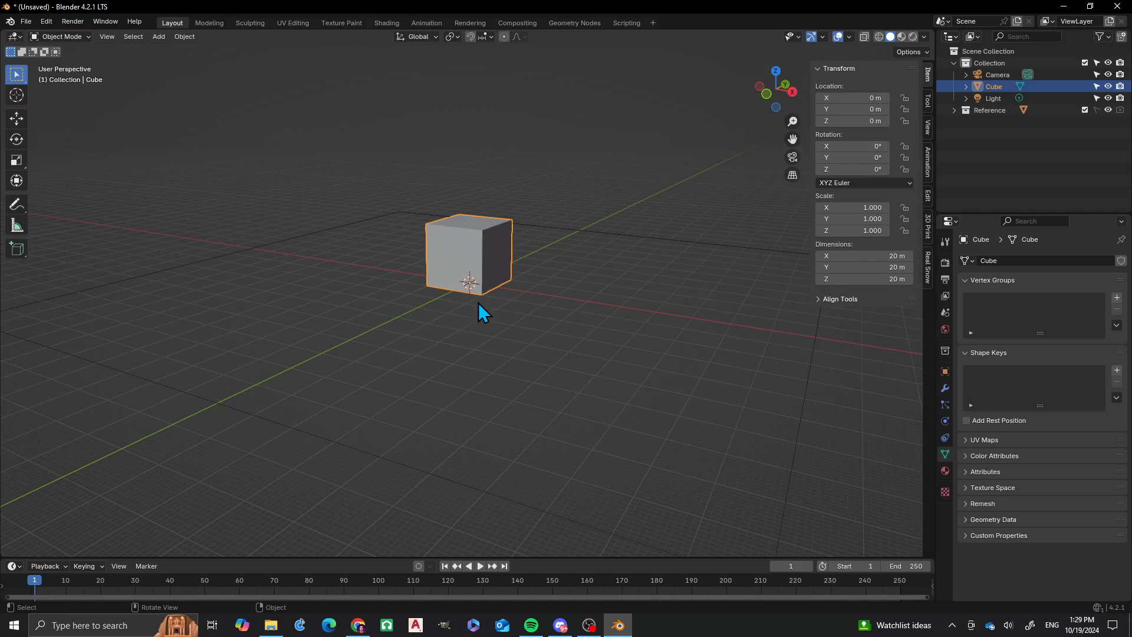
# Switch to the top orthographic view and delete the default cube from the scene
pyautogui.scroll(-2, 404, 281)
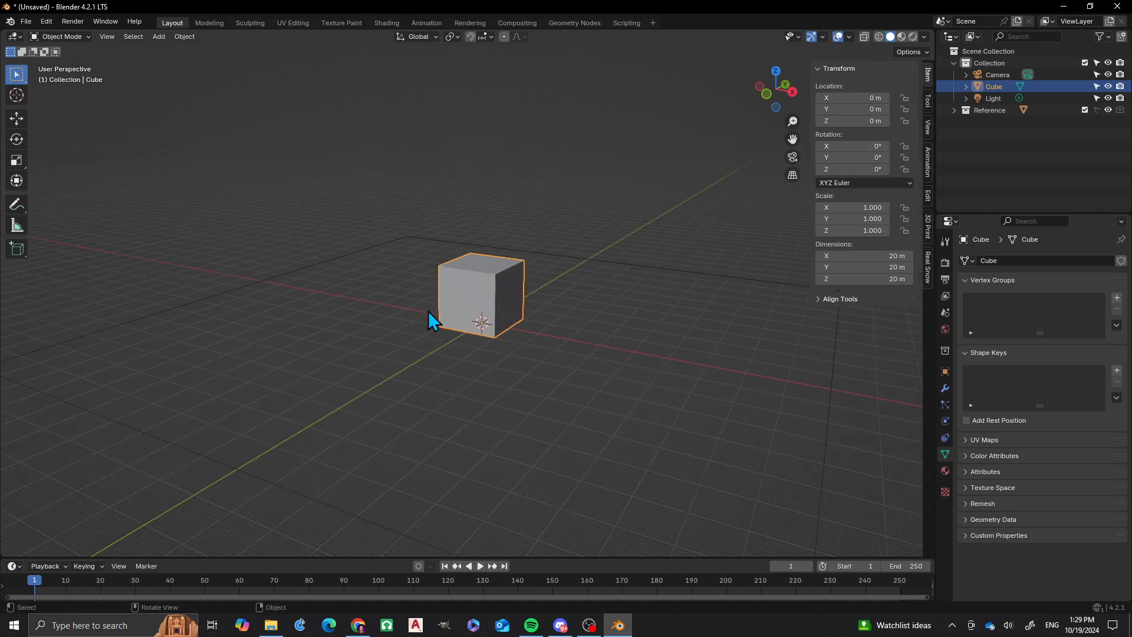
pyautogui.moveTo(441, 291); pyautogui.dragTo(479, 381, button='middle')
pyautogui.scroll(-5, 413, 268)
pyautogui.keyDown('shift'); pyautogui.moveTo(395, 199); pyautogui.dragTo(472, 299, button='middle'); pyautogui.keyUp('shift')
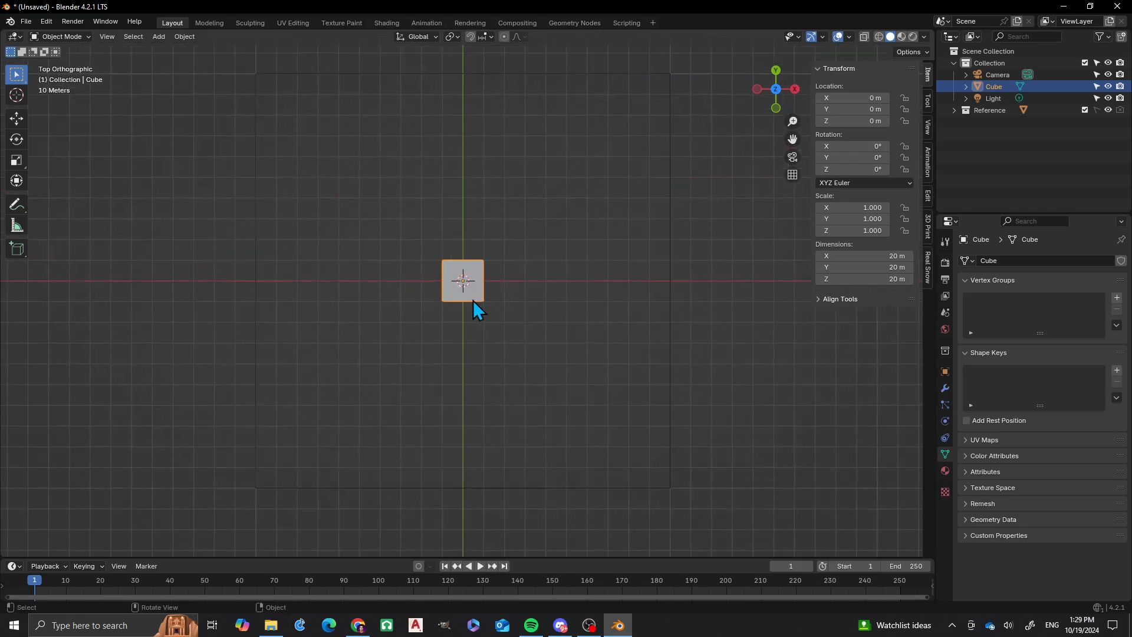
pyautogui.scroll(4, 471, 284)
pyautogui.scroll(4, 471, 282)
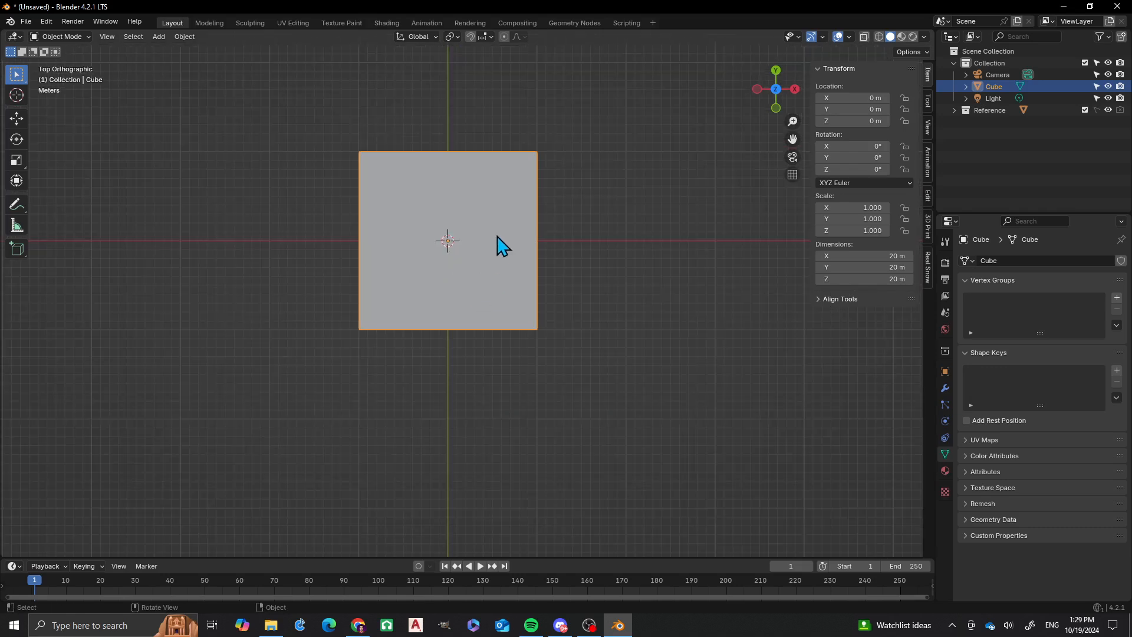
pyautogui.keyDown('shift'); pyautogui.moveTo(470, 227); pyautogui.dragTo(465, 257, button='middle'); pyautogui.keyUp('shift')
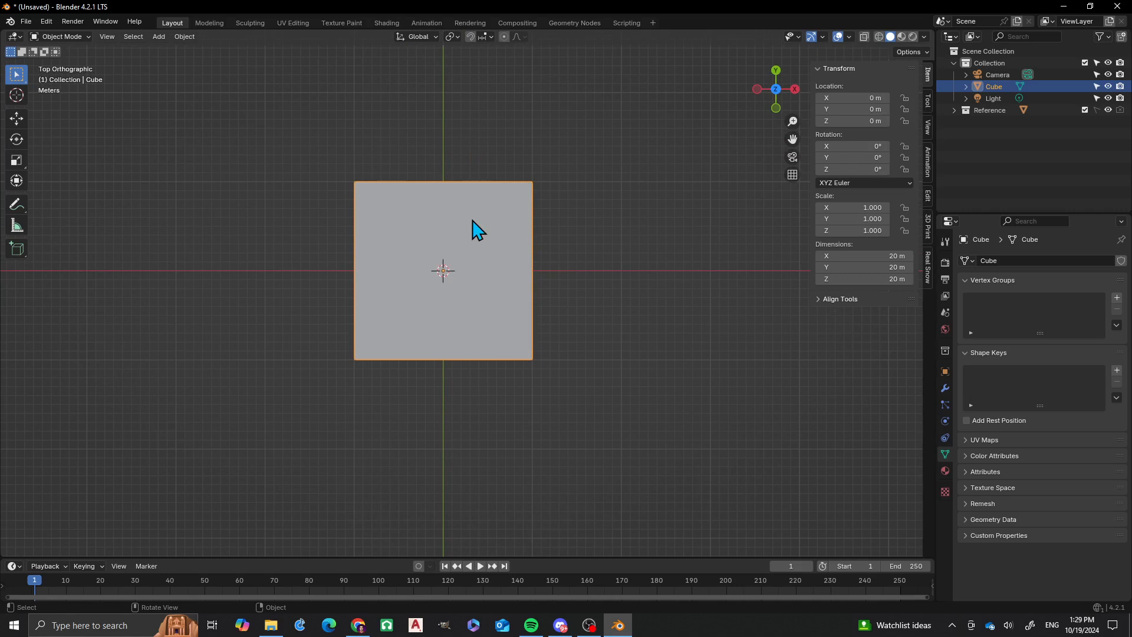
pyautogui.press('x')
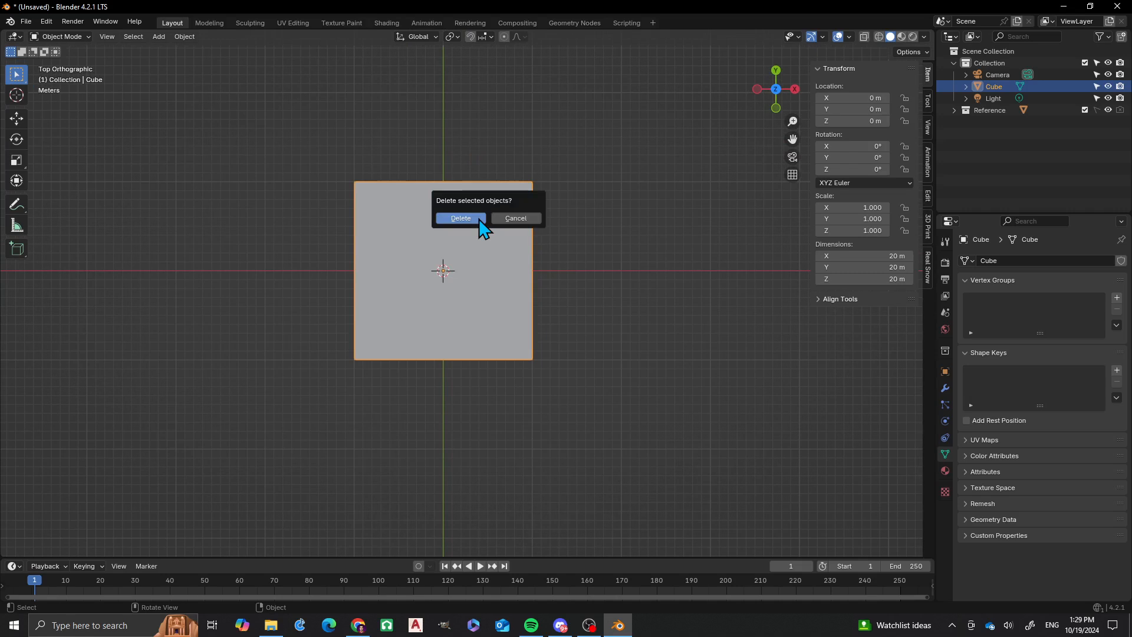
pyautogui.click(479, 220)
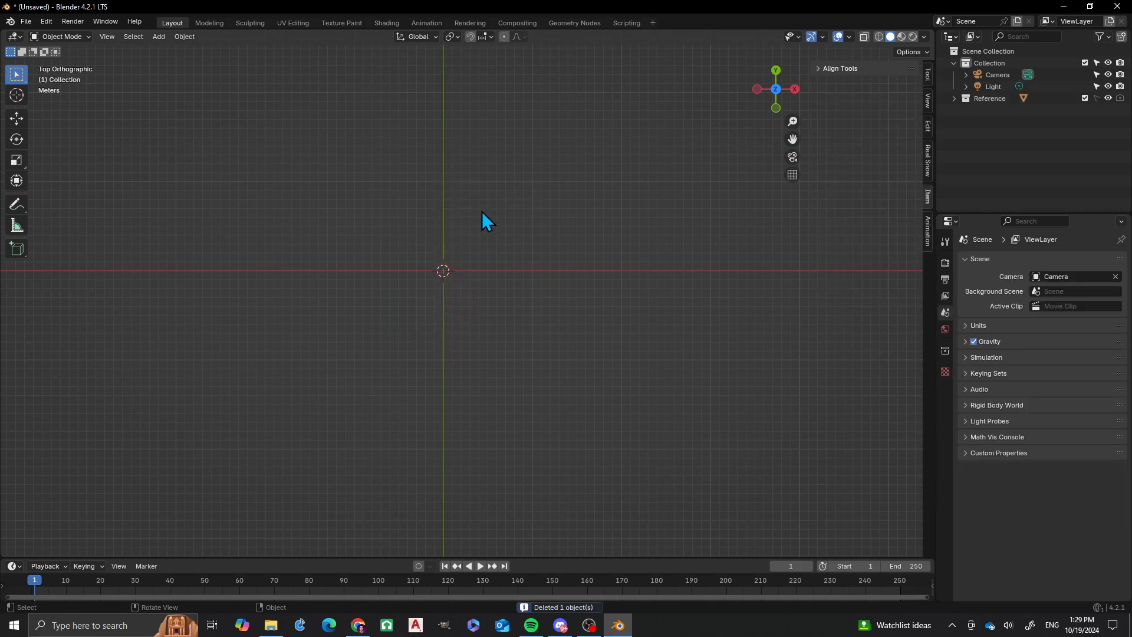
# Add a plane mesh at the world origin and set its size to 40 m
pyautogui.hotkey('shift', 'a')
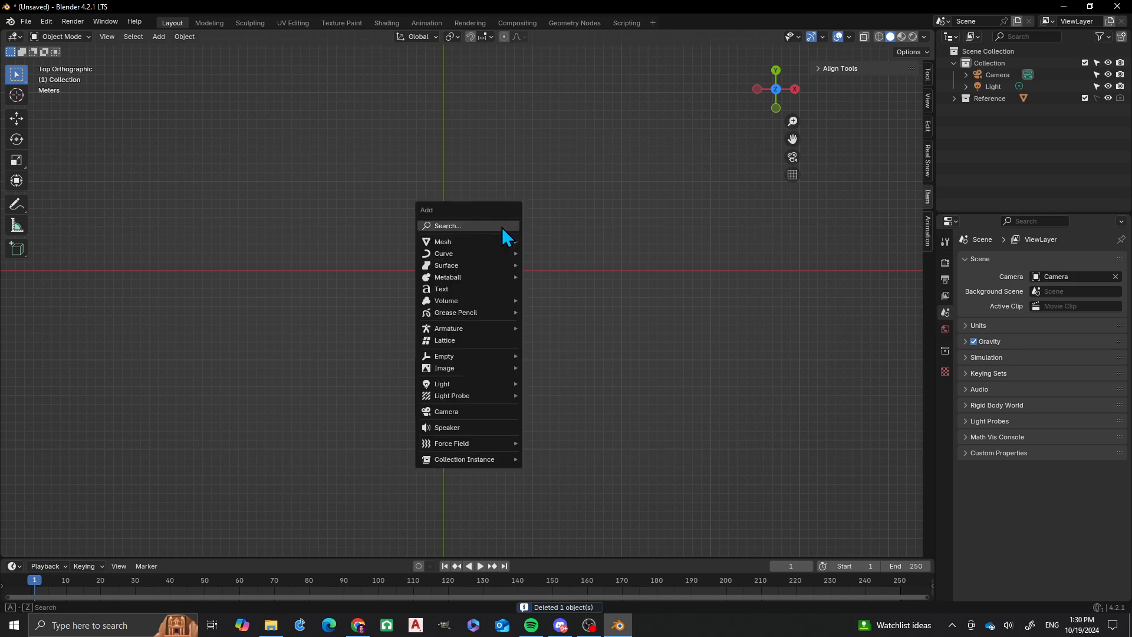
pyautogui.moveTo(499, 242)
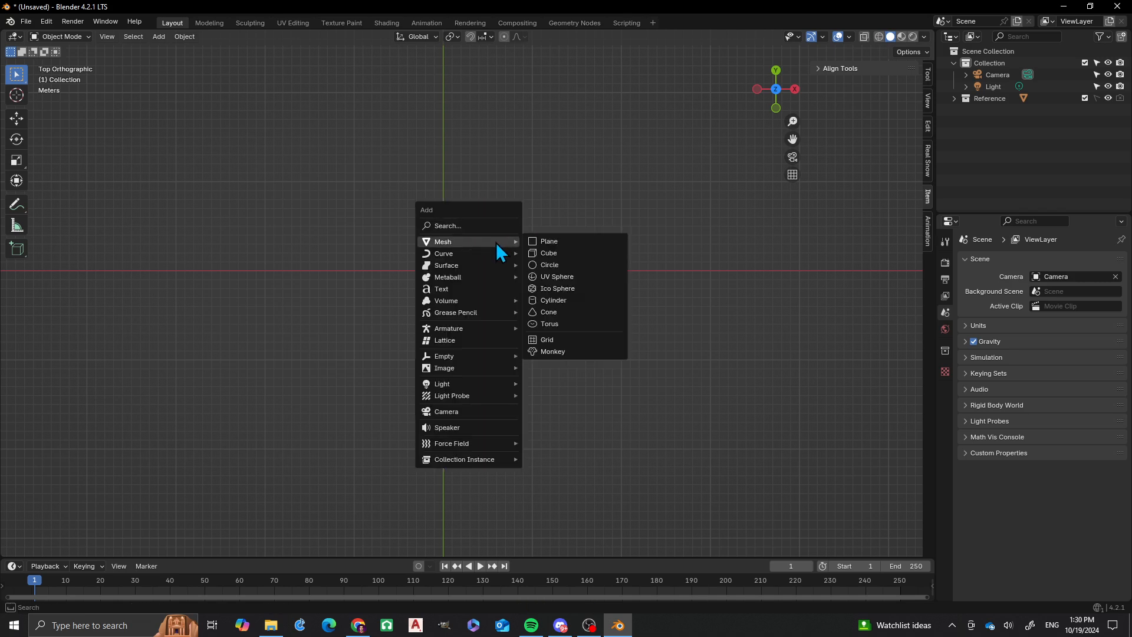
pyautogui.click(576, 242)
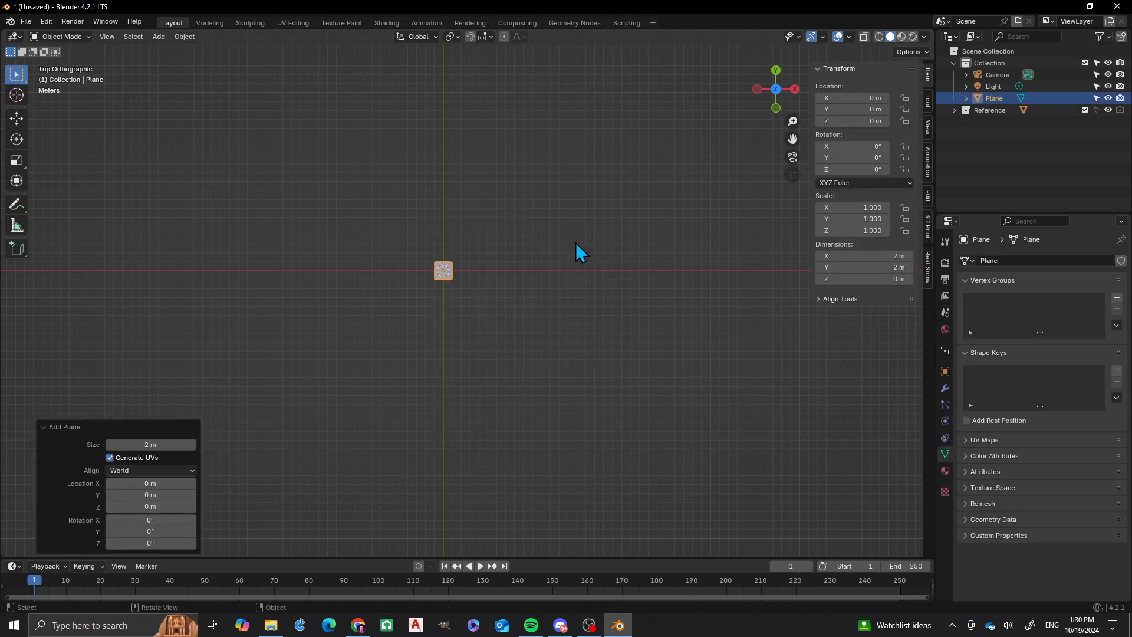
pyautogui.click(153, 445)
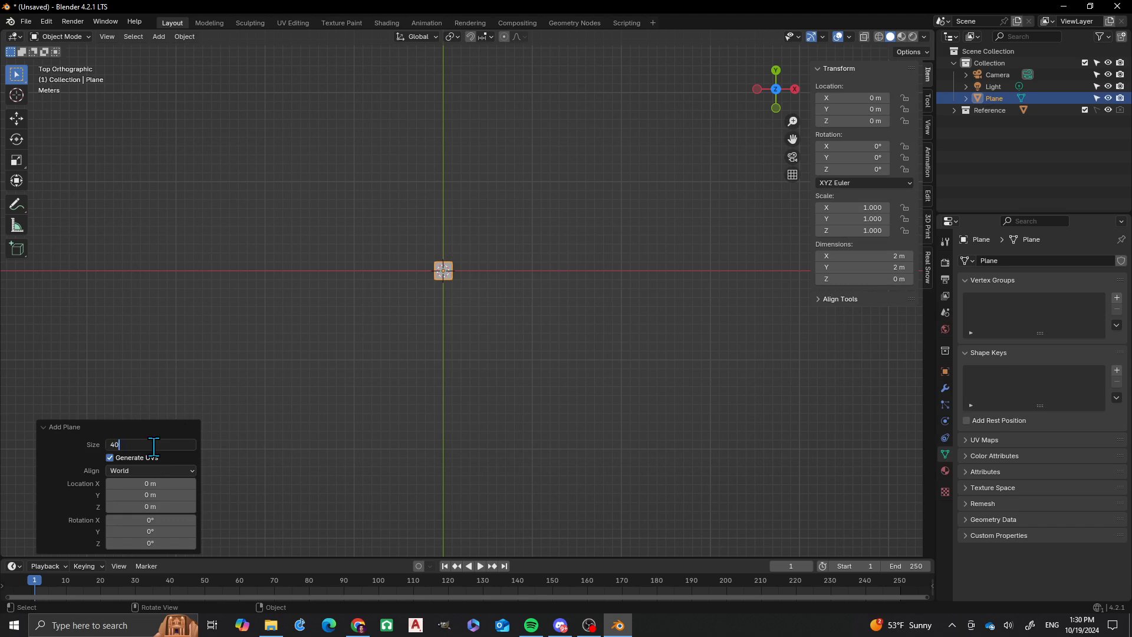
pyautogui.write('40')
pyautogui.press('Return')
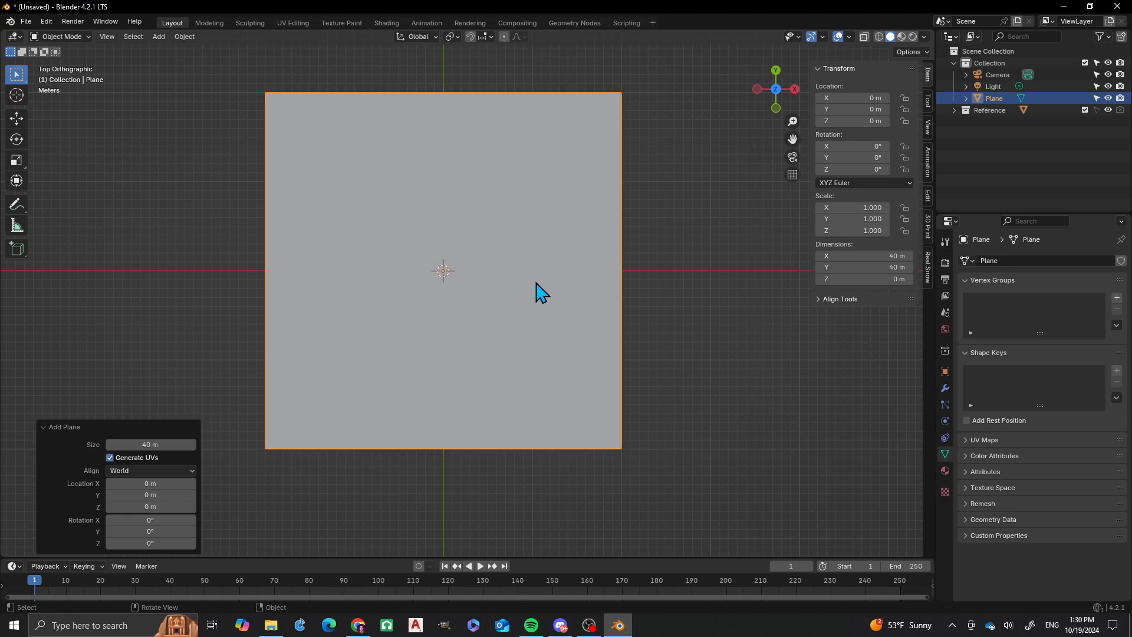
# Enter Edit Mode on the plane and add a centred loop cut running along the Y axis
pyautogui.press('Tab')
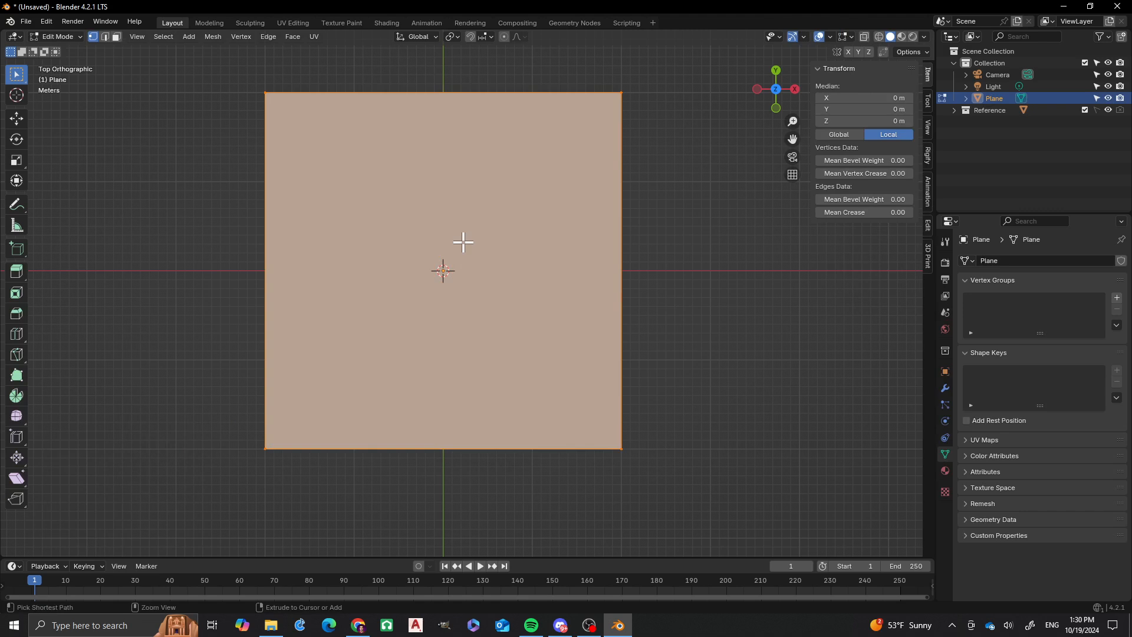
pyautogui.hotkey('ctrl', 'r')
pyautogui.click(453, 121)
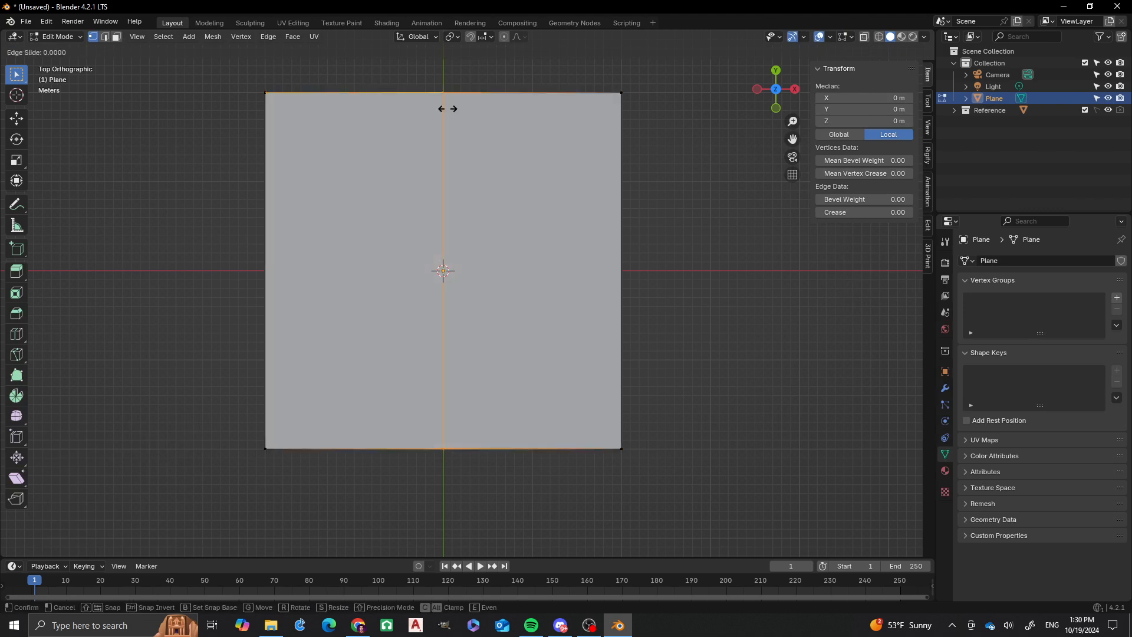
pyautogui.rightClick(446, 110)
# Circle-select the two outer vertices on the plane's negative X side and delete them, leaving only the positive X half
pyautogui.click(198, 134)
pyautogui.press('c')
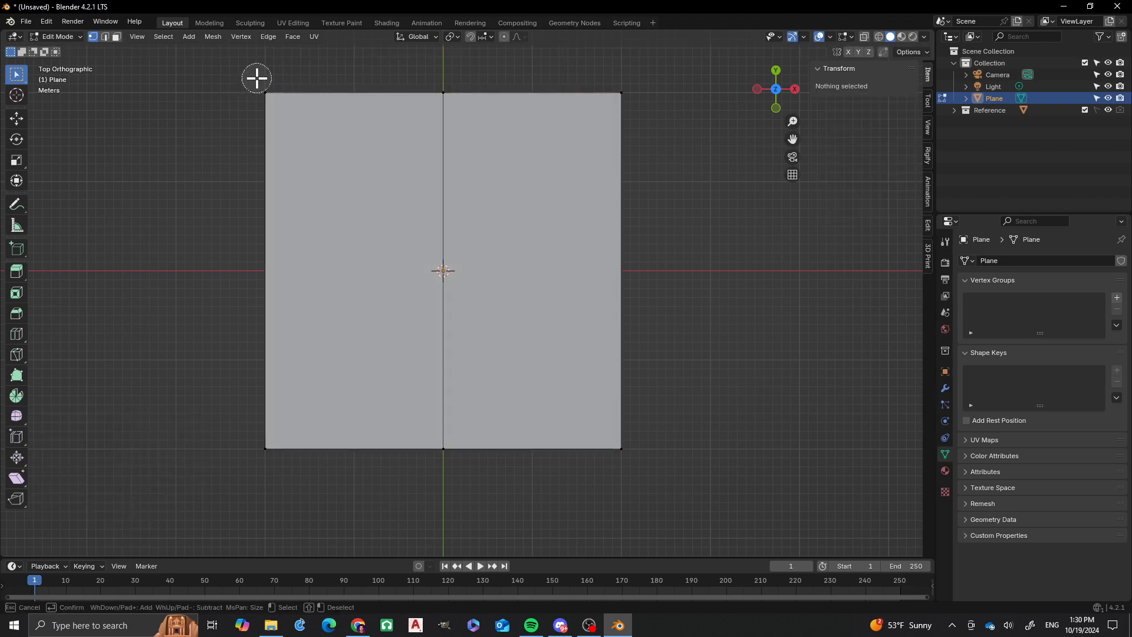
pyautogui.moveTo(255, 78)
pyautogui.mouseDown()
pyautogui.moveTo(245, 308)
pyautogui.moveTo(260, 442)
pyautogui.mouseUp()
pyautogui.rightClick(189, 356)
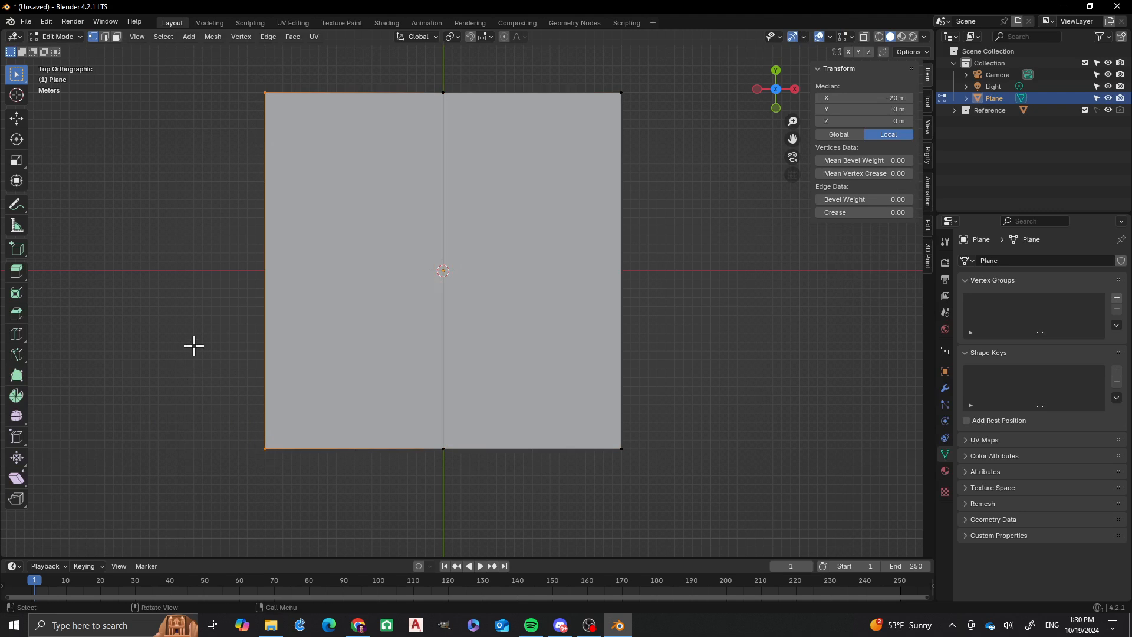
pyautogui.press('x')
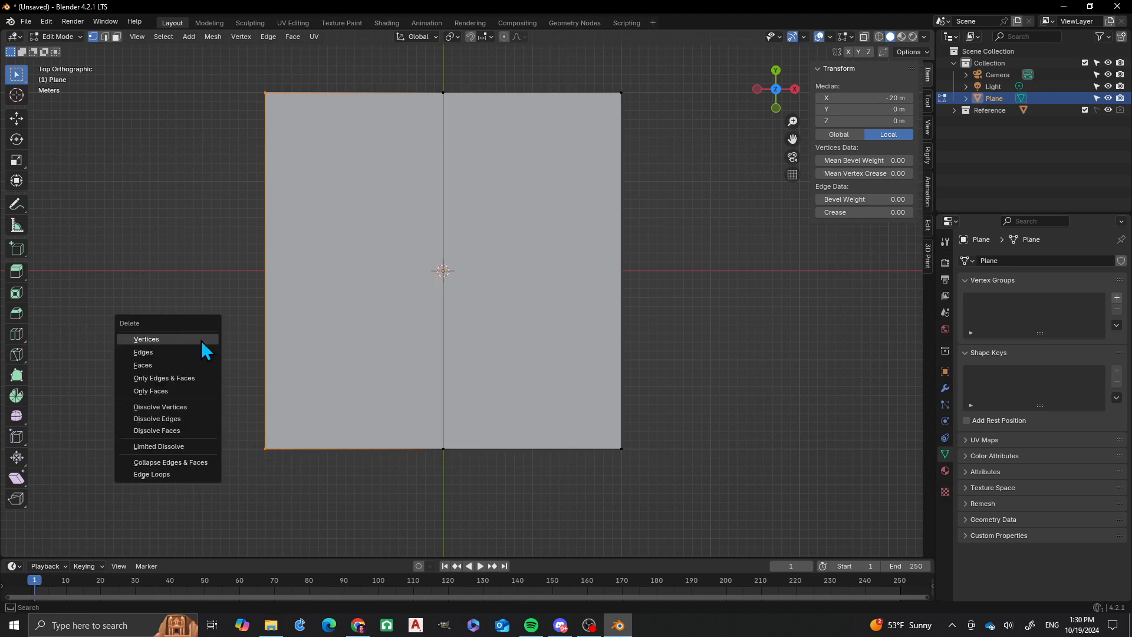
pyautogui.click(203, 340)
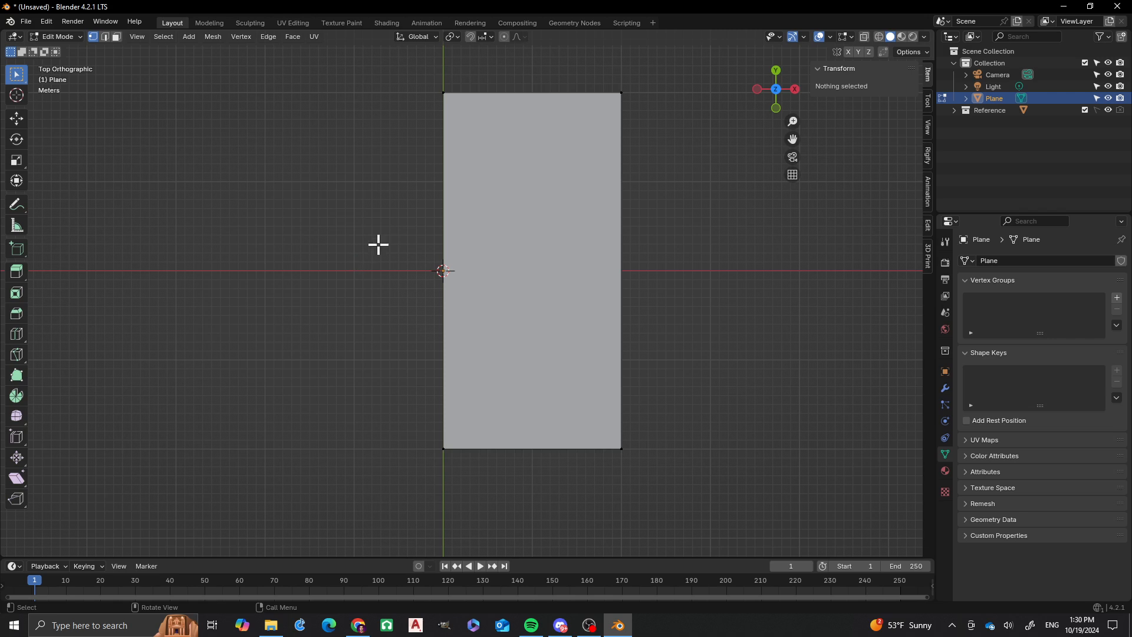
# Add a Mirror modifier to the half plane
pyautogui.click(945, 389)
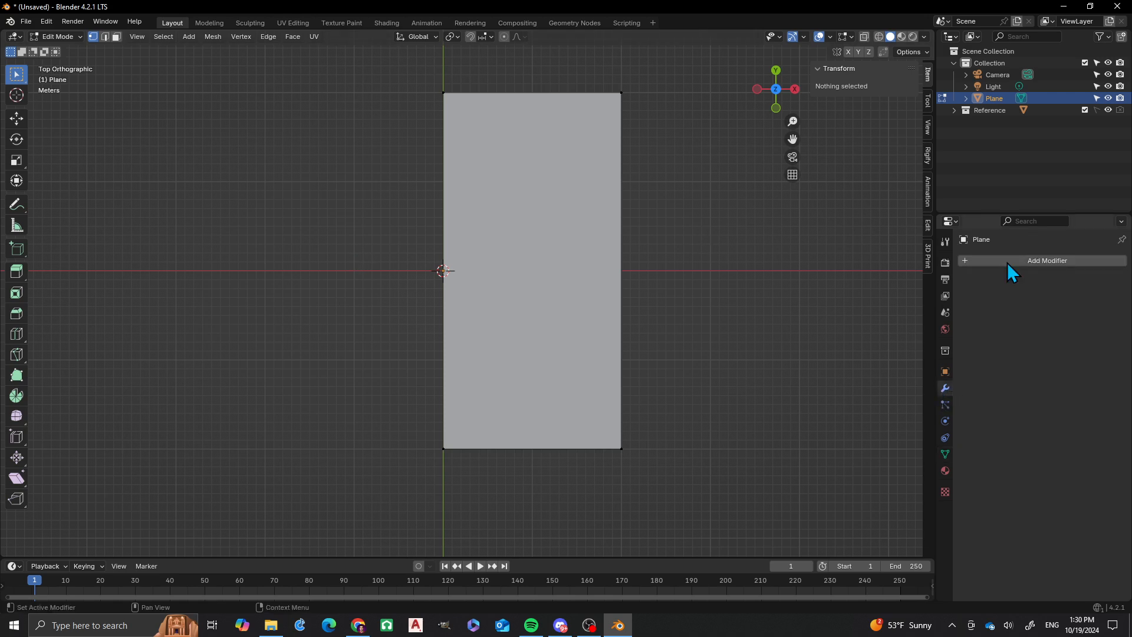
pyautogui.click(1009, 260)
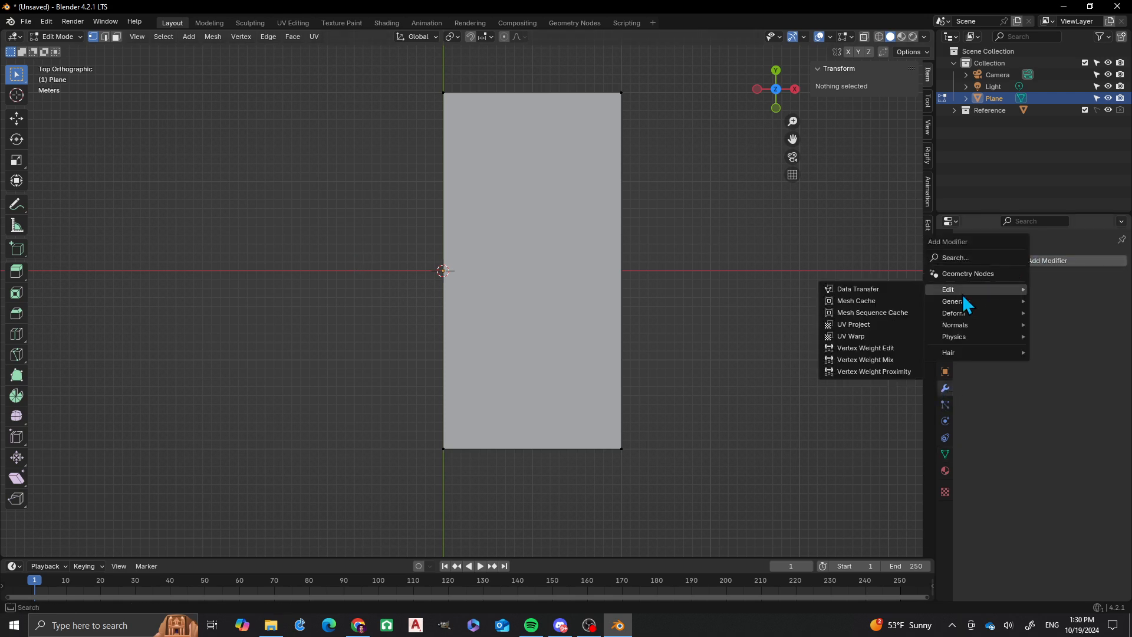
pyautogui.click(963, 258)
pyautogui.write('mirror')
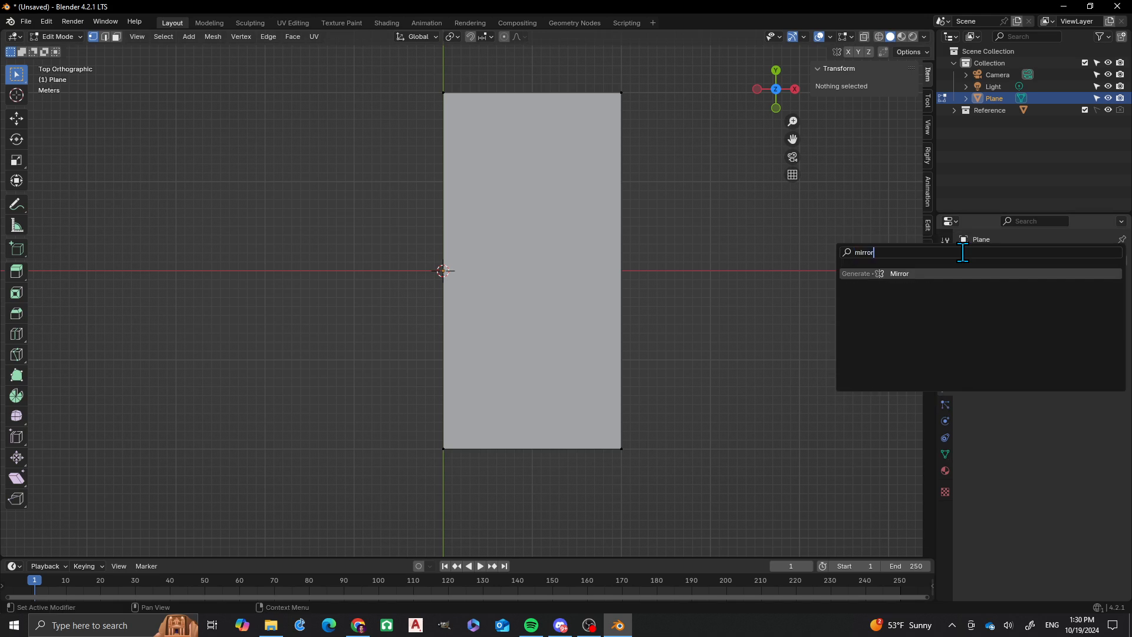
pyautogui.press('Return')
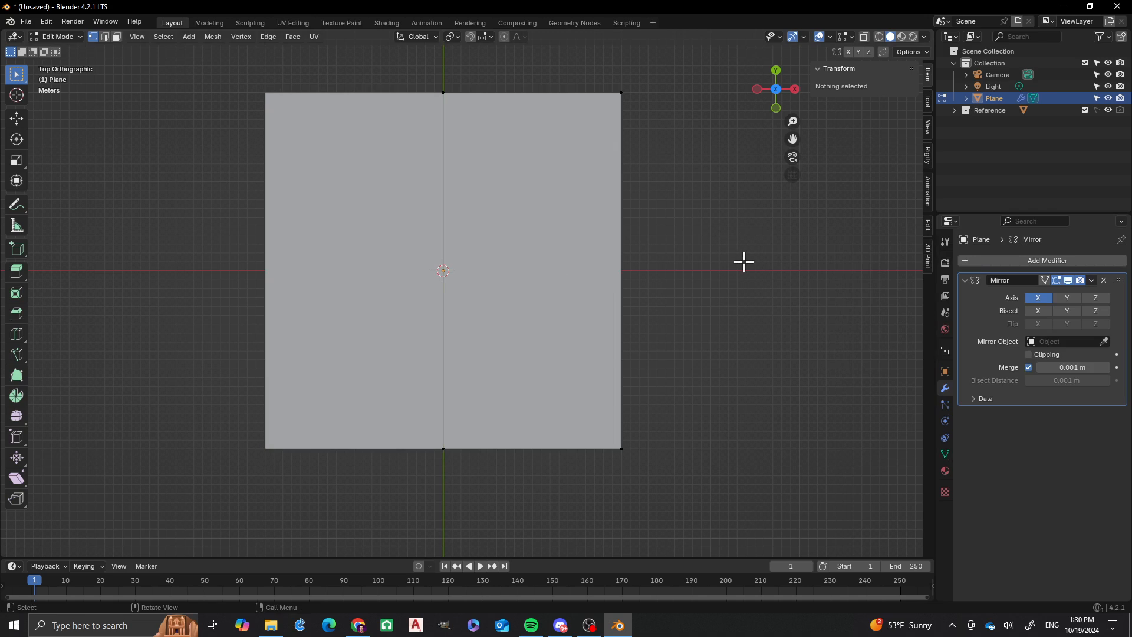
# Scale the whole half plane along the Y axis to about 0.712 and deselect it
pyautogui.press('a')
pyautogui.press('s')
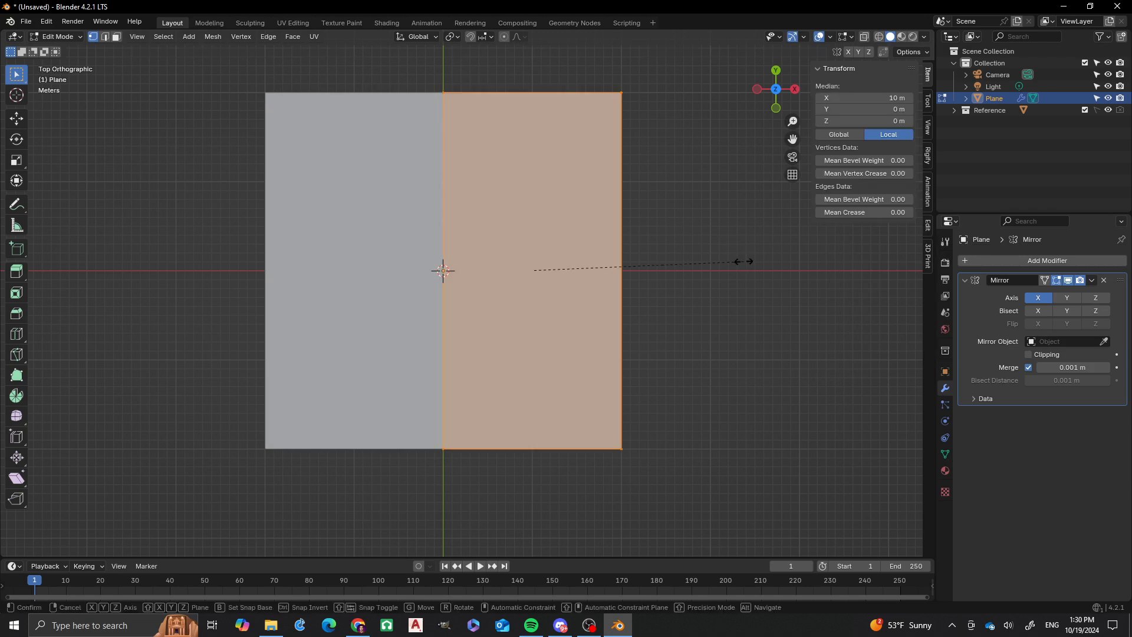
pyautogui.press('y')
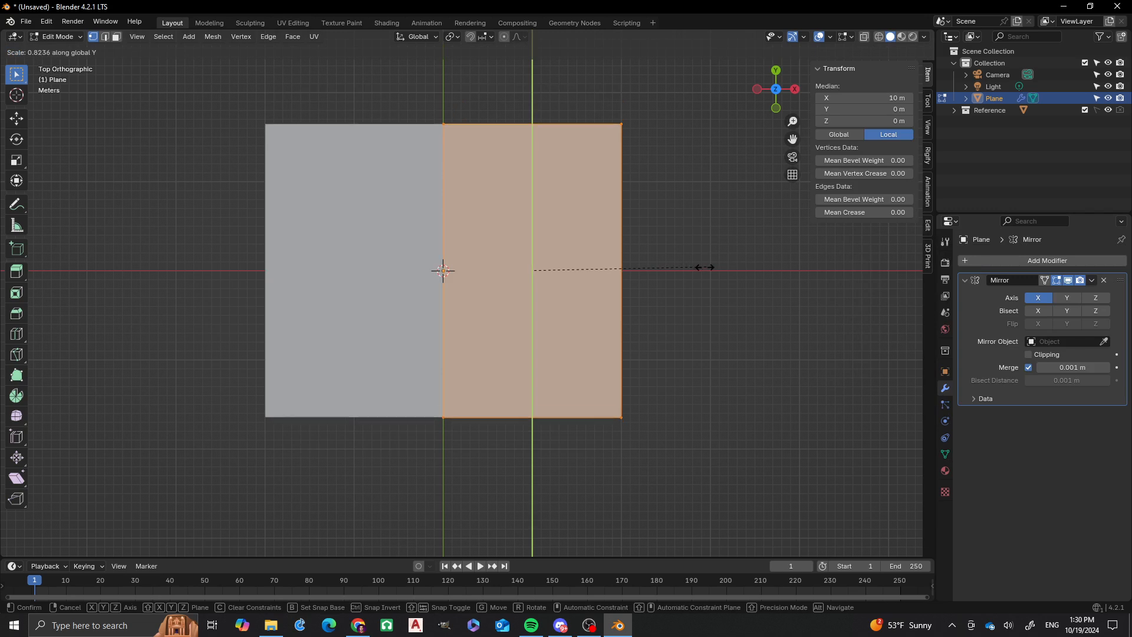
pyautogui.click(683, 272)
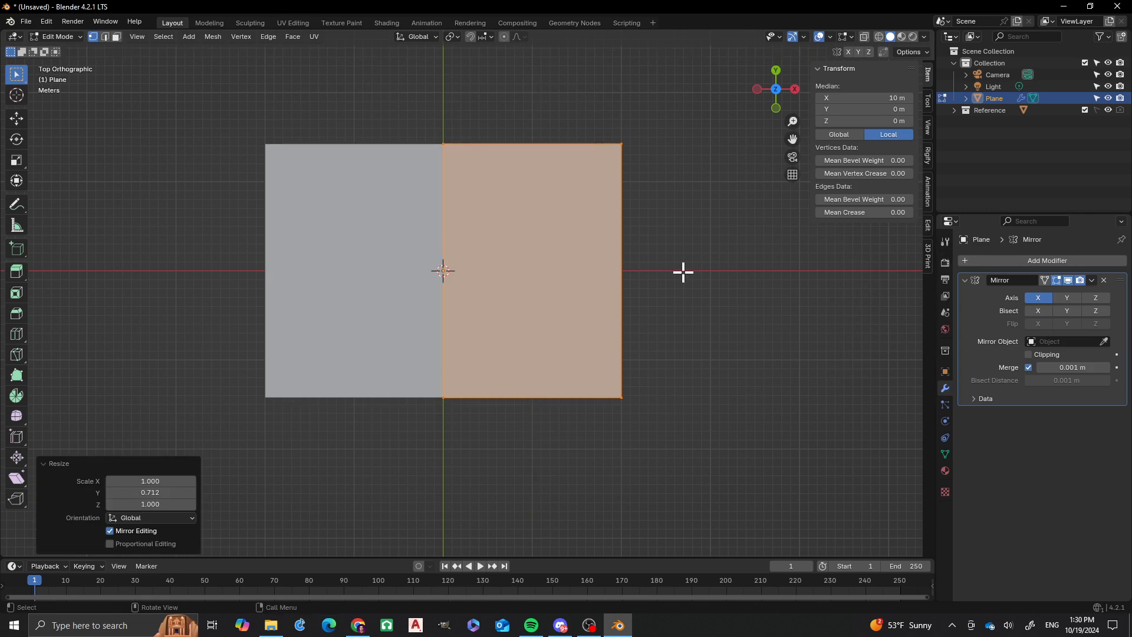
pyautogui.click(209, 201)
# Move the upper outer corner vertex inward near the mirror line, to about X 2.8 m, Y 13.7 m
pyautogui.keyDown('shift'); pyautogui.moveTo(266, 182); pyautogui.dragTo(252, 227, button='middle'); pyautogui.keyUp('shift')
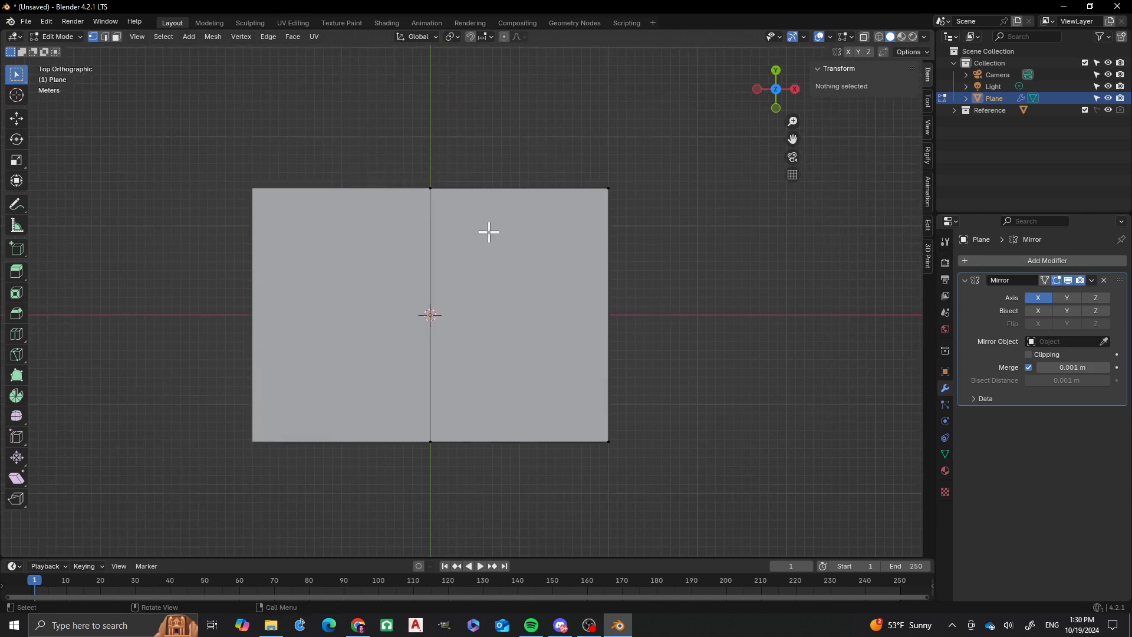
pyautogui.scroll(1, 471, 237)
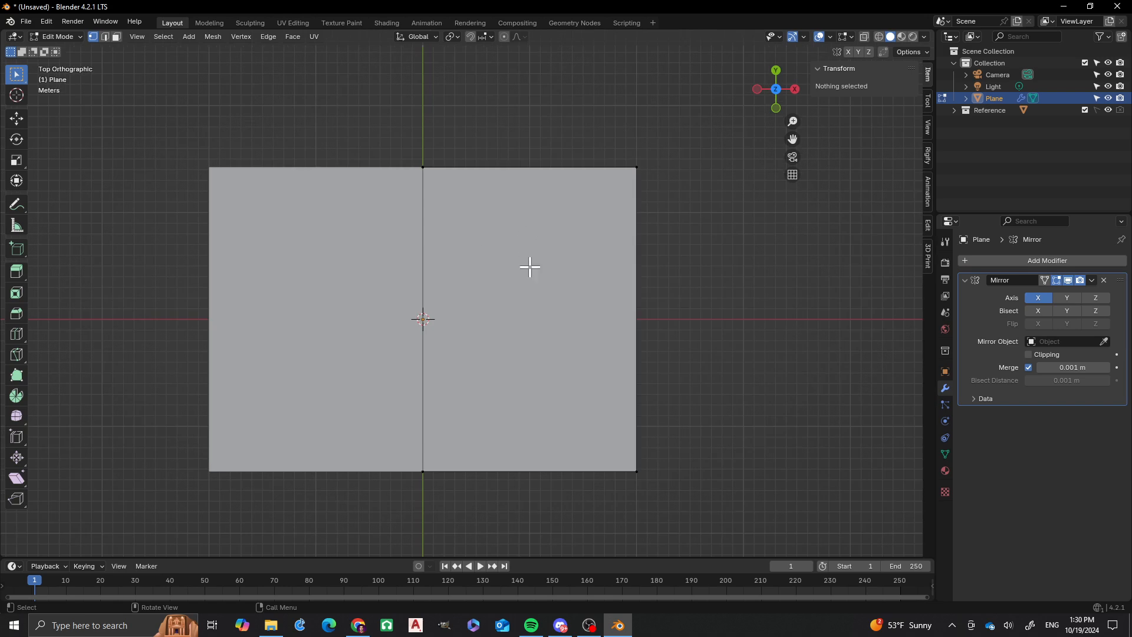
pyautogui.click(634, 168)
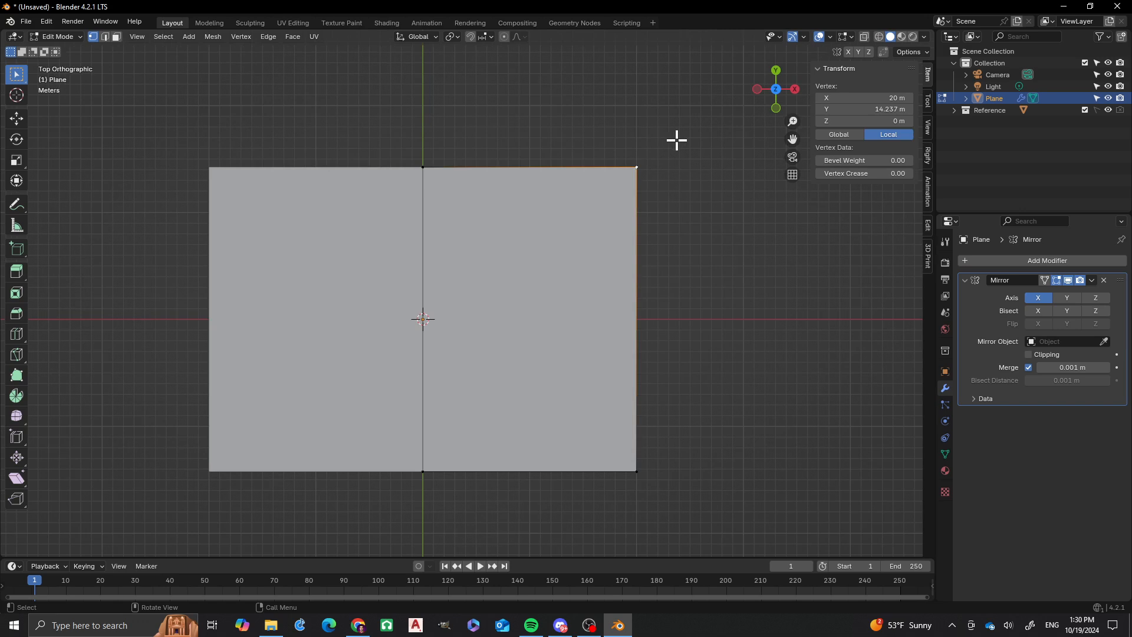
pyautogui.press('g')
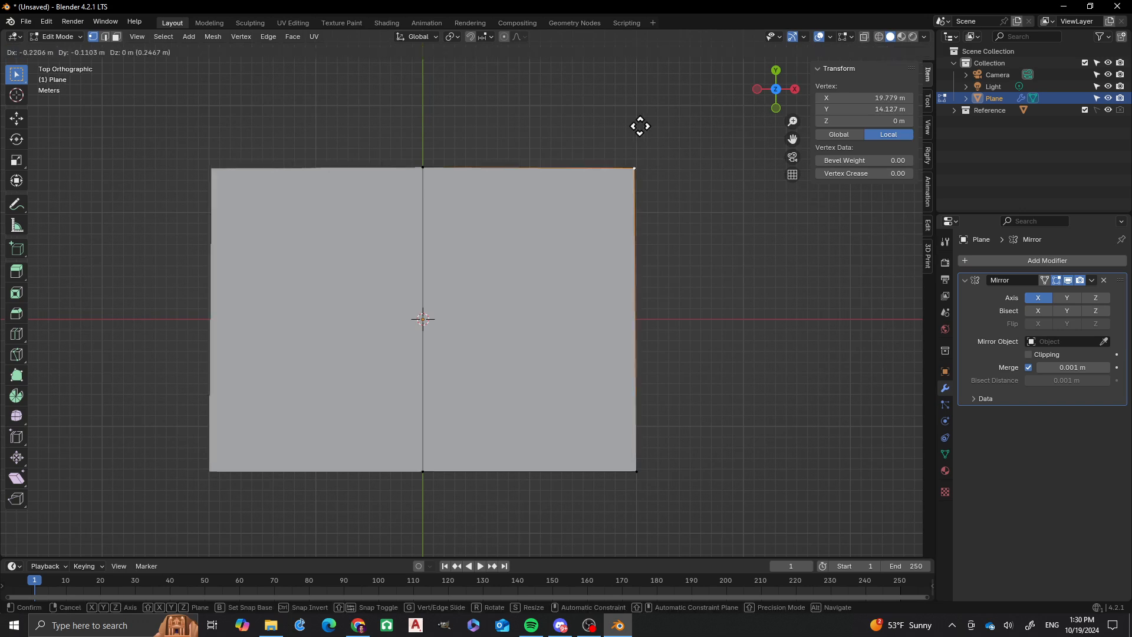
pyautogui.click(513, 129)
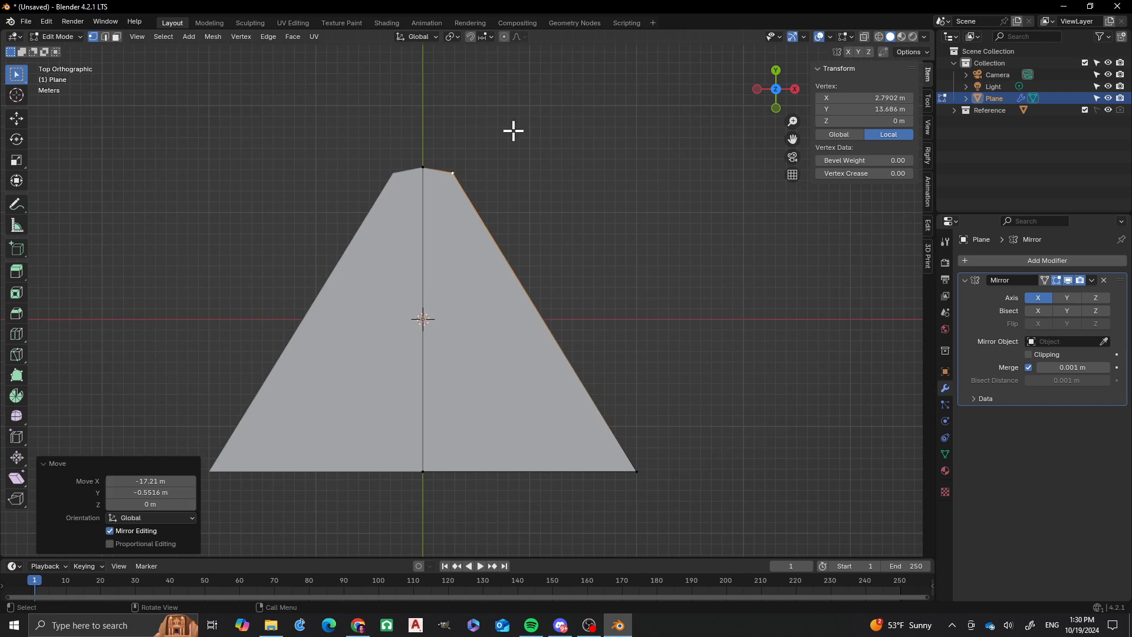
# Subdivide the slanted outer edge once and move its new middle vertex up to about X 3.6 m, Y 15.6 m
pyautogui.keyDown('shift'); pyautogui.click(637, 471); pyautogui.keyUp('shift')
pyautogui.rightClick(522, 281)
pyautogui.click(515, 280)
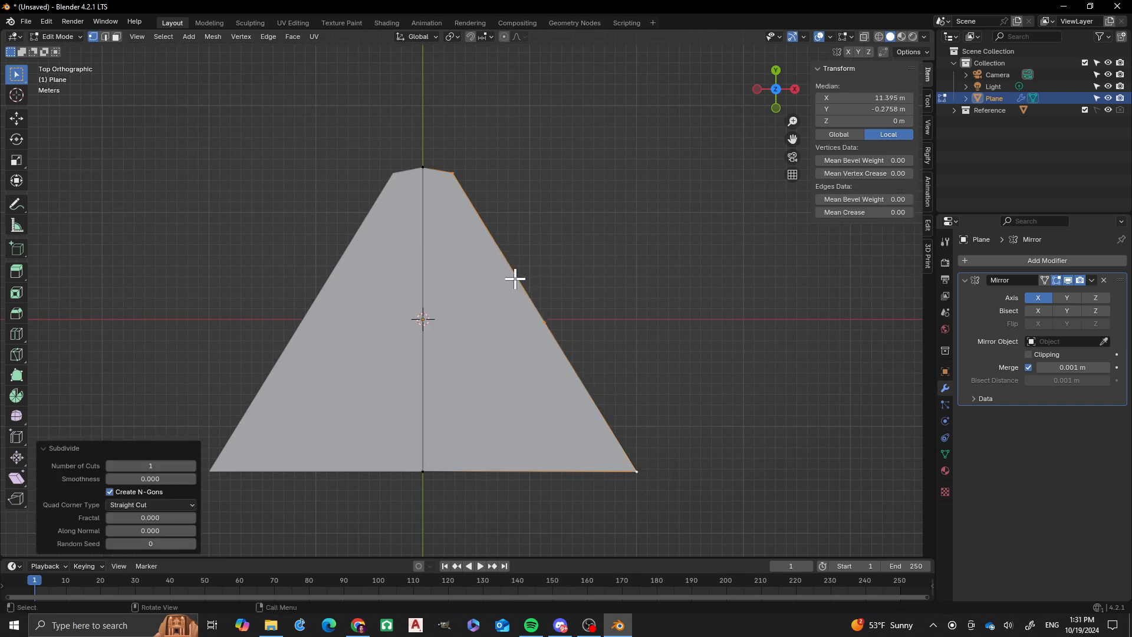
pyautogui.click(545, 321)
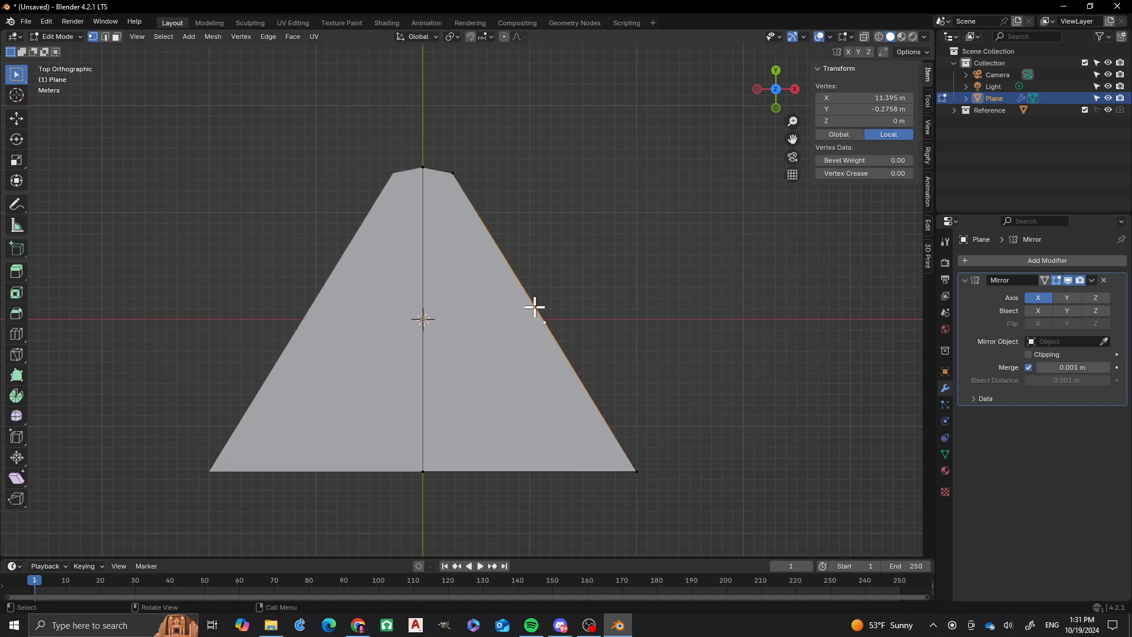
pyautogui.press('g')
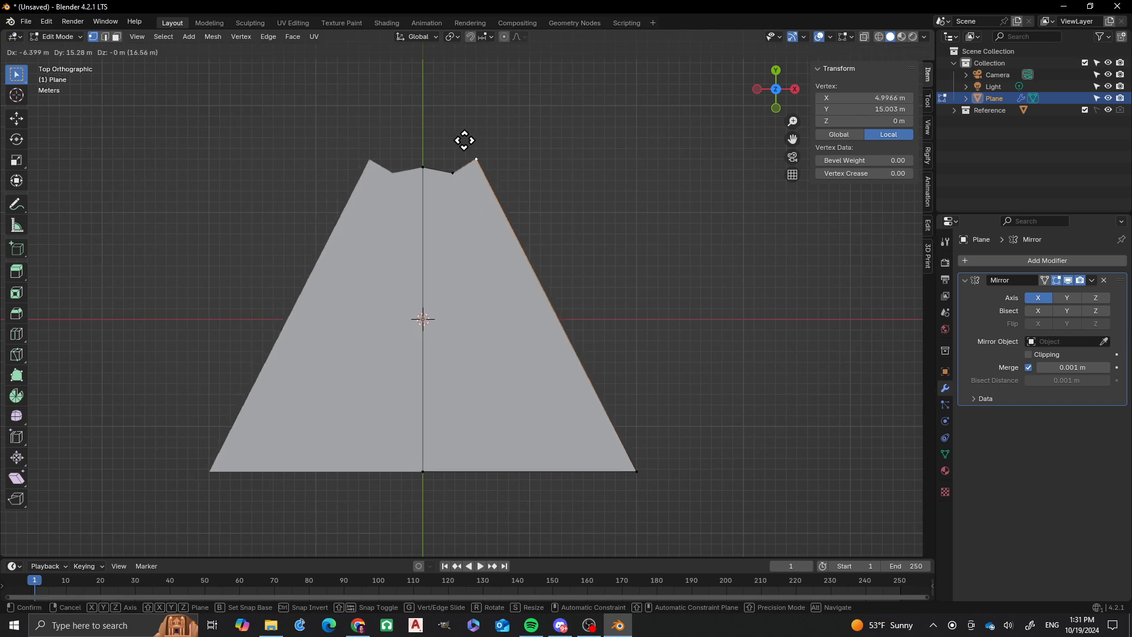
pyautogui.click(449, 134)
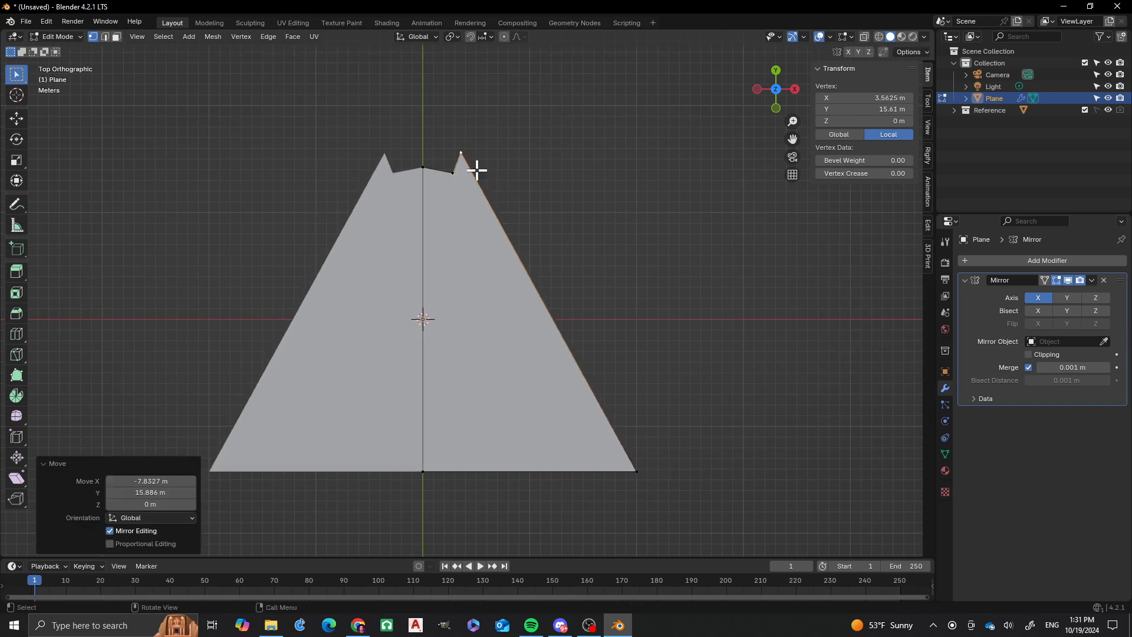
# Subdivide the long slanted outer edge below the ear tip once and move its new vertex inward to about X 4.2 m, Y 7.0 m
pyautogui.keyDown('shift'); pyautogui.click(643, 475); pyautogui.keyUp('shift')
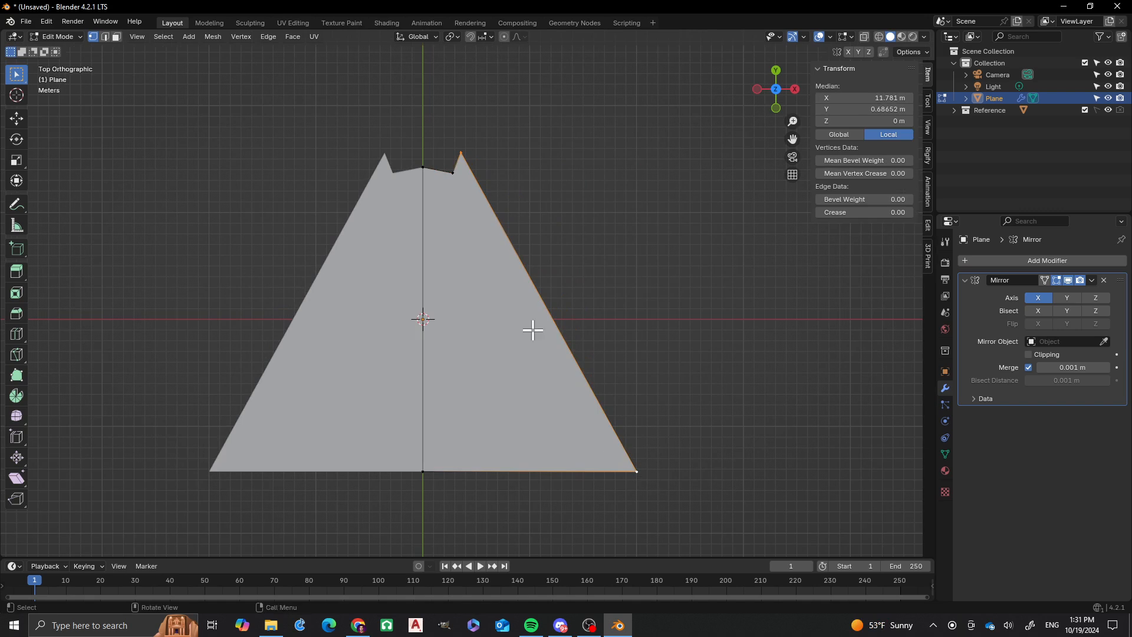
pyautogui.rightClick(536, 299)
pyautogui.click(536, 299)
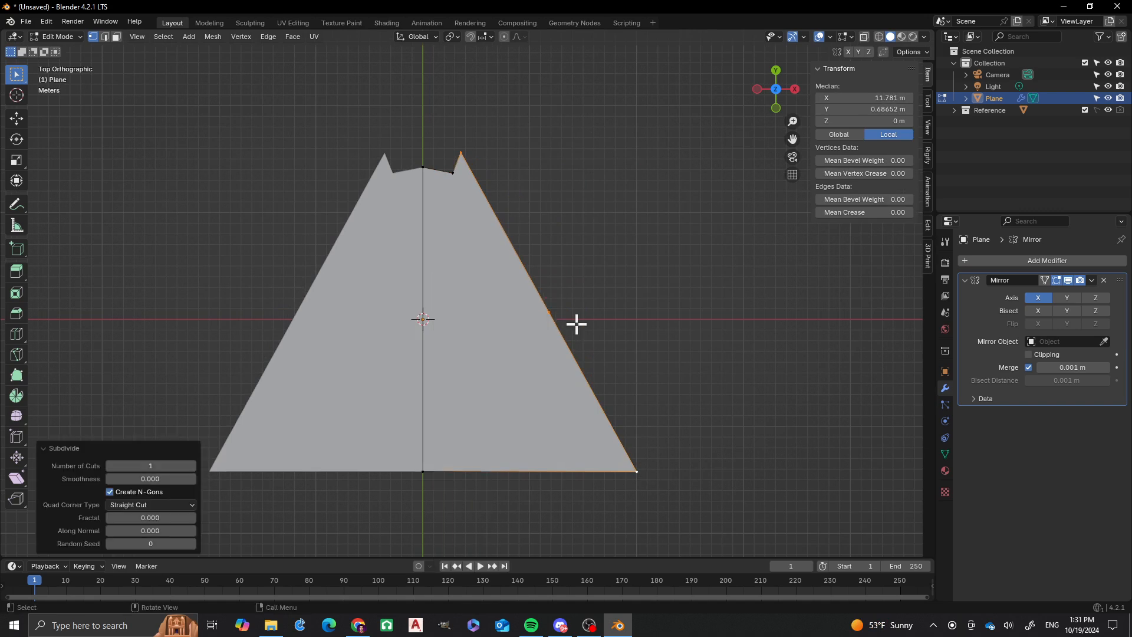
pyautogui.click(545, 311)
pyautogui.press('g')
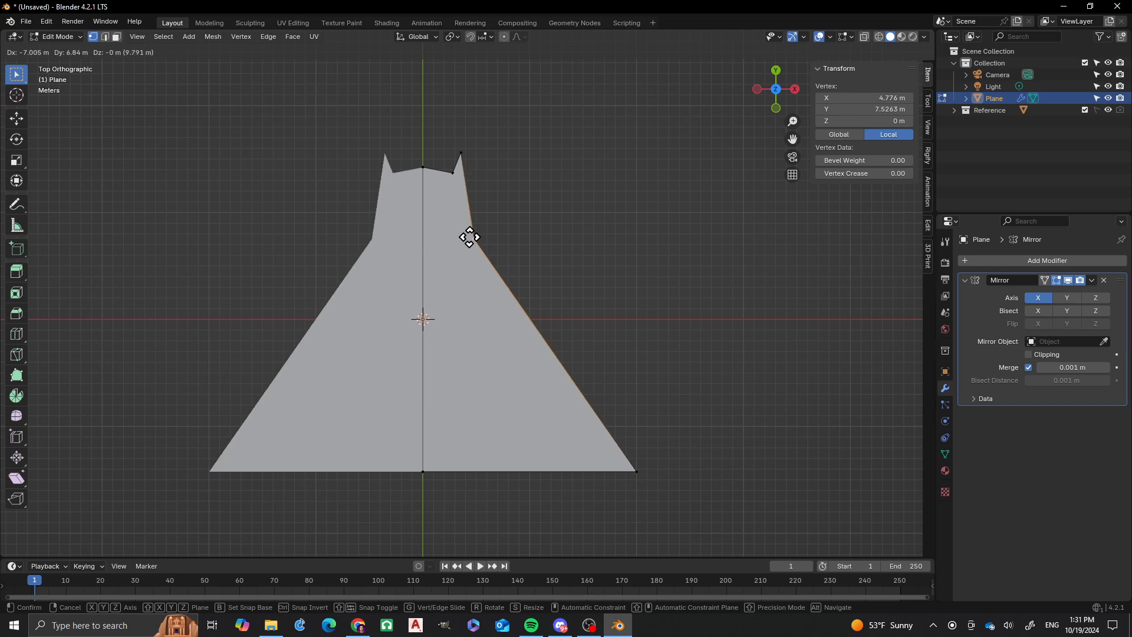
pyautogui.click(467, 243)
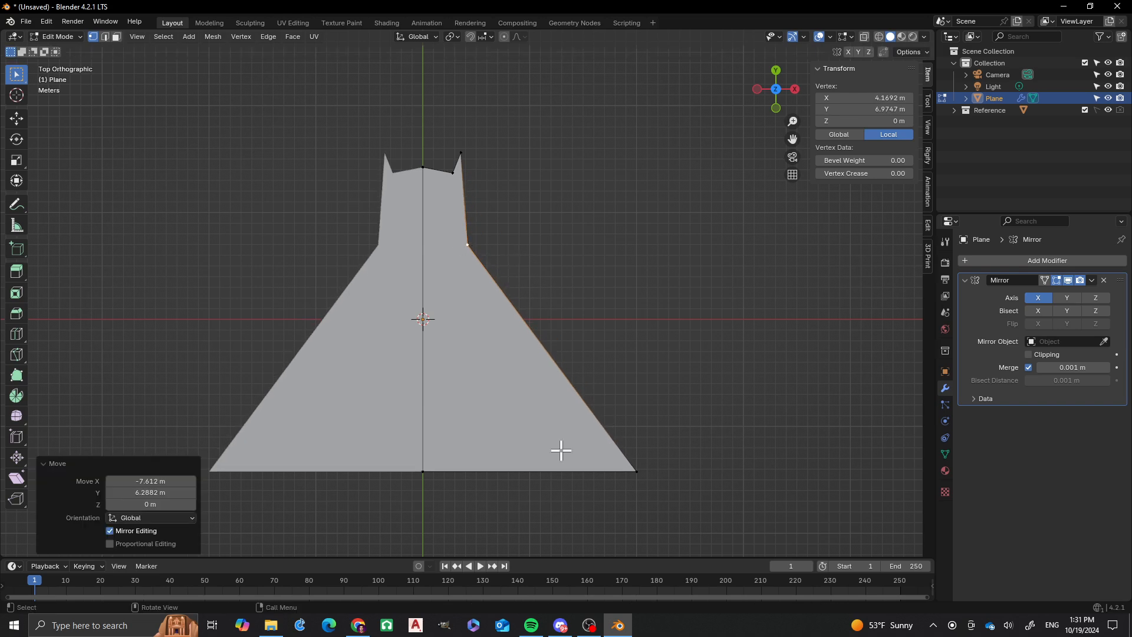
# Subdivide the bottom edge once and move its new middle vertex toward the mirror line, to about X 3.0 m, Y -13.4 m
pyautogui.click(435, 475)
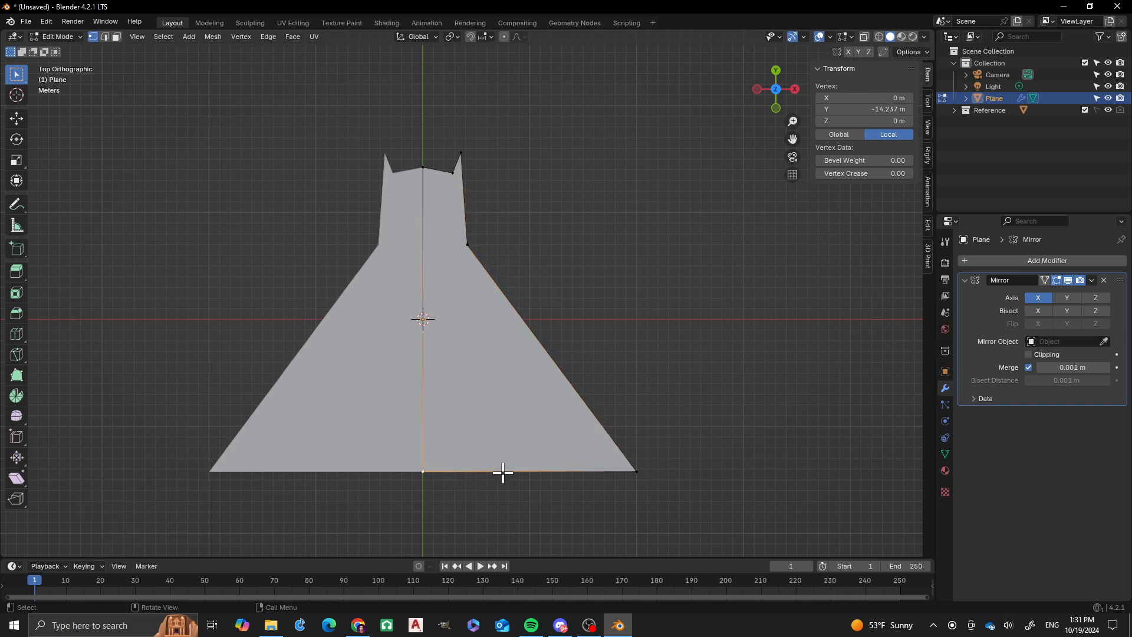
pyautogui.keyDown('shift'); pyautogui.click(637, 471); pyautogui.keyUp('shift')
pyautogui.rightClick(494, 405)
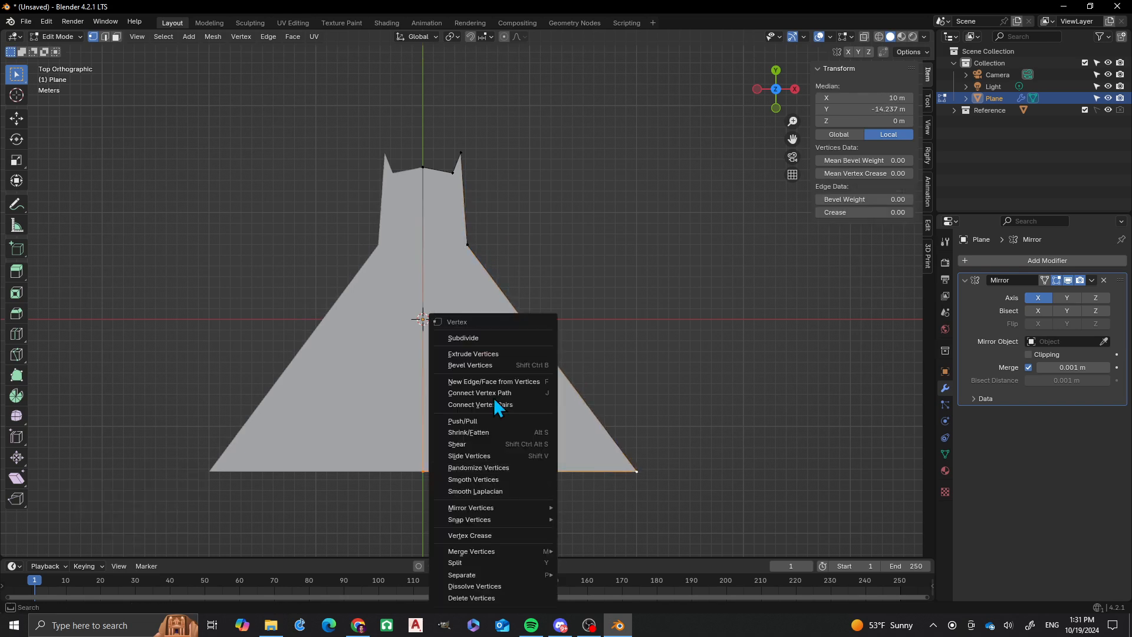
pyautogui.click(494, 336)
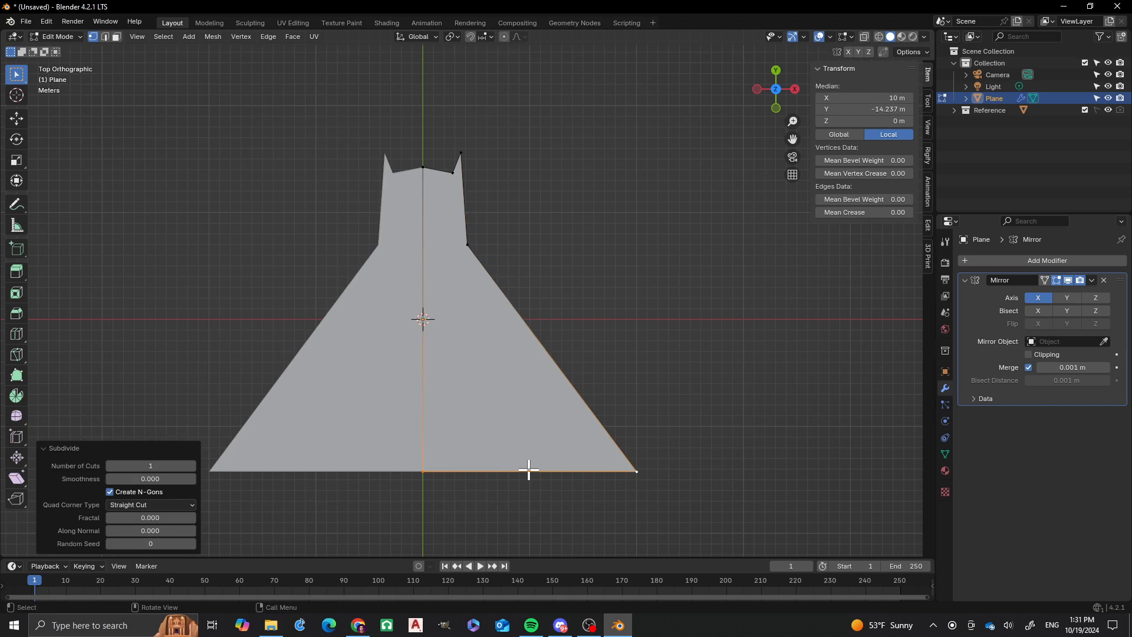
pyautogui.click(528, 471)
pyautogui.press('g')
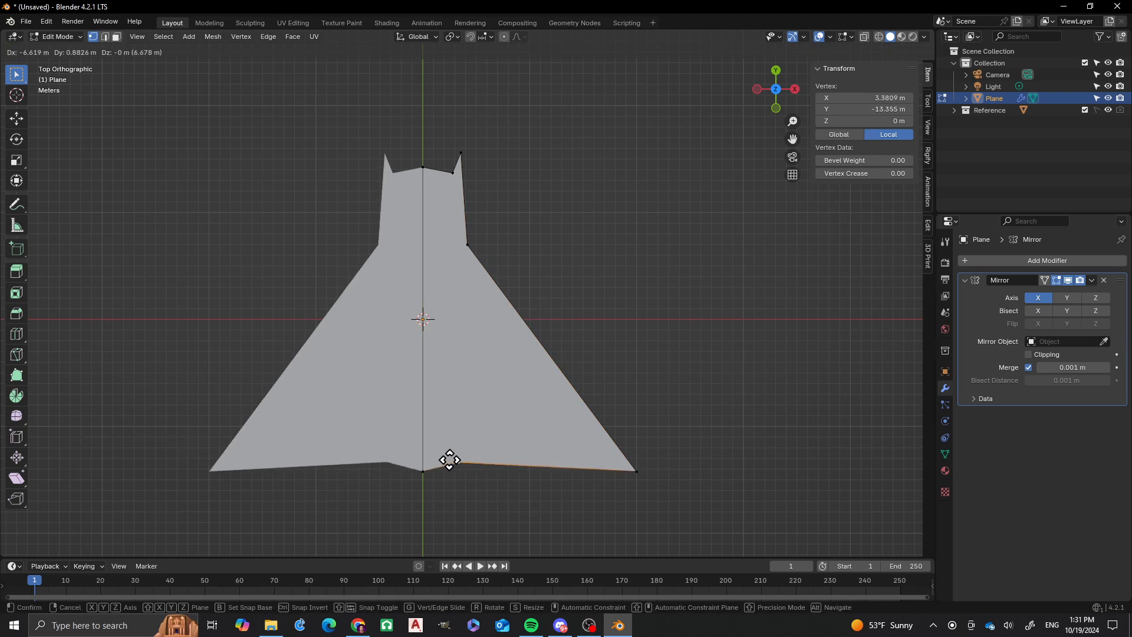
pyautogui.click(451, 460)
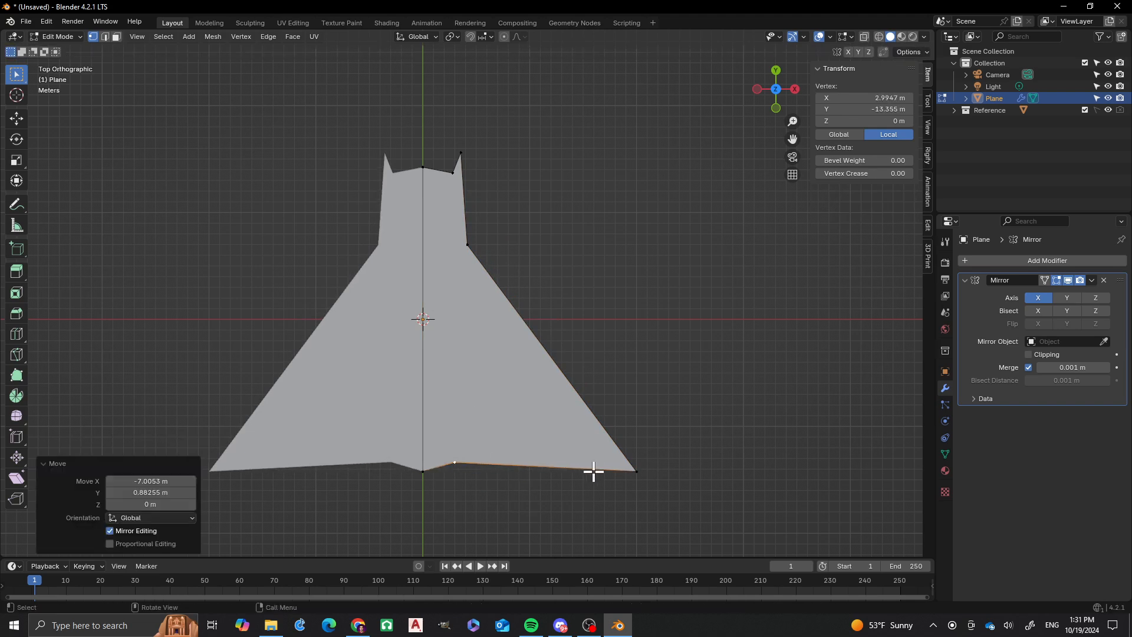
# Subdivide the bottom edge running to the lower outer corner once and move its new vertex to about X 3.9 m, Y -9.9 m
pyautogui.keyDown('shift'); pyautogui.click(635, 472); pyautogui.keyUp('shift')
pyautogui.rightClick(537, 469)
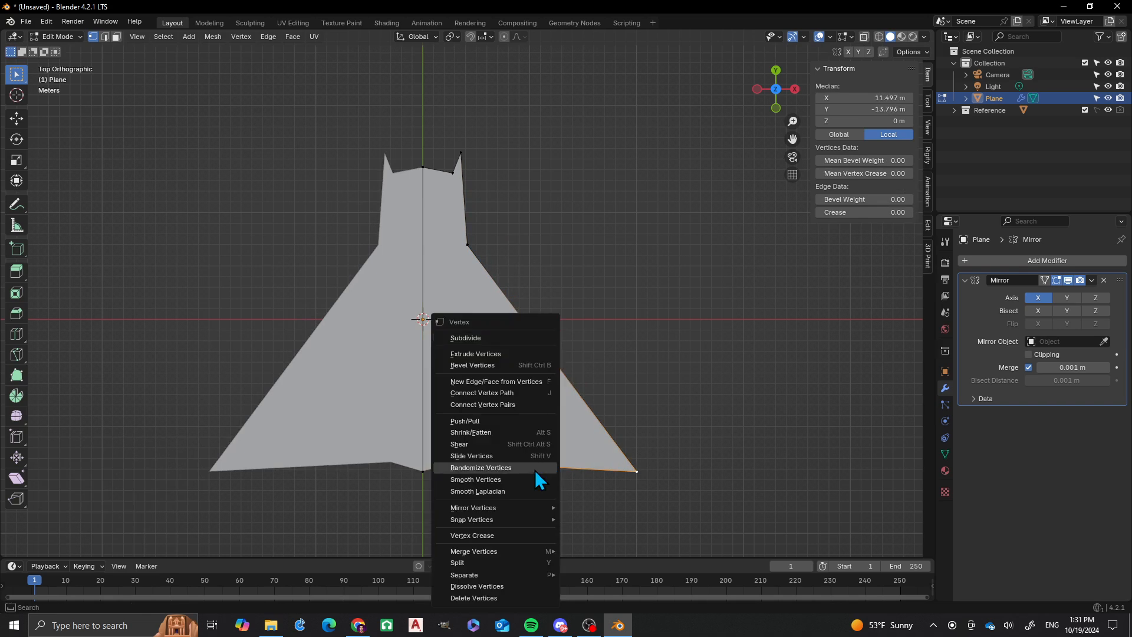
pyautogui.click(494, 340)
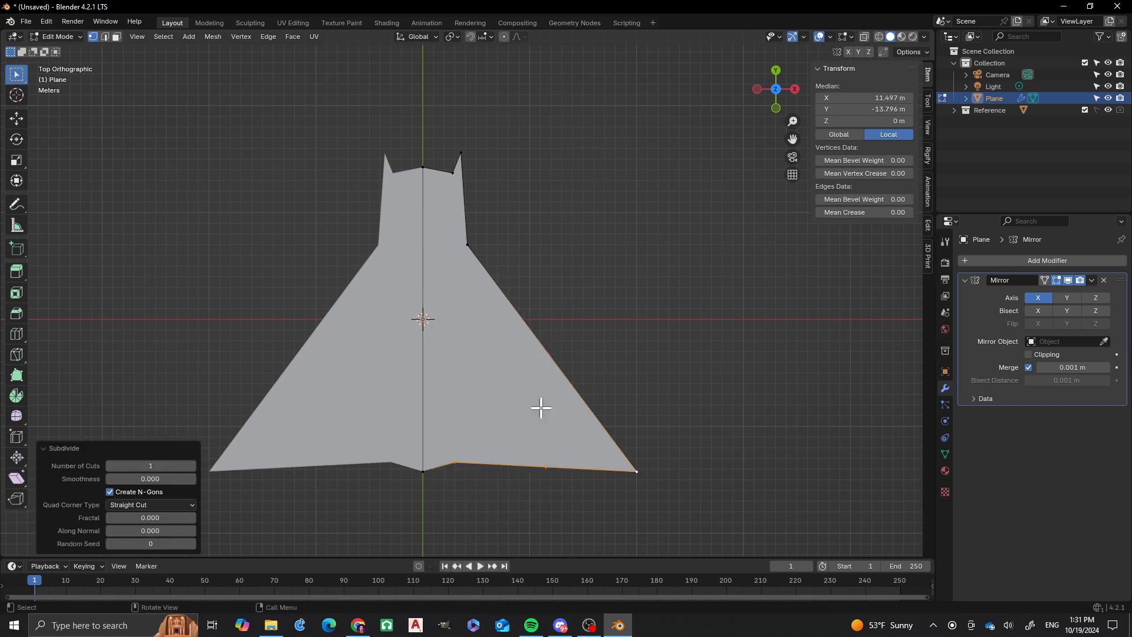
pyautogui.click(546, 467)
pyautogui.press('g')
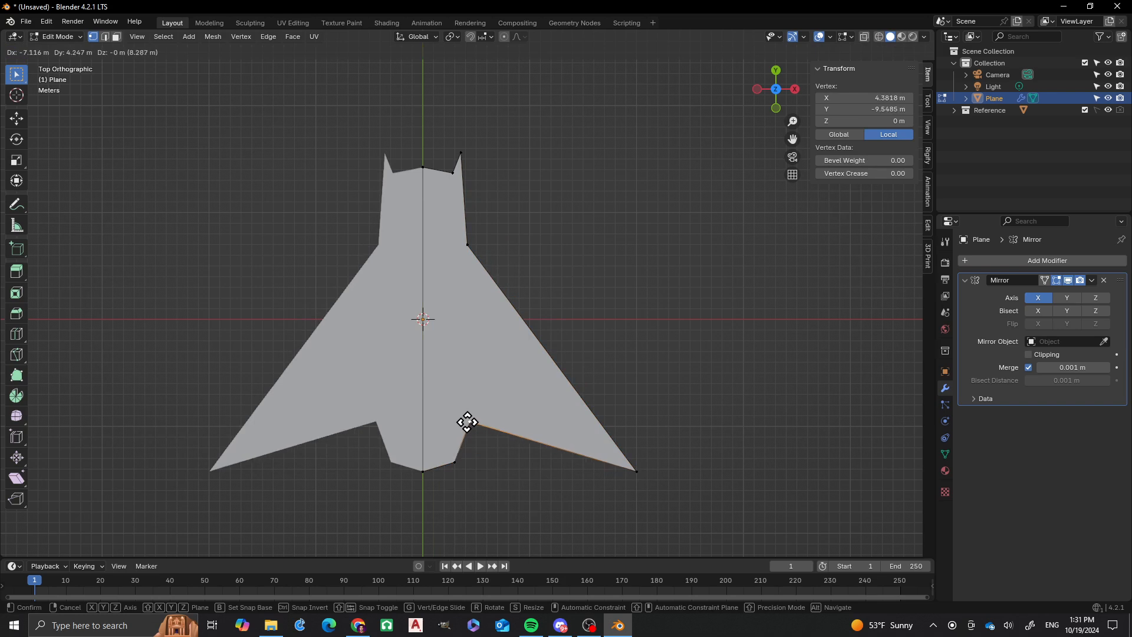
pyautogui.click(464, 425)
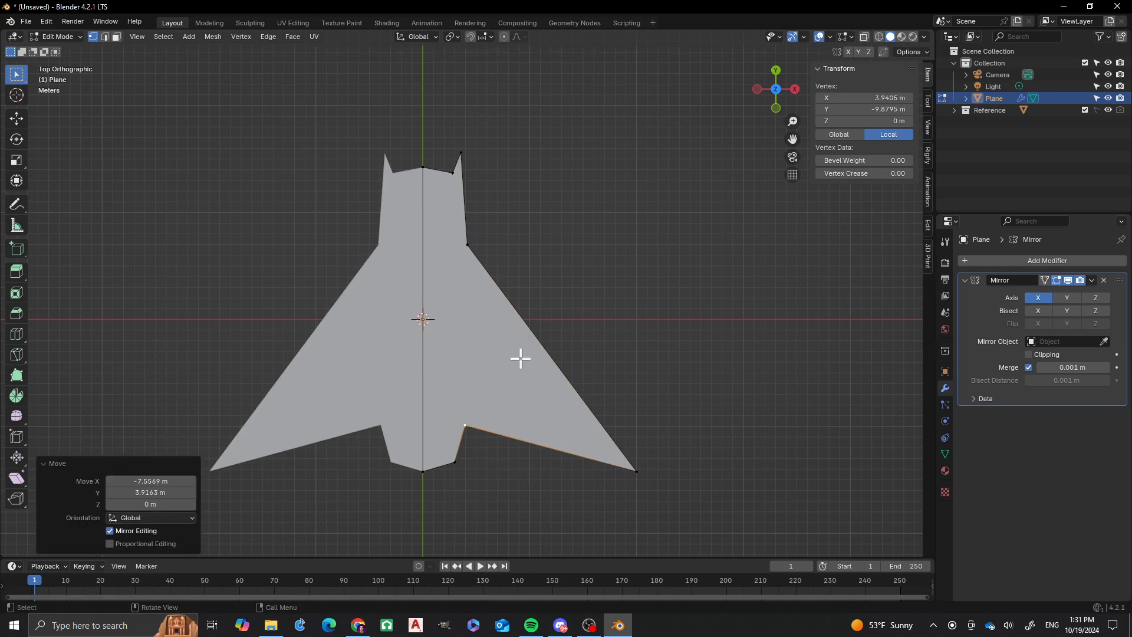
# Subdivide the slanted edge from the neck base to the lower outer corner once and raise its new vertex to about X 16.2 m, Y 11.3 m
pyautogui.keyDown('shift'); pyautogui.click(466, 245); pyautogui.keyUp('shift')
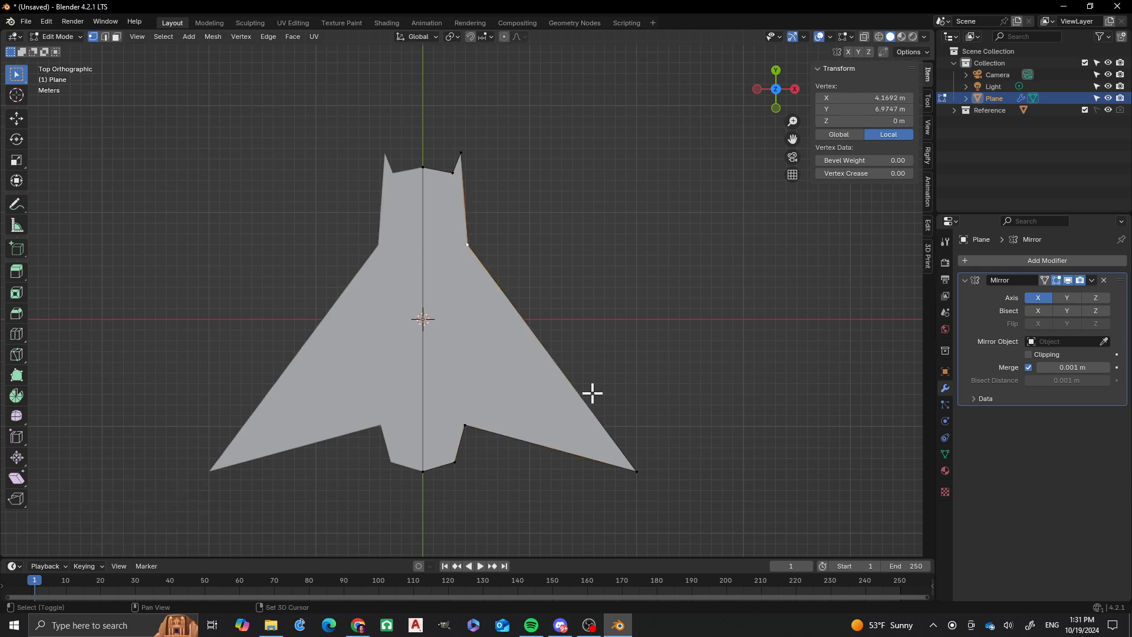
pyautogui.keyDown('shift'); pyautogui.click(635, 470); pyautogui.keyUp('shift')
pyautogui.rightClick(544, 348)
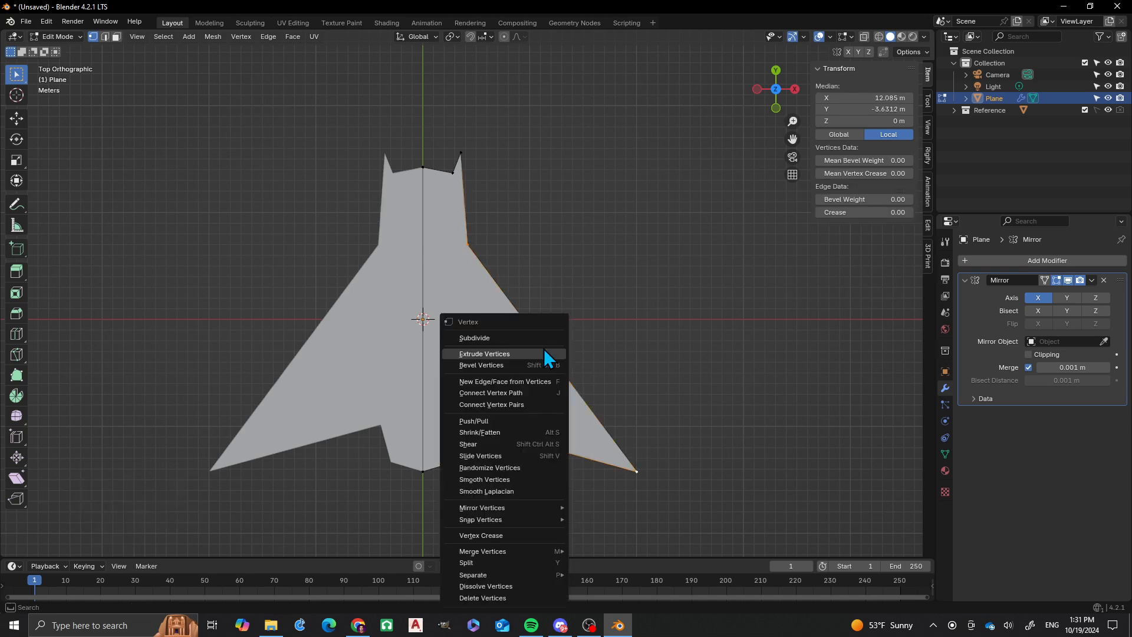
pyautogui.click(503, 337)
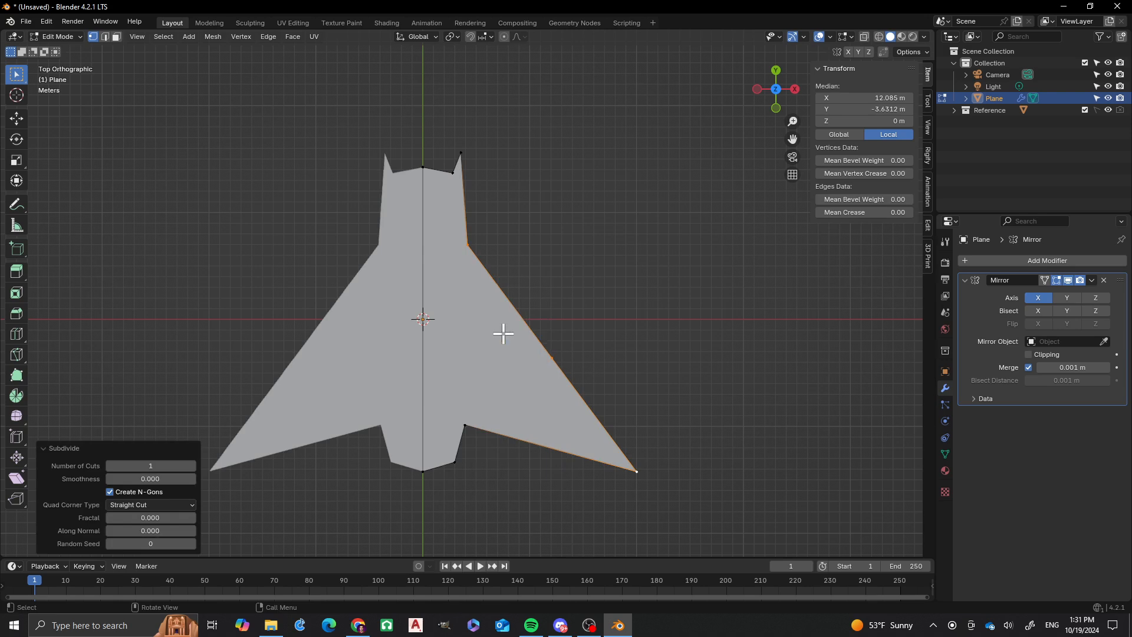
pyautogui.click(541, 338)
pyautogui.press('g')
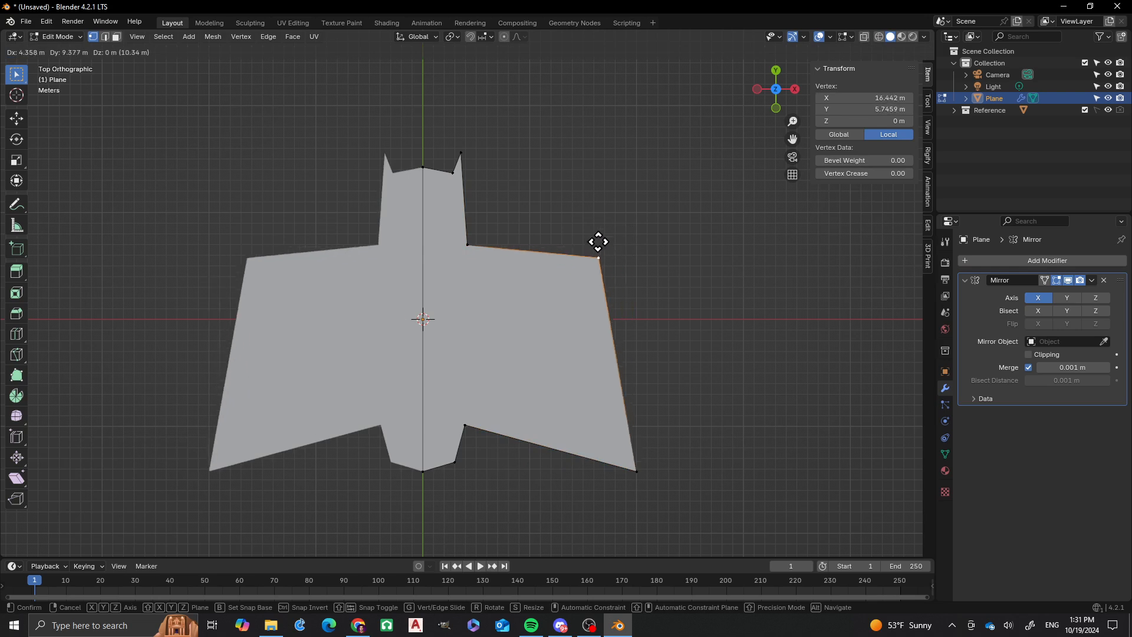
pyautogui.click(595, 182)
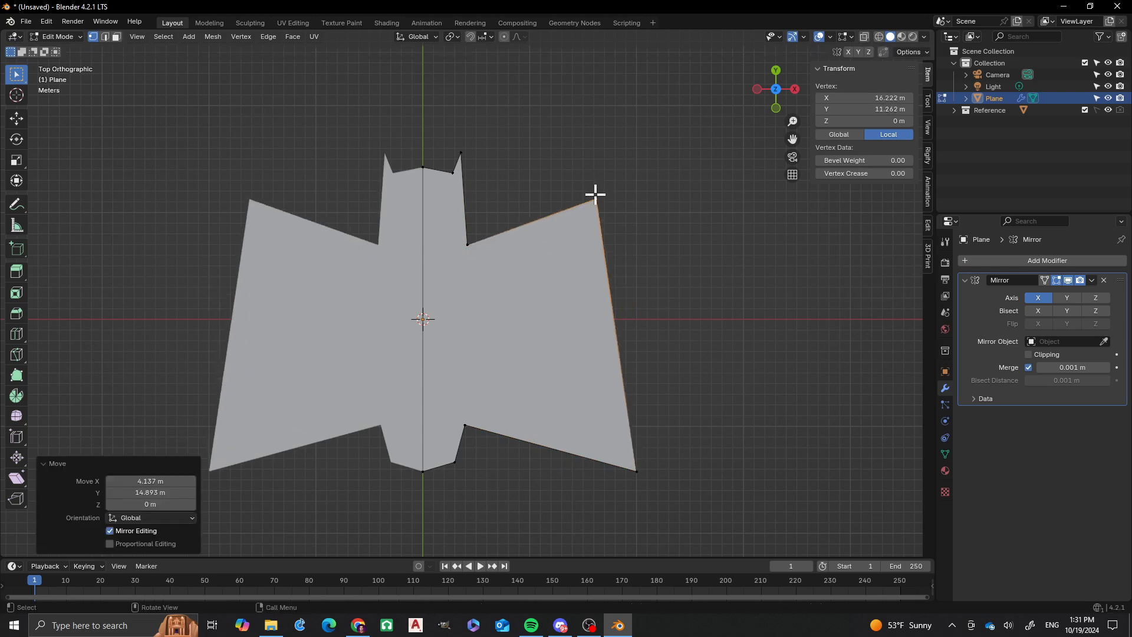
# Subdivide the upper wing edge once and lower its new middle vertex to about X 10.3 m, Y 5.8 m
pyautogui.keyDown('shift'); pyautogui.click(474, 242); pyautogui.keyUp('shift')
pyautogui.rightClick(530, 228)
pyautogui.click(514, 228)
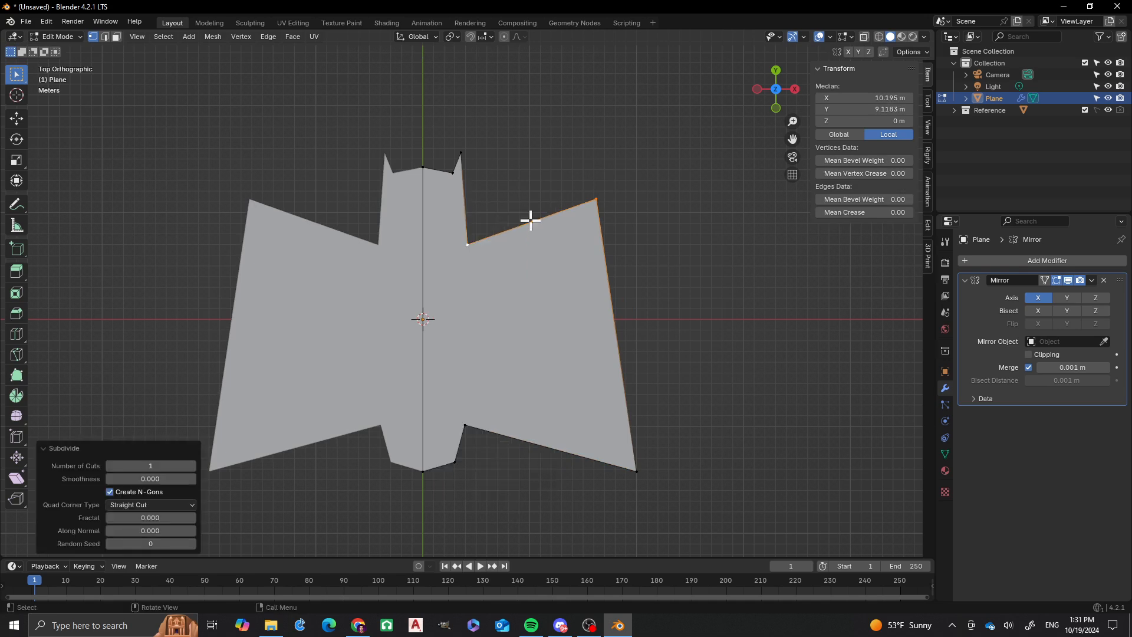
pyautogui.click(530, 220)
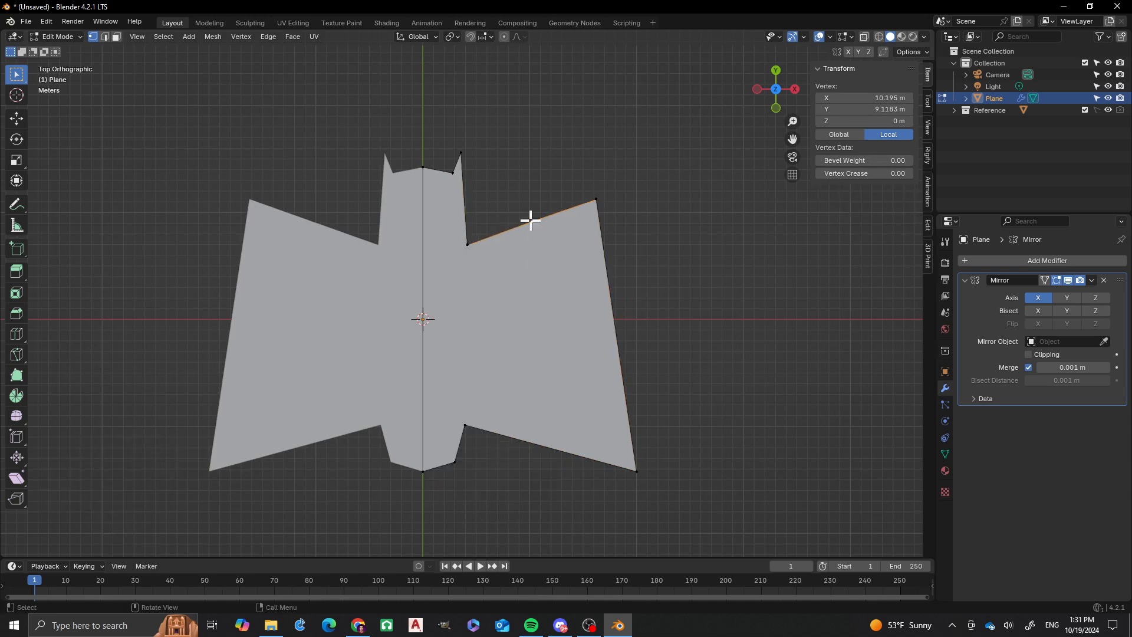
pyautogui.press('g')
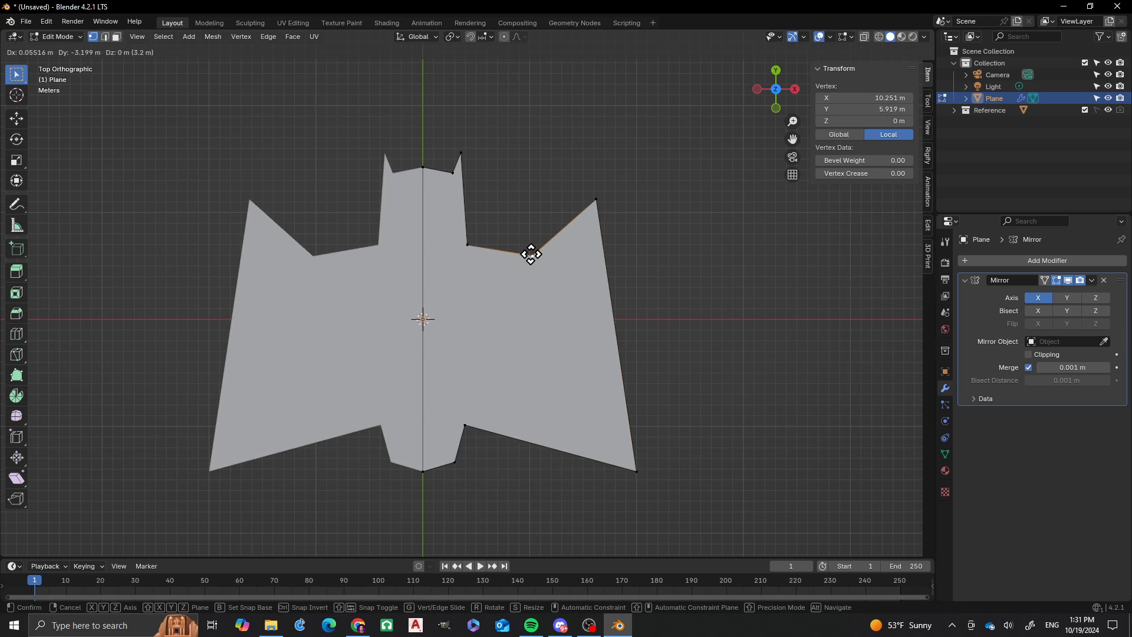
pyautogui.click(532, 256)
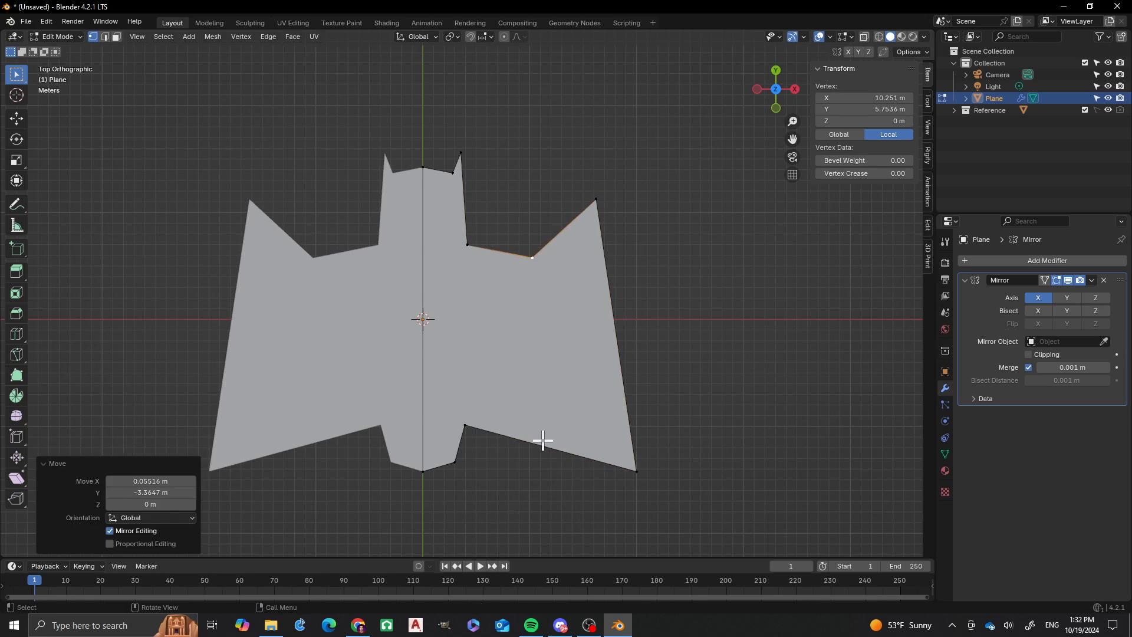
# Subdivide the lower wing edge with three cuts and deselect everything
pyautogui.click(517, 474)
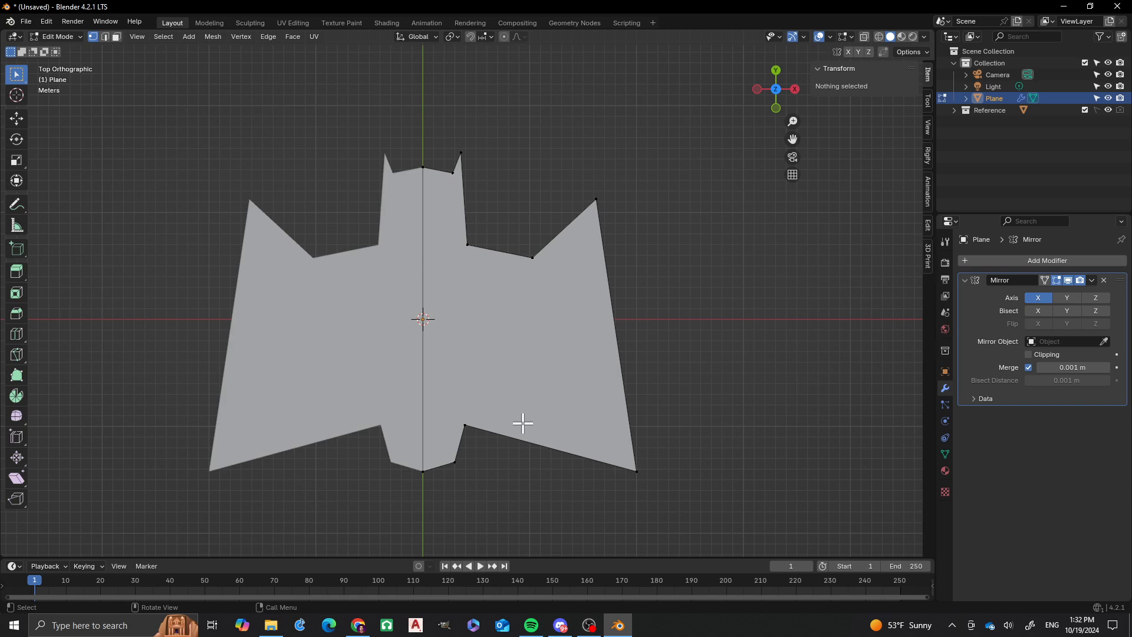
pyautogui.click(465, 427)
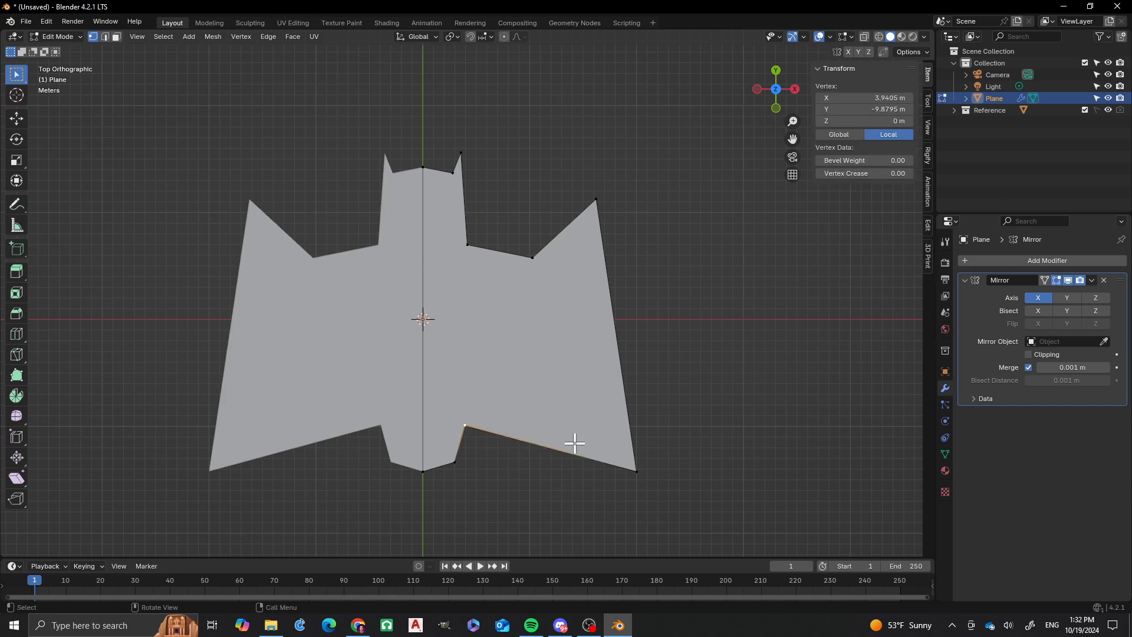
pyautogui.keyDown('shift'); pyautogui.click(636, 472); pyautogui.keyUp('shift')
pyautogui.rightClick(550, 448)
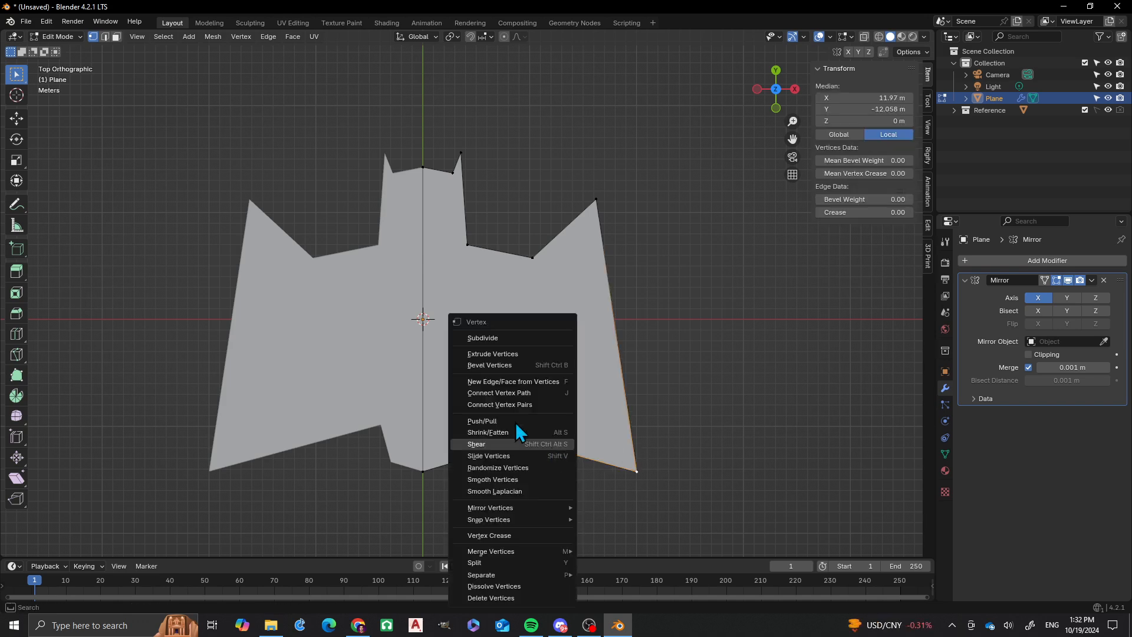
pyautogui.click(499, 340)
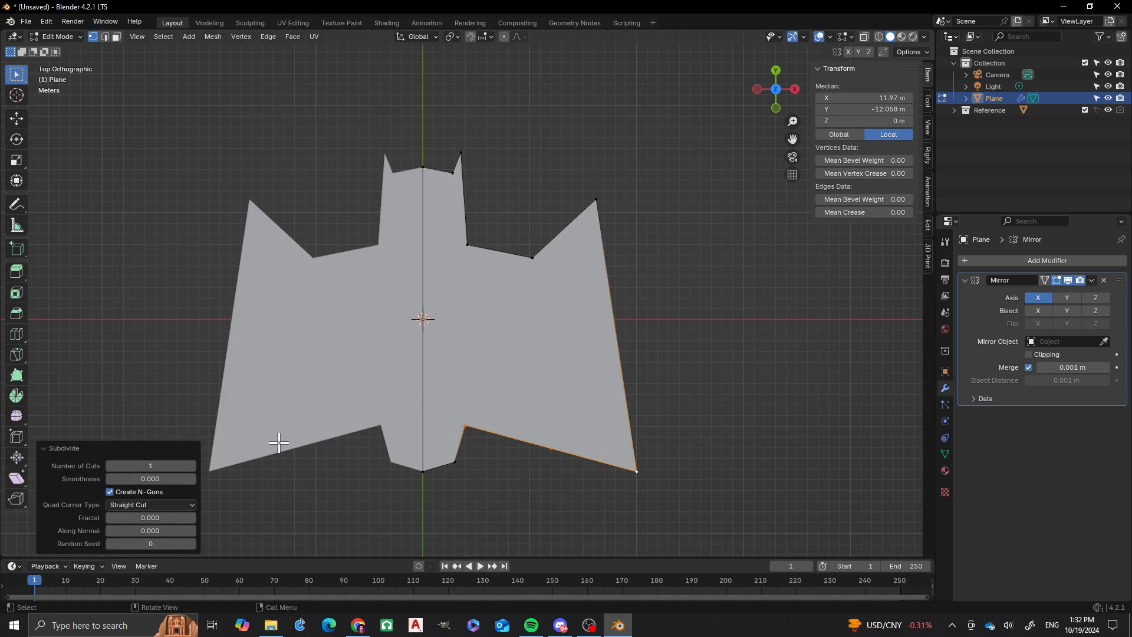
pyautogui.click(192, 467)
pyautogui.click(504, 475)
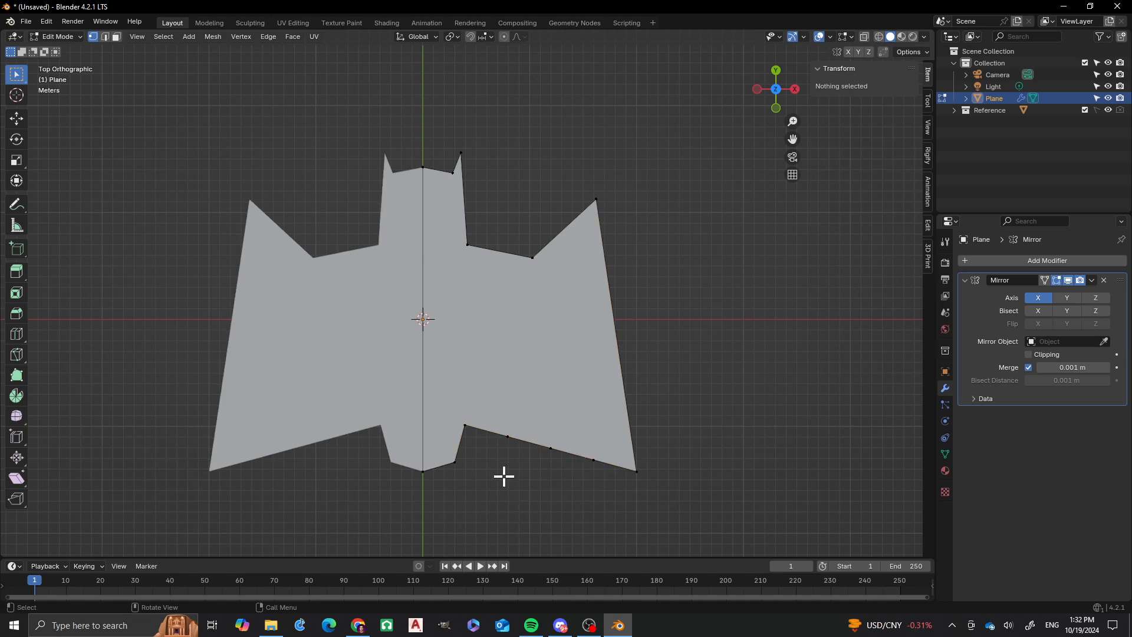
# Subdivide the edge between the ear tip and the neck base with two cuts
pyautogui.scroll(1, 524, 299)
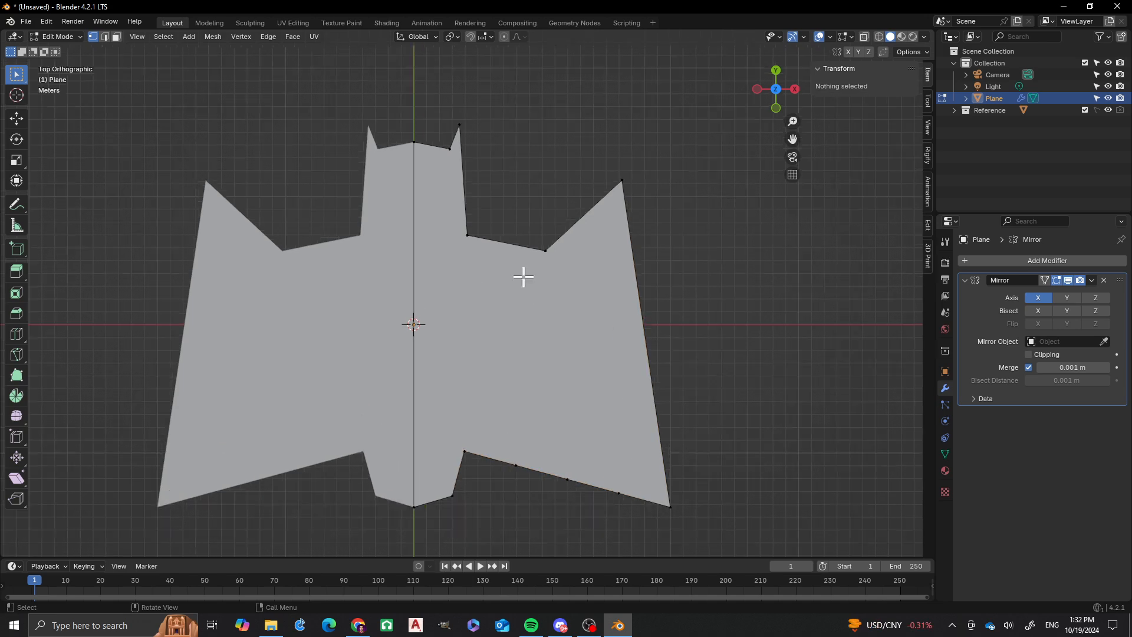
pyautogui.scroll(1, 522, 278)
pyautogui.keyDown('shift'); pyautogui.scroll(3, 480, 318); pyautogui.keyUp('shift')
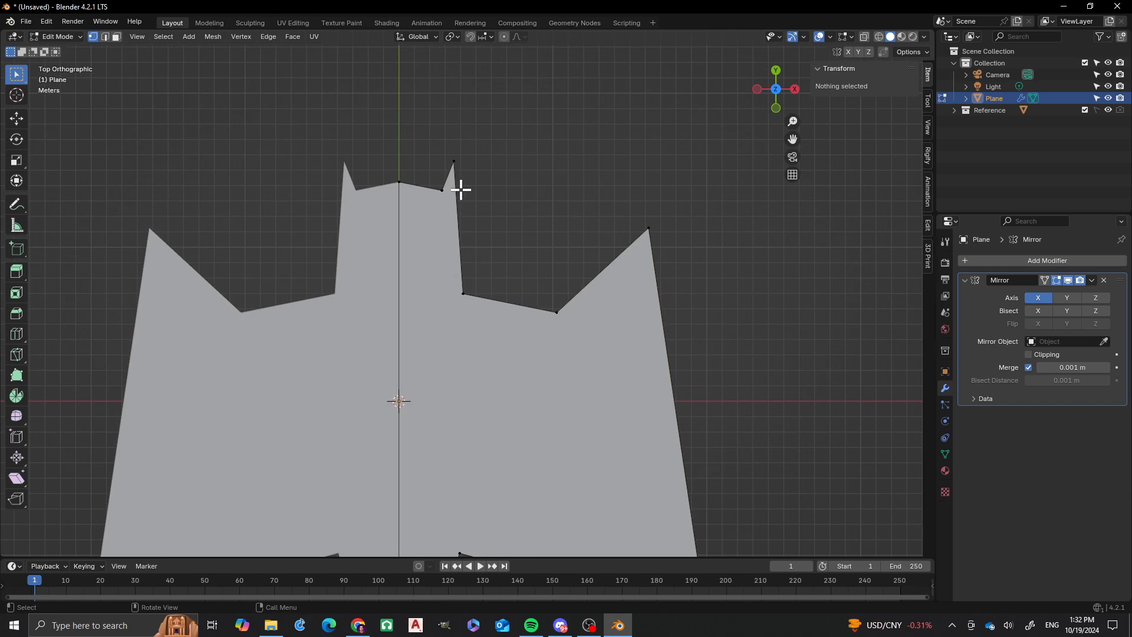
pyautogui.click(456, 164)
pyautogui.keyDown('shift'); pyautogui.click(465, 298); pyautogui.keyUp('shift')
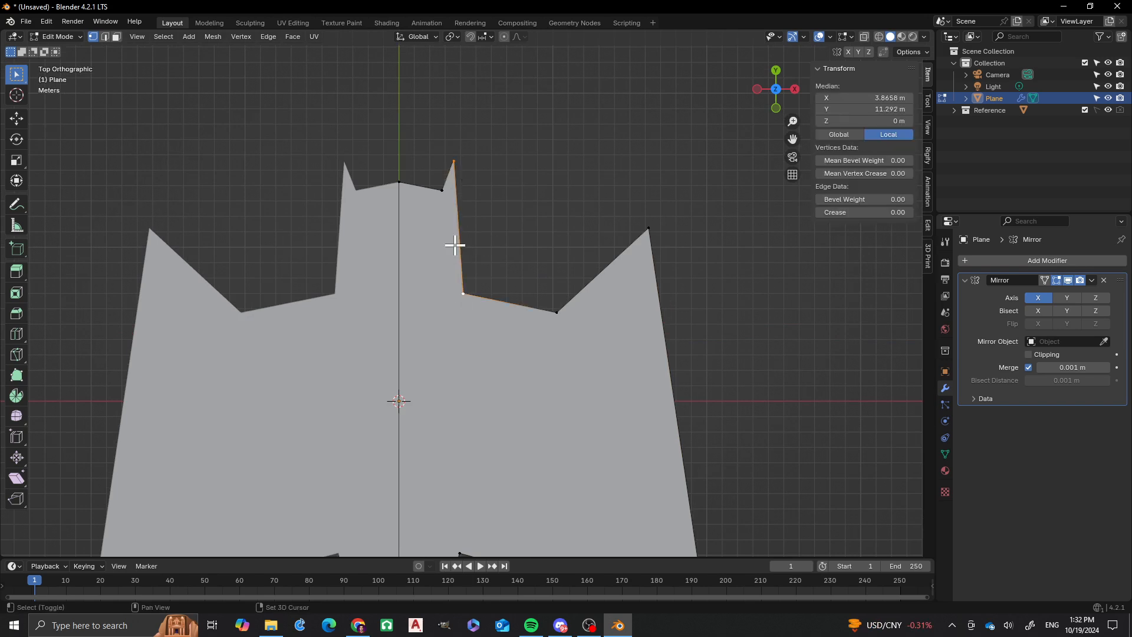
pyautogui.rightClick(455, 236)
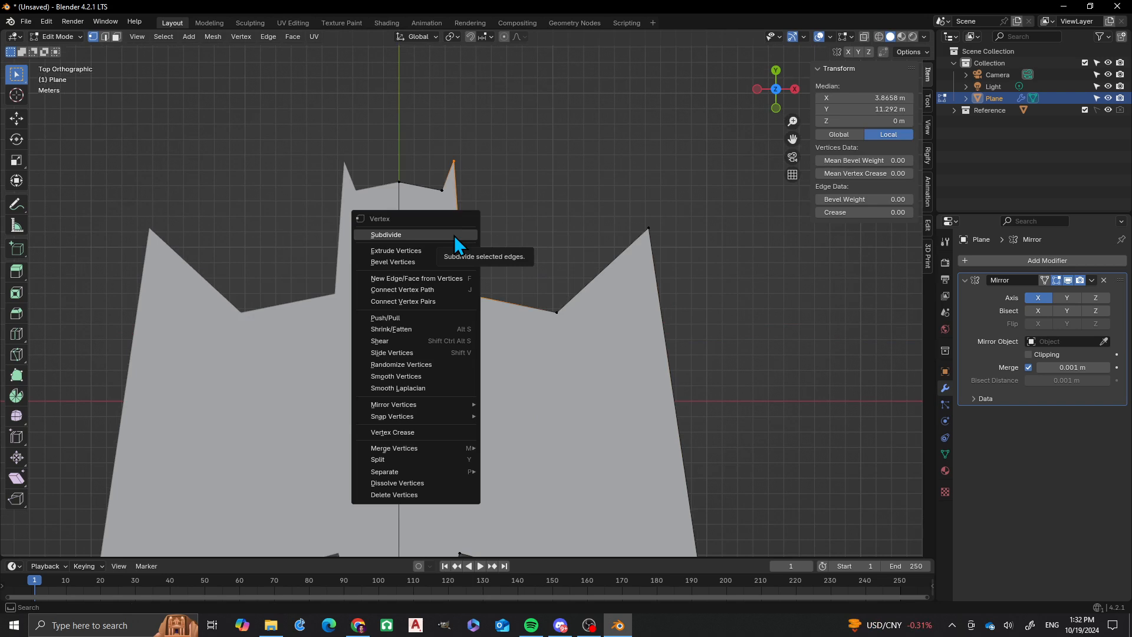
pyautogui.click(454, 236)
pyautogui.click(193, 465)
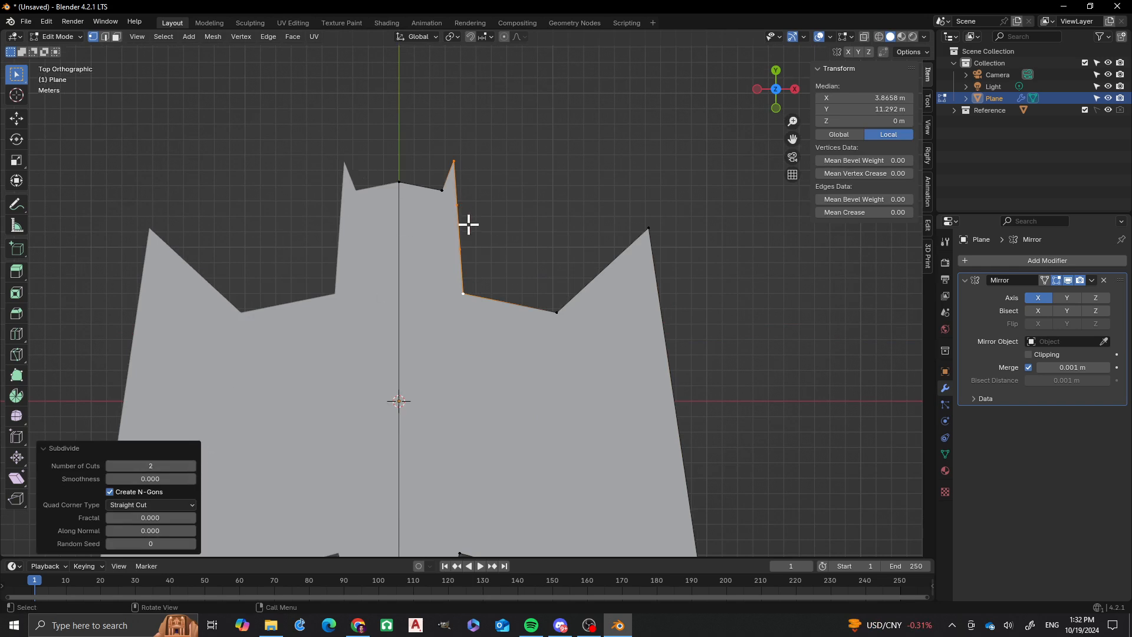
# Slide the two new vertices down the side edge of the head by a factor of about 0.387
pyautogui.scroll(1, 468, 223)
pyautogui.click(458, 183)
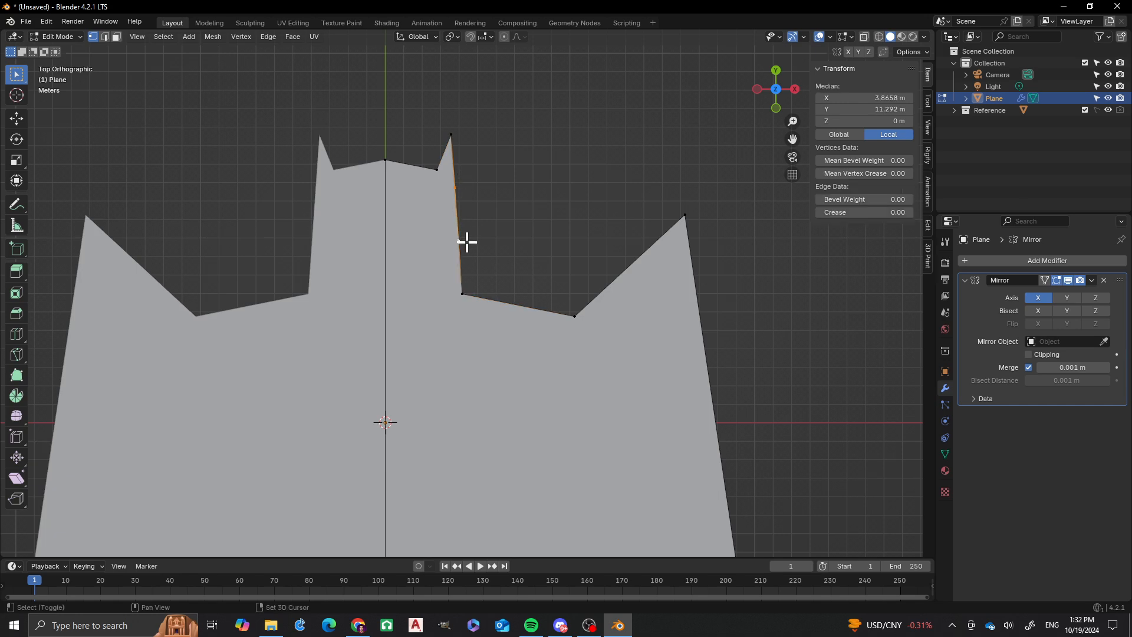
pyautogui.hotkey('shift', 'v')
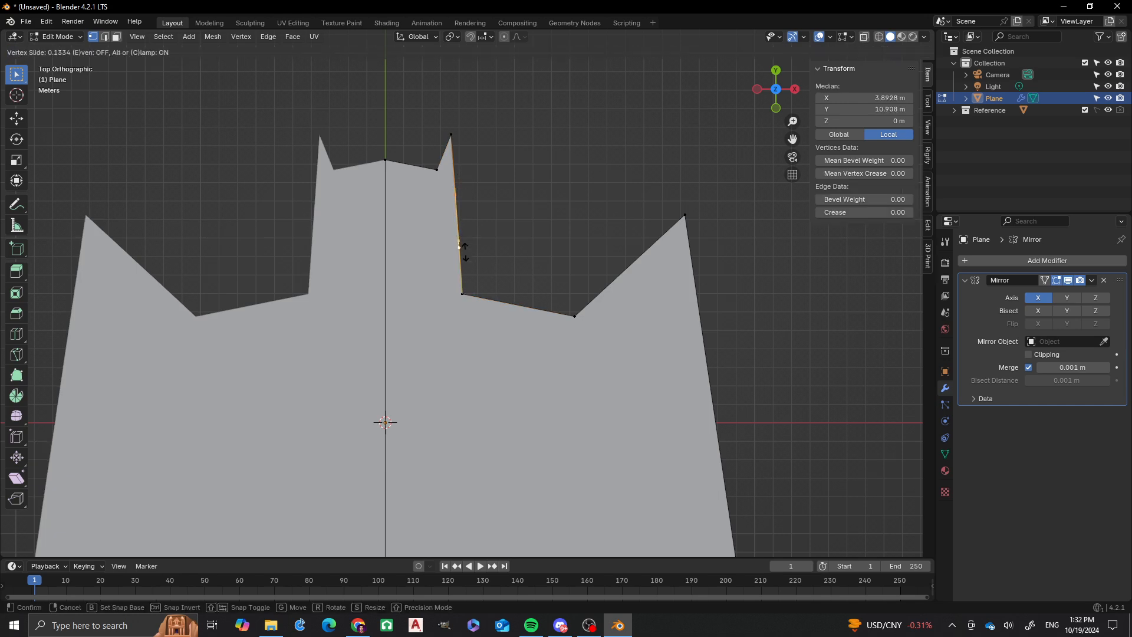
pyautogui.click(465, 265)
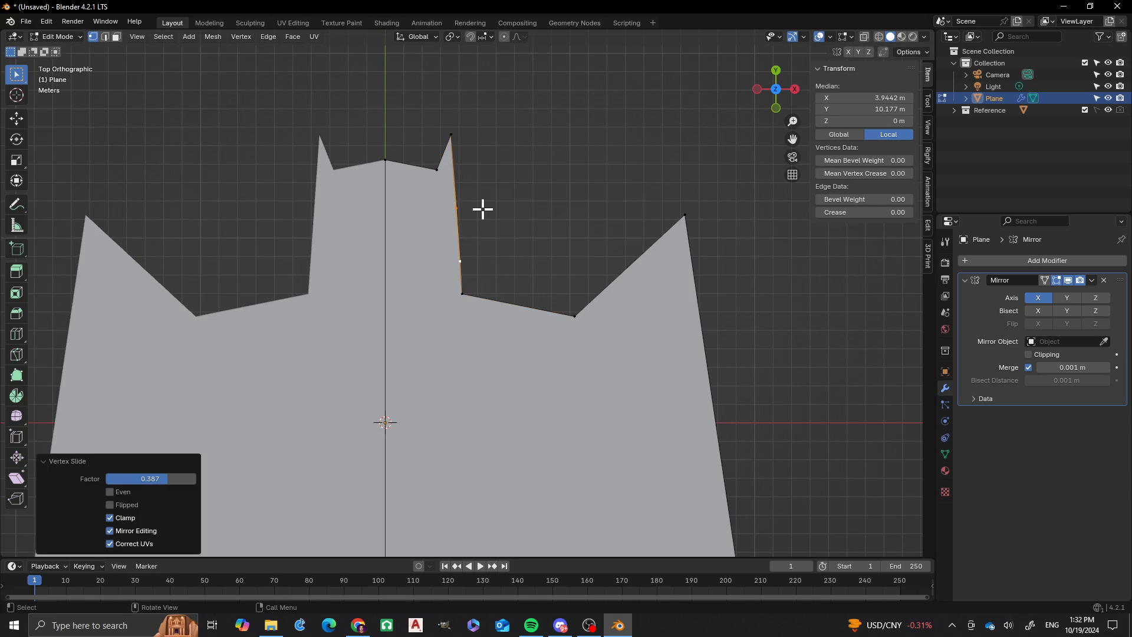
# Move the two head-side vertices outward so their median is at about X 4.36 m, Y 10.34 m, and deselect everything
pyautogui.press('g')
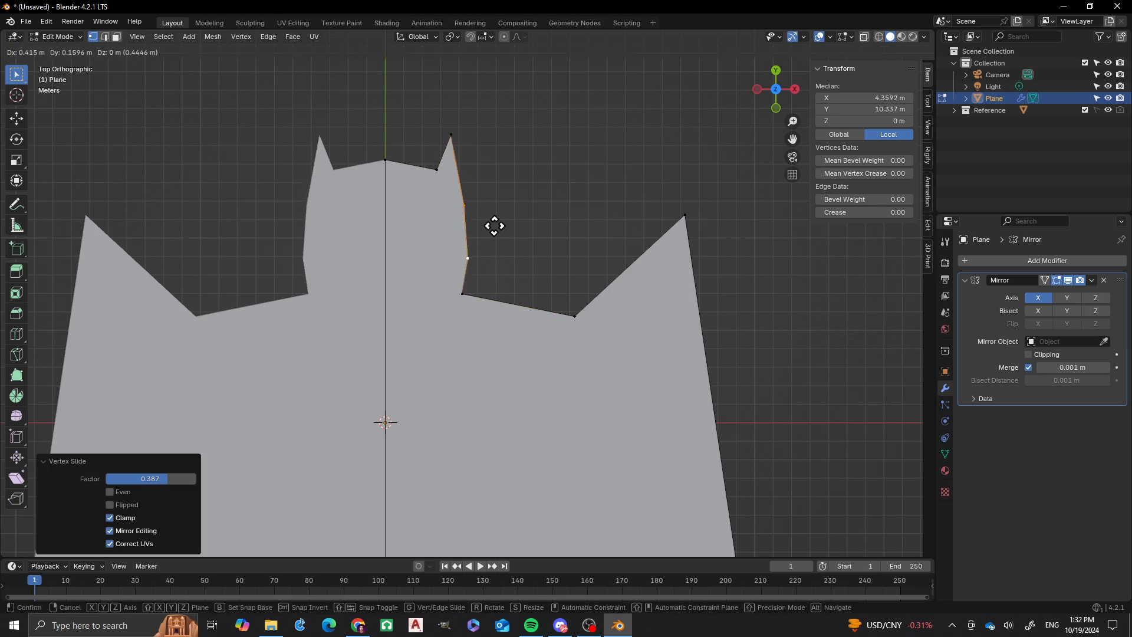
pyautogui.click(494, 226)
pyautogui.scroll(-3, 313, 219)
pyautogui.click(345, 165)
pyautogui.scroll(-1, 345, 165)
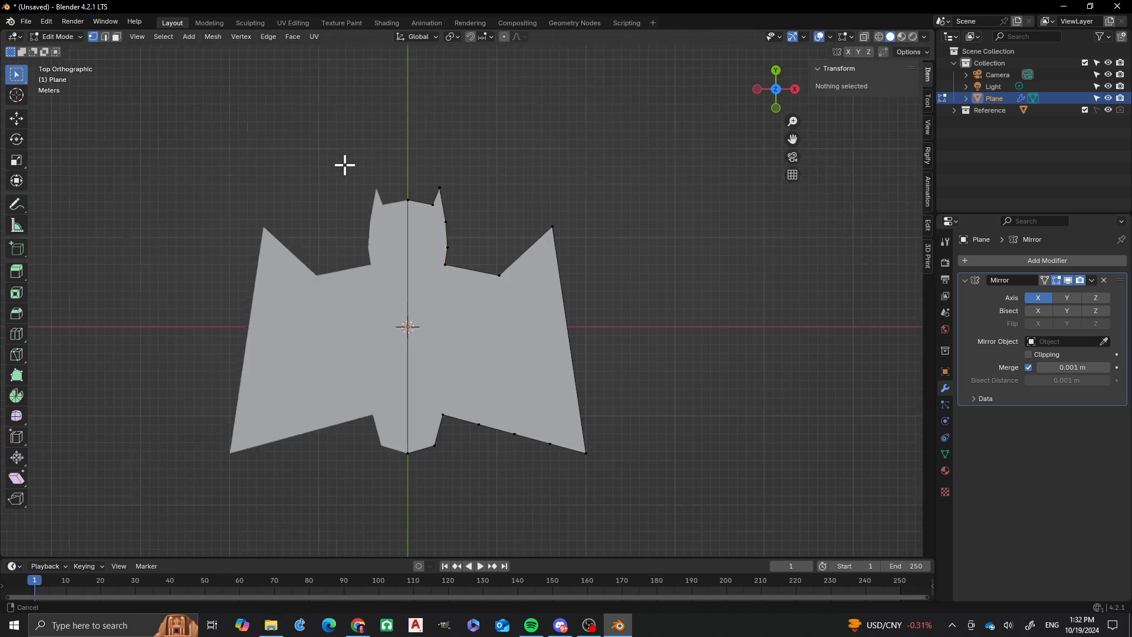
# Select all the segments of the lower wing edge, subdivide each with three cuts and clear the selection
pyautogui.keyDown('shift'); pyautogui.moveTo(345, 165); pyautogui.dragTo(325, 120, button='middle'); pyautogui.keyUp('shift')
pyautogui.scroll(2, 443, 274)
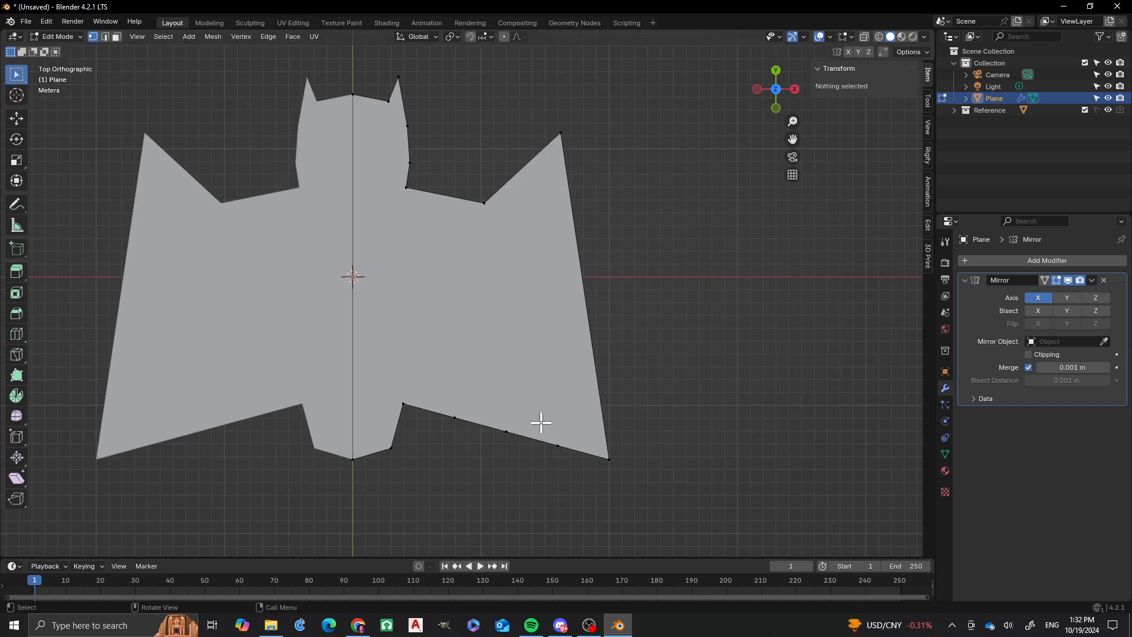
pyautogui.keyDown('shift'); pyautogui.moveTo(387, 171); pyautogui.dragTo(406, 230, button='middle'); pyautogui.keyUp('shift')
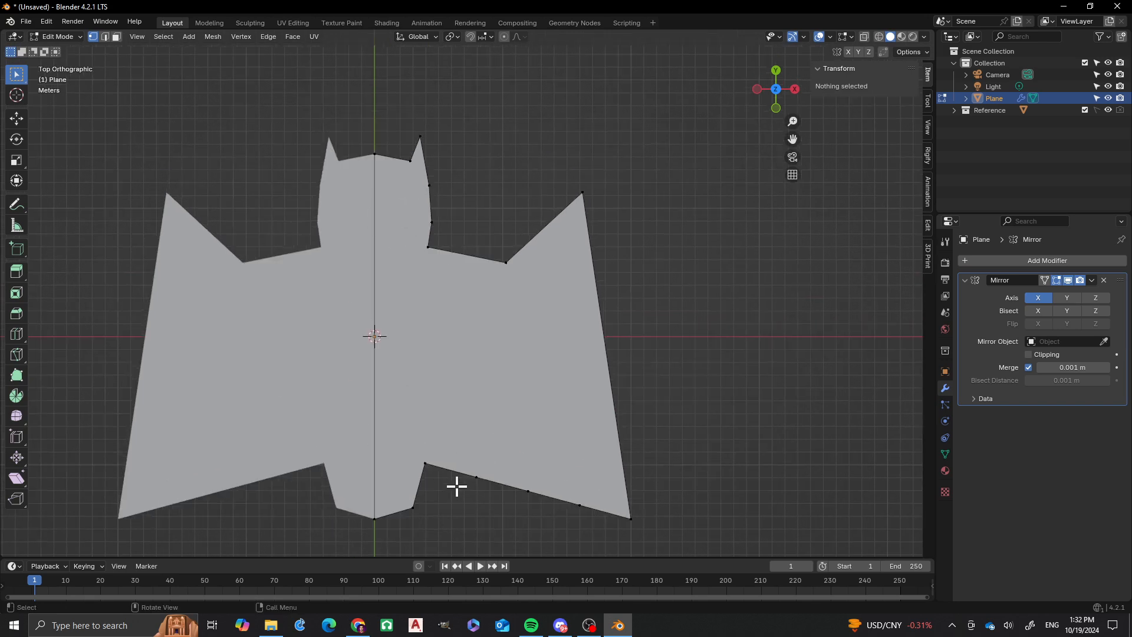
pyautogui.click(436, 464)
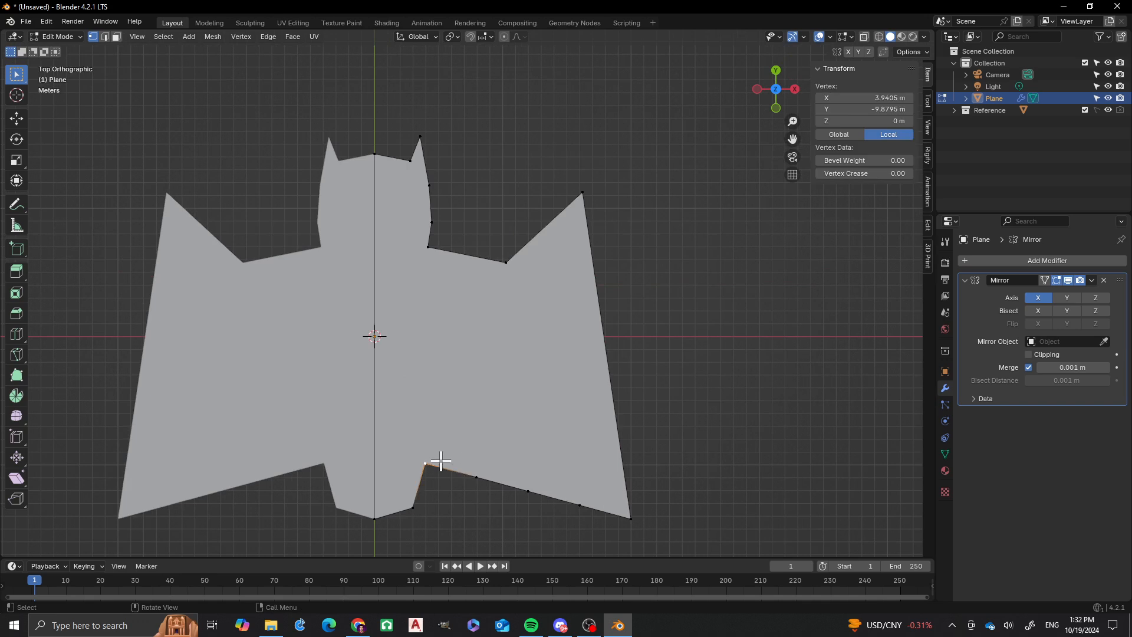
pyautogui.keyDown('shift'); pyautogui.click(476, 473); pyautogui.keyUp('shift')
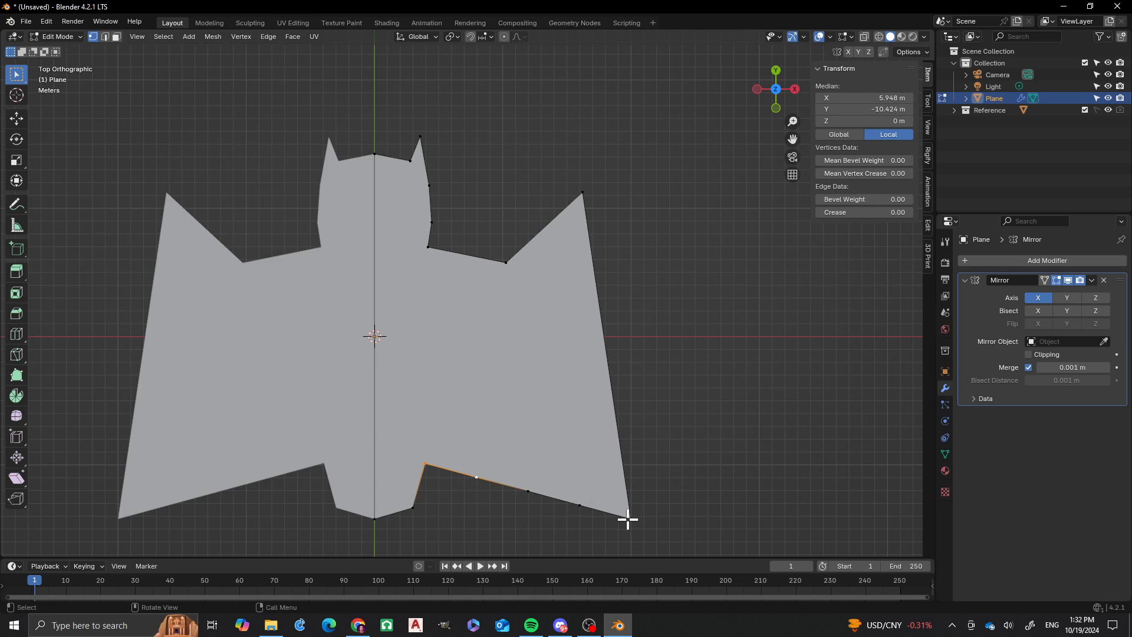
pyautogui.keyDown('ctrl'); pyautogui.click(630, 518); pyautogui.keyUp('ctrl')
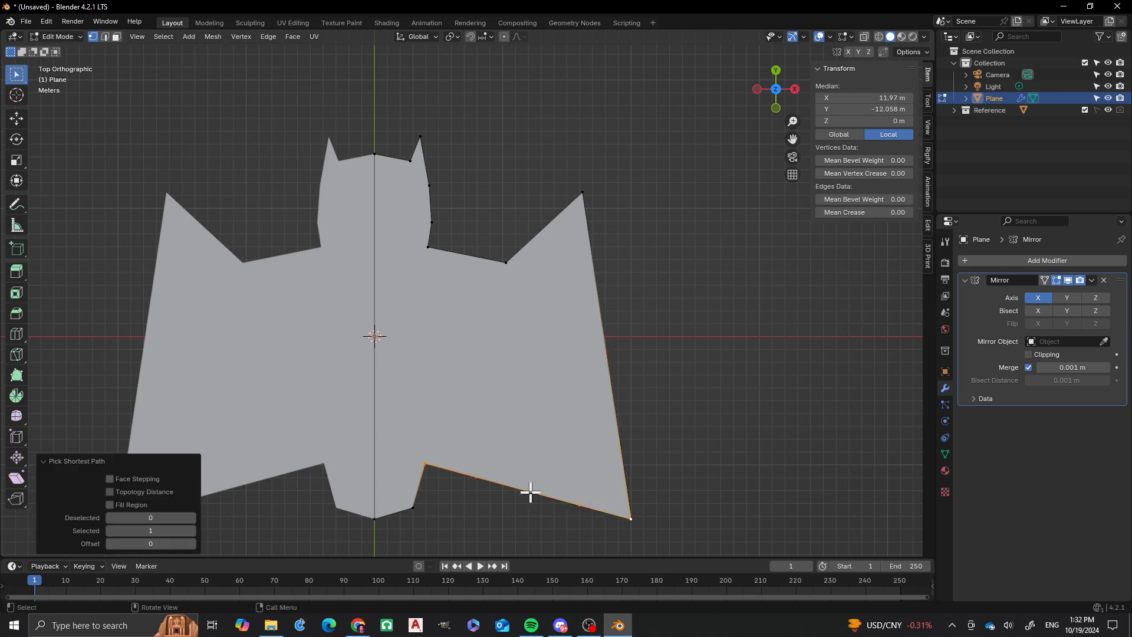
pyautogui.rightClick(505, 482)
pyautogui.click(472, 337)
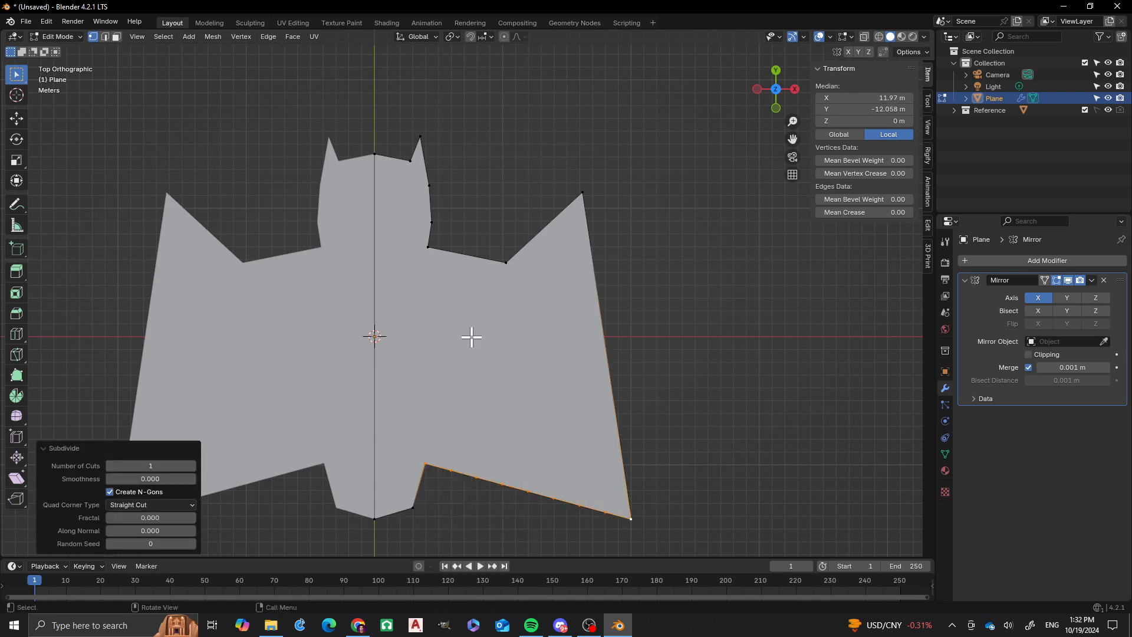
pyautogui.click(192, 466)
pyautogui.click(192, 466)
pyautogui.click(462, 515)
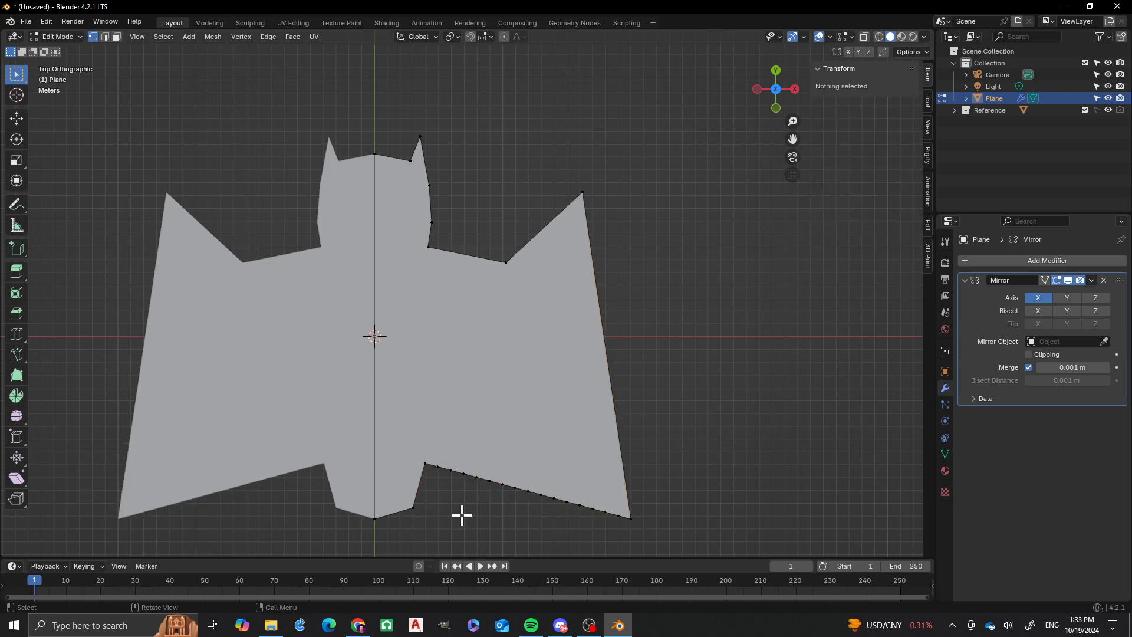
# Raise the middle vertex of each lower wing segment about X 0.16 m, Y 1.09 m, using smooth proportional editing of size 2.594 m
pyautogui.keyDown('shift'); pyautogui.moveTo(462, 515); pyautogui.dragTo(417, 435, button='middle'); pyautogui.keyUp('shift')
pyautogui.scroll(3, 405, 412)
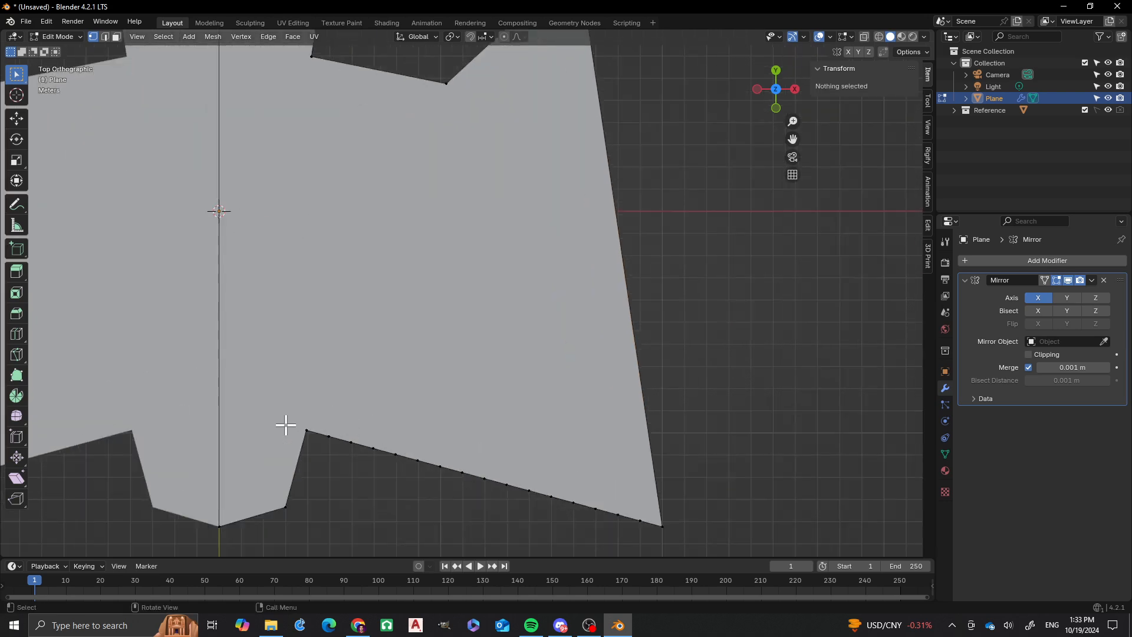
pyautogui.click(352, 440)
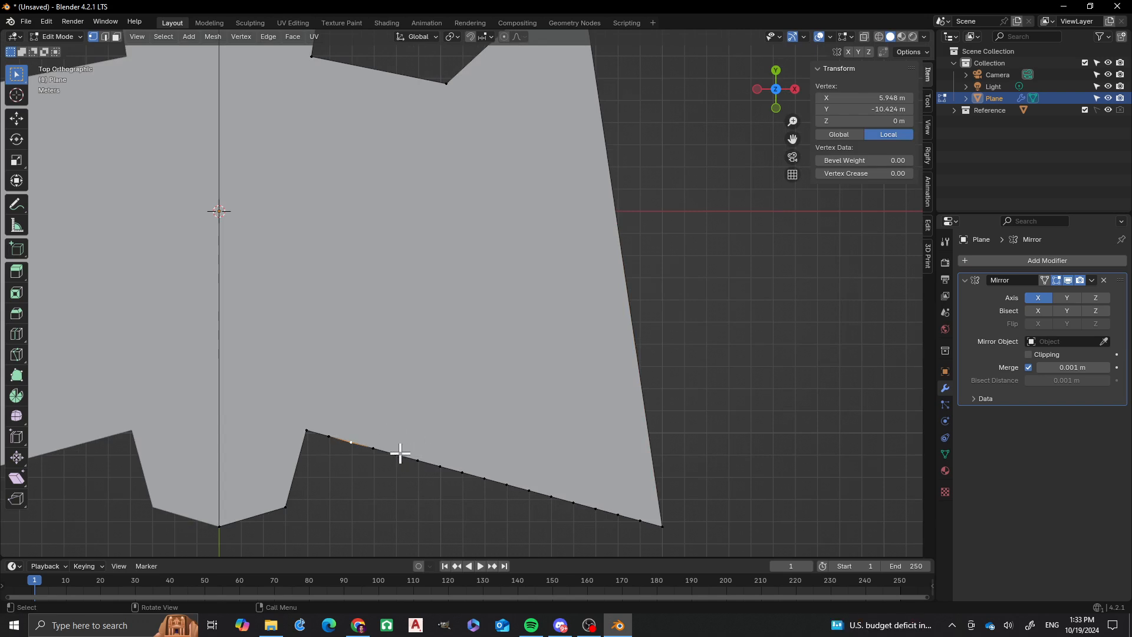
pyautogui.keyDown('shift'); pyautogui.click(415, 459); pyautogui.keyUp('shift')
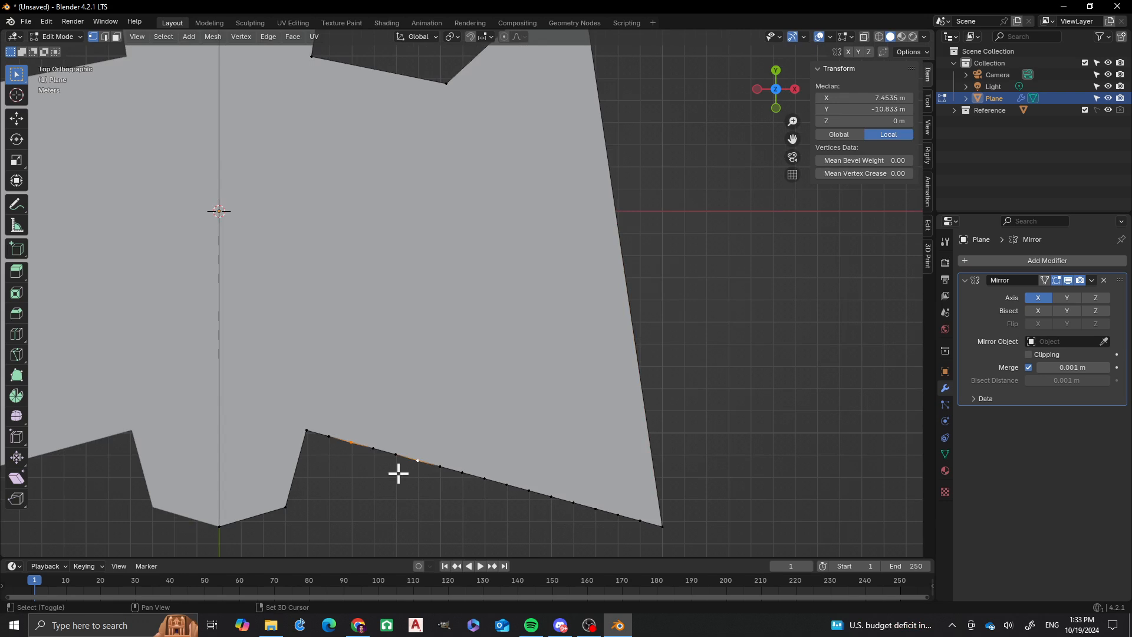
pyautogui.keyDown('shift'); pyautogui.click(426, 463); pyautogui.keyUp('shift')
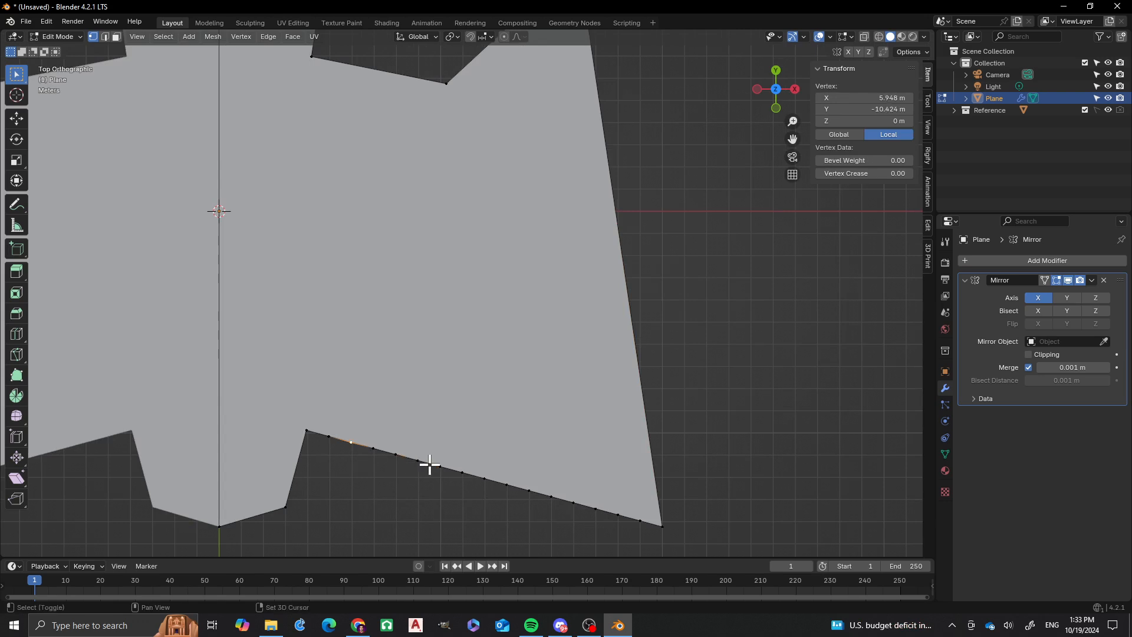
pyautogui.keyDown('shift'); pyautogui.click(438, 466); pyautogui.keyUp('shift')
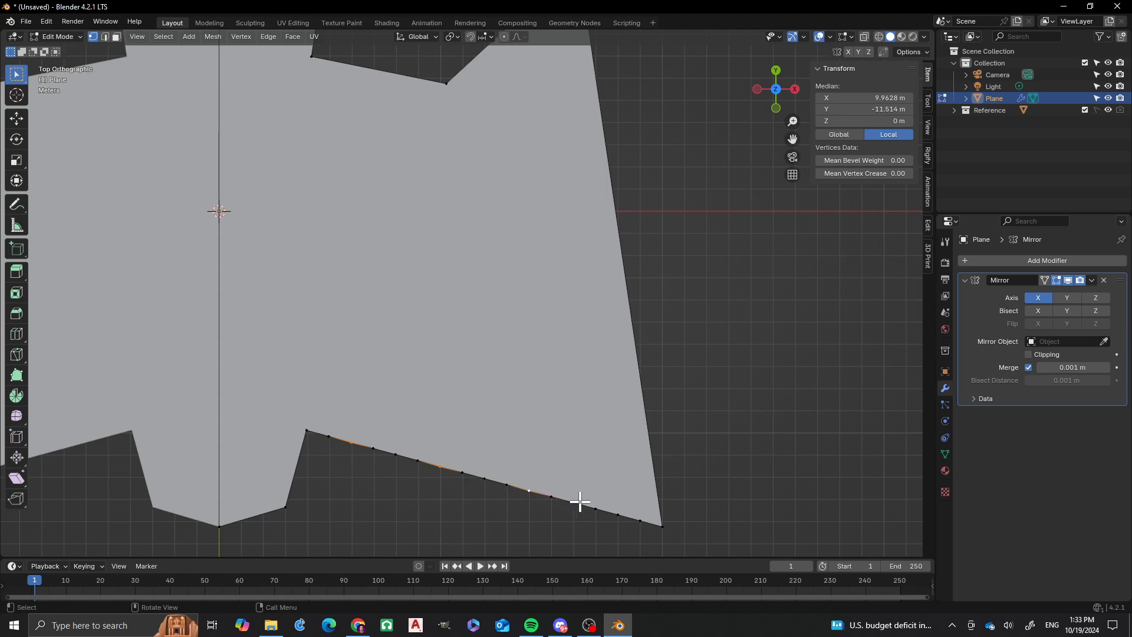
pyautogui.keyDown('shift'); pyautogui.click(617, 513); pyautogui.keyUp('shift')
pyautogui.press('g')
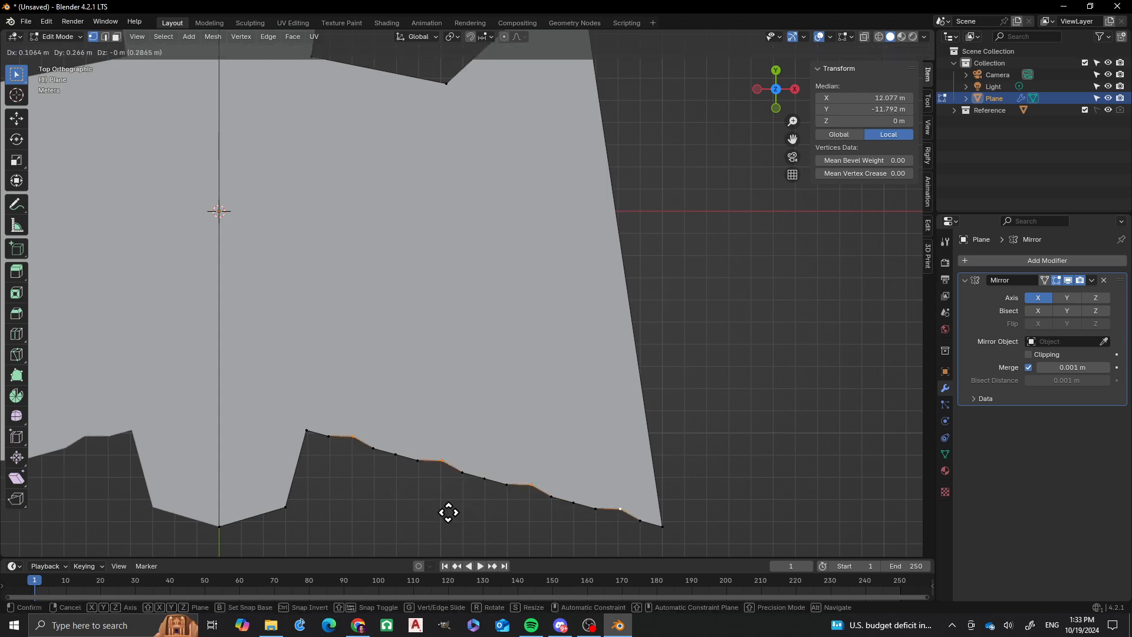
pyautogui.press('Escape')
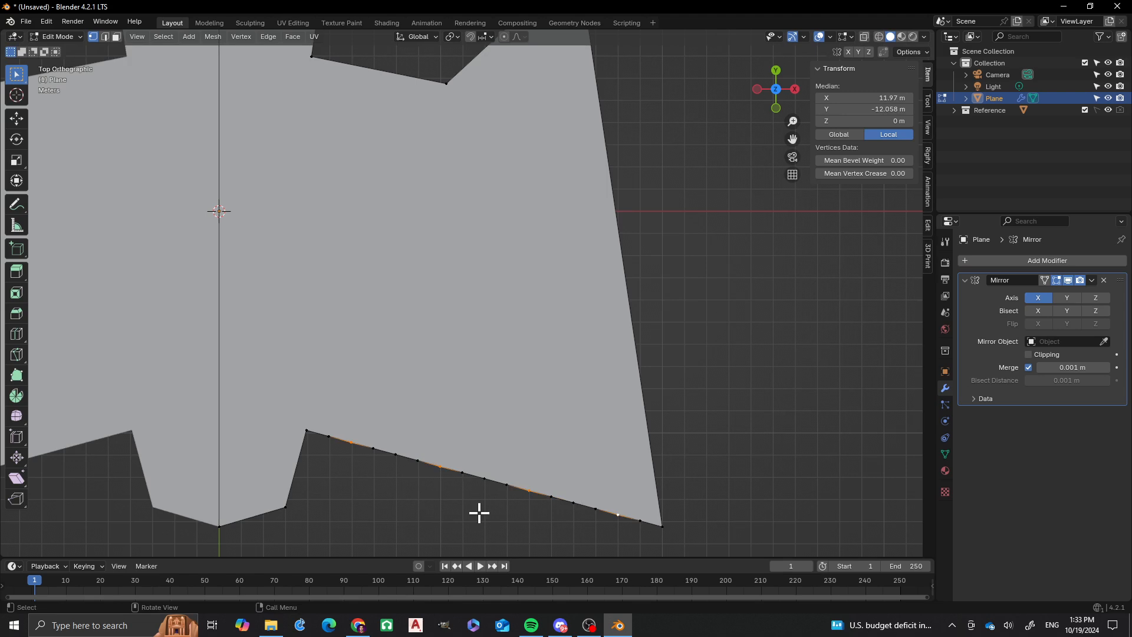
pyautogui.press('o')
pyautogui.press('g')
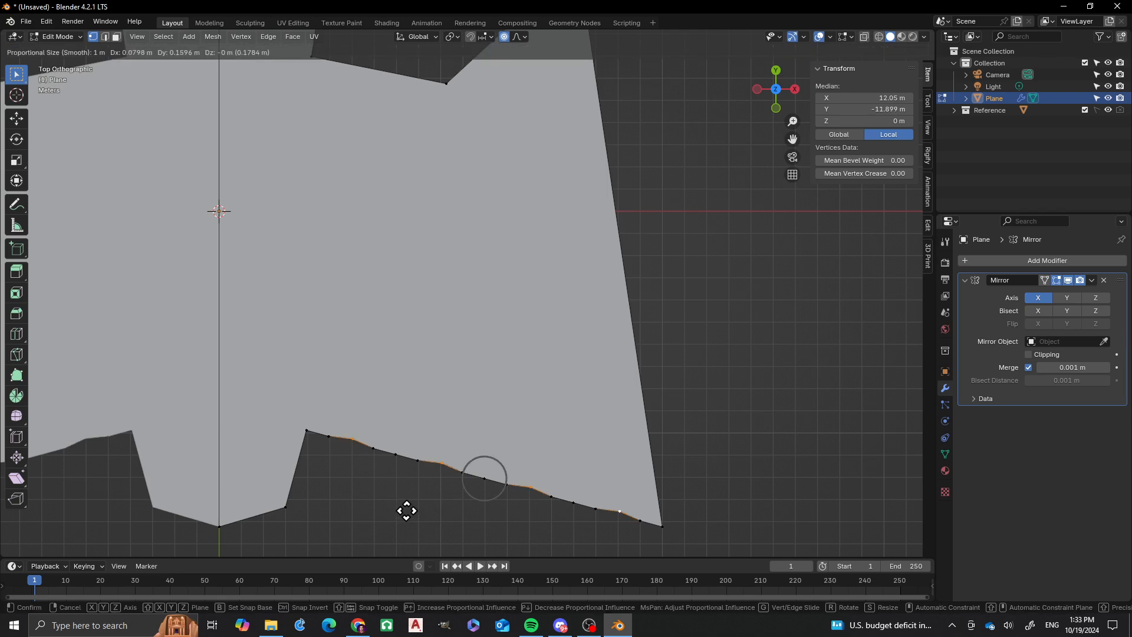
pyautogui.scroll(-4, 408, 502)
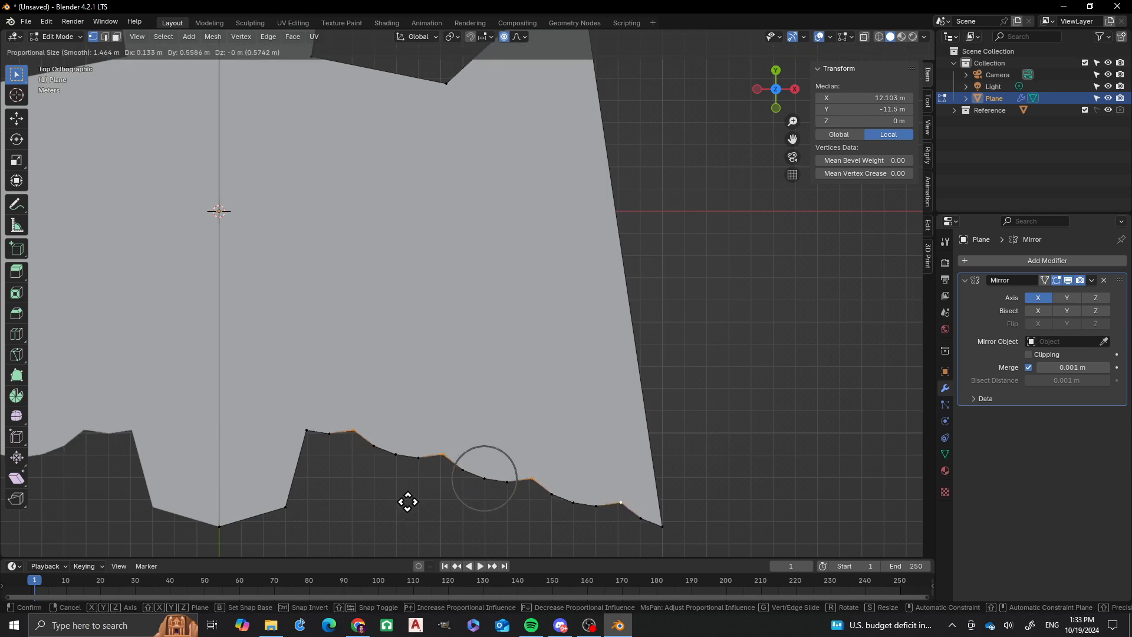
pyautogui.scroll(-4, 407, 498)
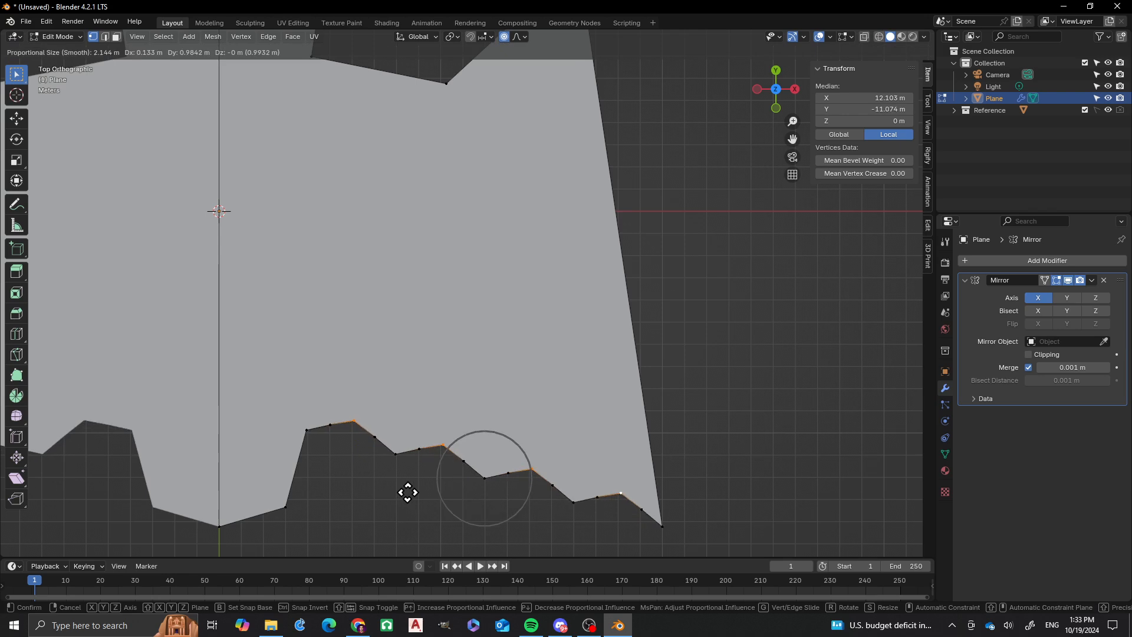
pyautogui.scroll(-2, 407, 492)
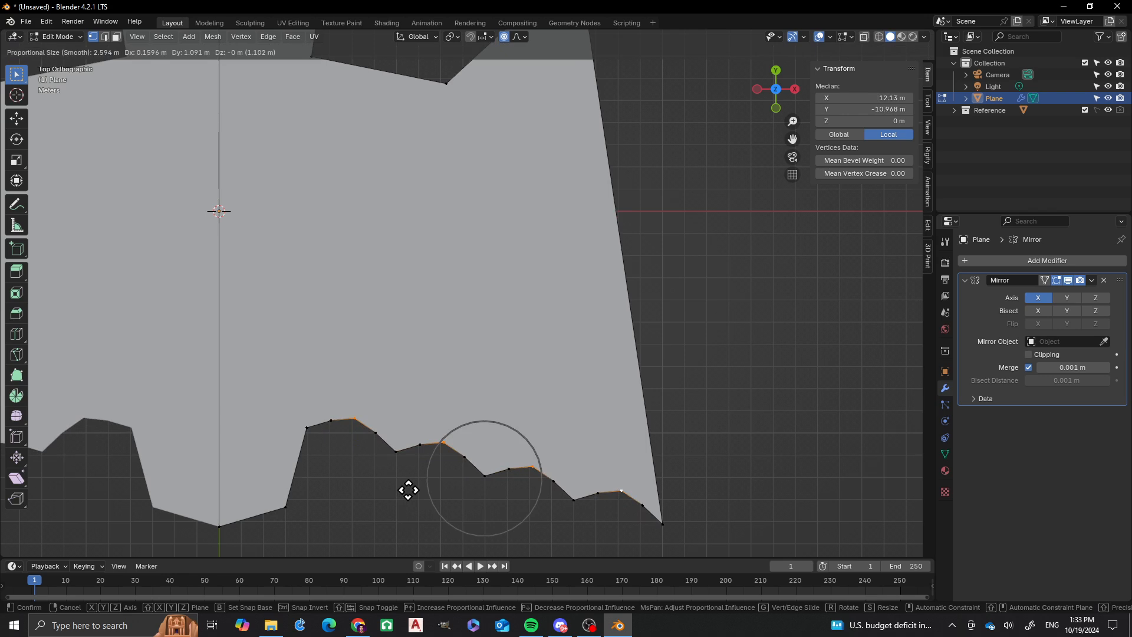
pyautogui.click(407, 490)
# Shift the four scallop peak vertices by about -0.096 m in X and Y with proportional editing, and deselect everything
pyautogui.scroll(-3, 550, 426)
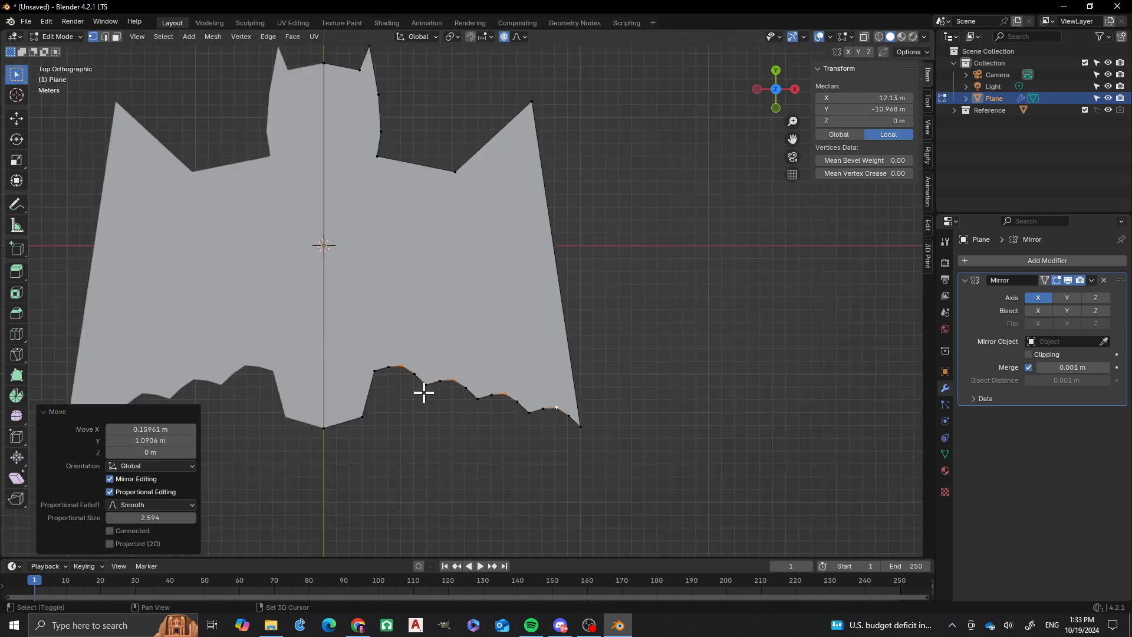
pyautogui.keyDown('shift'); pyautogui.moveTo(425, 392); pyautogui.dragTo(530, 406, button='middle'); pyautogui.keyUp('shift')
pyautogui.scroll(2, 367, 413)
pyautogui.keyDown('shift'); pyautogui.moveTo(564, 478); pyautogui.dragTo(546, 469, button='middle'); pyautogui.keyUp('shift')
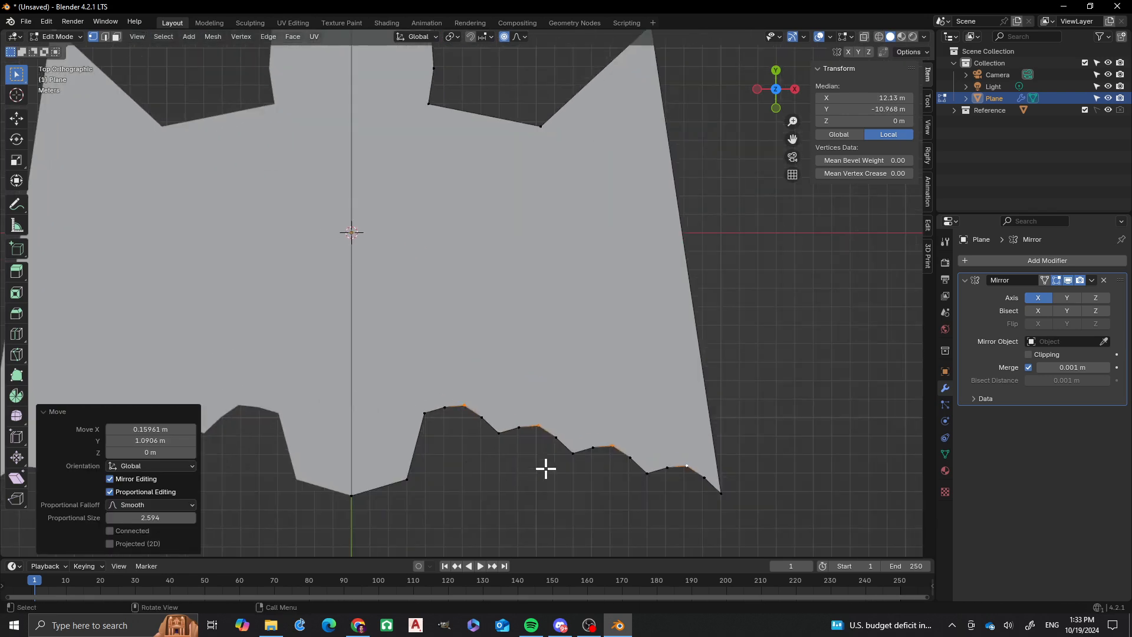
pyautogui.press('g')
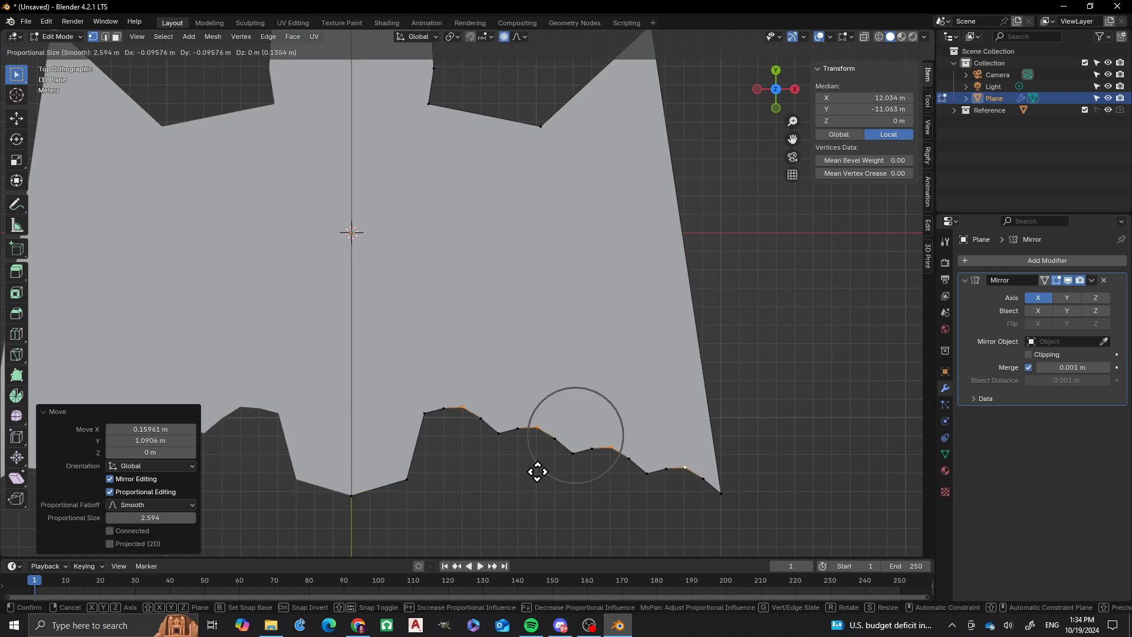
pyautogui.click(537, 472)
pyautogui.click(637, 347)
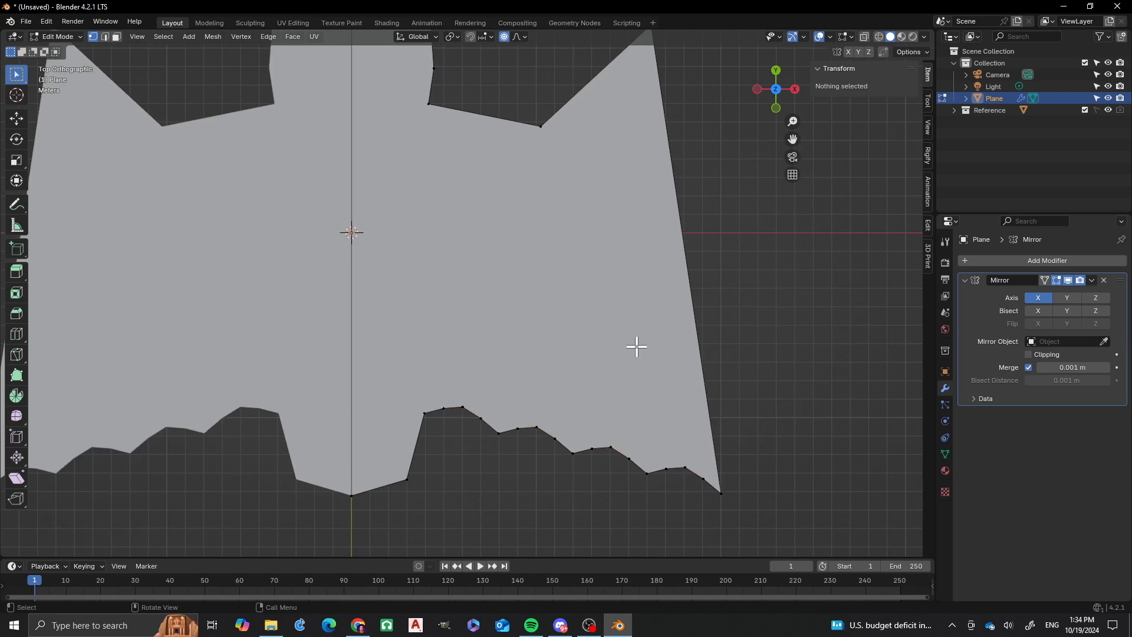
# Knife-cut a thin strip inside the outer wing edge, from the vertex beside the lower wing tip to the upper wing tip
pyautogui.scroll(-4, 589, 307)
pyautogui.keyDown('shift'); pyautogui.moveTo(470, 230); pyautogui.dragTo(497, 290, button='middle'); pyautogui.keyUp('shift')
pyautogui.scroll(2, 488, 299)
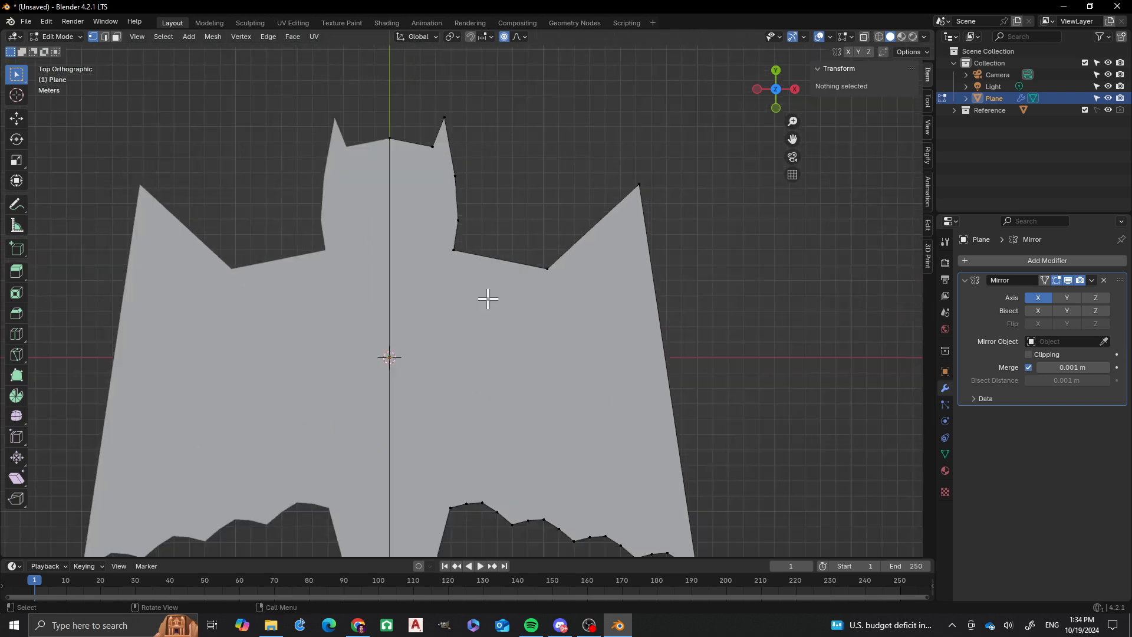
pyautogui.keyDown('shift'); pyautogui.moveTo(535, 337); pyautogui.dragTo(483, 282, button='middle'); pyautogui.keyUp('shift')
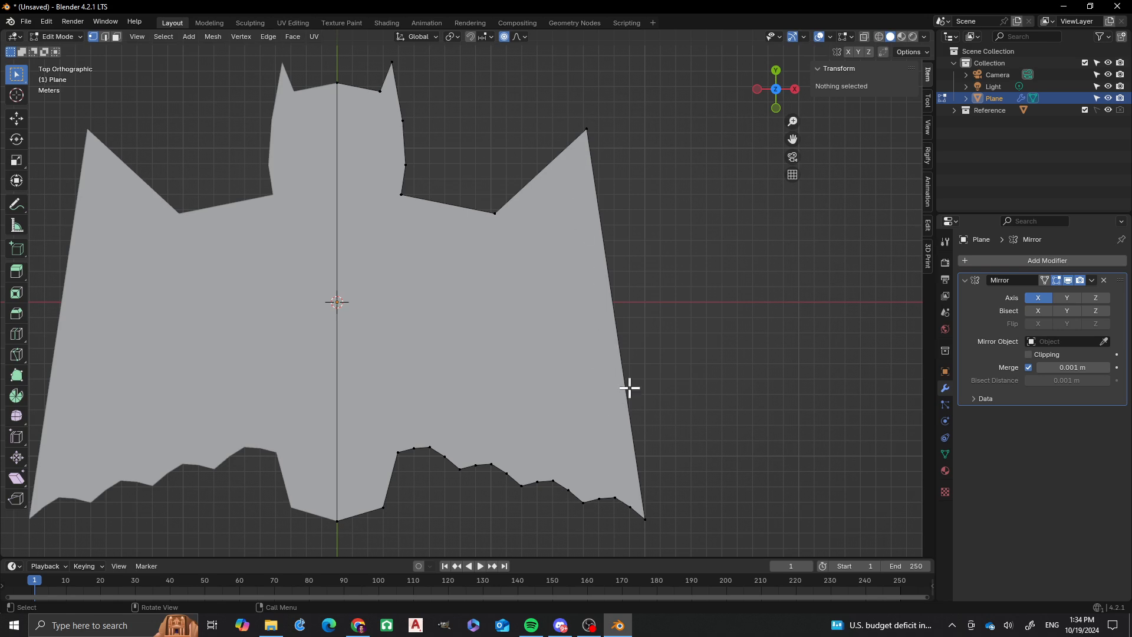
pyautogui.click(632, 507)
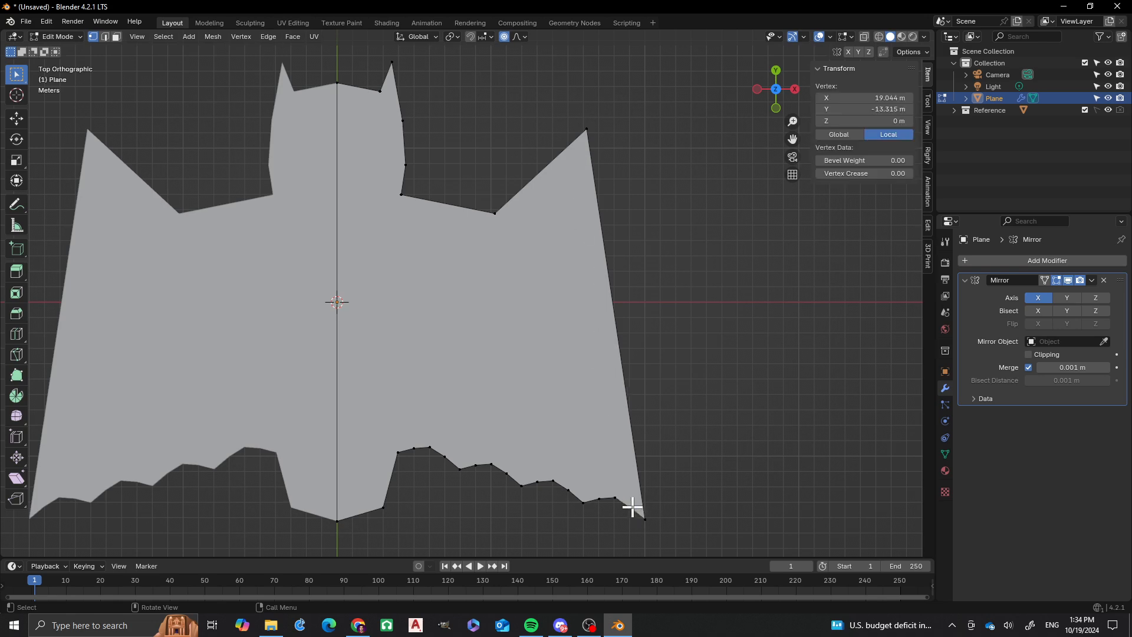
pyautogui.press('k')
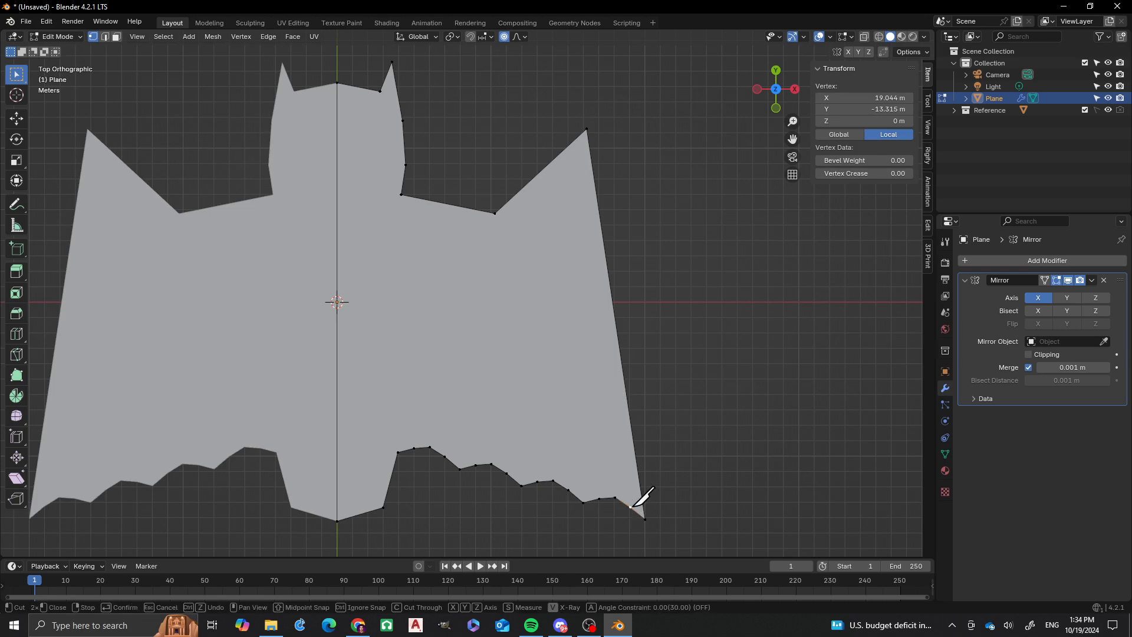
pyautogui.click(630, 506)
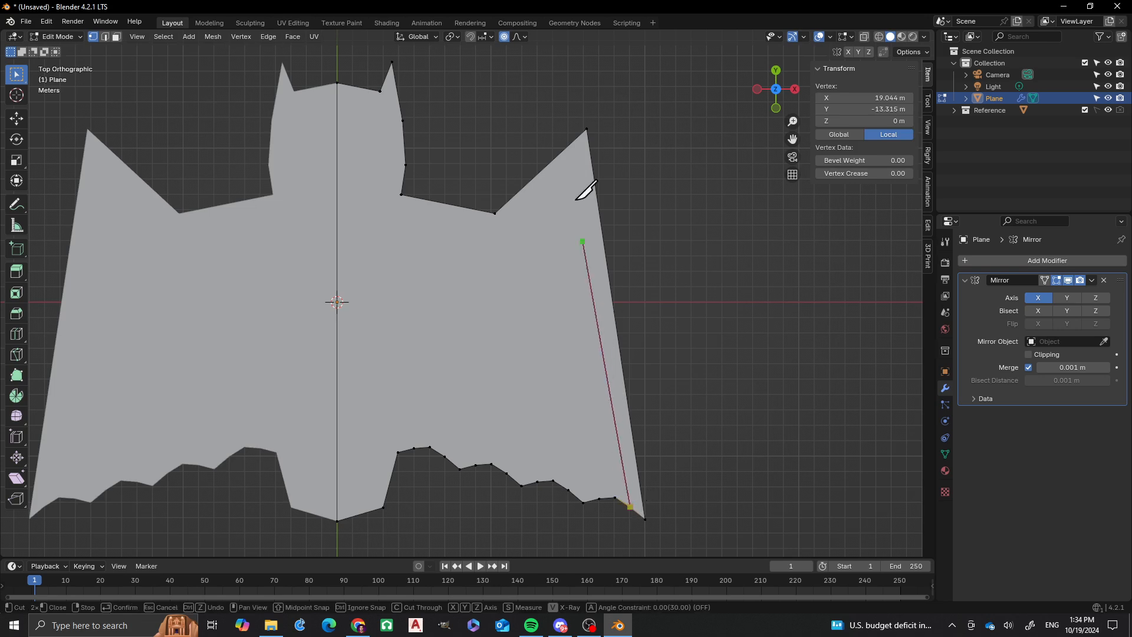
pyautogui.click(578, 151)
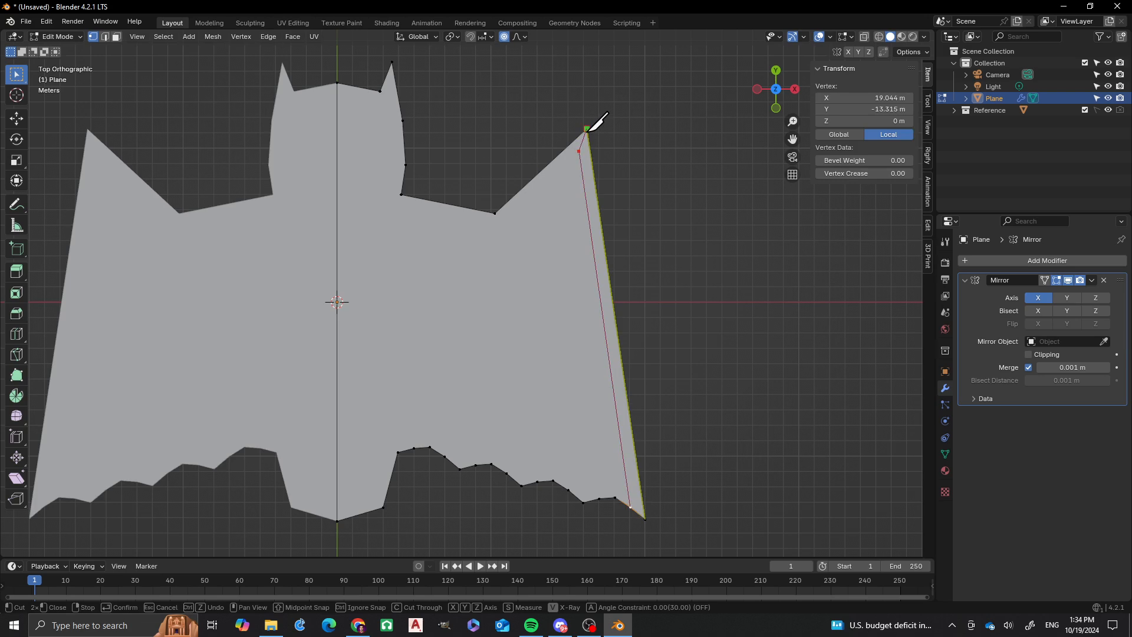
pyautogui.click(587, 129)
pyautogui.press('Return')
# Knife-cut a strip parallel to the slanted upper wing edge, from the previous cut's inner corner to the notch vertex
pyautogui.press('k')
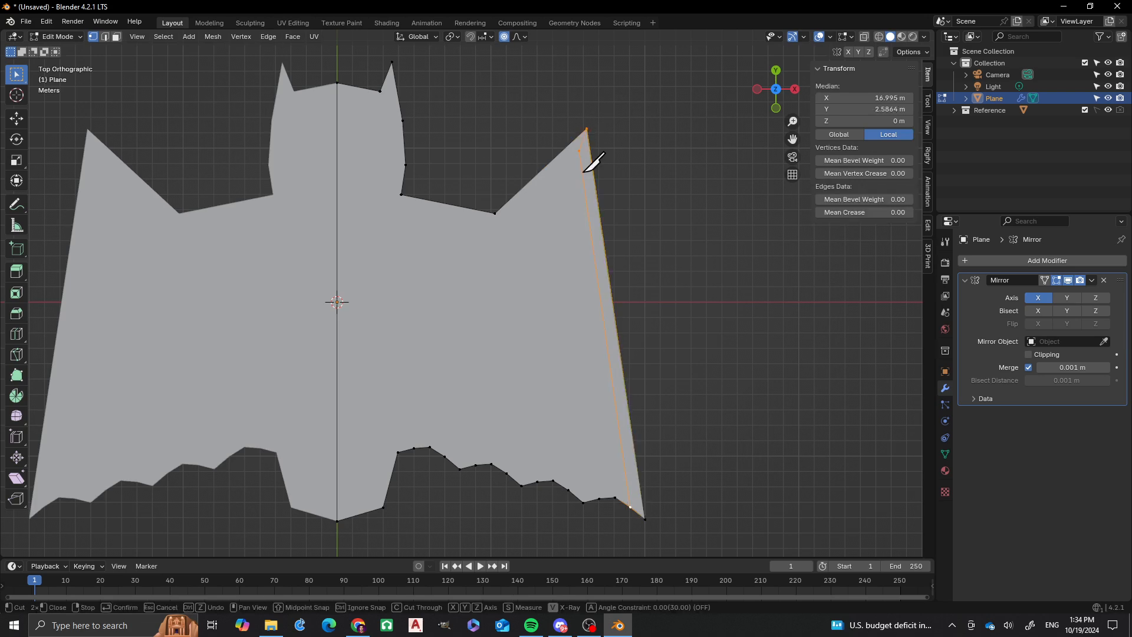
pyautogui.click(556, 188)
pyautogui.click(495, 226)
pyautogui.click(494, 214)
pyautogui.press('Return')
# Knife-cut a strip below the shoulder edge, from the inner point beneath the notch to the neck base vertex
pyautogui.press('k')
pyautogui.click(495, 227)
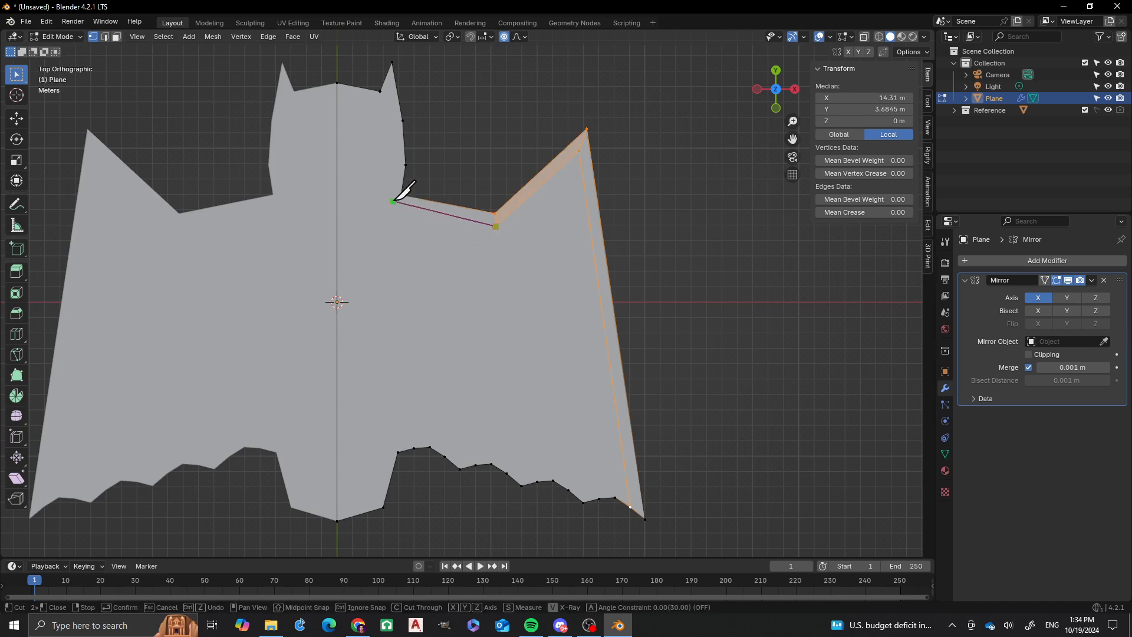
pyautogui.click(393, 202)
pyautogui.scroll(2, 395, 168)
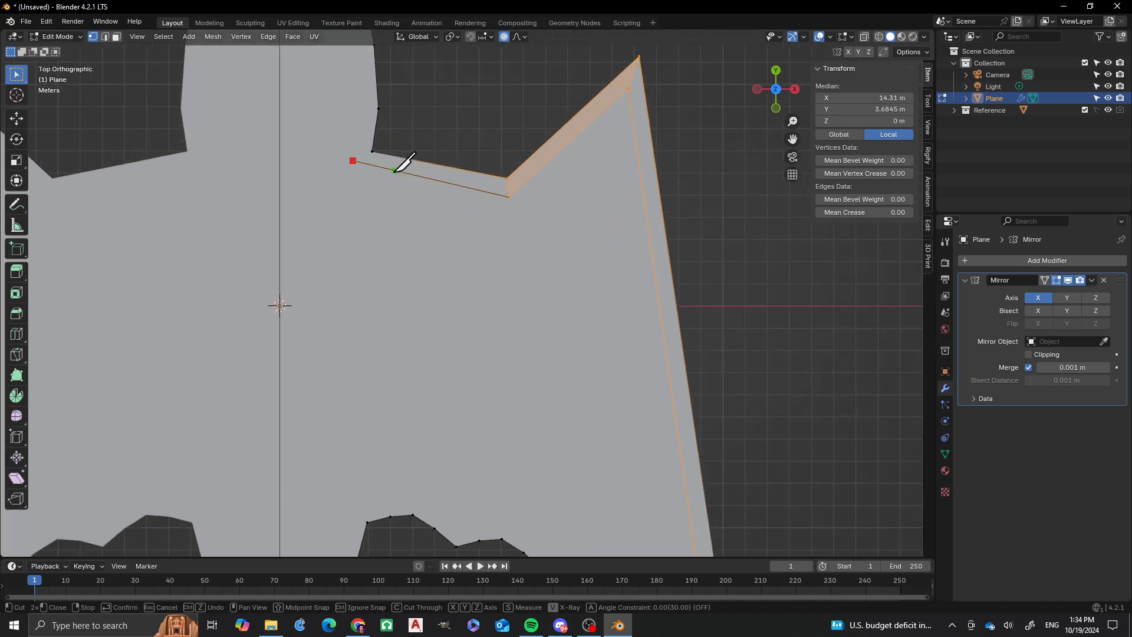
pyautogui.click(371, 150)
pyautogui.press('Return')
# Slide the inner end vertex of the shoulder cut along its edge to directly below the neck base vertex, about X 4.15 m, and deselect everything
pyautogui.click(354, 160)
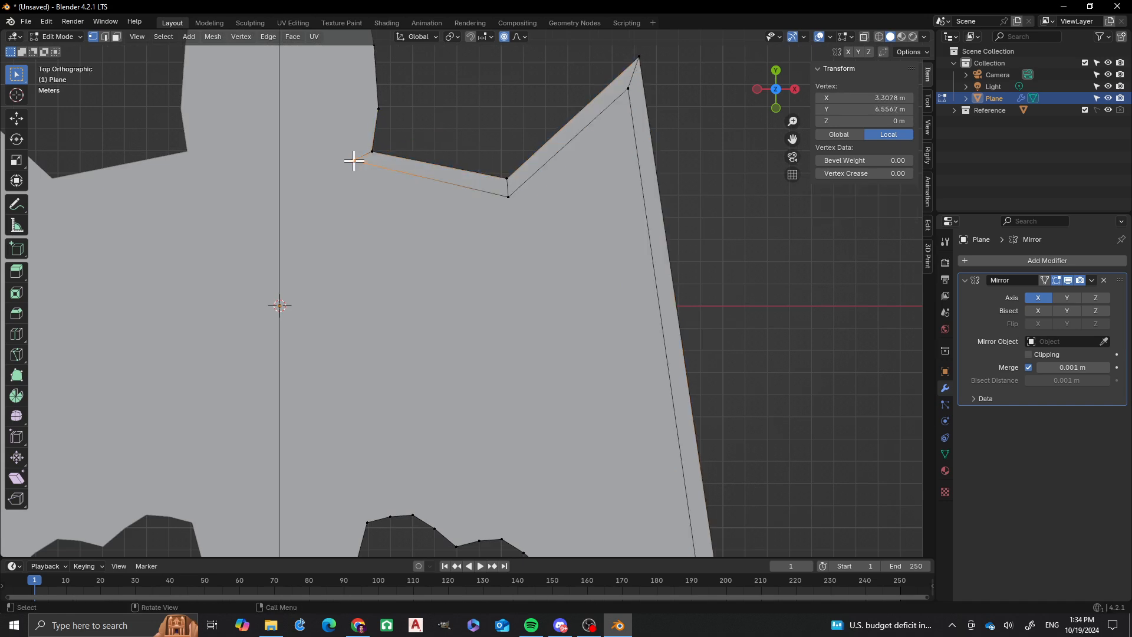
pyautogui.hotkey('shift', 'v')
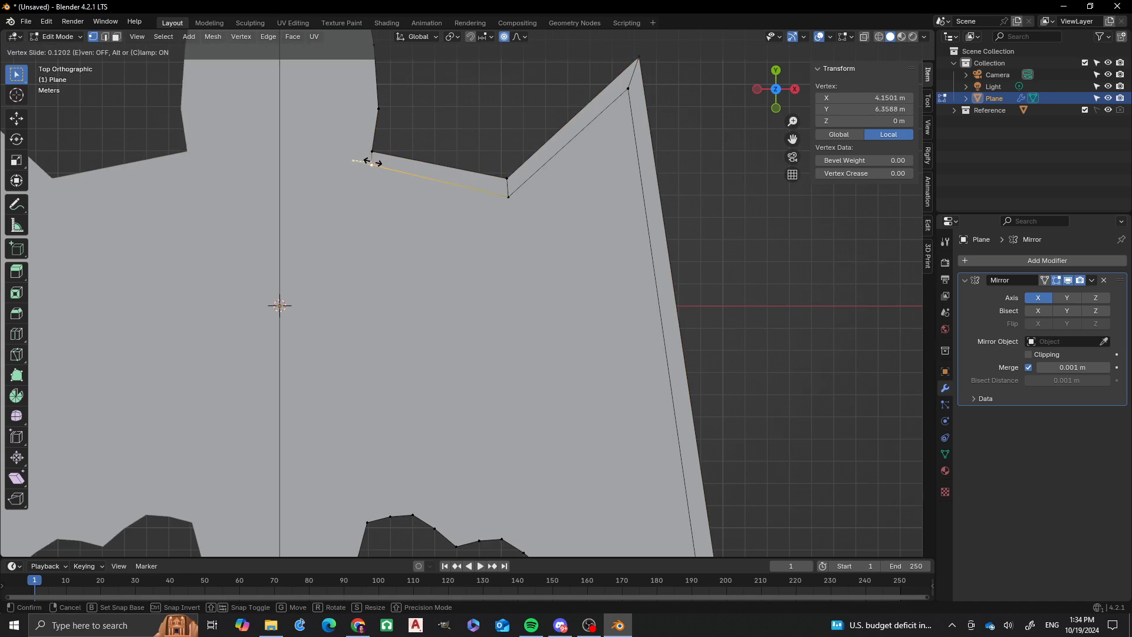
pyautogui.click(372, 162)
pyautogui.scroll(-3, 501, 177)
pyautogui.hotkey('alt', 'a')
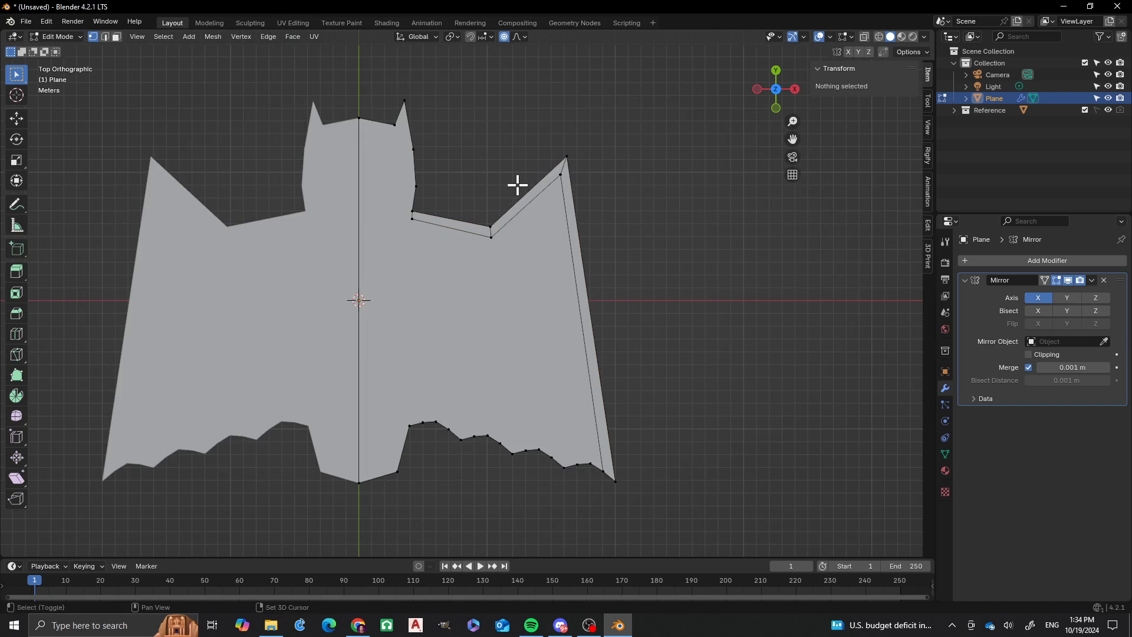
# Connect the middle scallop valley vertex to the inner vertex below the wing notch with a straight edge
pyautogui.scroll(3, 538, 293)
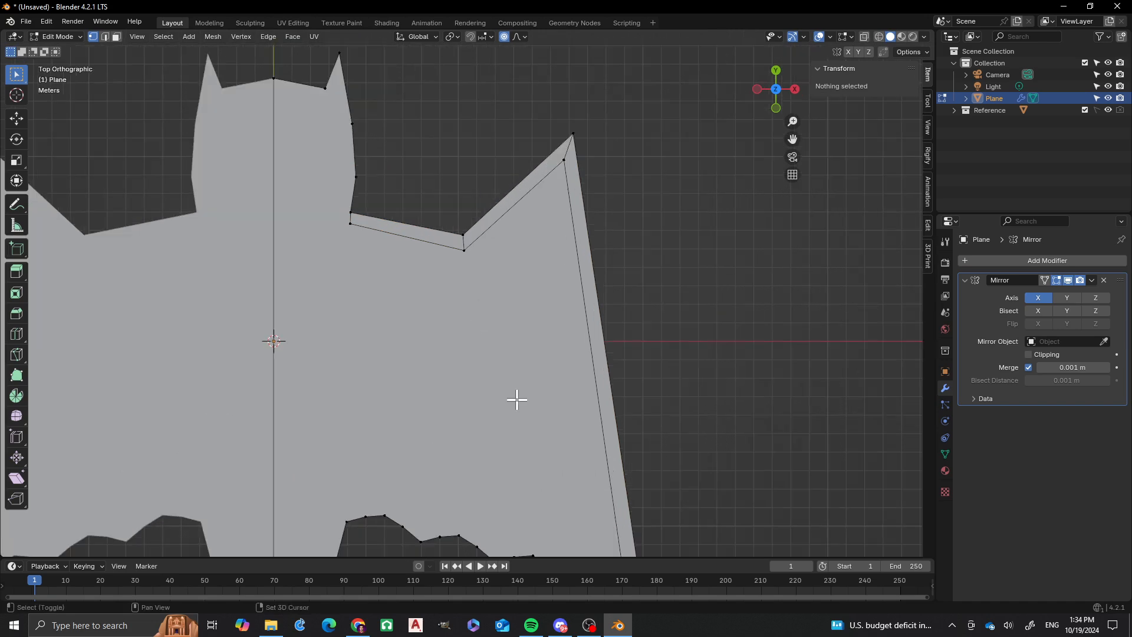
pyautogui.keyDown('shift'); pyautogui.scroll(-4, 517, 400); pyautogui.keyUp('shift')
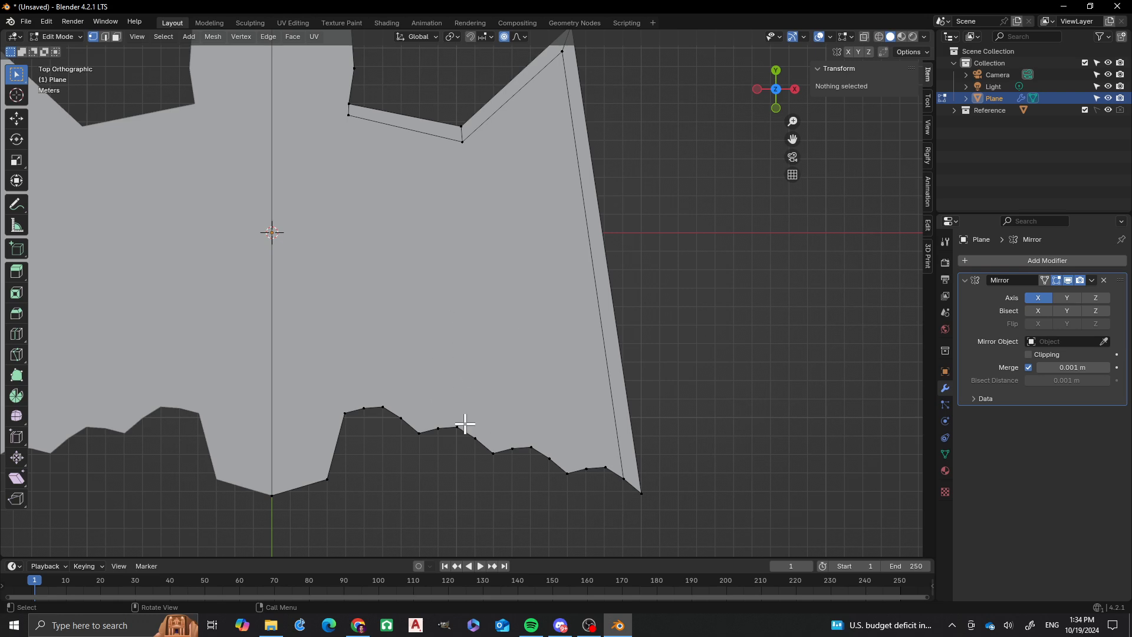
pyautogui.click(494, 451)
pyautogui.keyDown('shift'); pyautogui.click(462, 144); pyautogui.keyUp('shift')
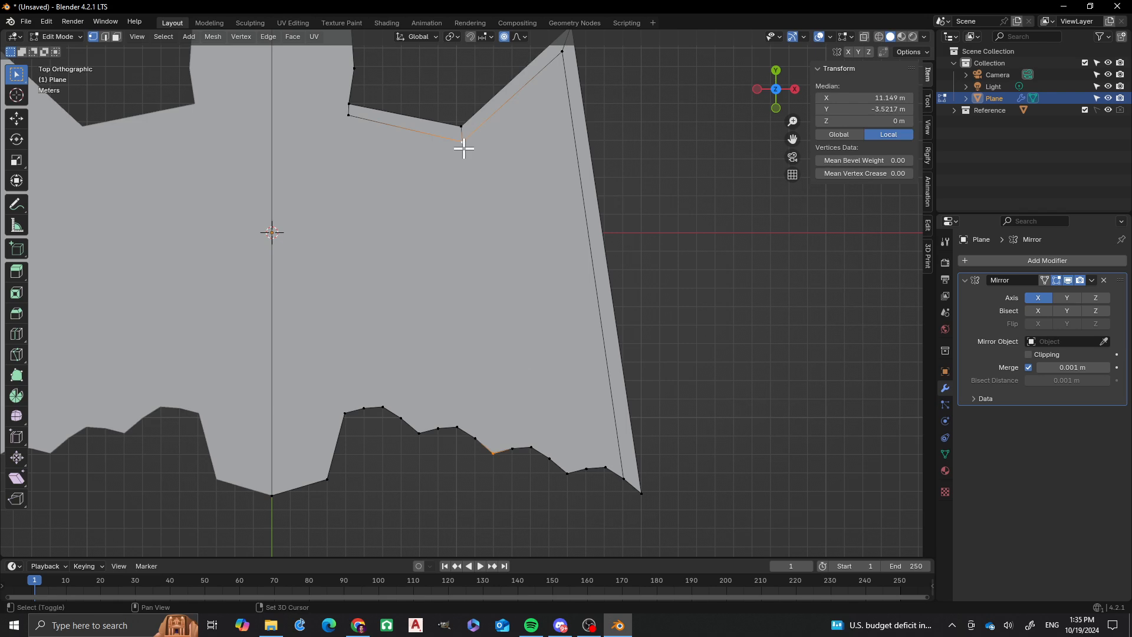
pyautogui.press('j')
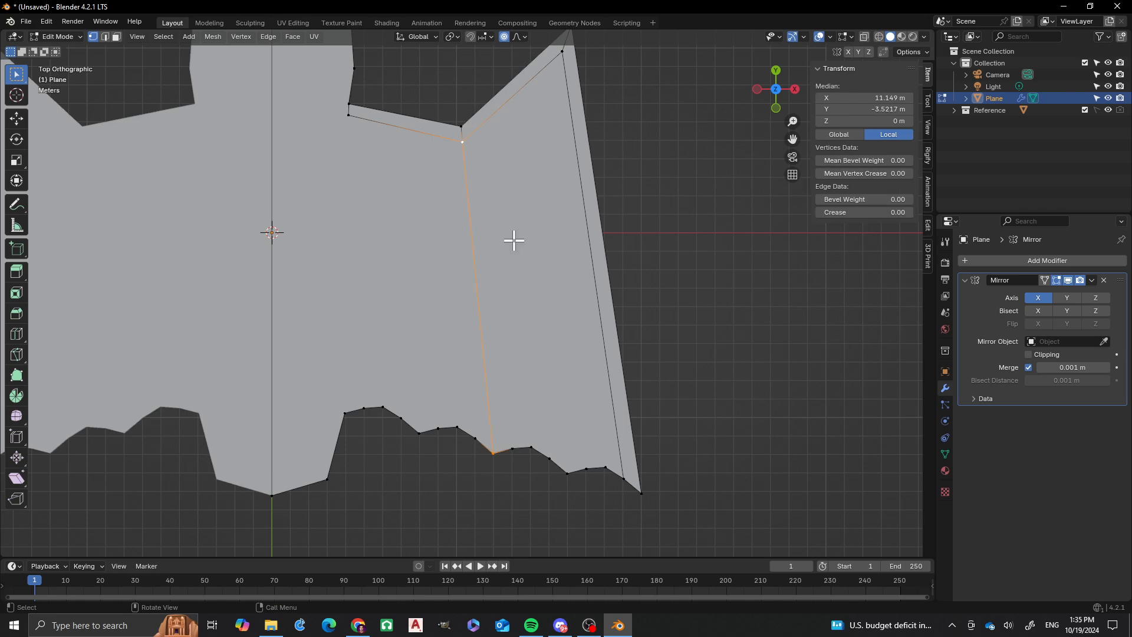
# Knife-cut a line from the outermost scallop valley vertex to the middle of the slanted upper wing edge
pyautogui.keyDown('shift'); pyautogui.moveTo(487, 277); pyautogui.dragTo(497, 322, button='middle'); pyautogui.keyUp('shift')
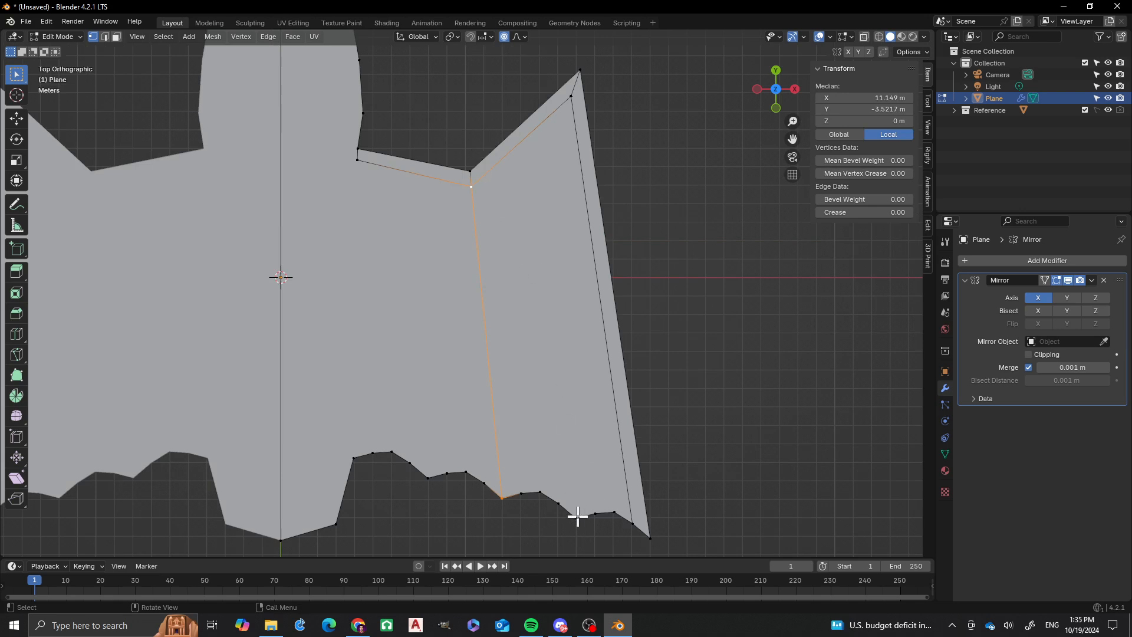
pyautogui.press('k')
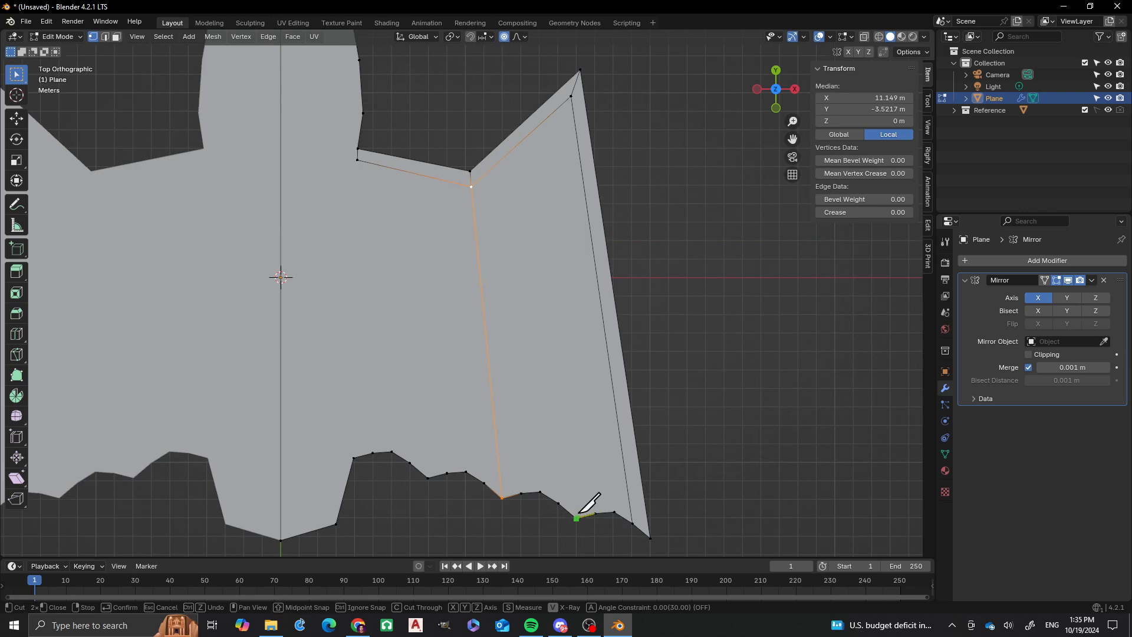
pyautogui.click(576, 518)
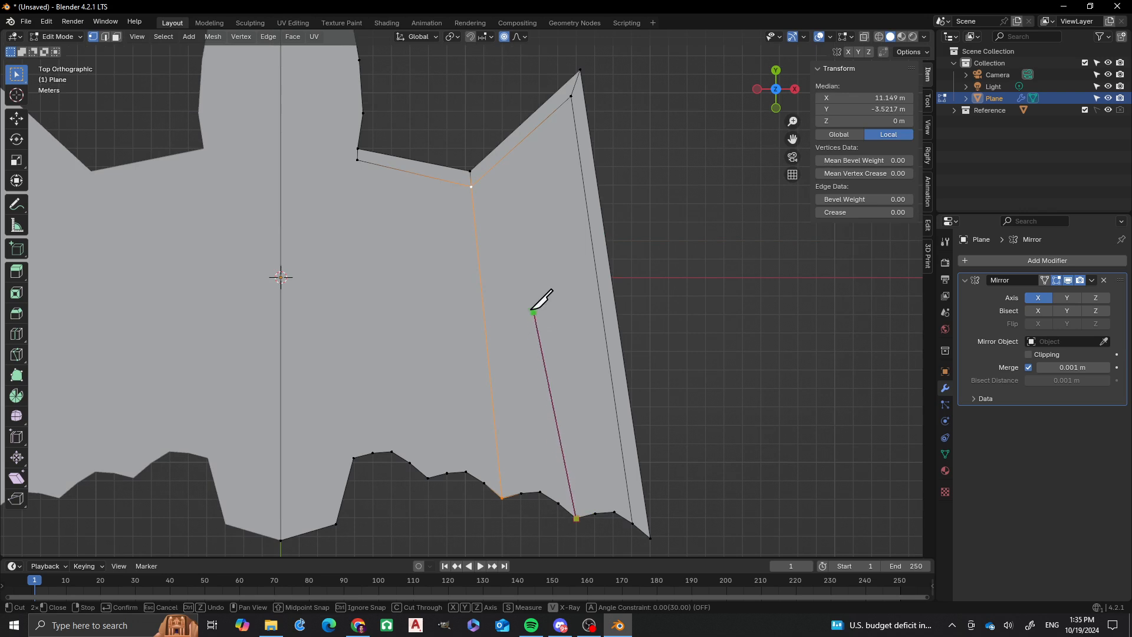
pyautogui.click(524, 122)
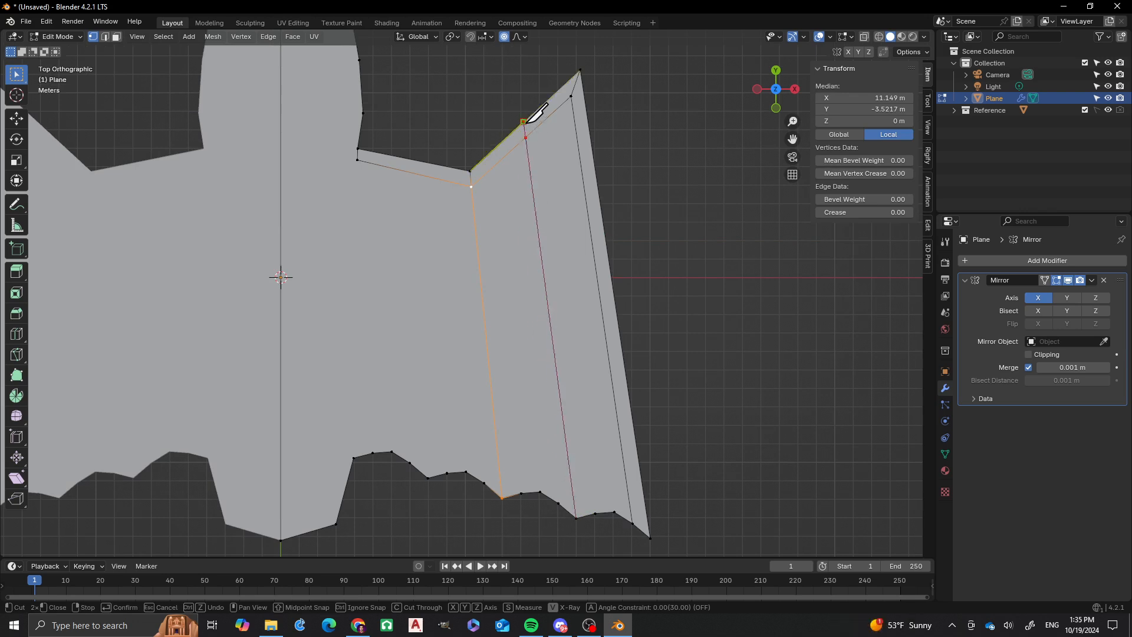
pyautogui.press('Return')
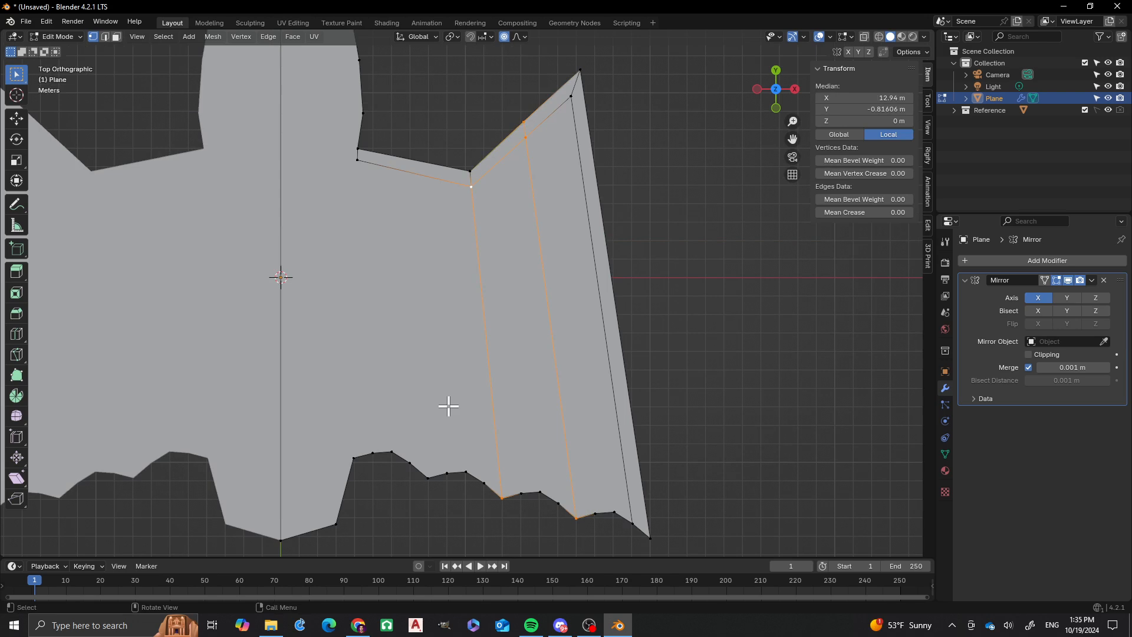
# Knife-cut a line from the scallop valley vertex nearest the body to the middle of the shoulder edge
pyautogui.click(428, 475)
pyautogui.press('k')
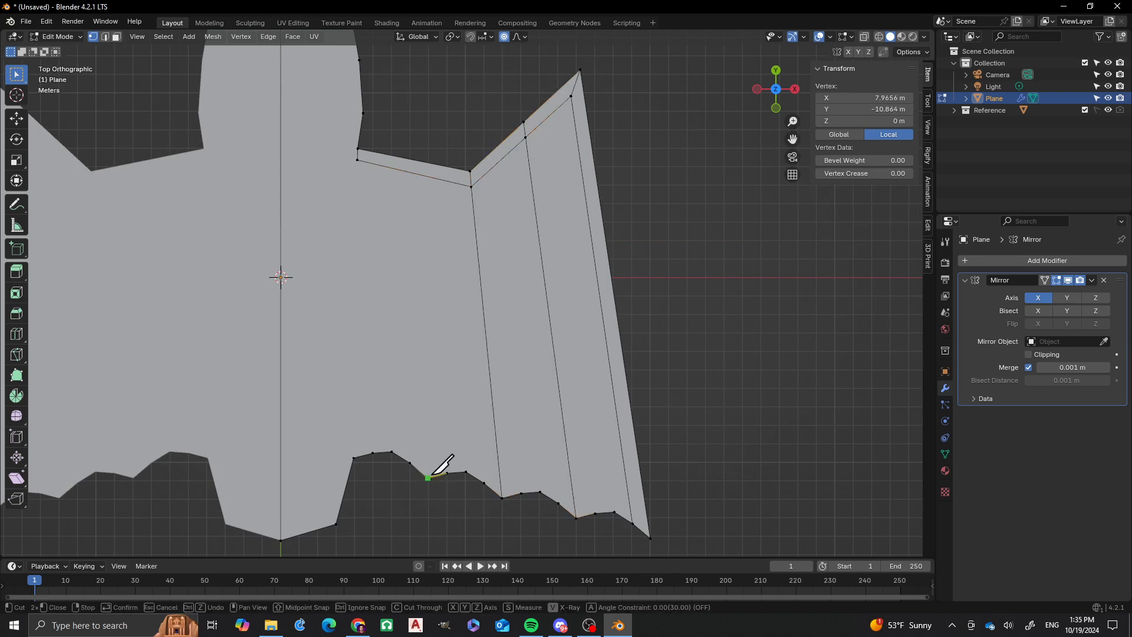
pyautogui.click(429, 477)
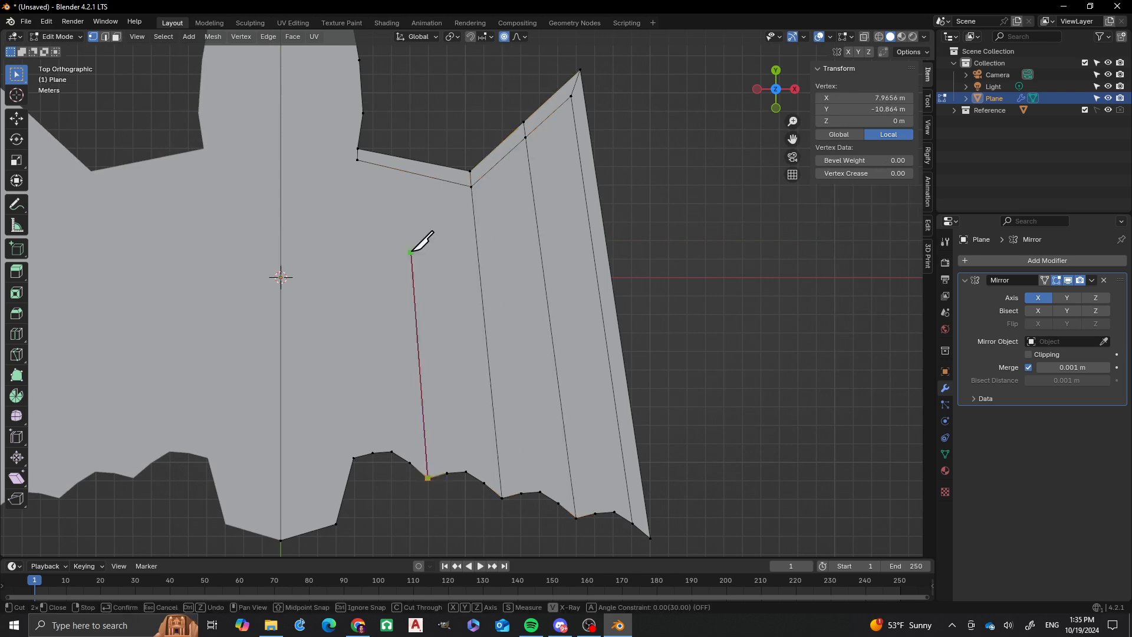
pyautogui.click(410, 159)
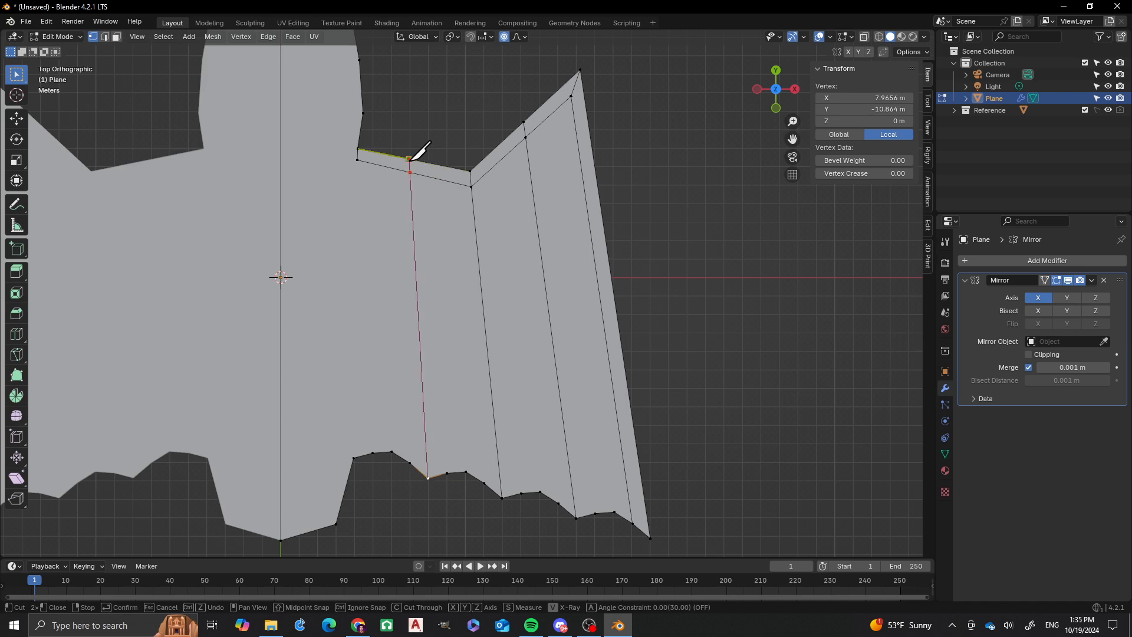
pyautogui.press('Return')
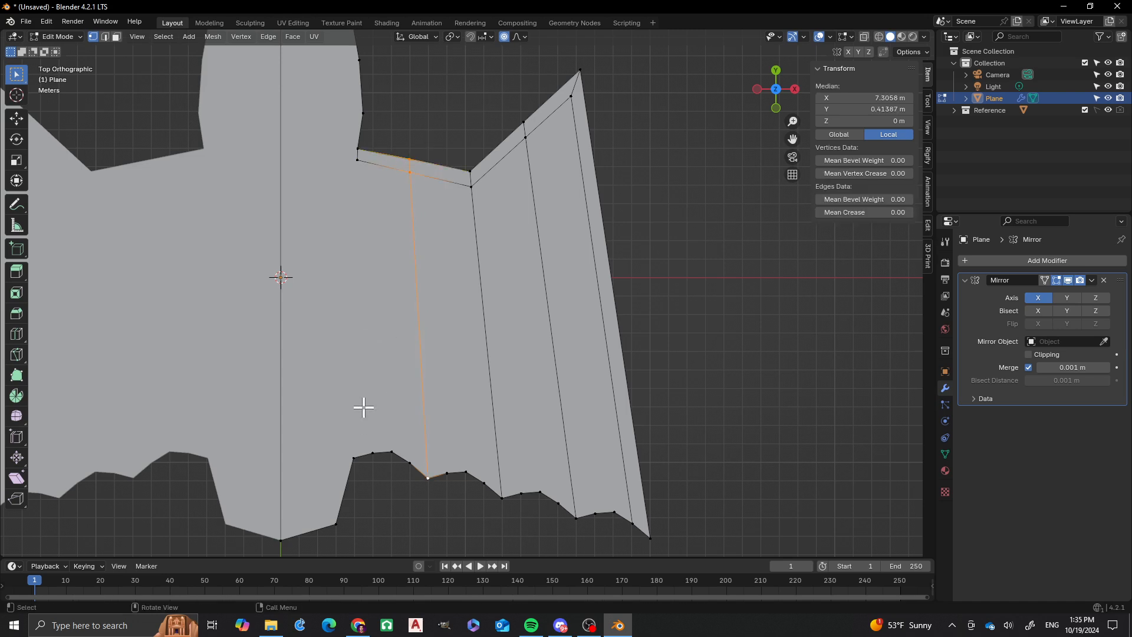
# Knife-cut a line from the vertex where the scallops meet the body to the inner vertex below the neck base
pyautogui.press('k')
pyautogui.click(353, 458)
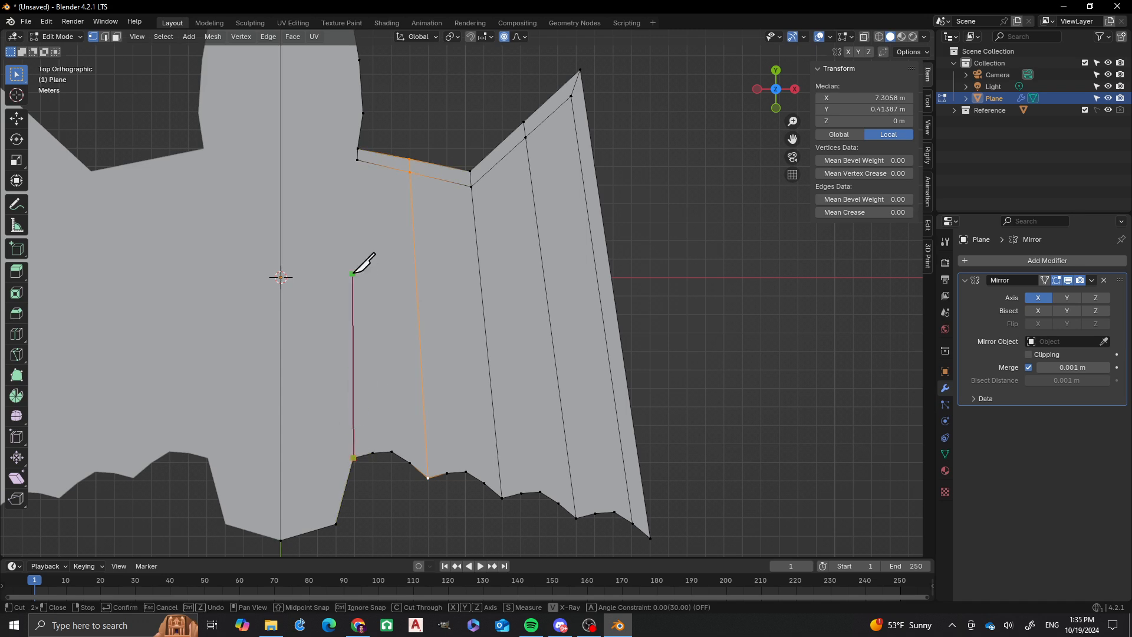
pyautogui.click(357, 160)
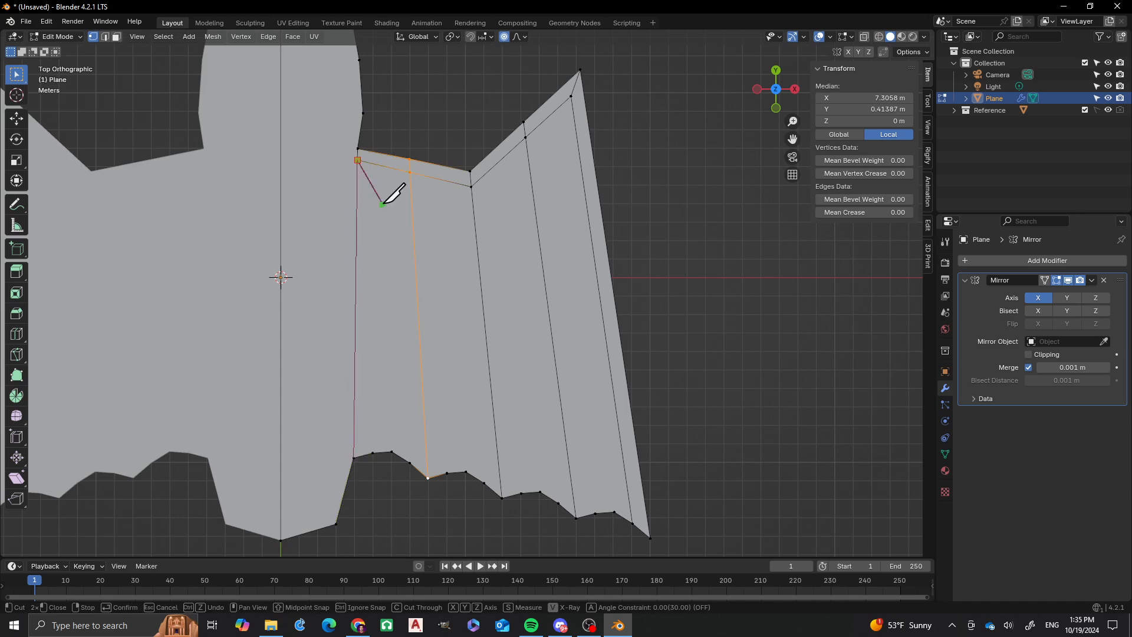
pyautogui.press('Return')
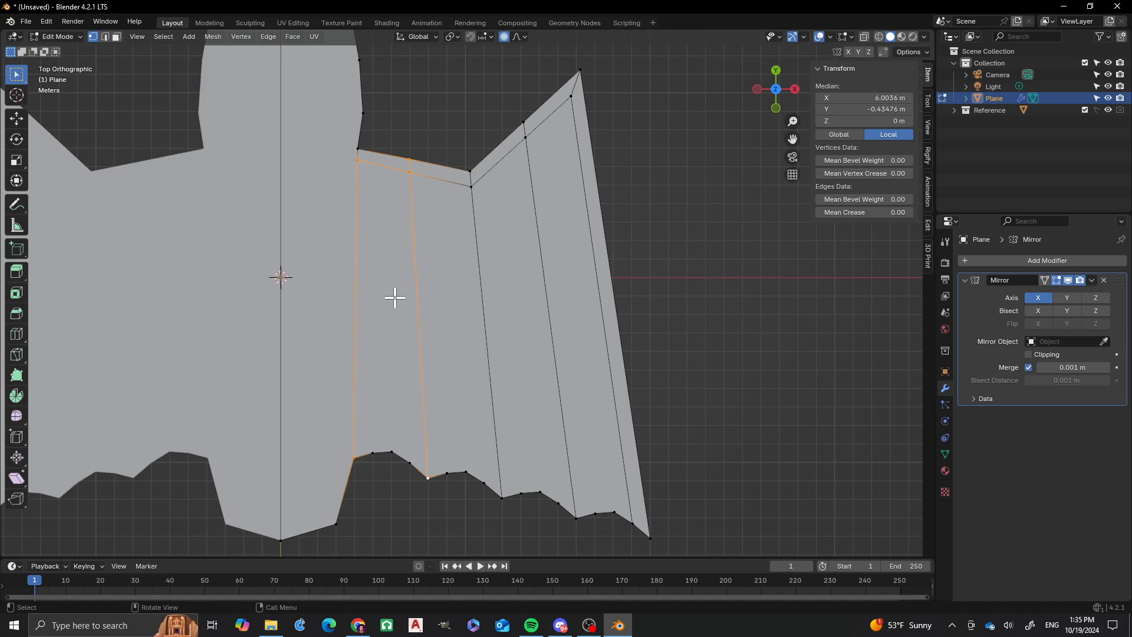
pyautogui.keyDown('shift'); pyautogui.moveTo(354, 194); pyautogui.dragTo(356, 273, button='middle'); pyautogui.keyUp('shift')
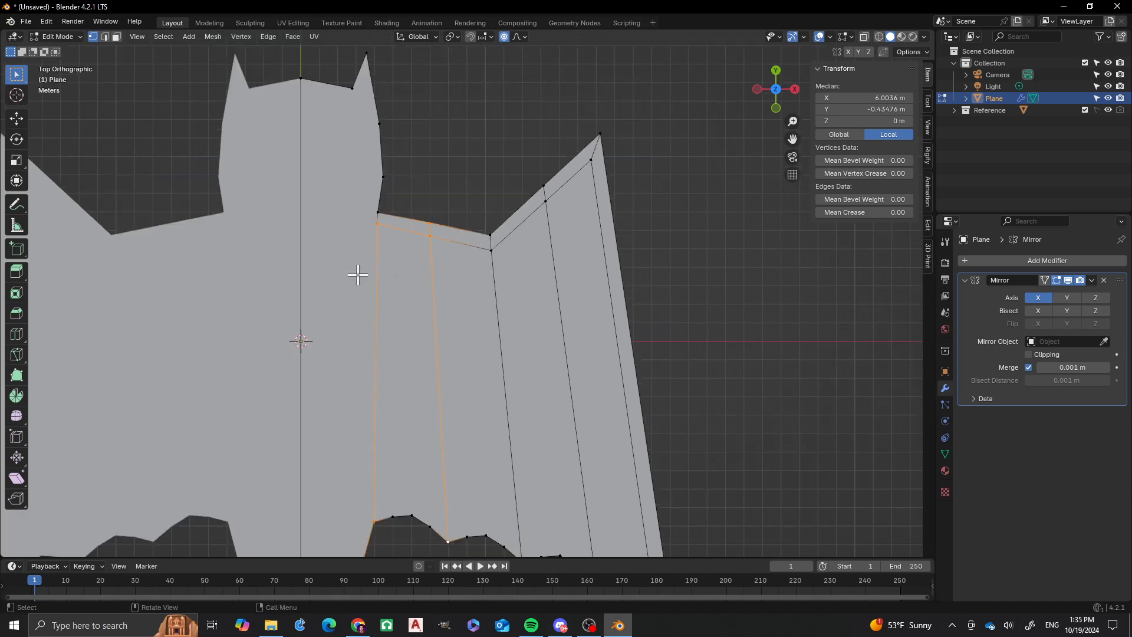
pyautogui.keyDown('shift'); pyautogui.moveTo(468, 387); pyautogui.dragTo(443, 327, button='middle'); pyautogui.keyUp('shift')
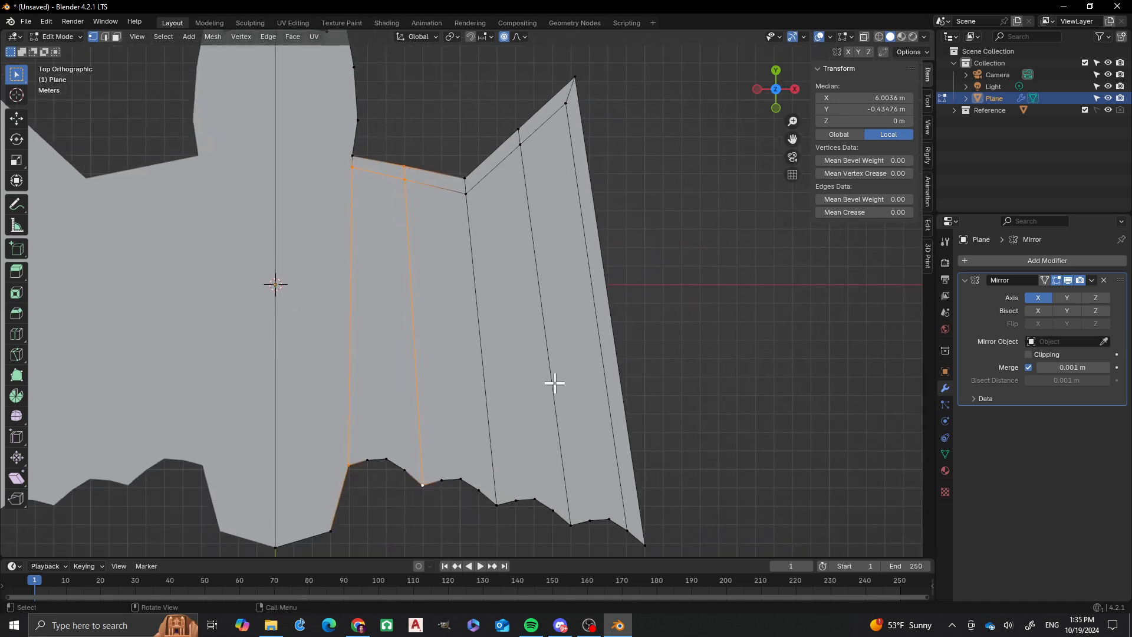
pyautogui.press('k')
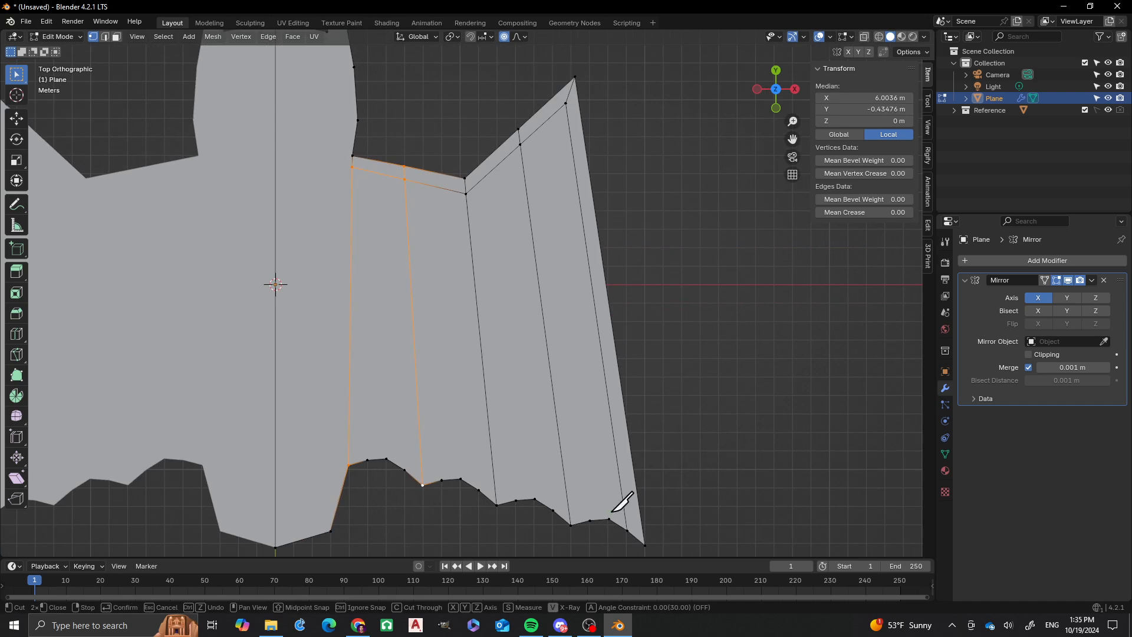
pyautogui.click(611, 513)
pyautogui.press('Escape')
# Knife-cut two lines through the outermost scallop's panel, from its two middle vertices up to the slanted upper wing edge
pyautogui.press('k')
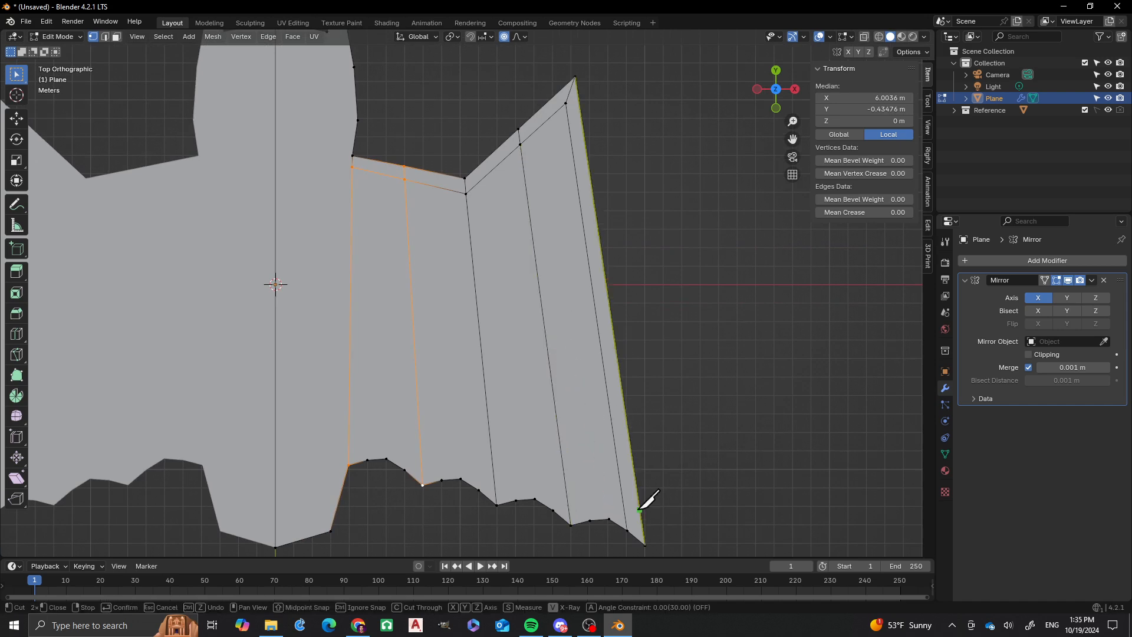
pyautogui.click(609, 519)
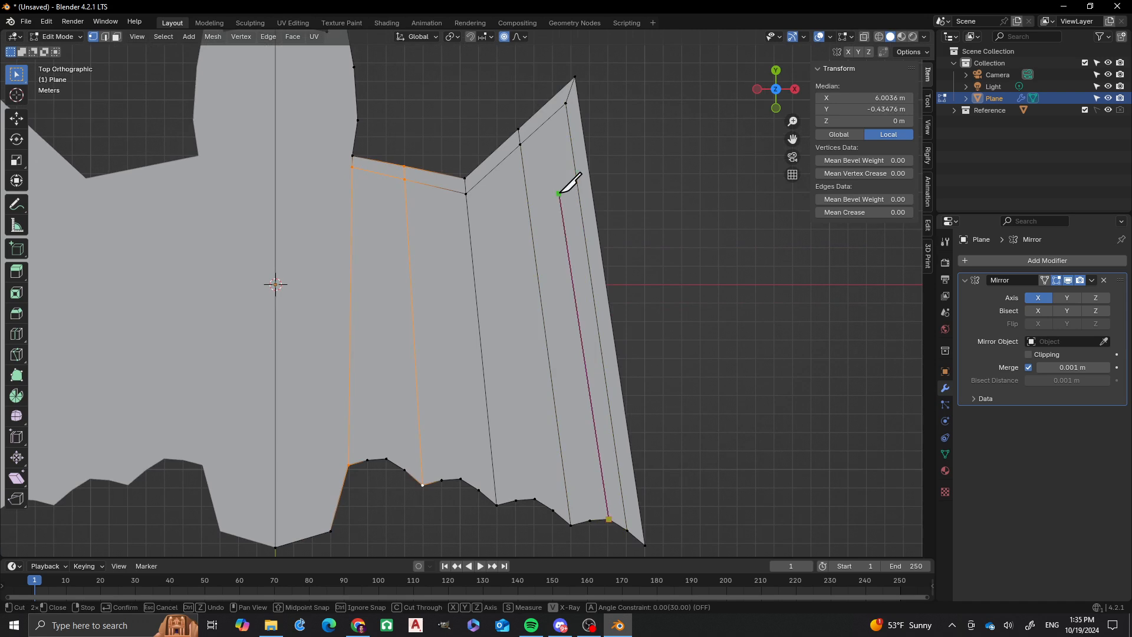
pyautogui.click(540, 108)
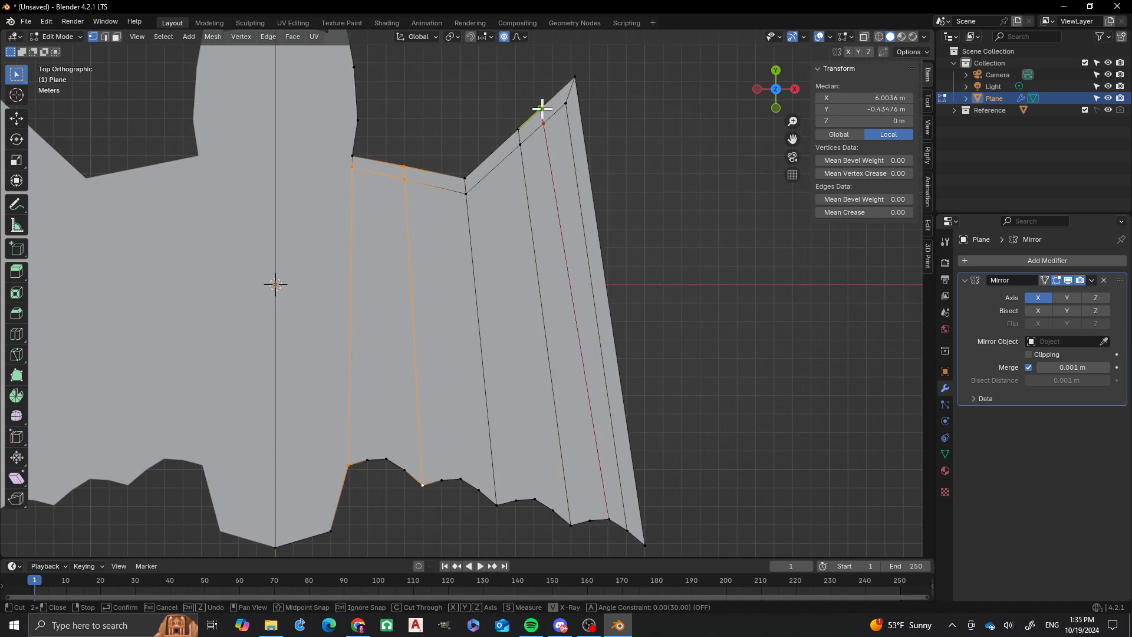
pyautogui.press('Return')
pyautogui.press('k')
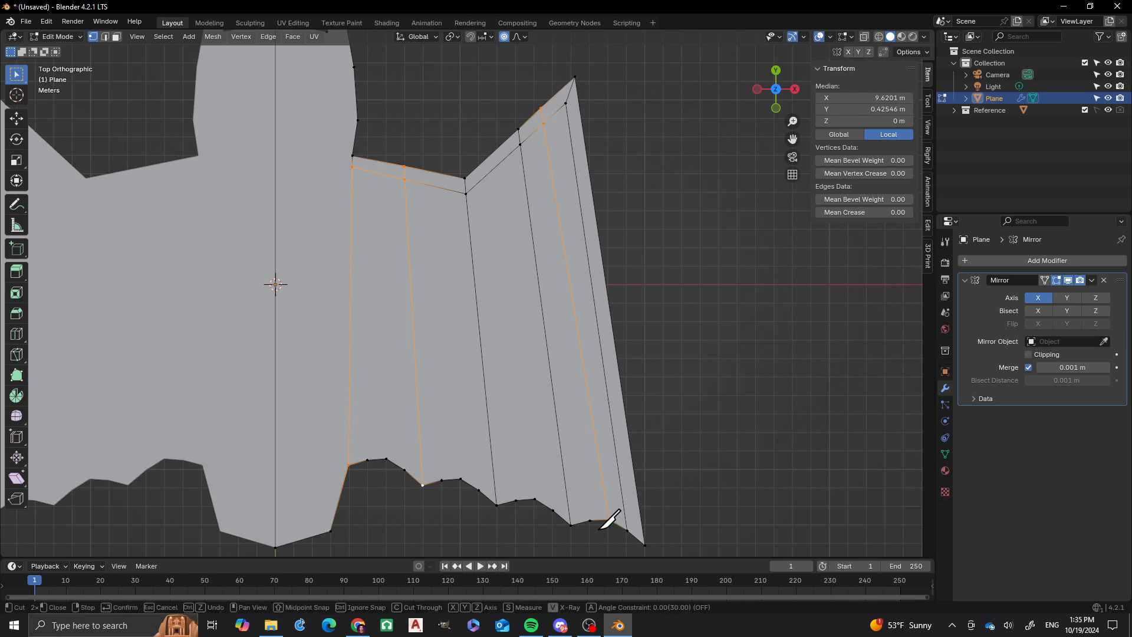
pyautogui.click(590, 520)
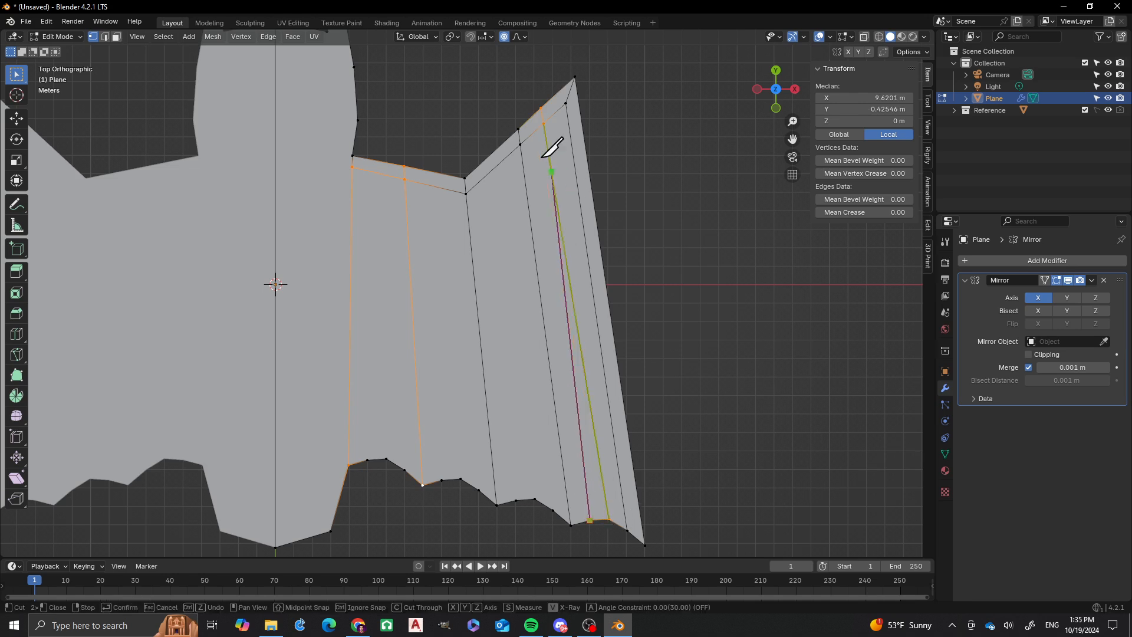
pyautogui.click(528, 119)
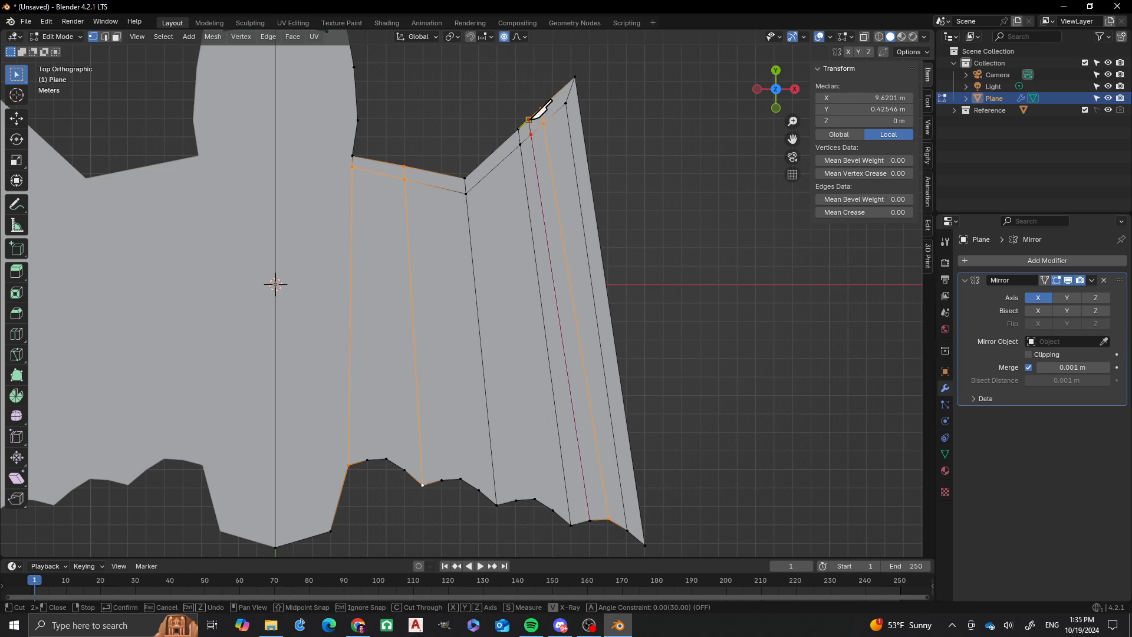
pyautogui.press('Return')
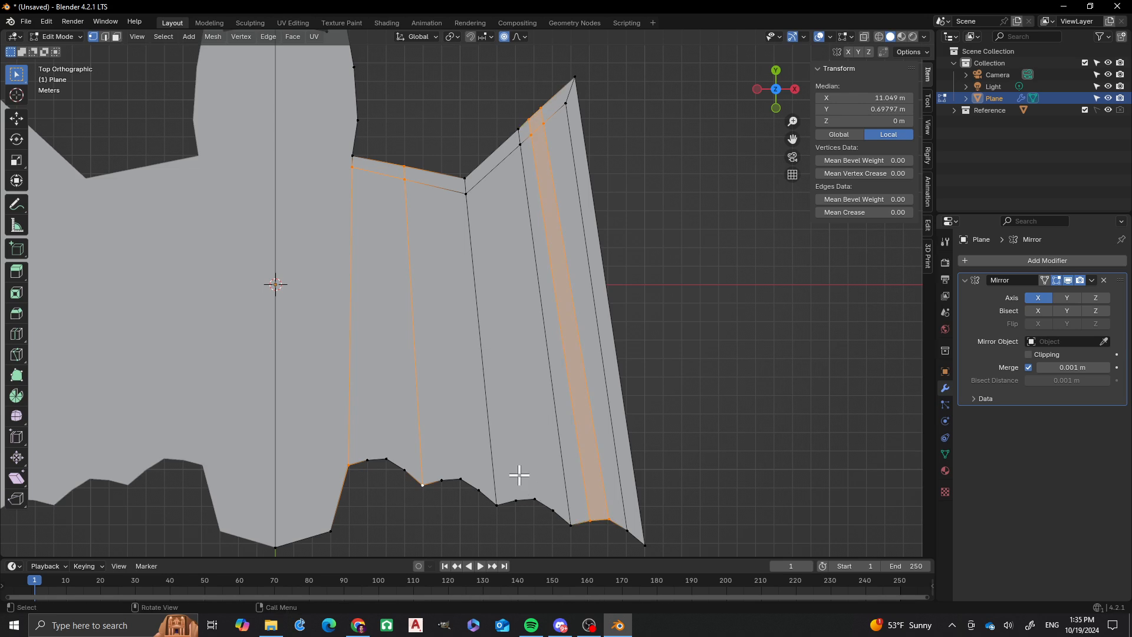
# Knife-cut three lines through the second scallop's panel, from its middle, outer and inner vertices up to the slanted edge beside the notch
pyautogui.press('k')
pyautogui.click(534, 499)
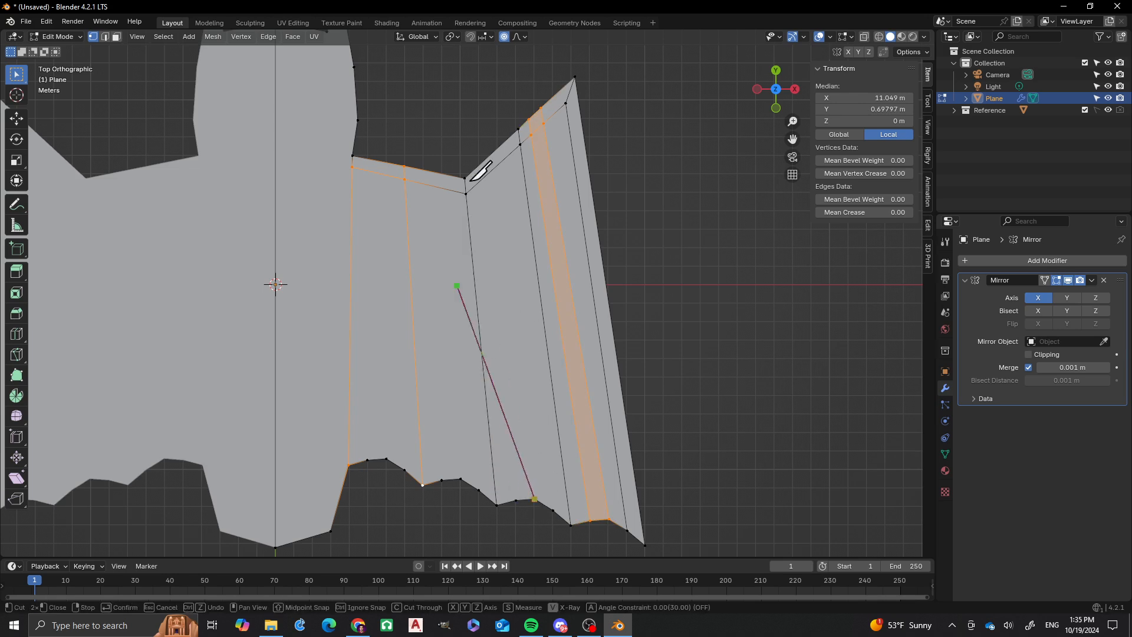
pyautogui.click(492, 153)
pyautogui.press('Return')
pyautogui.press('k')
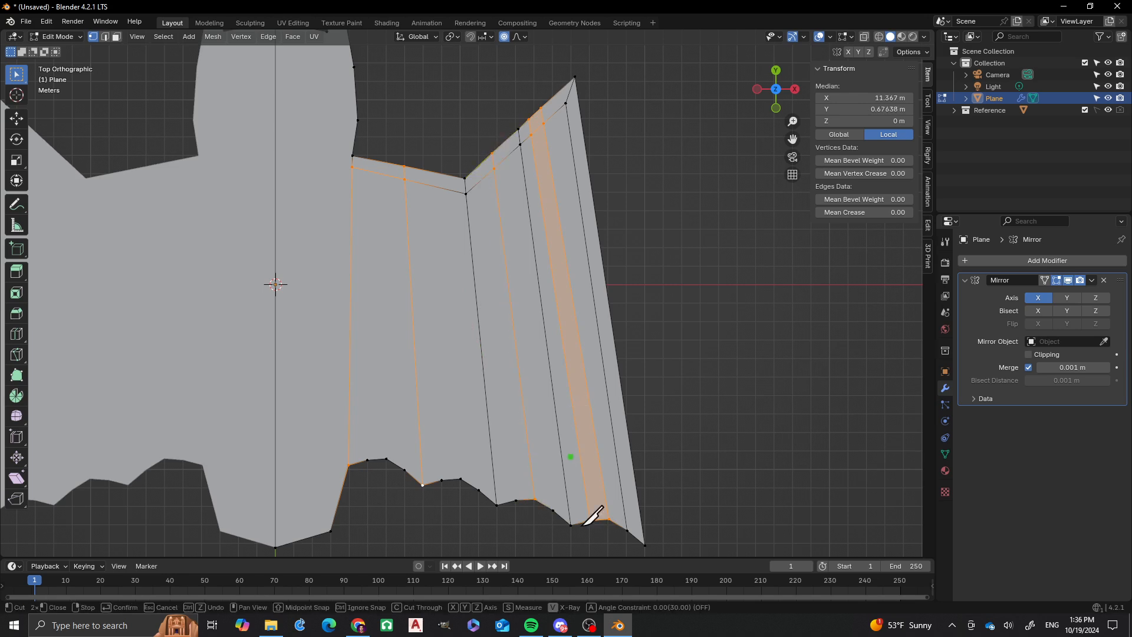
pyautogui.click(553, 510)
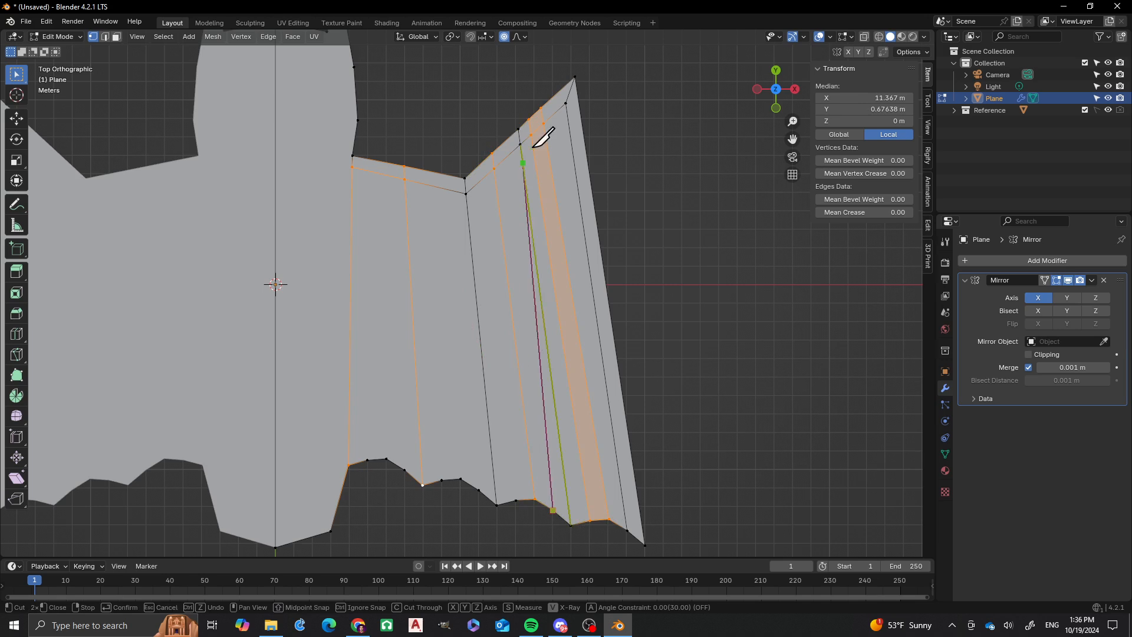
pyautogui.click(504, 142)
pyautogui.press('Return')
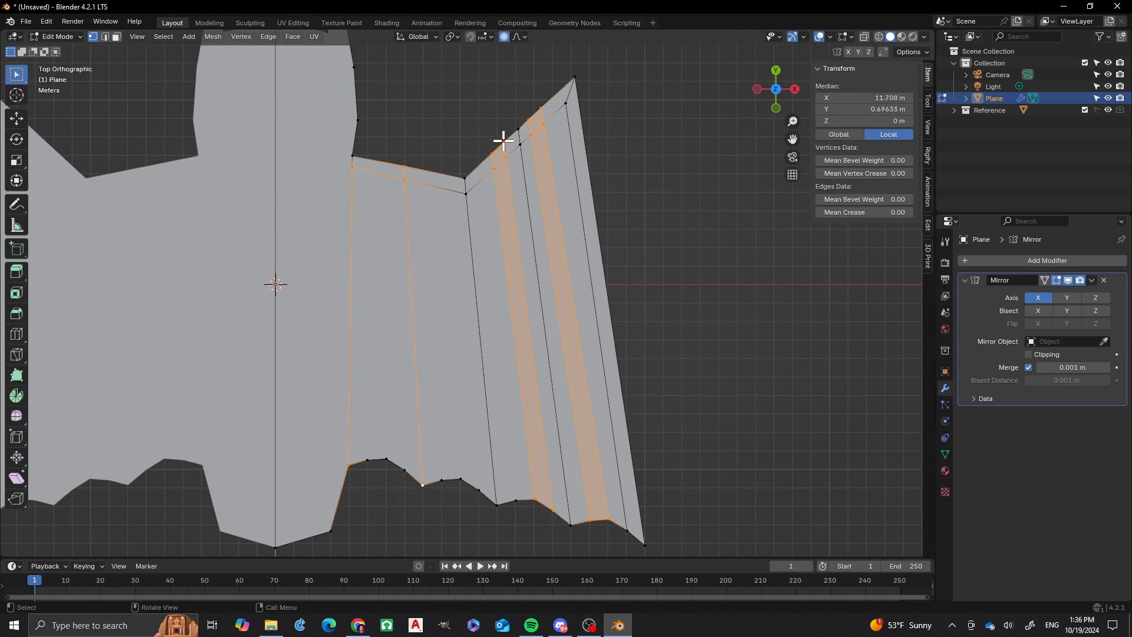
pyautogui.press('k')
pyautogui.click(516, 500)
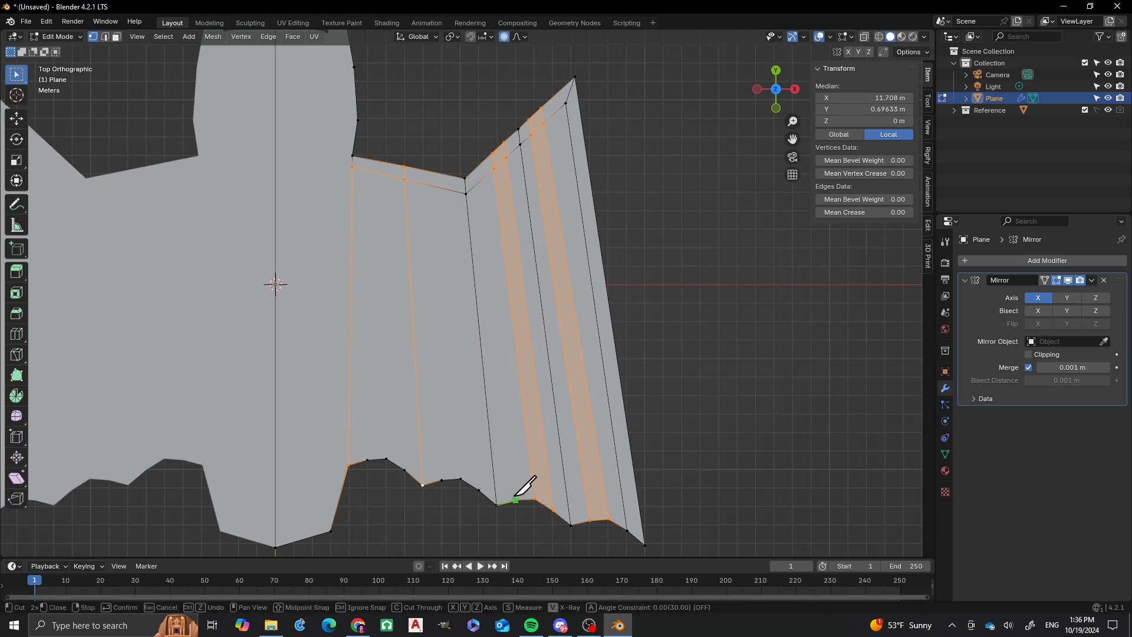
pyautogui.click(480, 164)
pyautogui.press('Return')
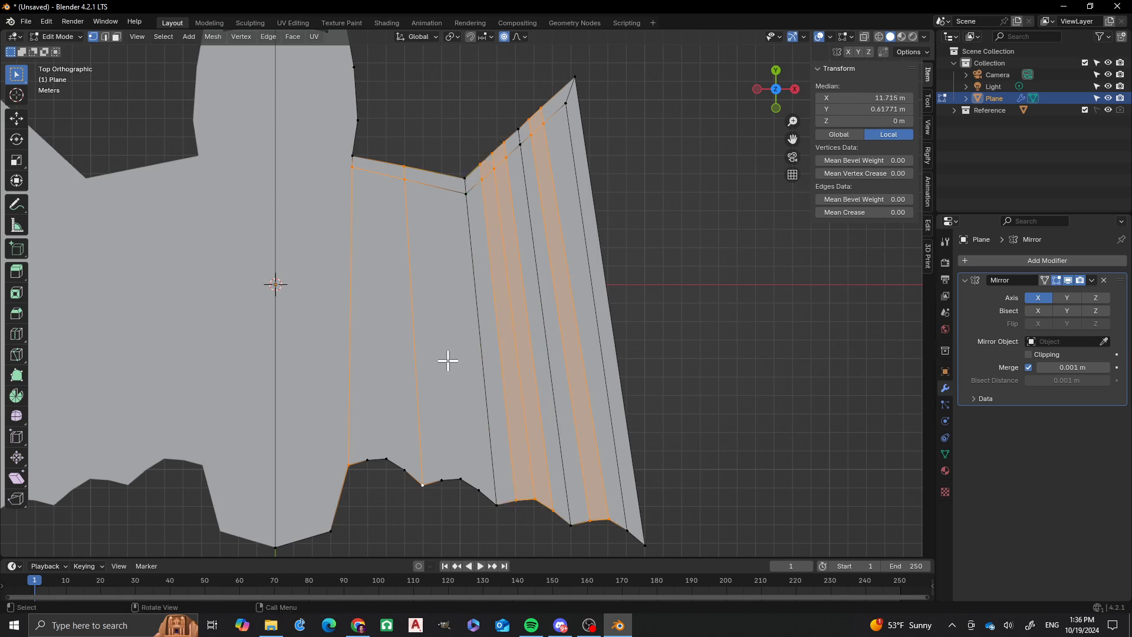
# Knife-cut three lines through the third scallop's panel, from its middle, outer and inner vertices up to the shoulder edge
pyautogui.press('k')
pyautogui.click(460, 479)
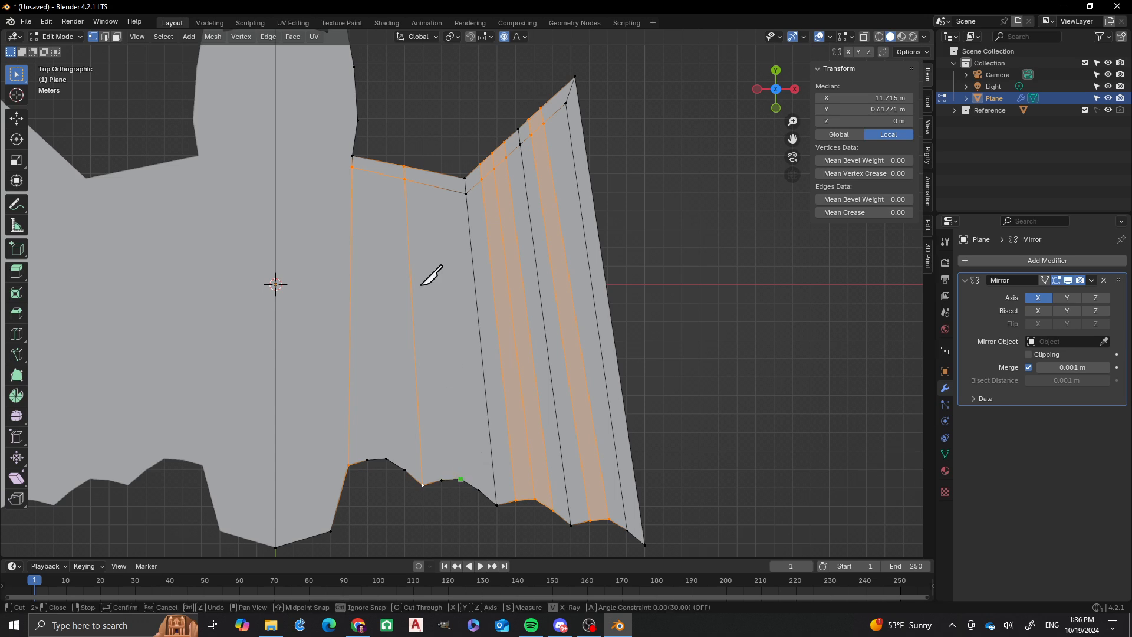
pyautogui.click(437, 172)
pyautogui.press('Return')
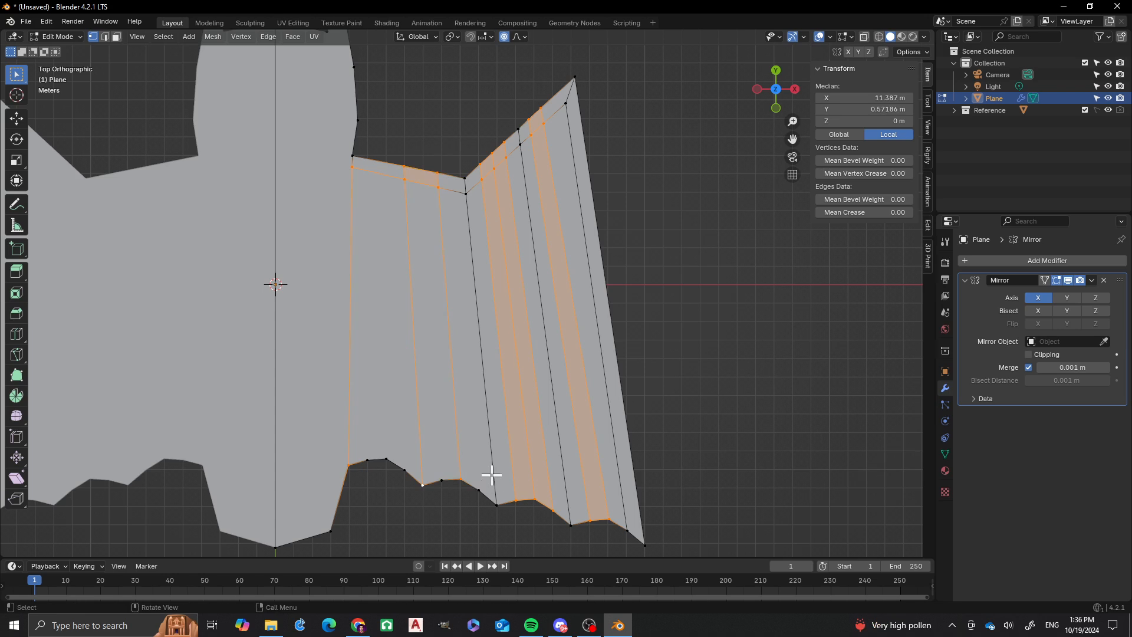
pyautogui.press('k')
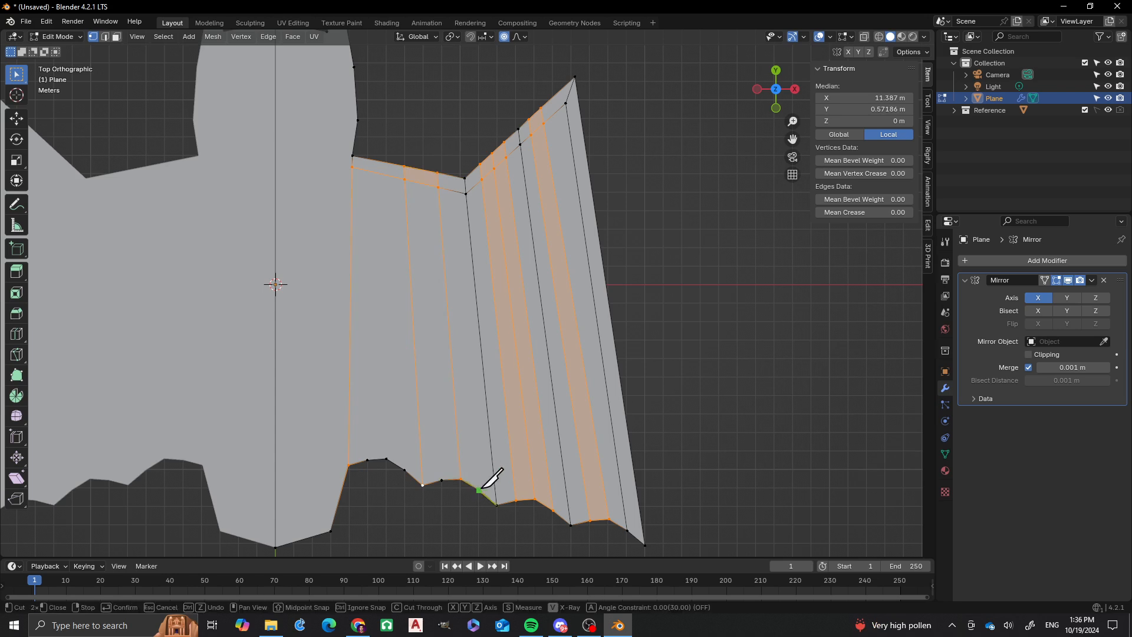
pyautogui.click(479, 490)
pyautogui.click(451, 176)
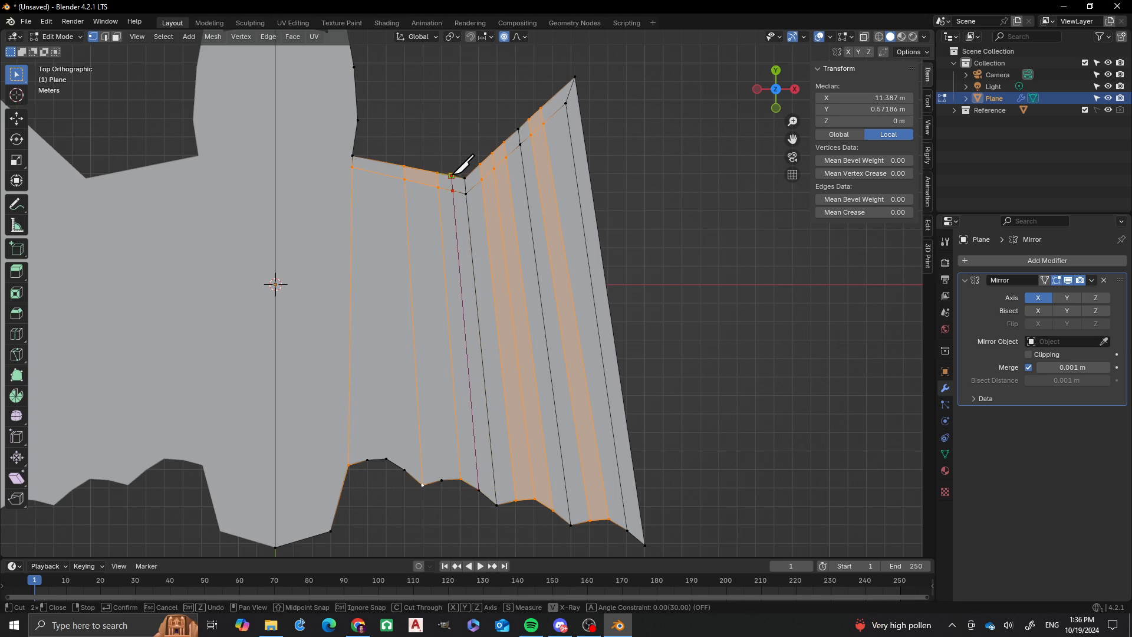
pyautogui.press('Return')
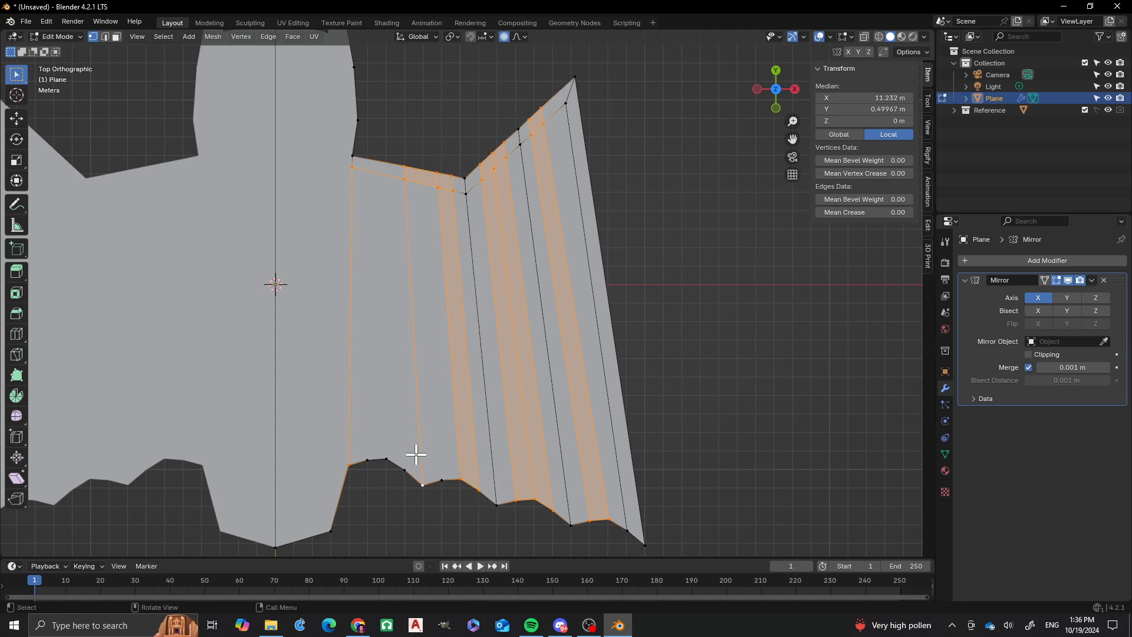
pyautogui.press('k')
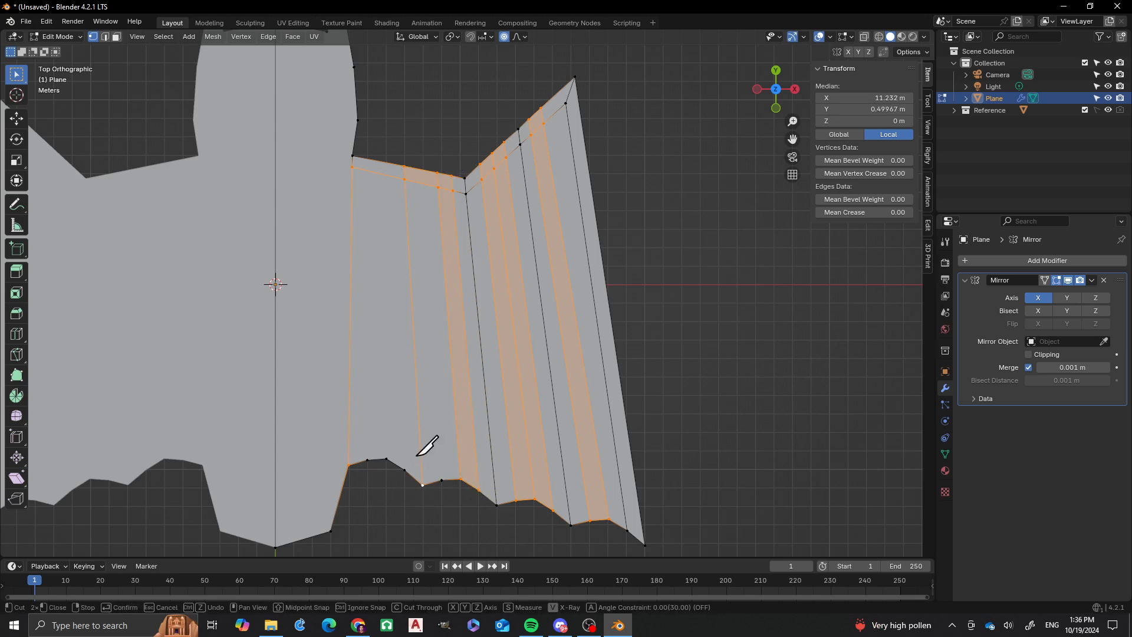
pyautogui.click(442, 480)
pyautogui.click(419, 170)
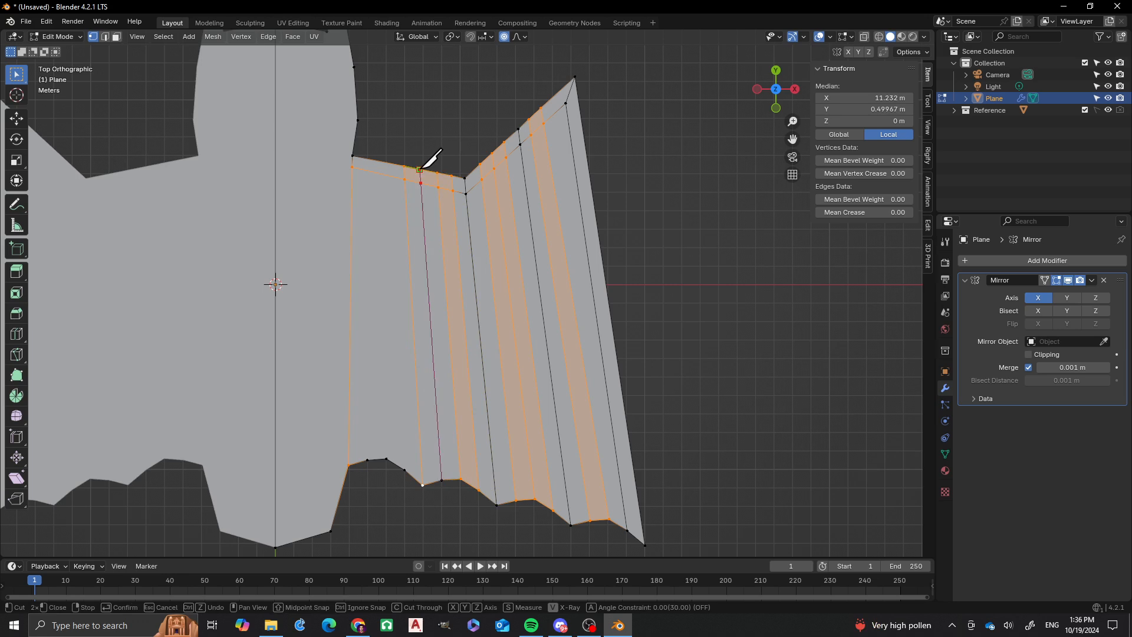
pyautogui.press('Return')
# Knife-cut three lines through the panel nearest the body, from its scallop's middle, outer and inner vertices to the shoulder edge, and clear the selection
pyautogui.press('k')
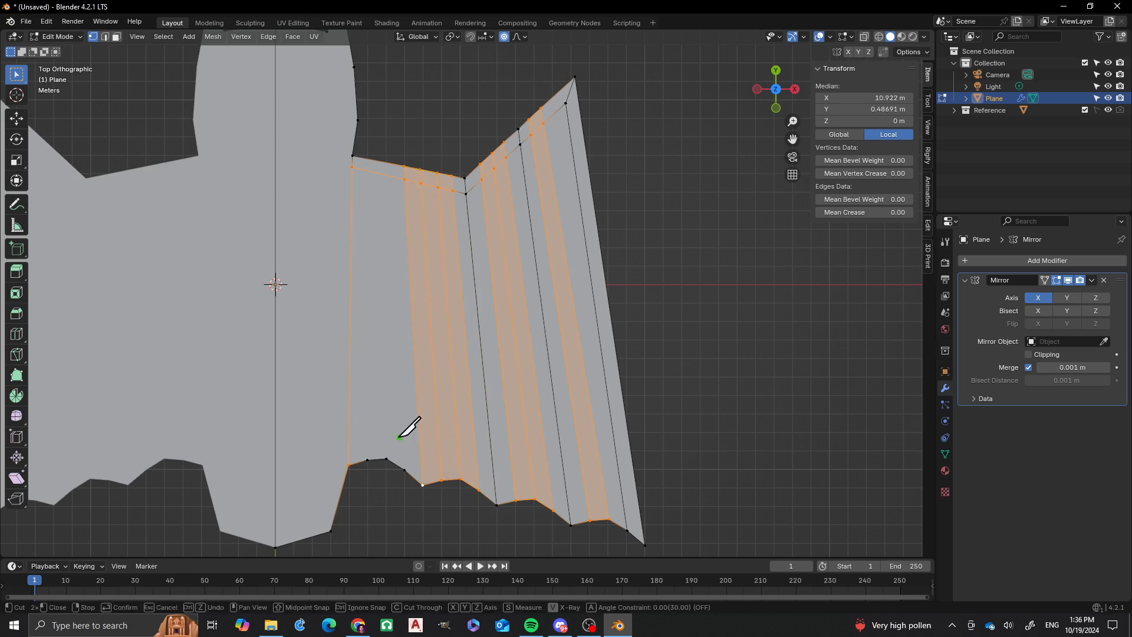
pyautogui.click(386, 459)
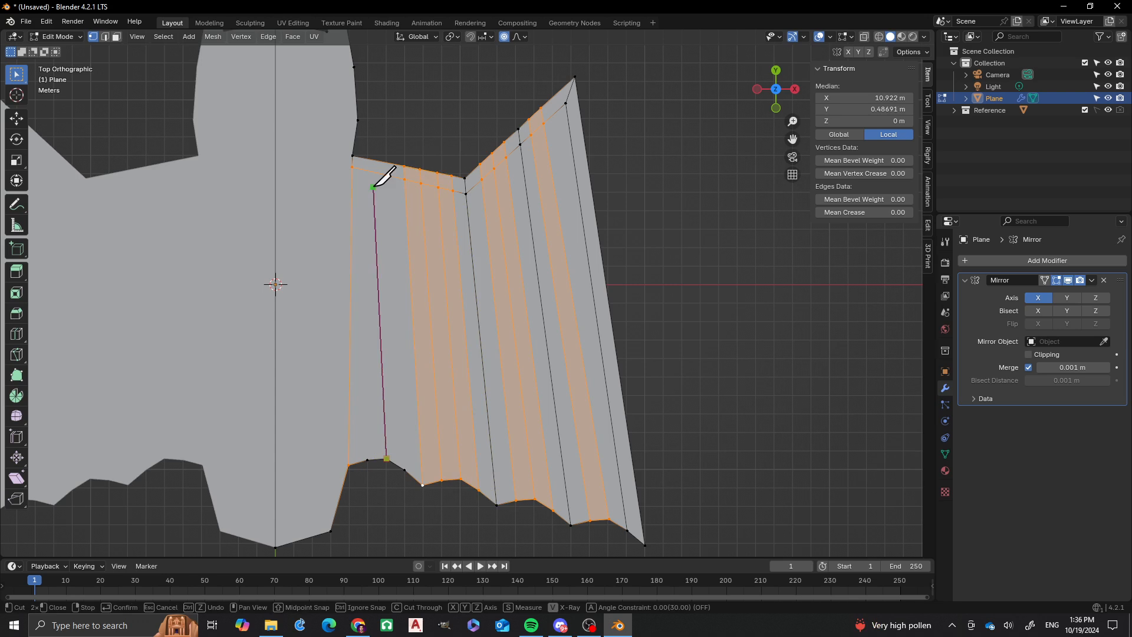
pyautogui.click(383, 161)
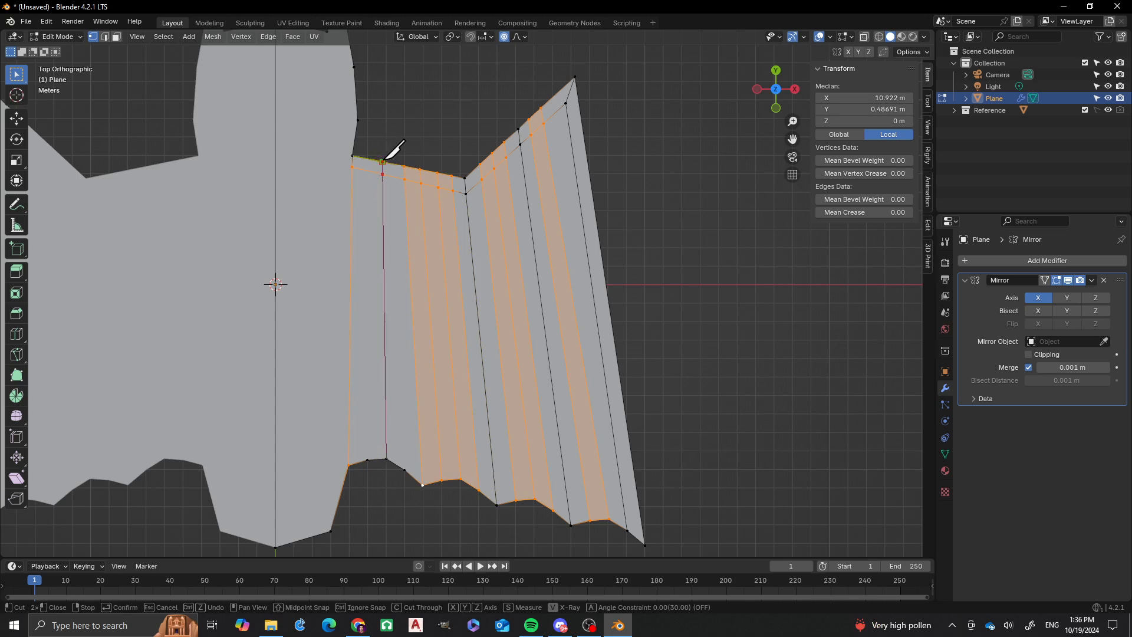
pyautogui.press('Return')
pyautogui.press('k')
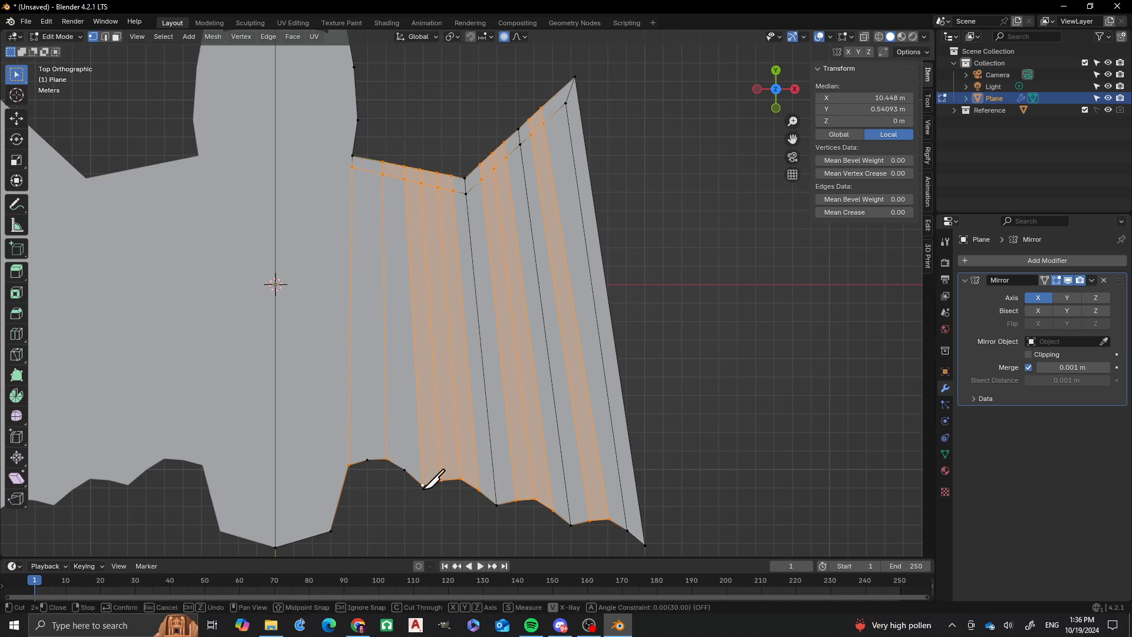
pyautogui.click(404, 470)
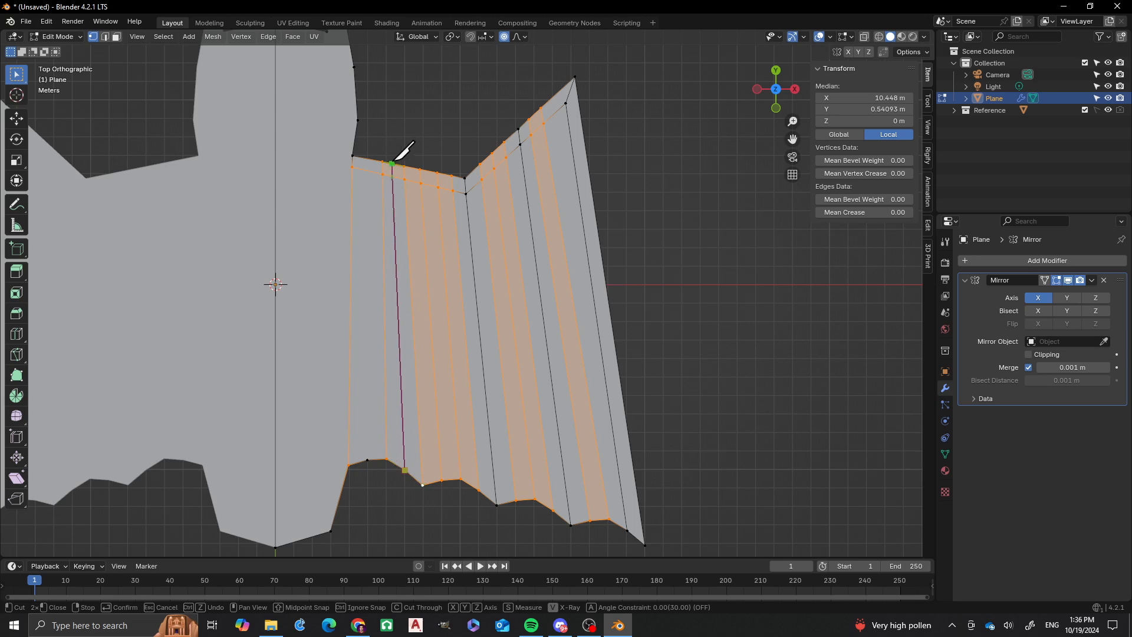
pyautogui.click(391, 164)
pyautogui.press('Return')
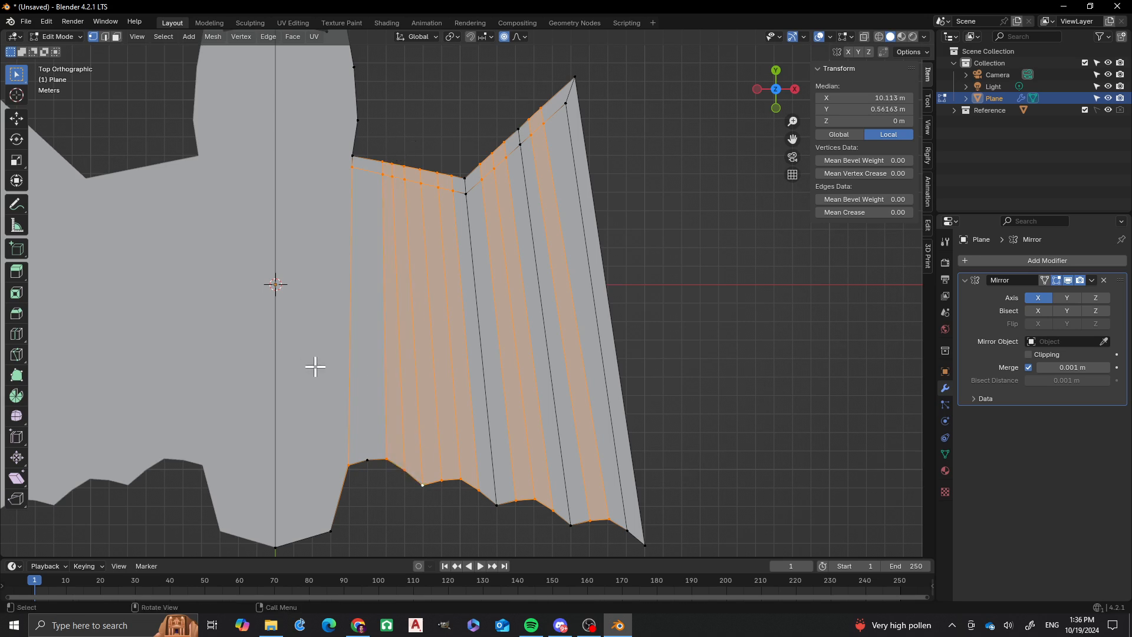
pyautogui.press('k')
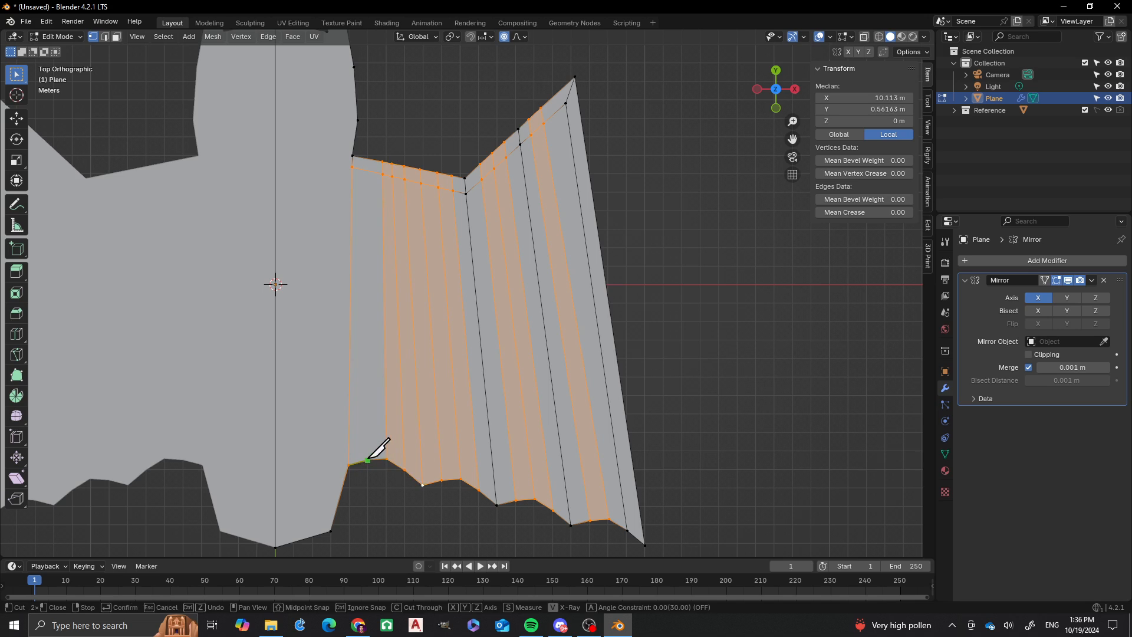
pyautogui.click(368, 460)
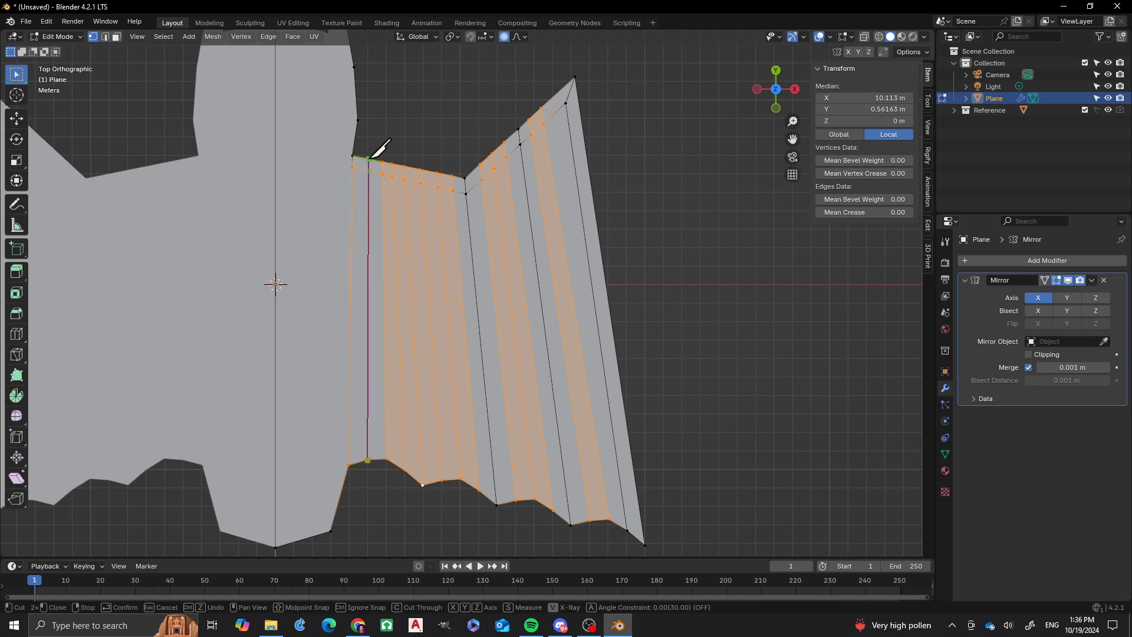
pyautogui.click(369, 158)
pyautogui.press('Return')
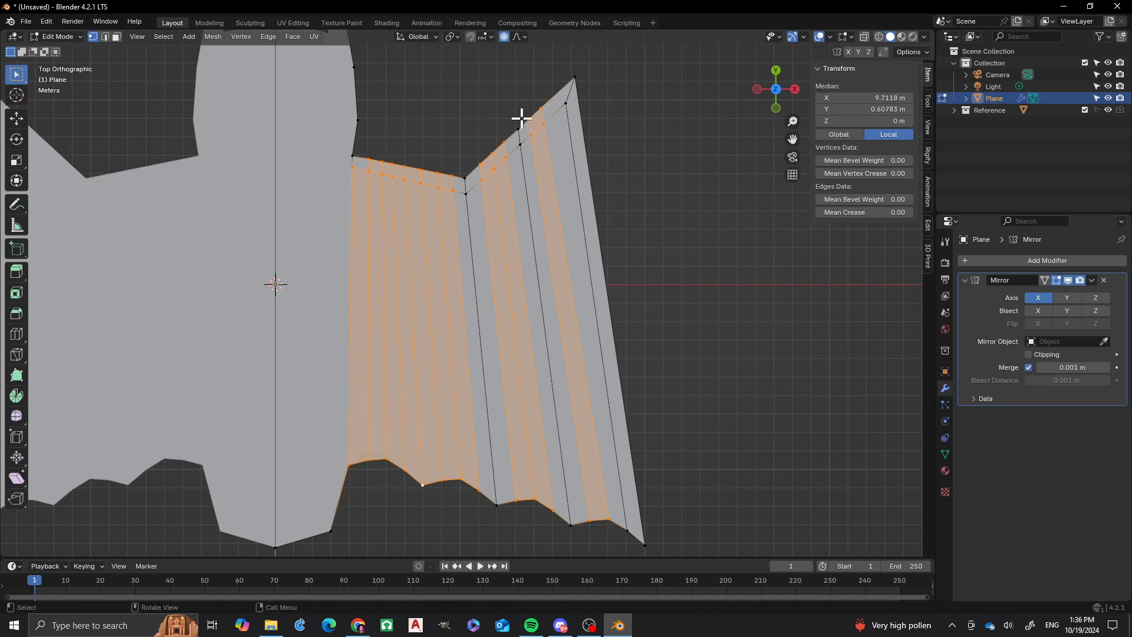
pyautogui.hotkey('alt', 'a')
# Knife-cut two lines across the half head, from the upper and lower side vertices to the centre line, sloping slightly upward
pyautogui.scroll(-3, 655, 160)
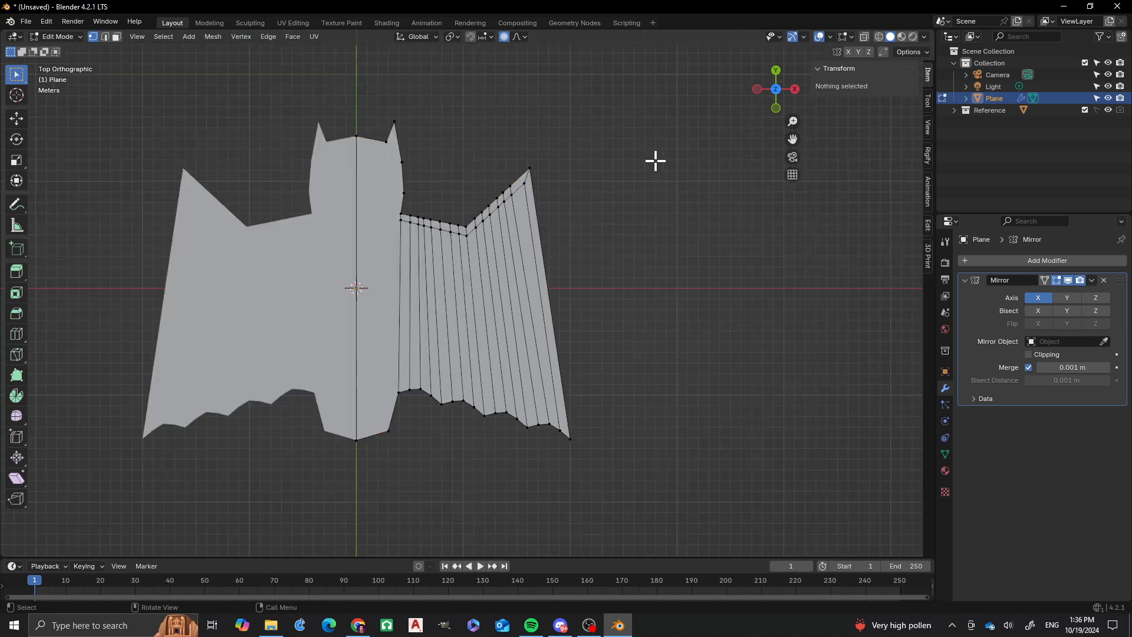
pyautogui.scroll(3, 480, 147)
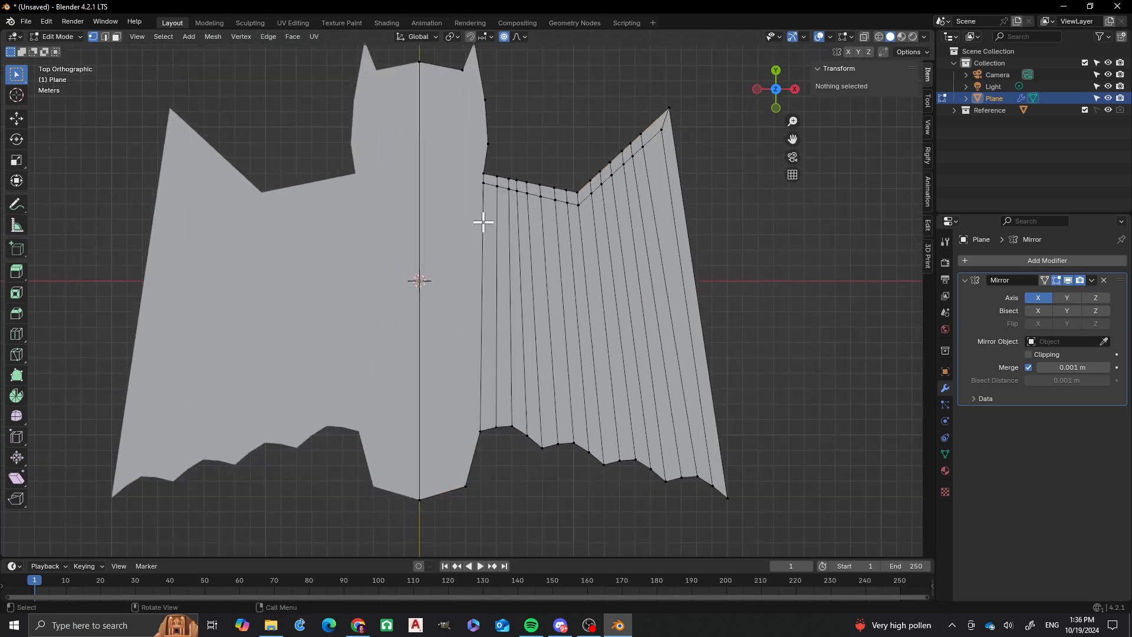
pyautogui.keyDown('shift'); pyautogui.moveTo(475, 167); pyautogui.dragTo(444, 235, button='middle'); pyautogui.keyUp('shift')
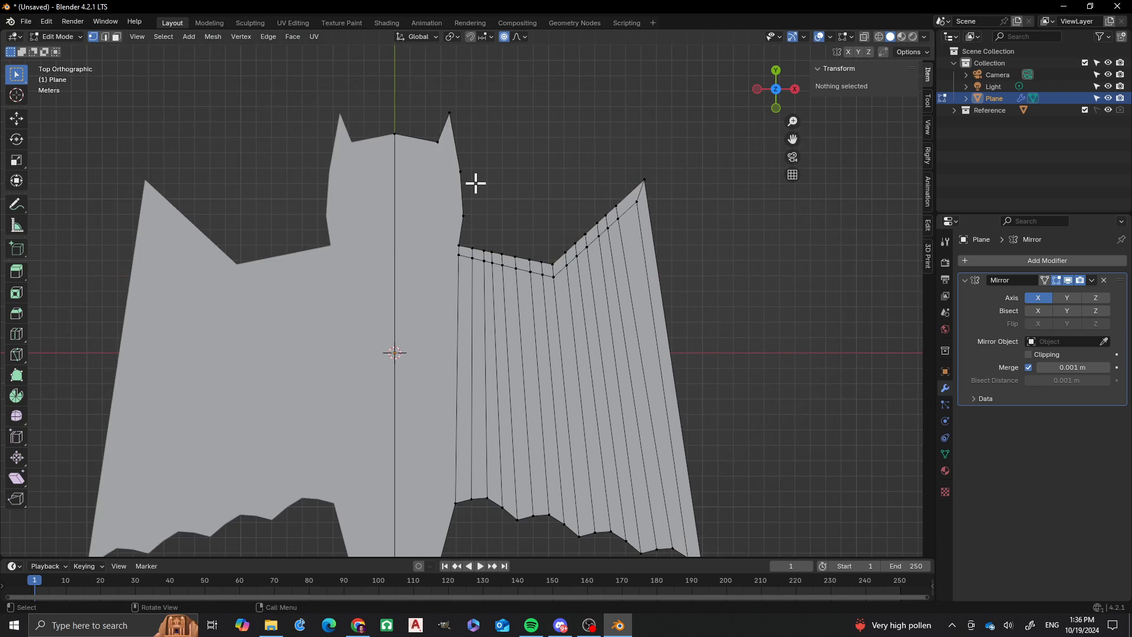
pyautogui.press('k')
pyautogui.click(461, 171)
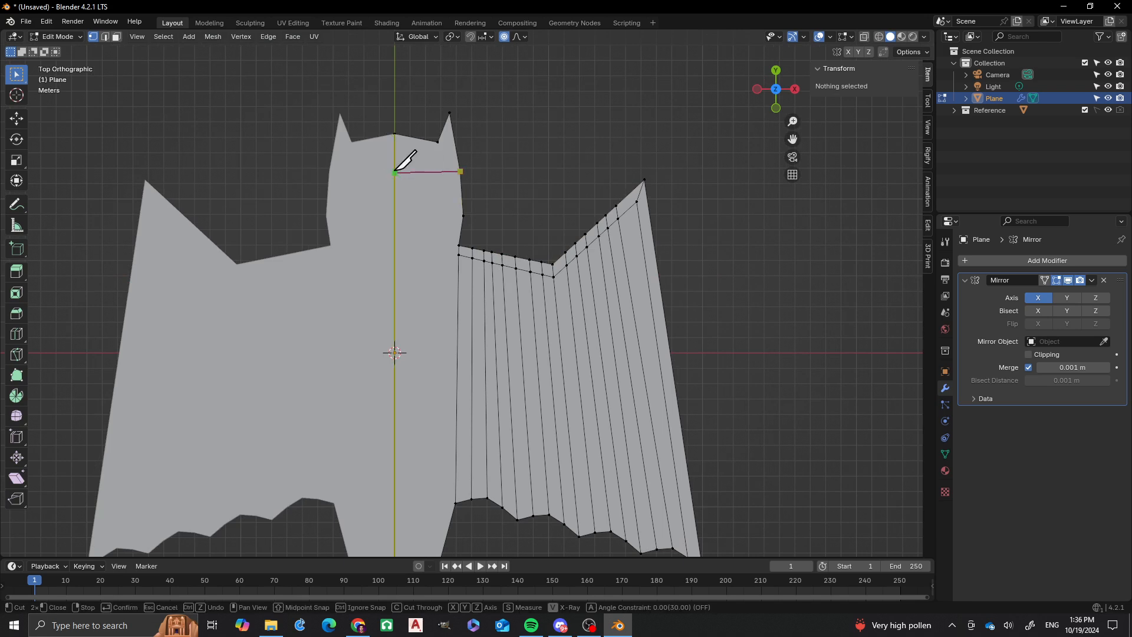
pyautogui.click(395, 166)
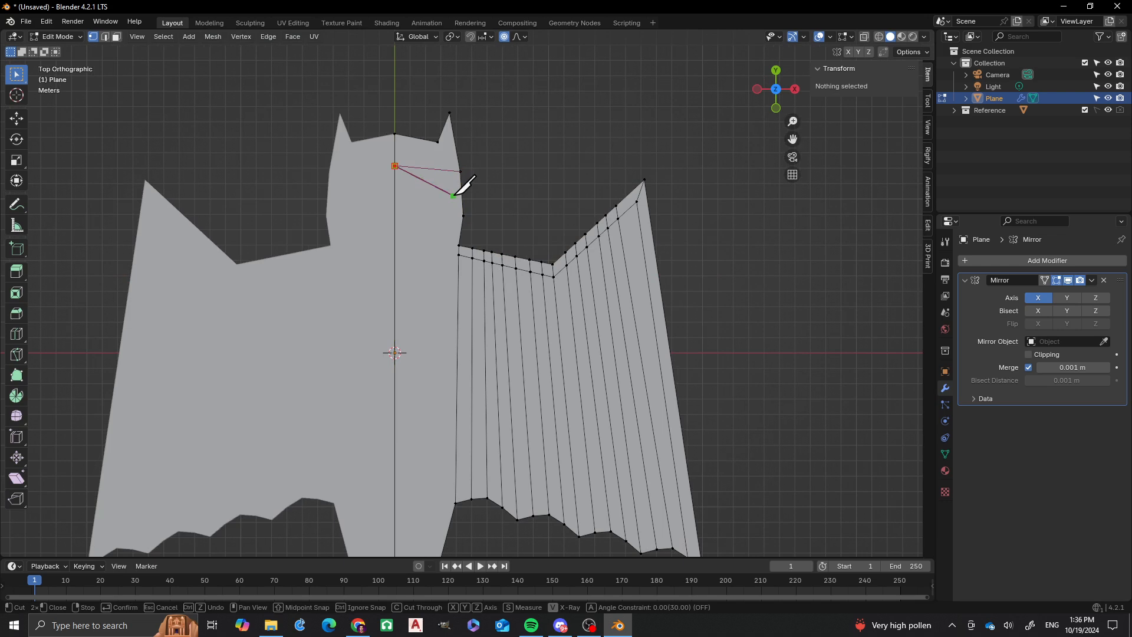
pyautogui.press('Return')
pyautogui.press('k')
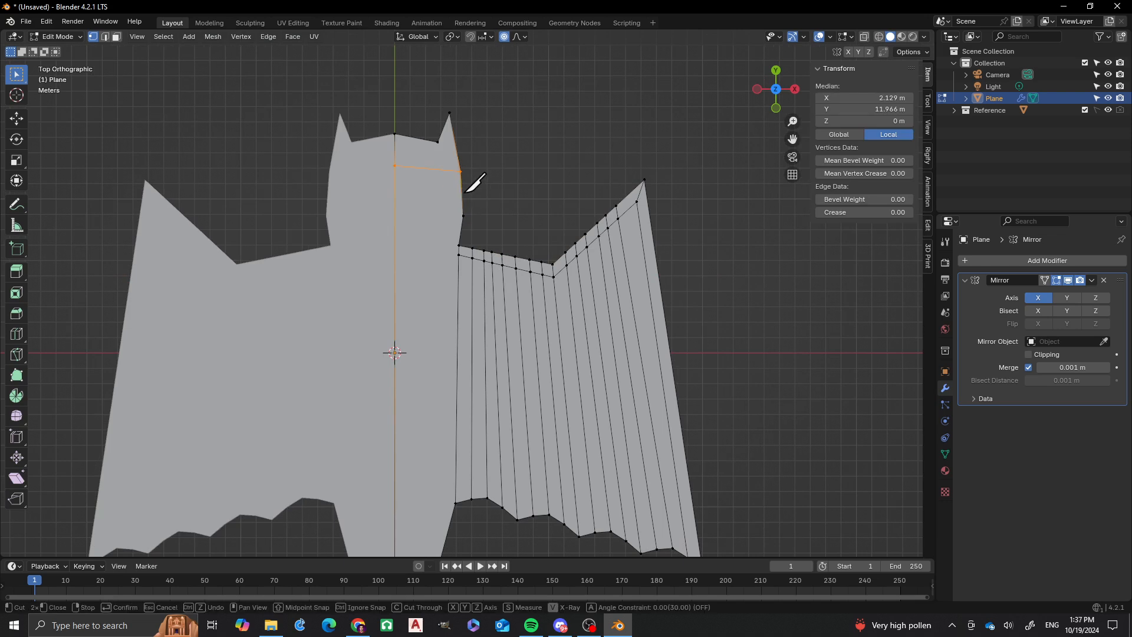
pyautogui.click(463, 216)
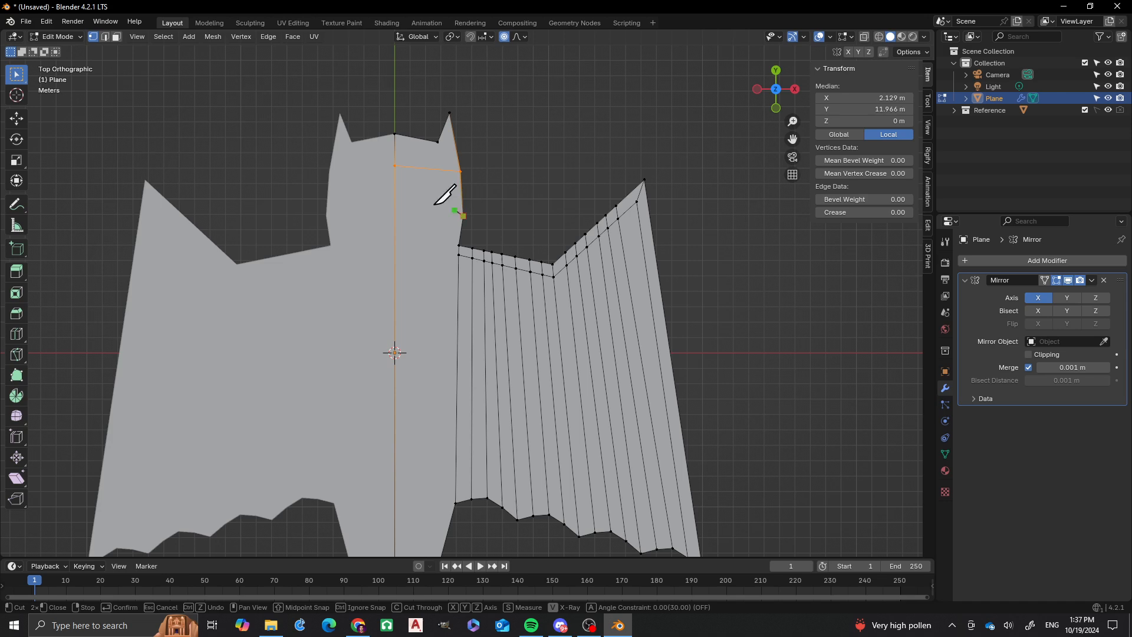
pyautogui.click(395, 210)
pyautogui.press('Return')
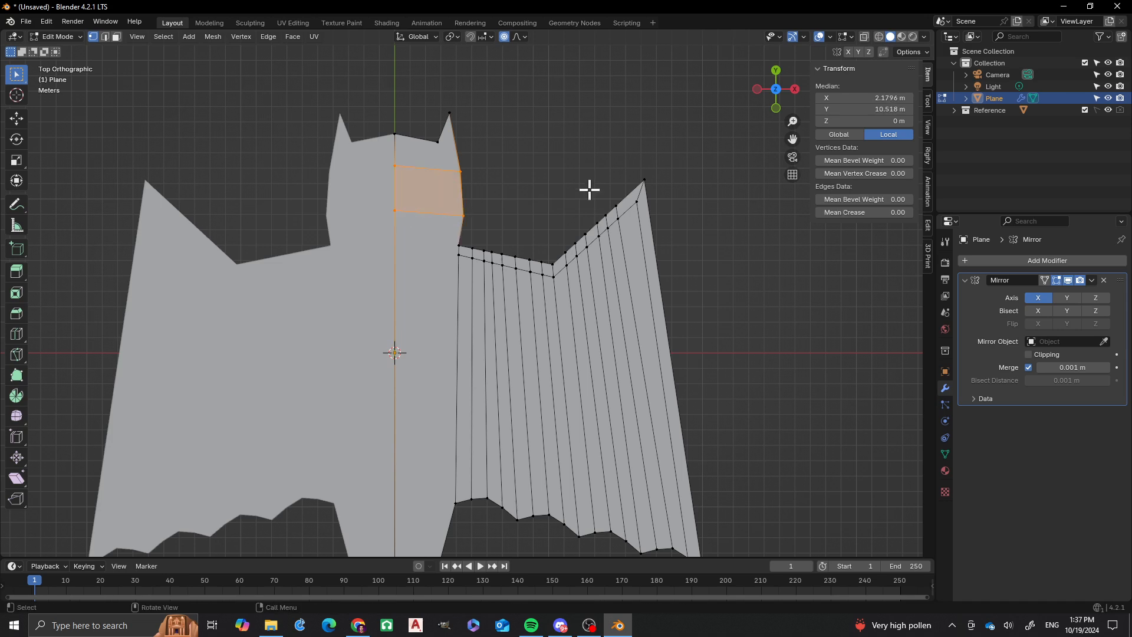
# Knife-cut a line from the vertex where the scallops meet the body across to the centre line, and clear the selection
pyautogui.scroll(-3, 590, 190)
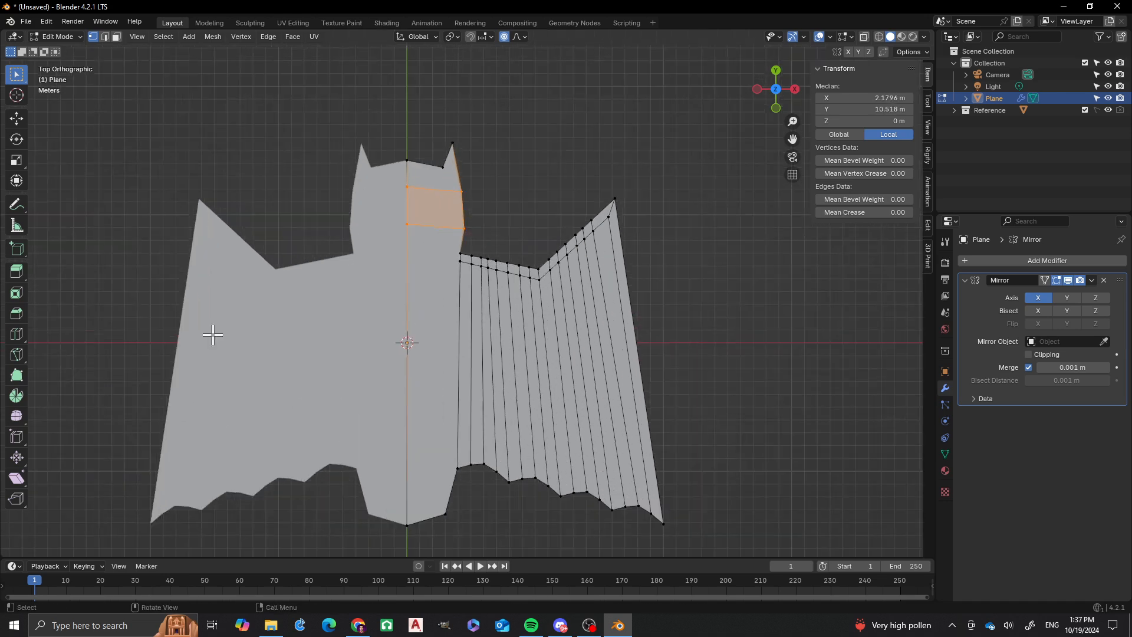
pyautogui.scroll(2, 223, 355)
pyautogui.click(147, 283)
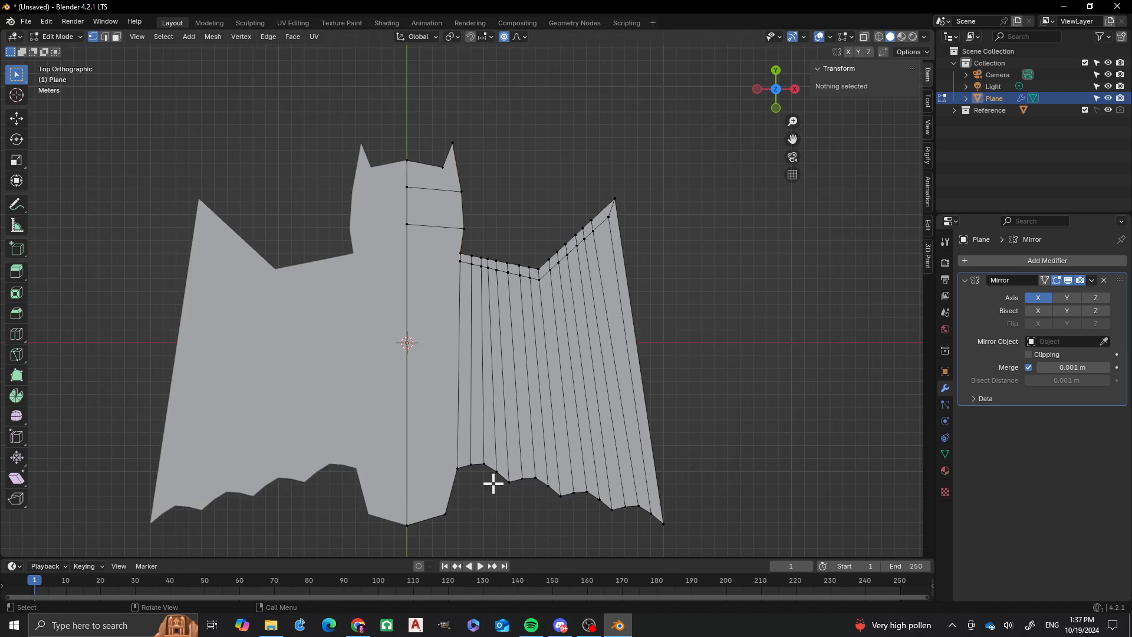
pyautogui.press('k')
pyautogui.click(457, 468)
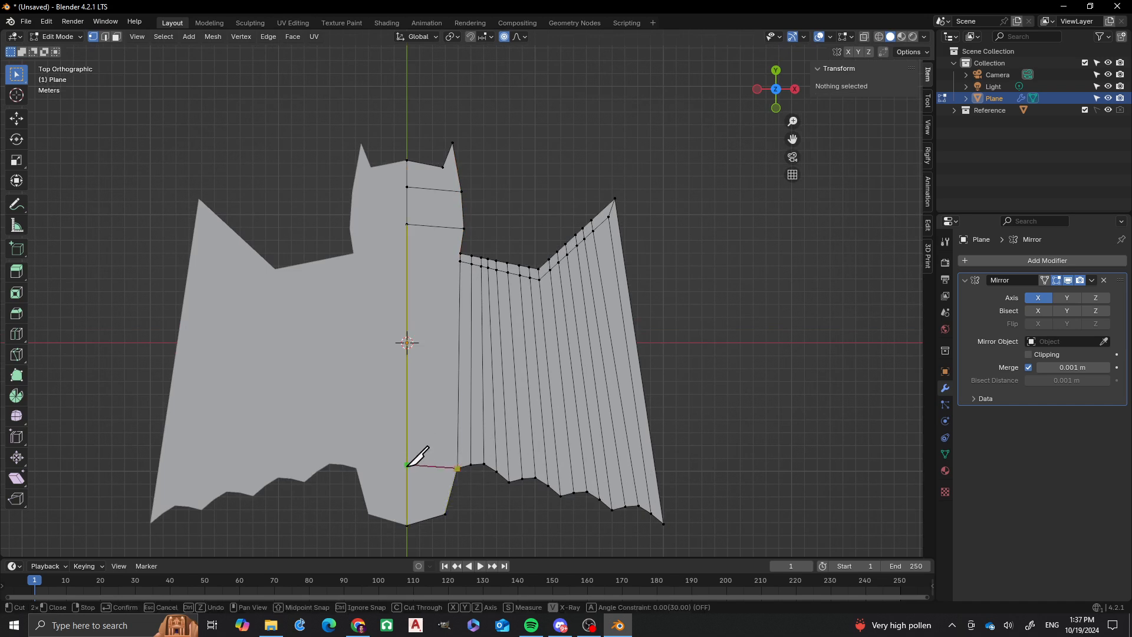
pyautogui.click(407, 465)
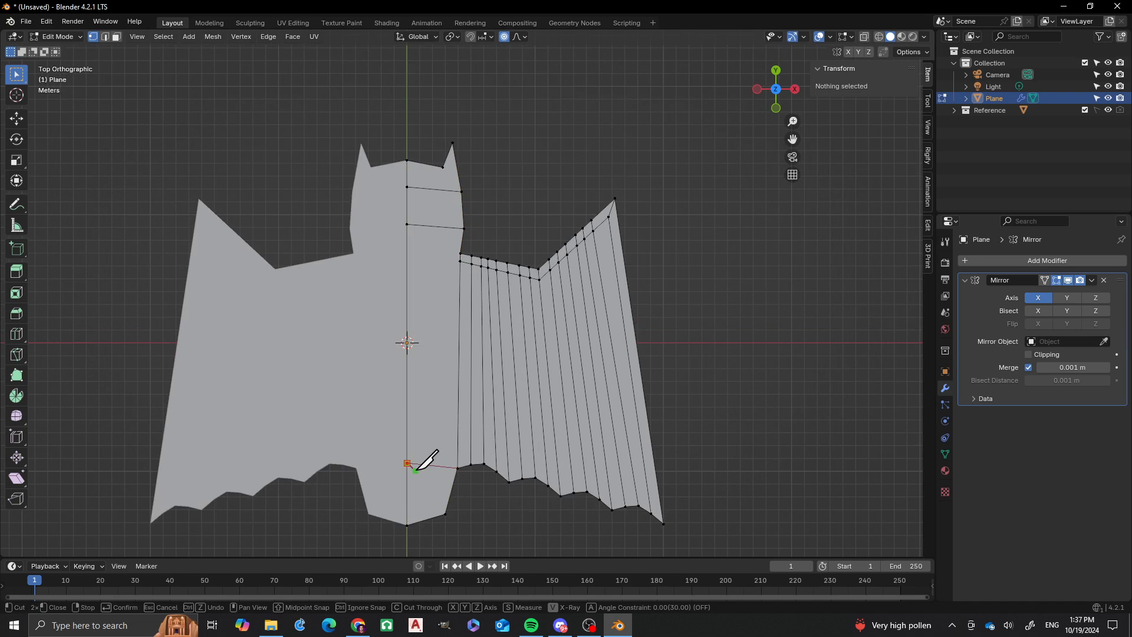
pyautogui.press('Return')
pyautogui.scroll(-2, 460, 395)
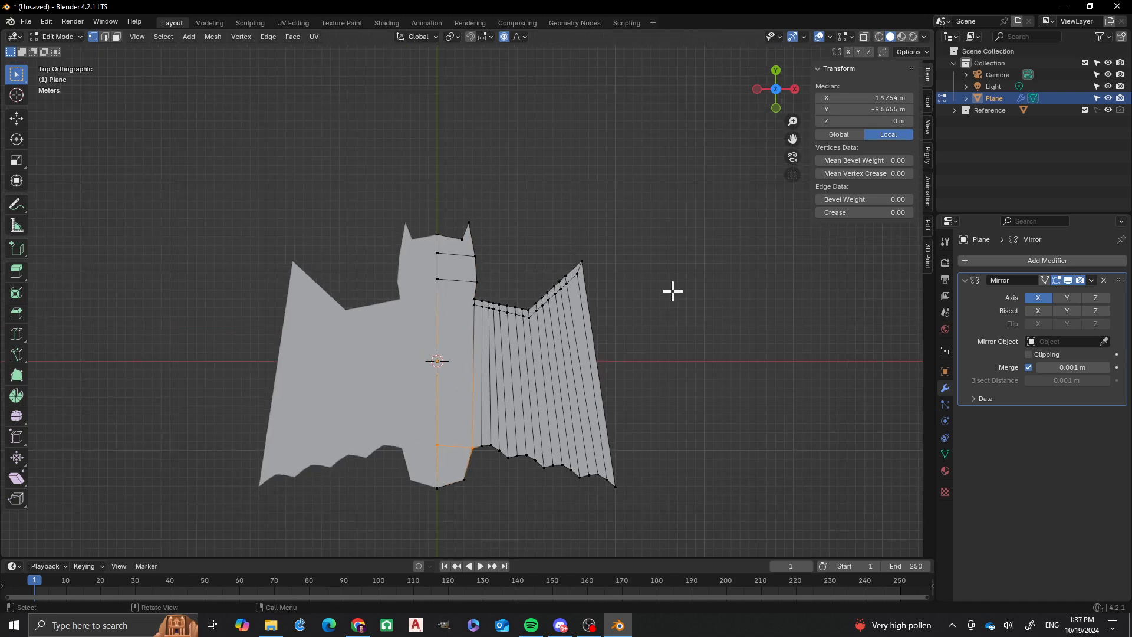
pyautogui.click(673, 290)
# Knife-cut a line across the neck, from the corner vertex where the shoulder meets the head to the centre line
pyautogui.scroll(2, 391, 353)
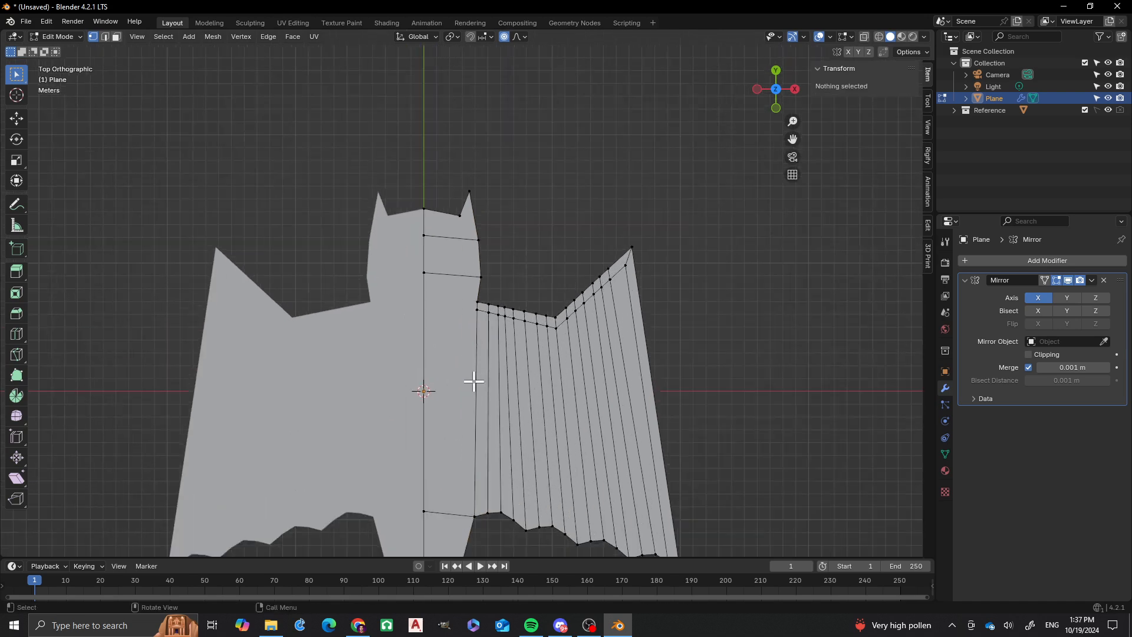
pyautogui.scroll(2, 474, 307)
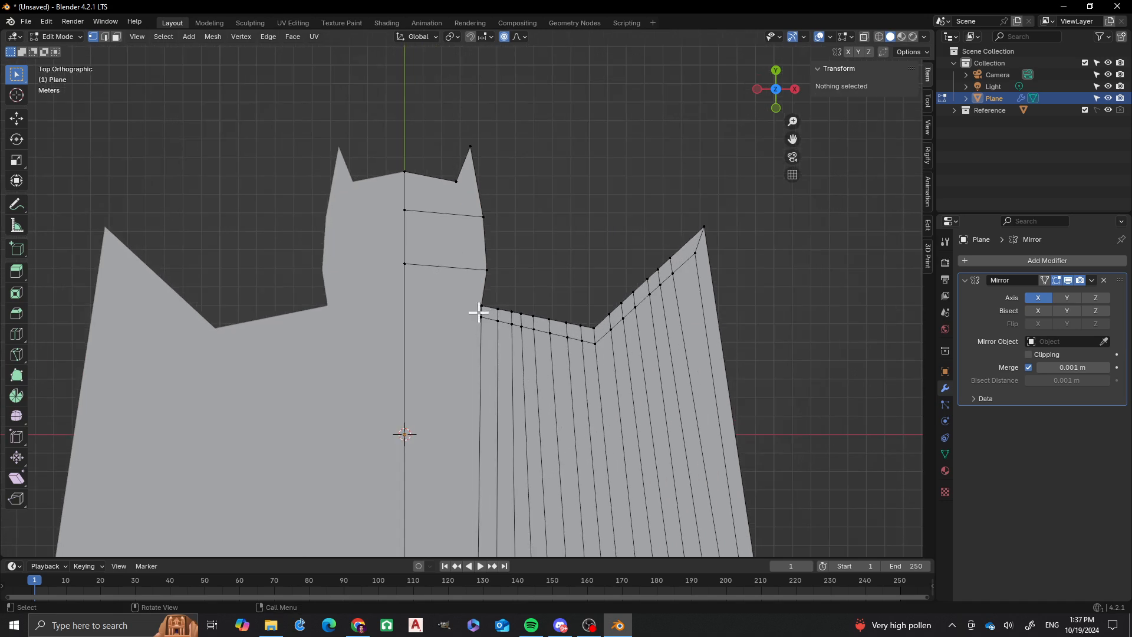
pyautogui.press('k')
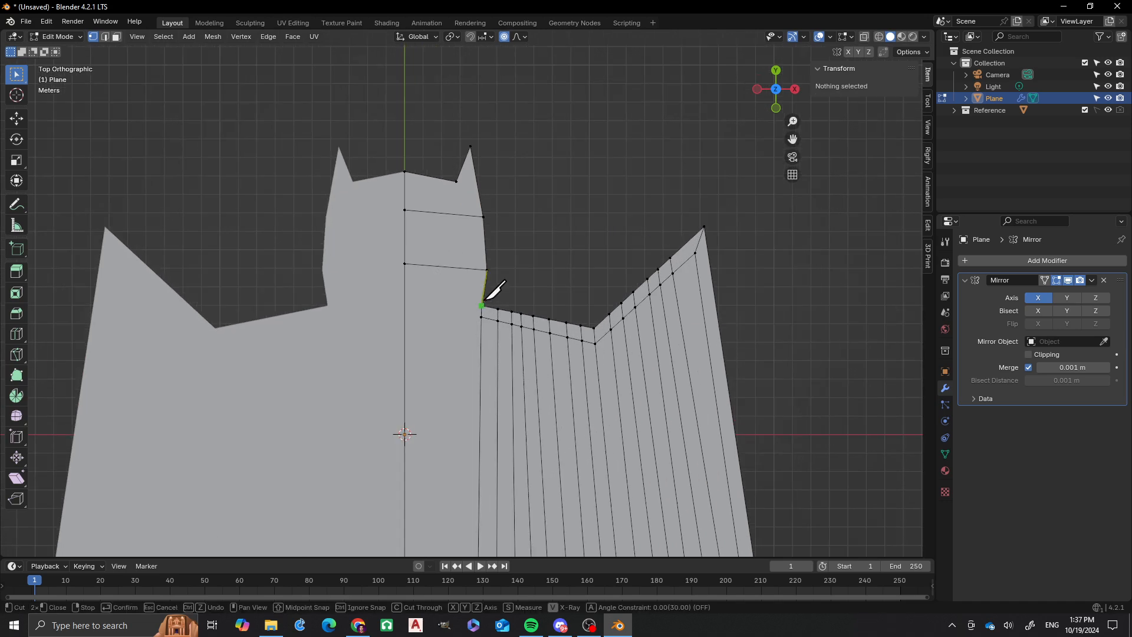
pyautogui.click(481, 306)
pyautogui.click(405, 301)
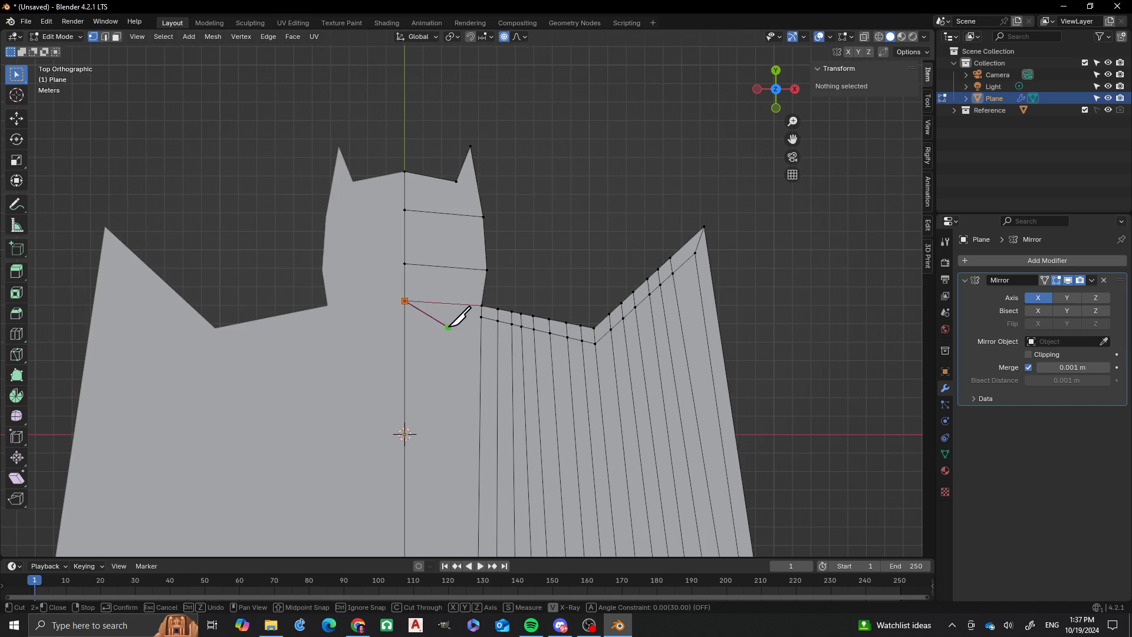
pyautogui.press('Return')
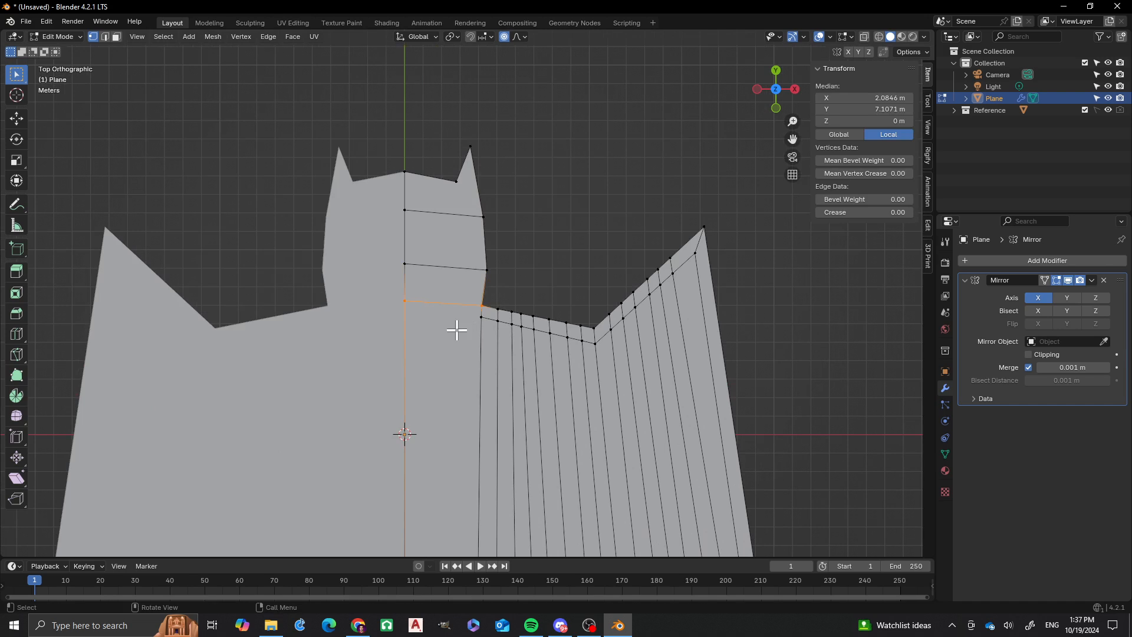
# Knife-cut a second line from the vertex just below the shoulder corner to the centre line, and clear the selection
pyautogui.press('k')
pyautogui.click(481, 317)
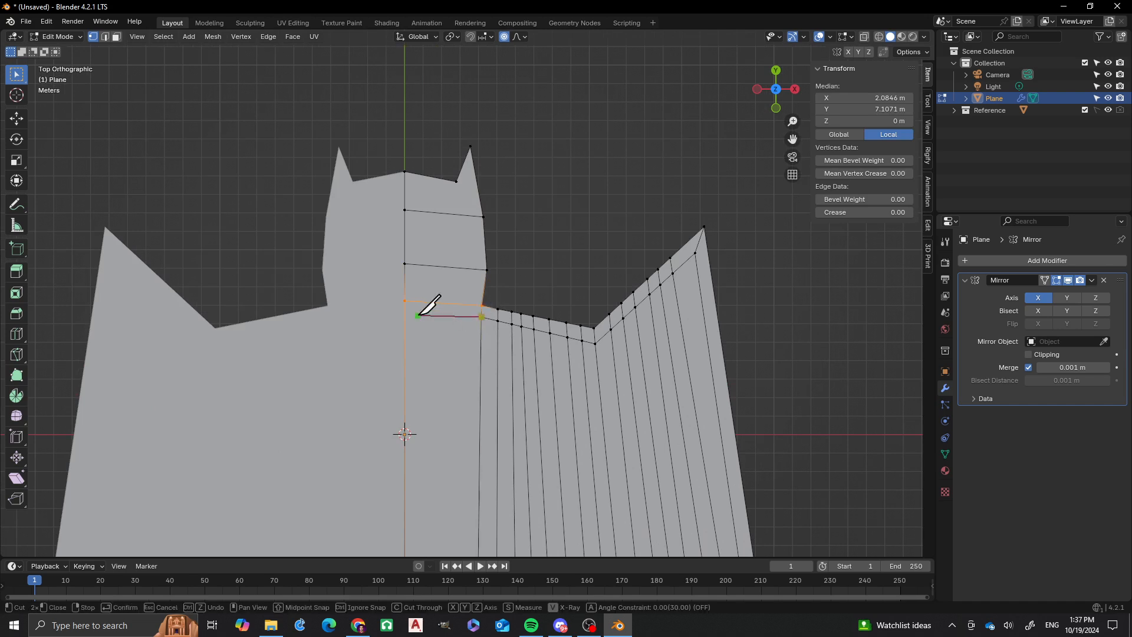
pyautogui.click(405, 313)
pyautogui.press('Return')
pyautogui.click(566, 204)
# Knife-cut a lengthwise line from the ear's inner base vertex down through the head and body to the bottom edge
pyautogui.scroll(1, 447, 181)
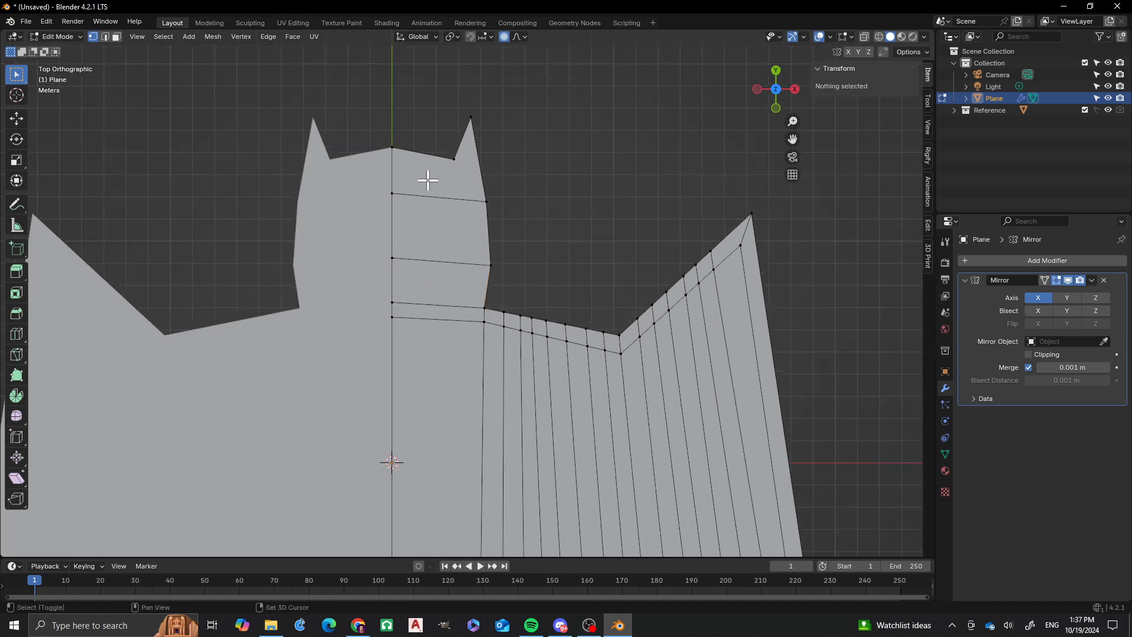
pyautogui.keyDown('shift'); pyautogui.scroll(4, 430, 180); pyautogui.keyUp('shift')
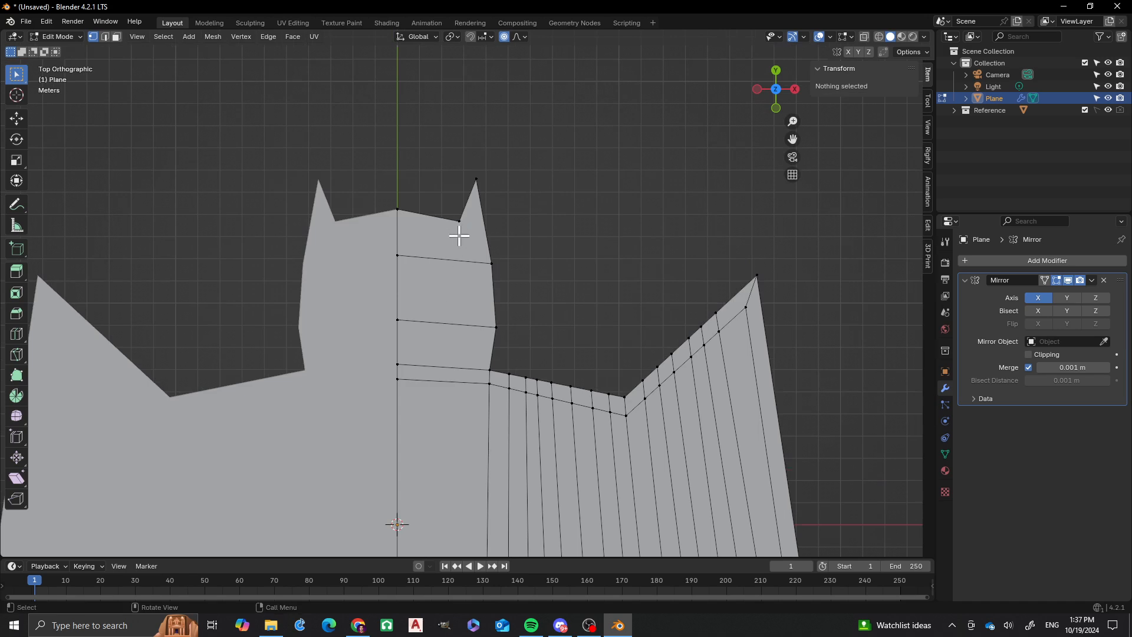
pyautogui.press('k')
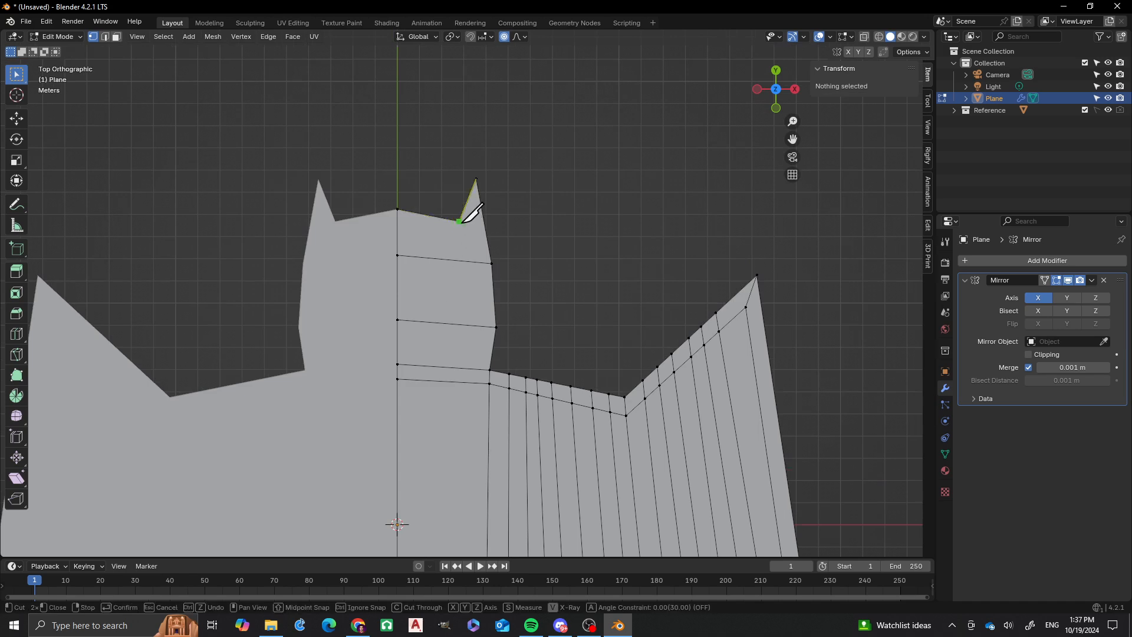
pyautogui.click(457, 229)
pyautogui.scroll(-8, 455, 359)
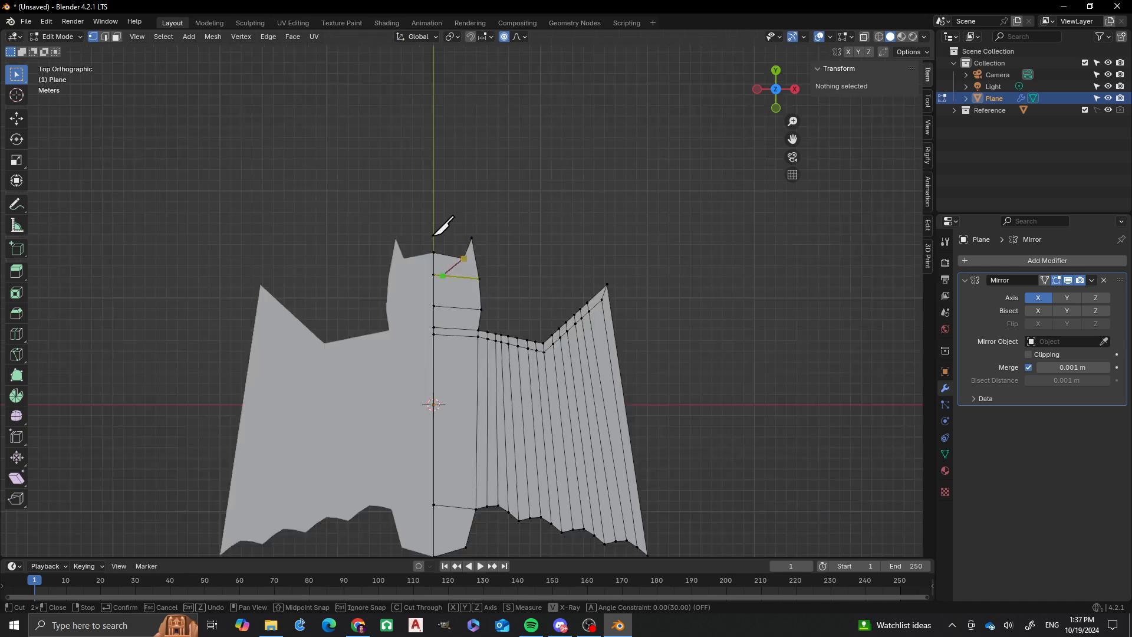
pyautogui.scroll(3, 449, 412)
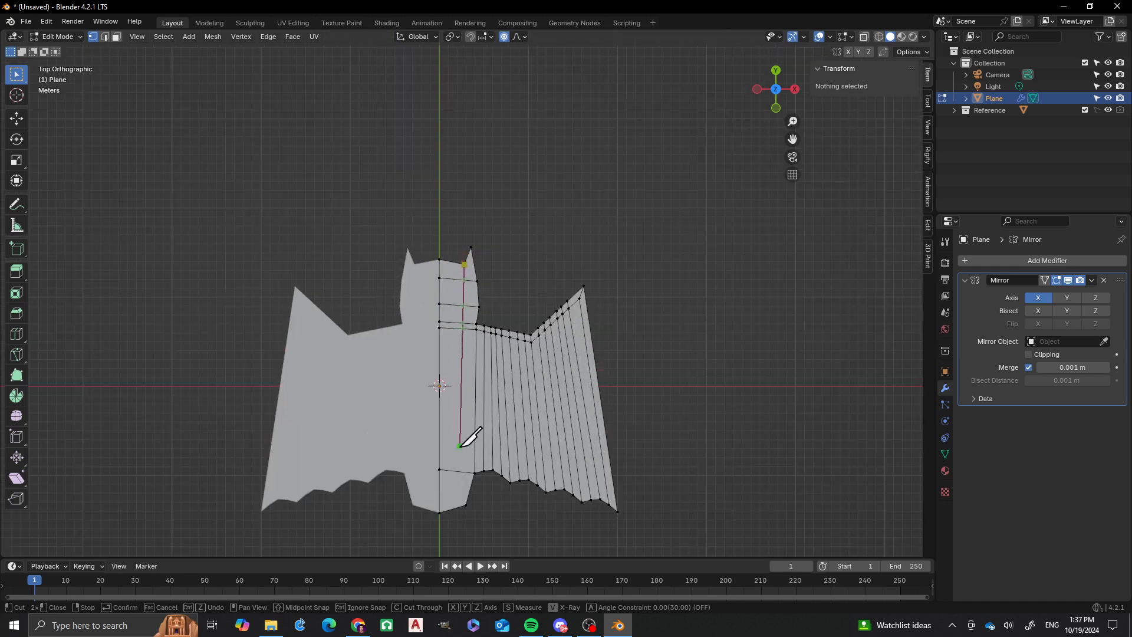
pyautogui.keyDown('shift'); pyautogui.scroll(-1, 467, 389); pyautogui.keyUp('shift')
pyautogui.keyDown('shift'); pyautogui.scroll(-5, 468, 345); pyautogui.keyUp('shift')
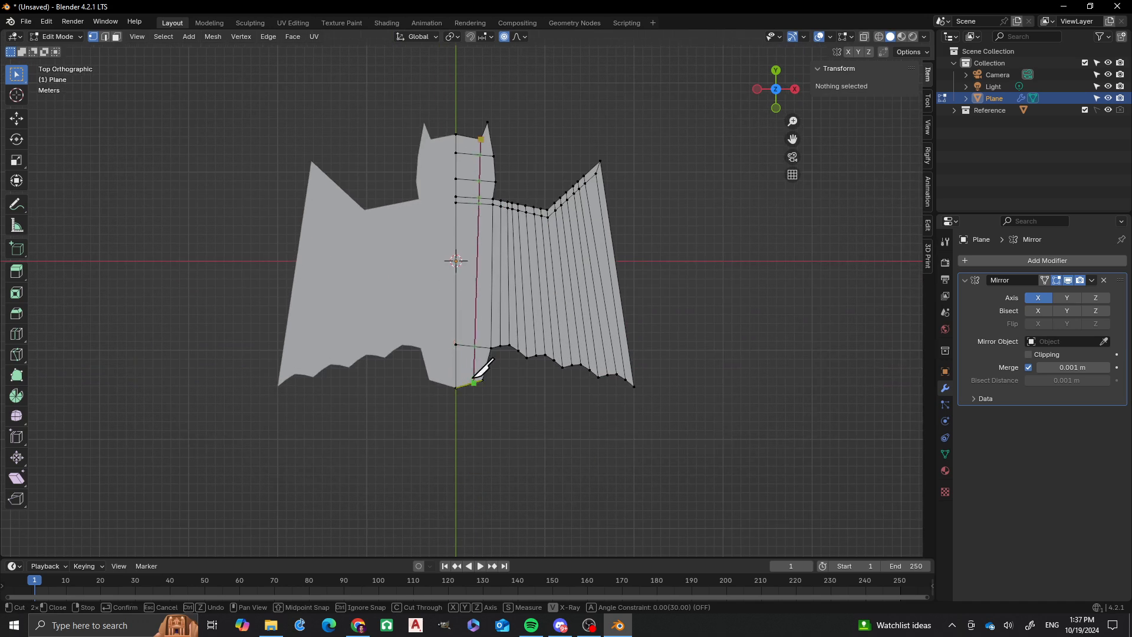
pyautogui.click(472, 382)
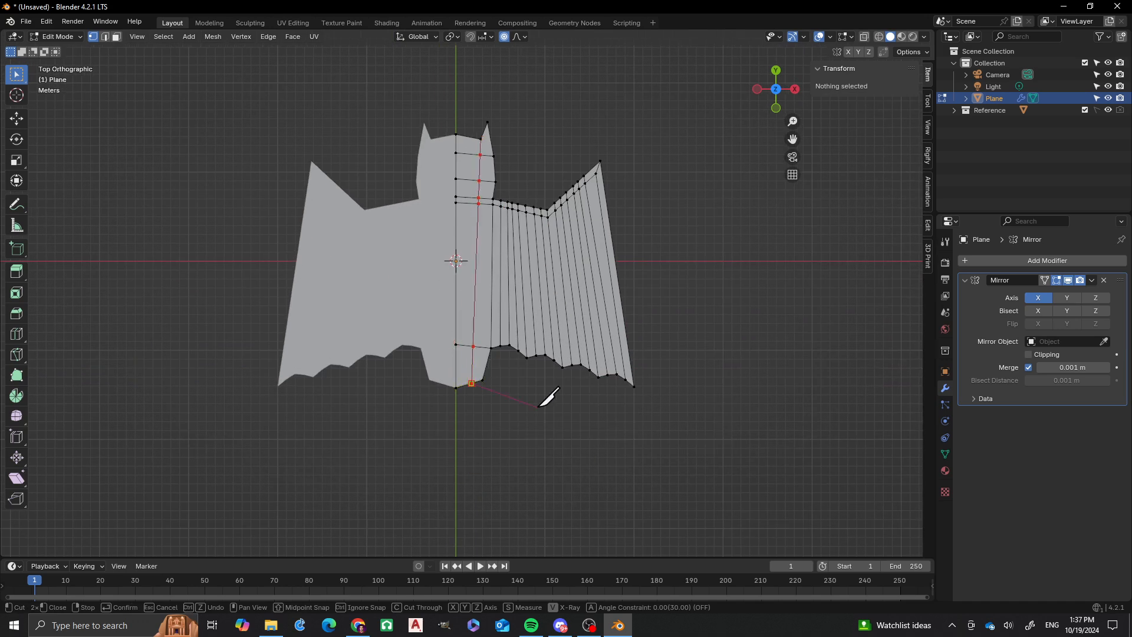
pyautogui.press('Return')
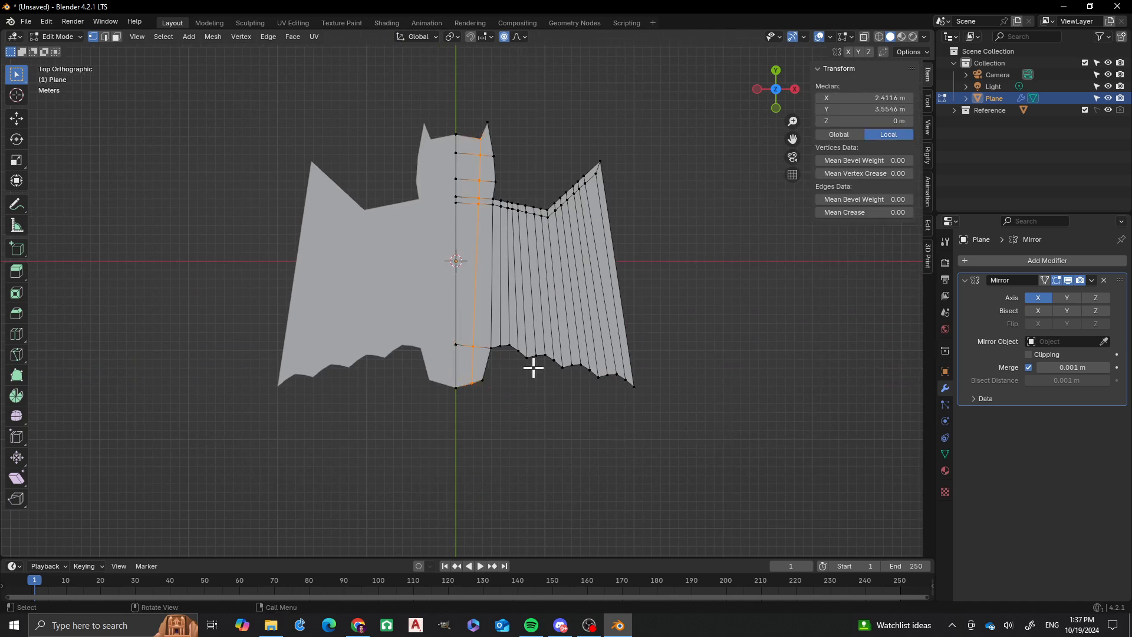
# Slide the body's lower outer corner vertex a little up along its side edge to round the bottom, and clear the selection
pyautogui.click(481, 376)
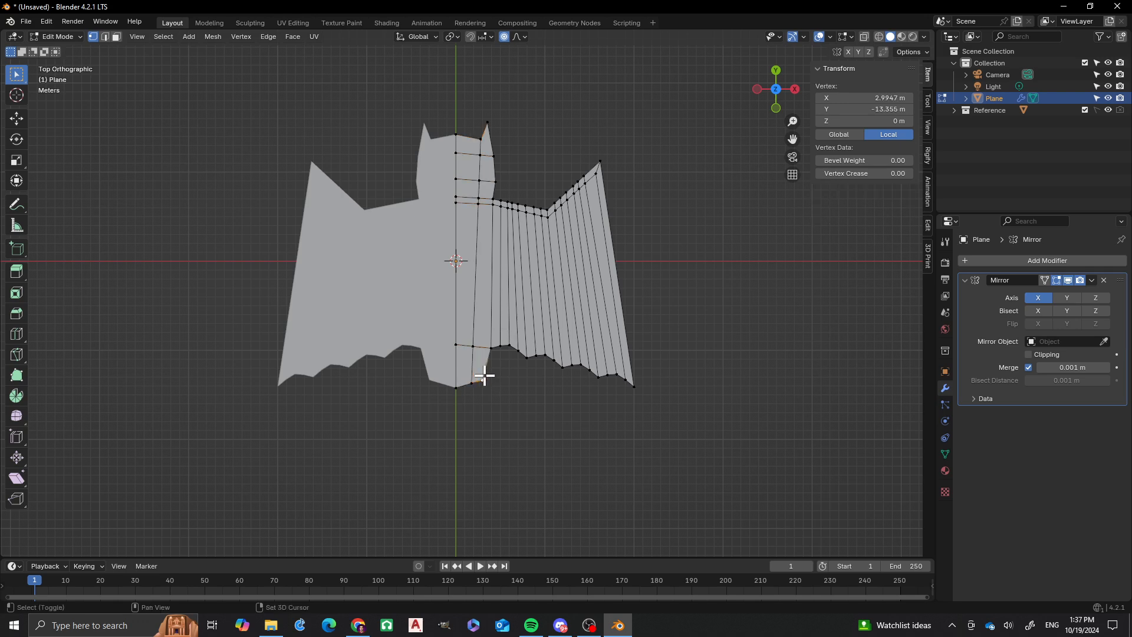
pyautogui.hotkey('shift', 'v')
pyautogui.click(485, 370)
pyautogui.click(547, 401)
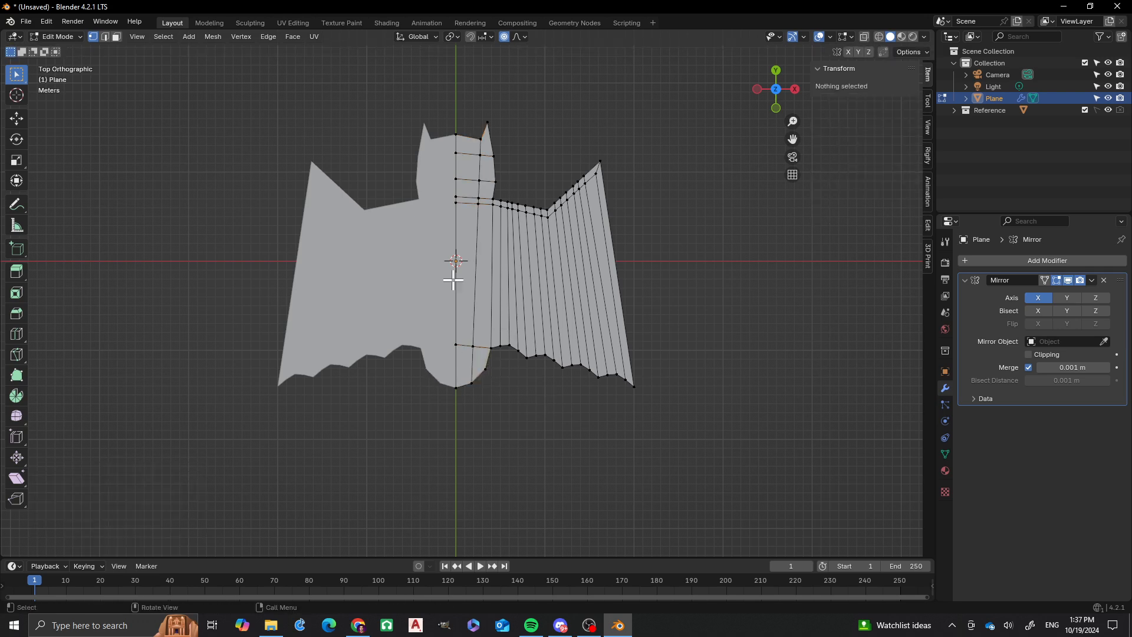
# Add six evenly spaced loop cuts across the body and wing between the shoulder line and the scallops, and clear the selection
pyautogui.keyDown('shift'); pyautogui.moveTo(460, 193); pyautogui.dragTo(471, 237, button='middle'); pyautogui.keyUp('shift')
pyautogui.scroll(4, 466, 246)
pyautogui.scroll(-4, 463, 248)
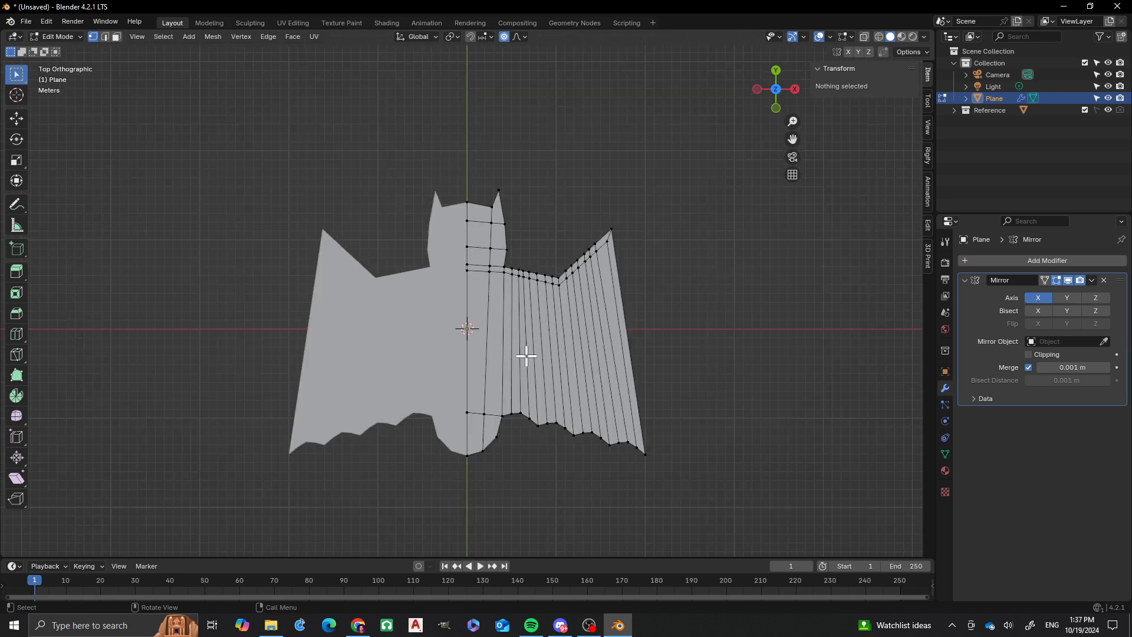
pyautogui.hotkey('ctrl', 'r')
pyautogui.scroll(3, 499, 307)
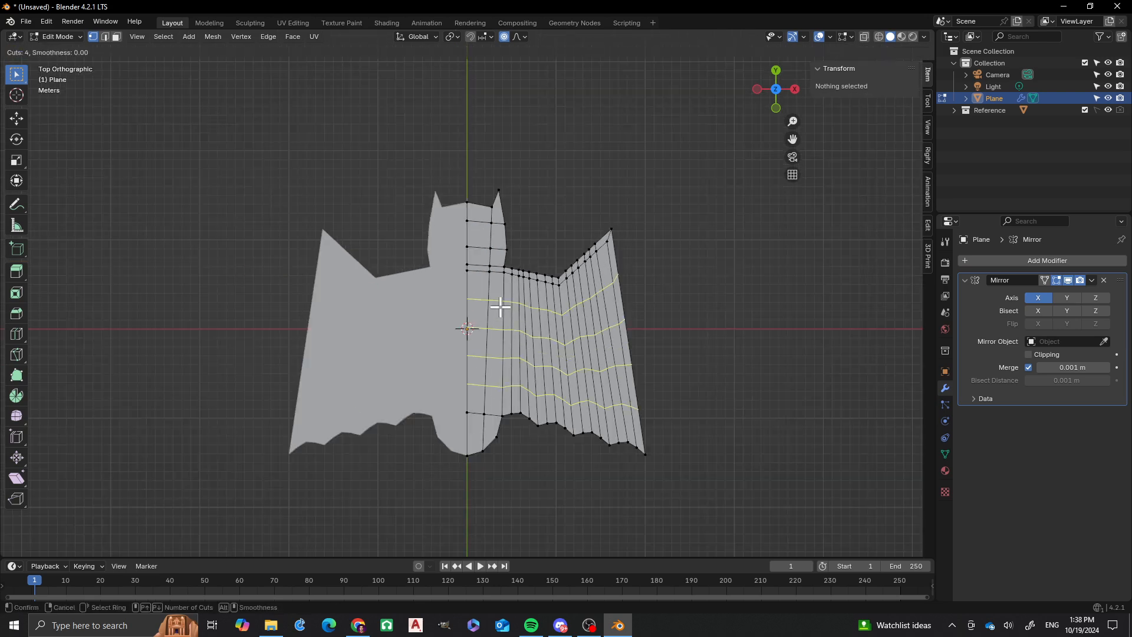
pyautogui.scroll(1, 500, 307)
pyautogui.scroll(1, 500, 308)
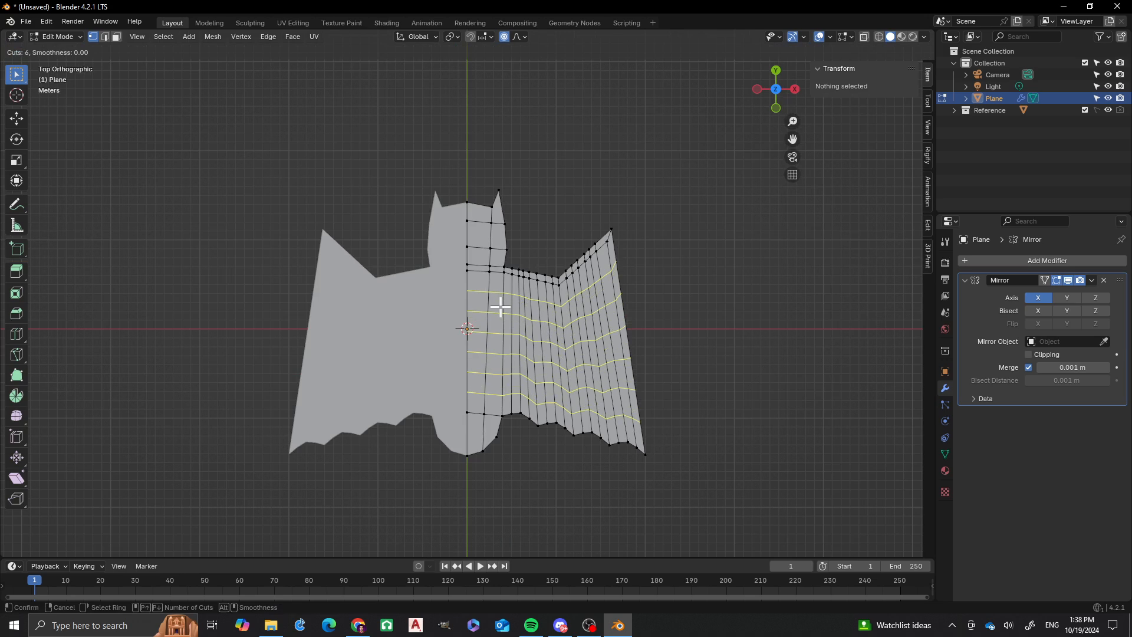
pyautogui.click(500, 307)
pyautogui.rightClick(500, 306)
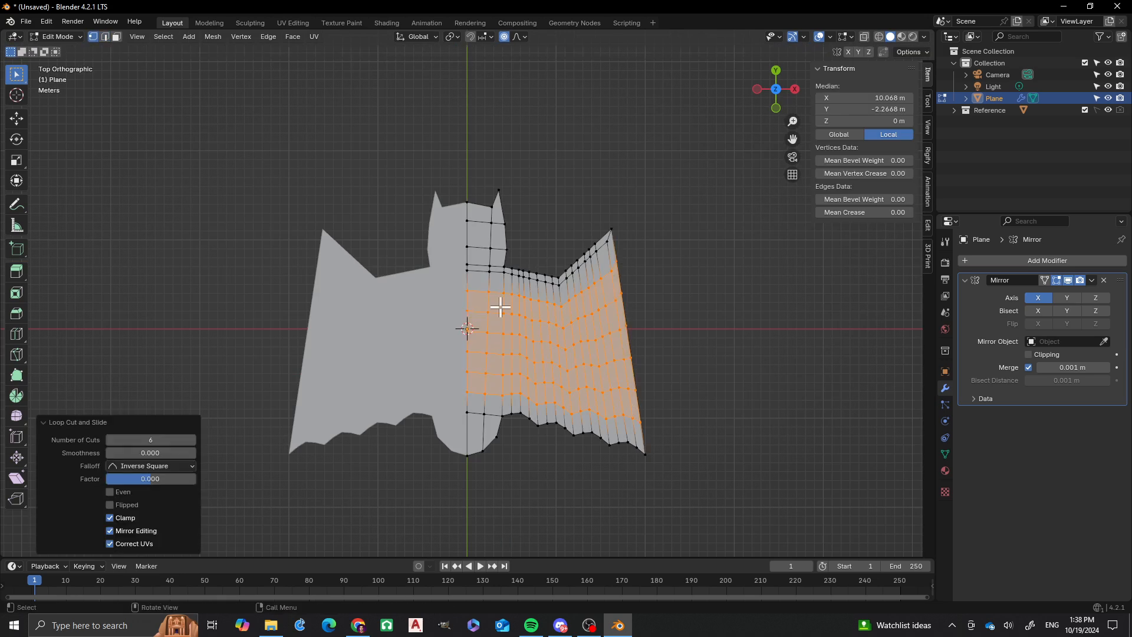
pyautogui.click(697, 249)
# Add one centred loop cut across the half head between its two existing cross lines
pyautogui.scroll(3, 430, 248)
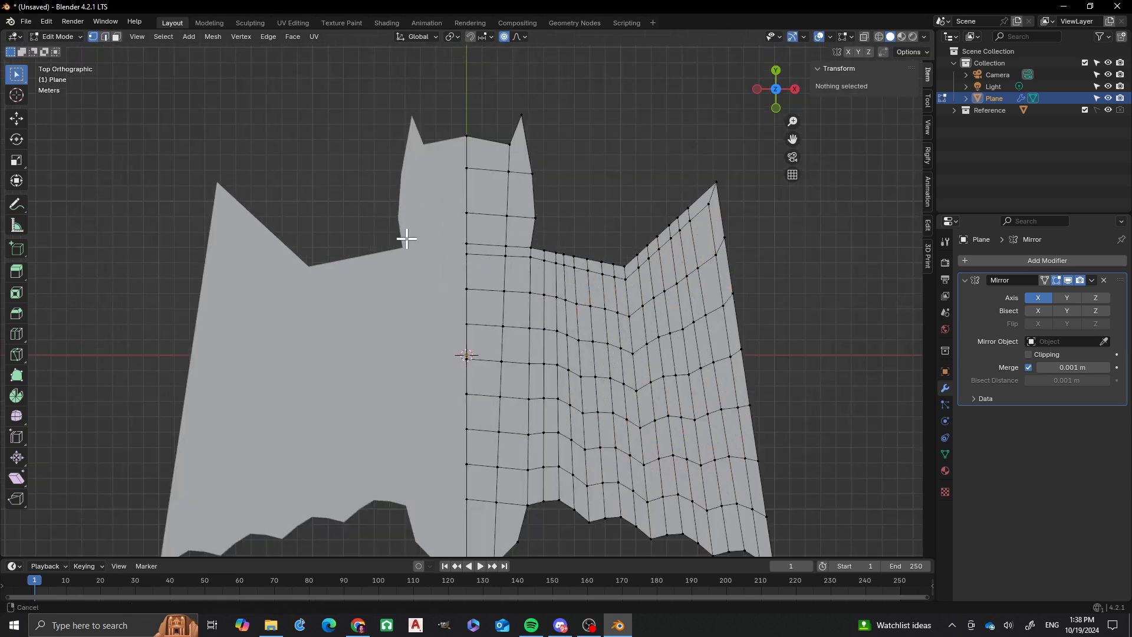
pyautogui.scroll(3, 471, 277)
pyautogui.hotkey('ctrl', 'r')
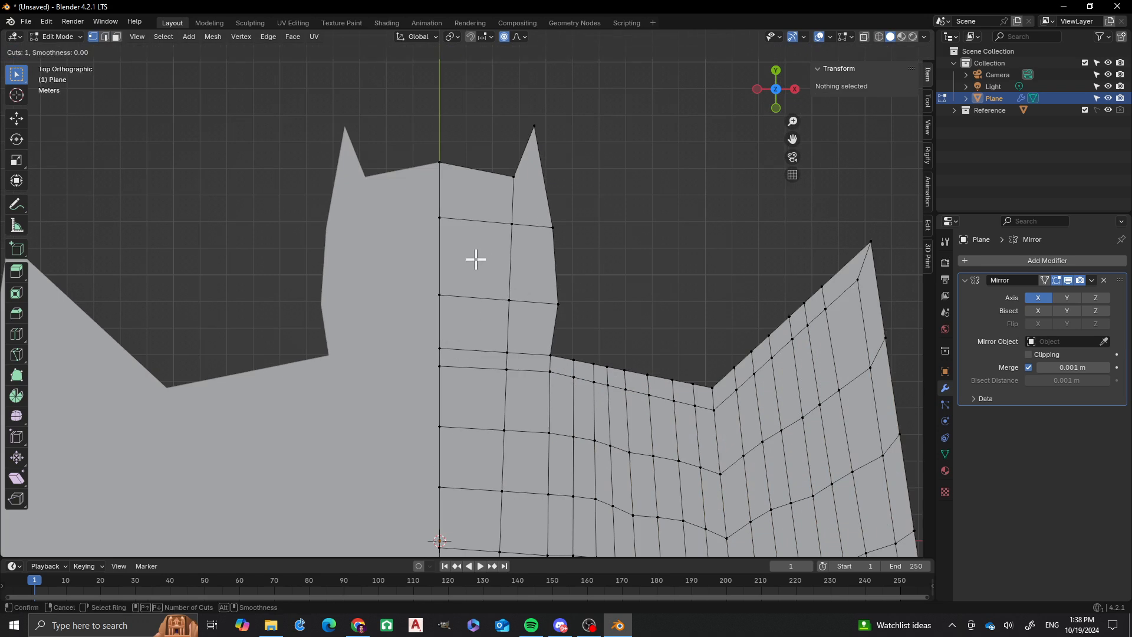
pyautogui.click(443, 257)
pyautogui.rightClick(442, 256)
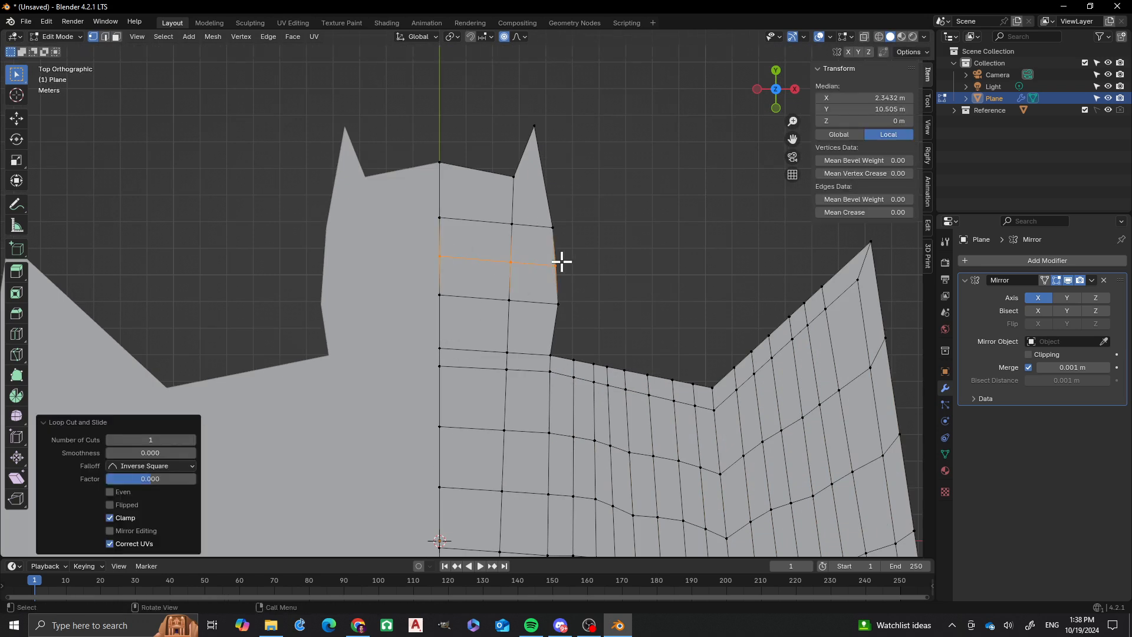
# Move the new loop's outer head vertex outward about 0.24 m along X with proportional editing, and clear the selection
pyautogui.click(561, 260)
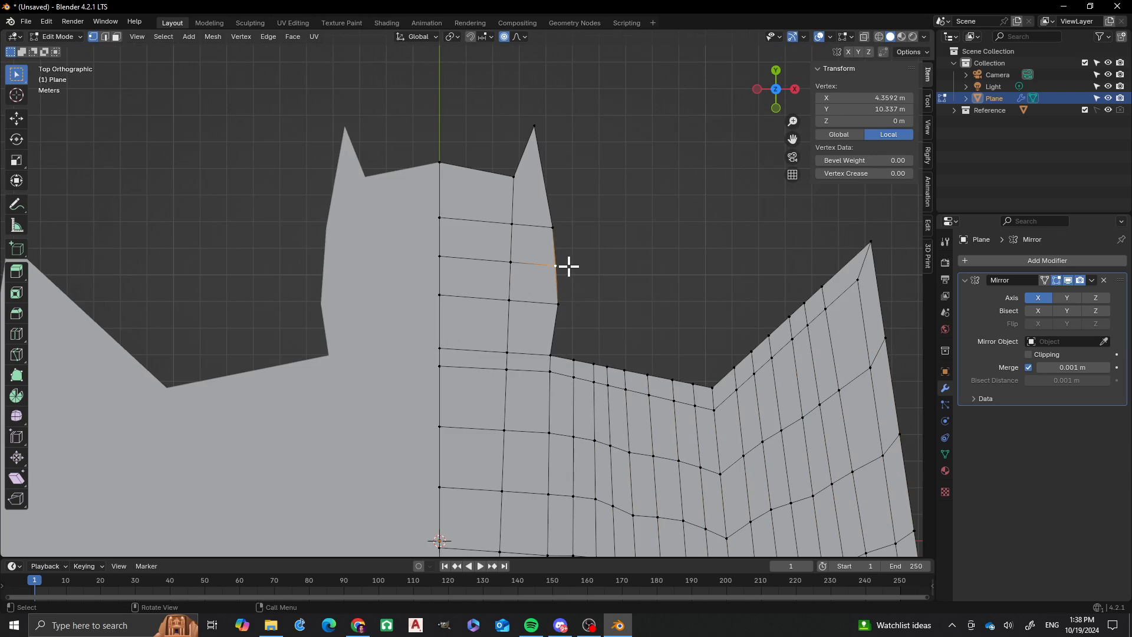
pyautogui.press('g')
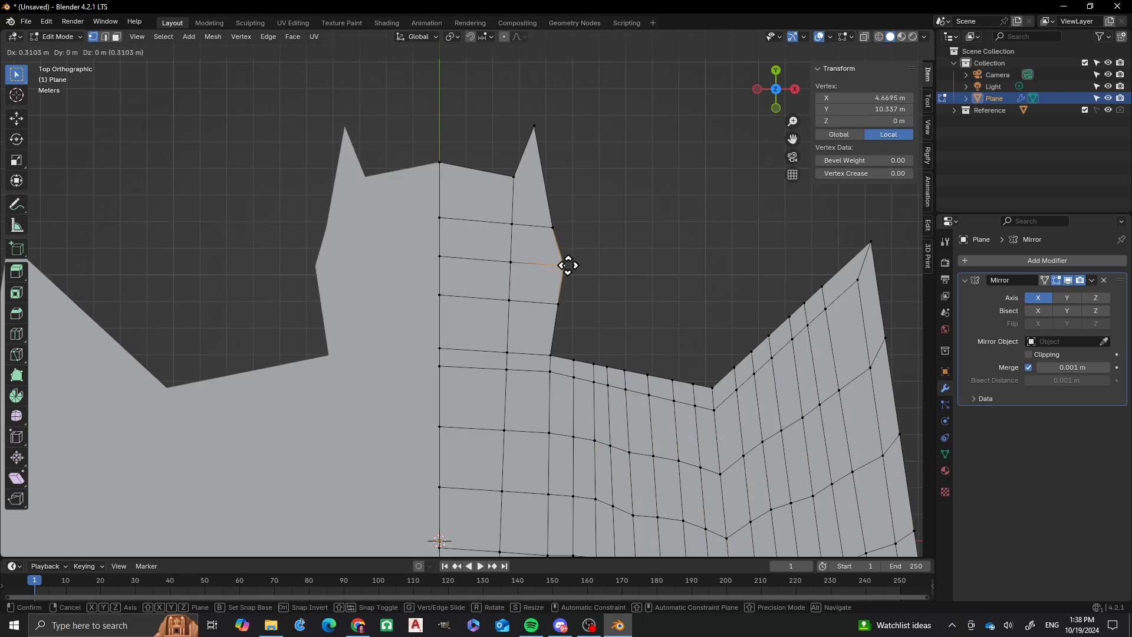
pyautogui.rightClick(566, 266)
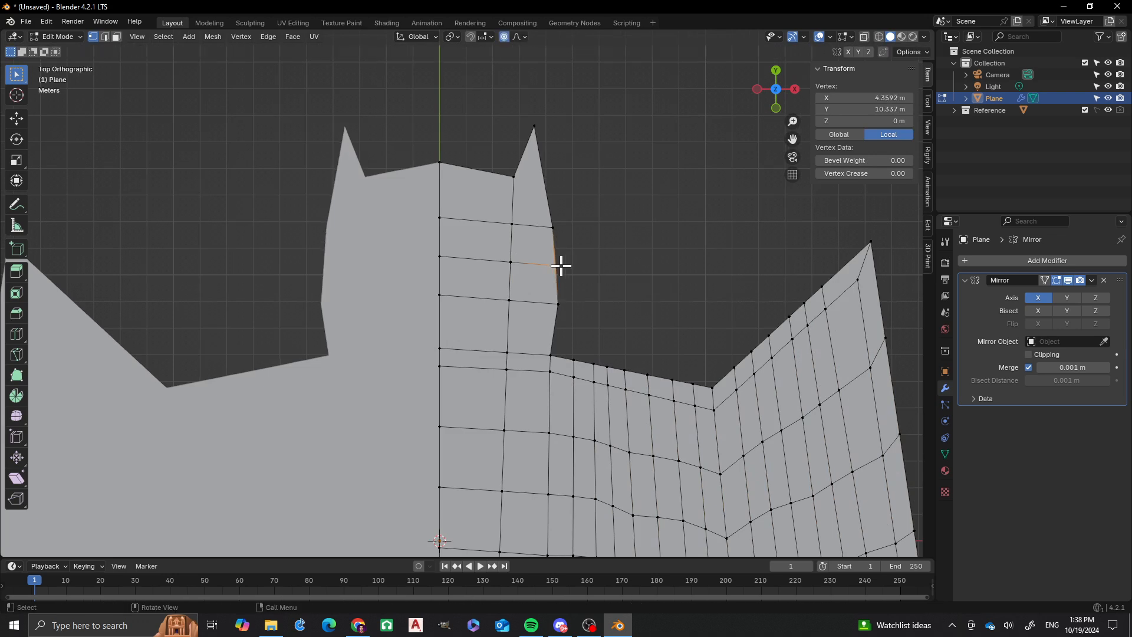
pyautogui.press('g')
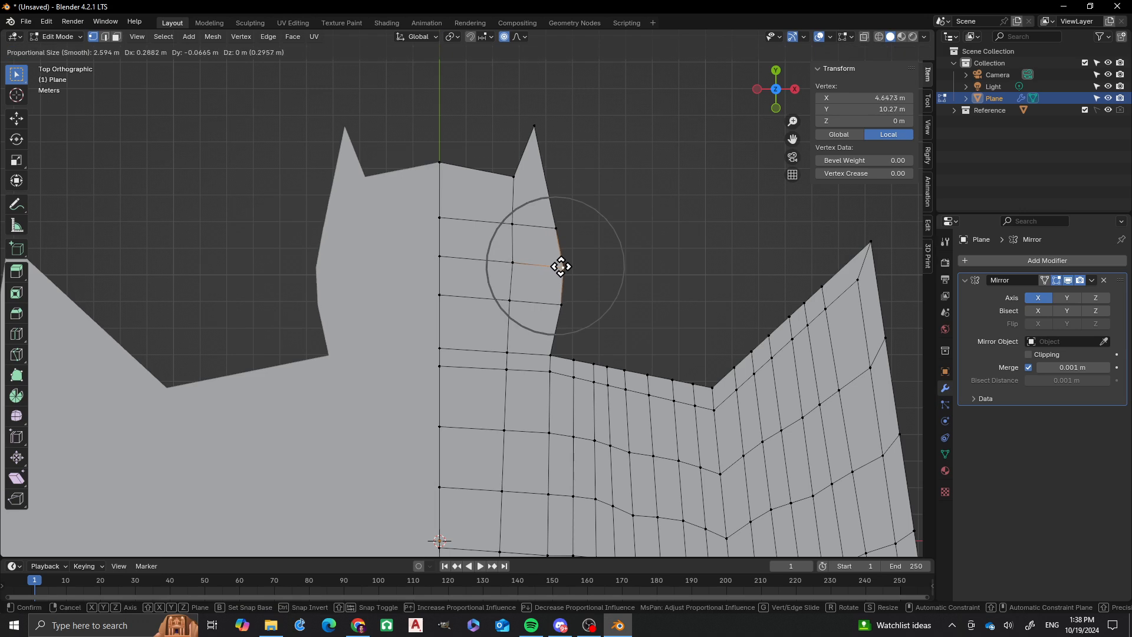
pyautogui.click(560, 263)
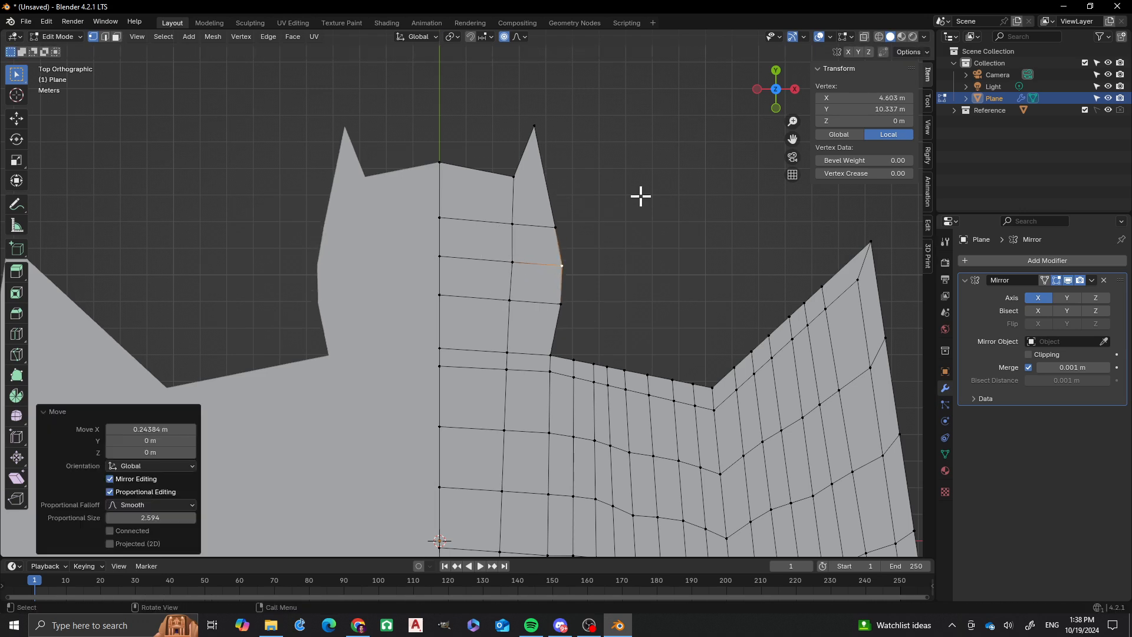
pyautogui.click(640, 194)
# Turn off proportional editing and add a circle to the mesh at the origin
pyautogui.scroll(-4, 522, 239)
pyautogui.scroll(-4, 521, 239)
pyautogui.moveTo(477, 284); pyautogui.dragTo(478, 283, button='middle')
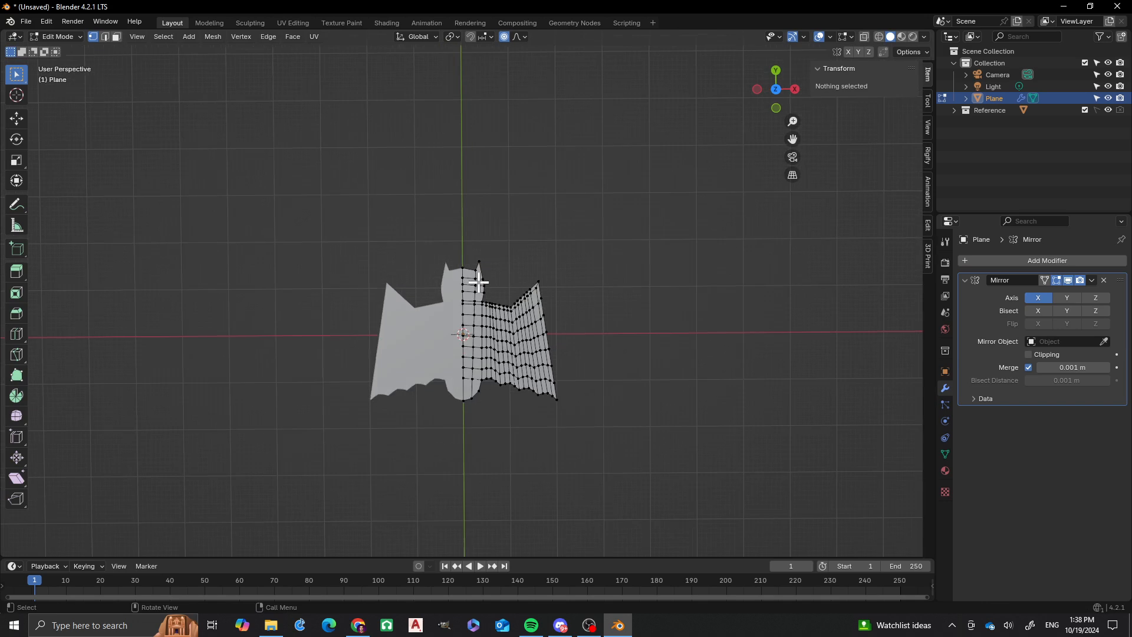
pyautogui.scroll(3, 459, 285)
pyautogui.scroll(2, 463, 330)
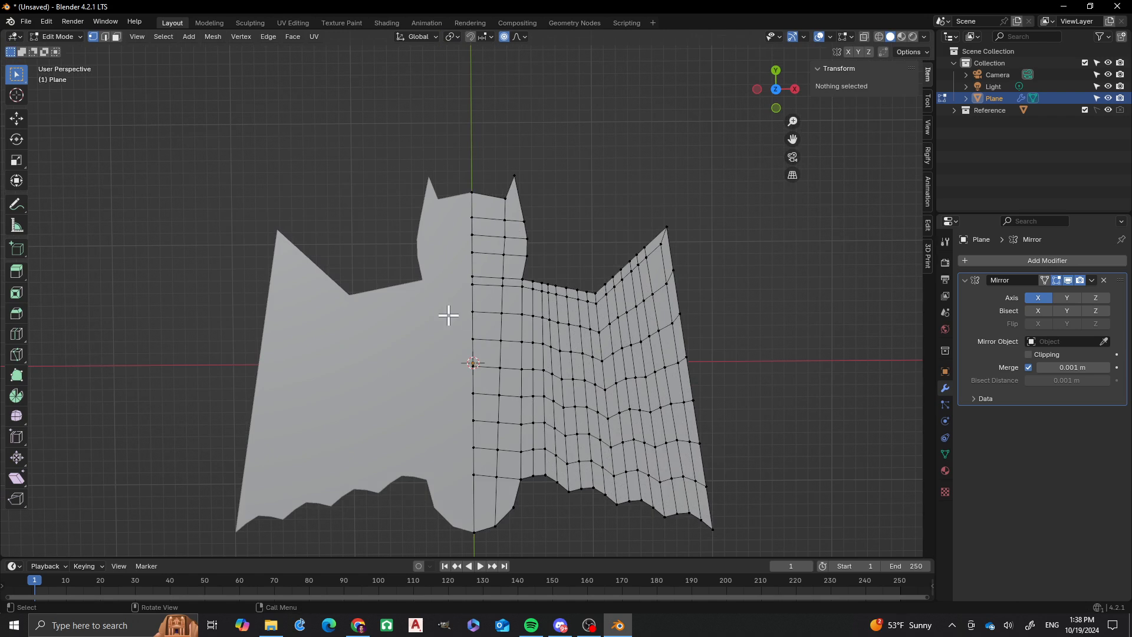
pyautogui.hotkey('shift', 'a')
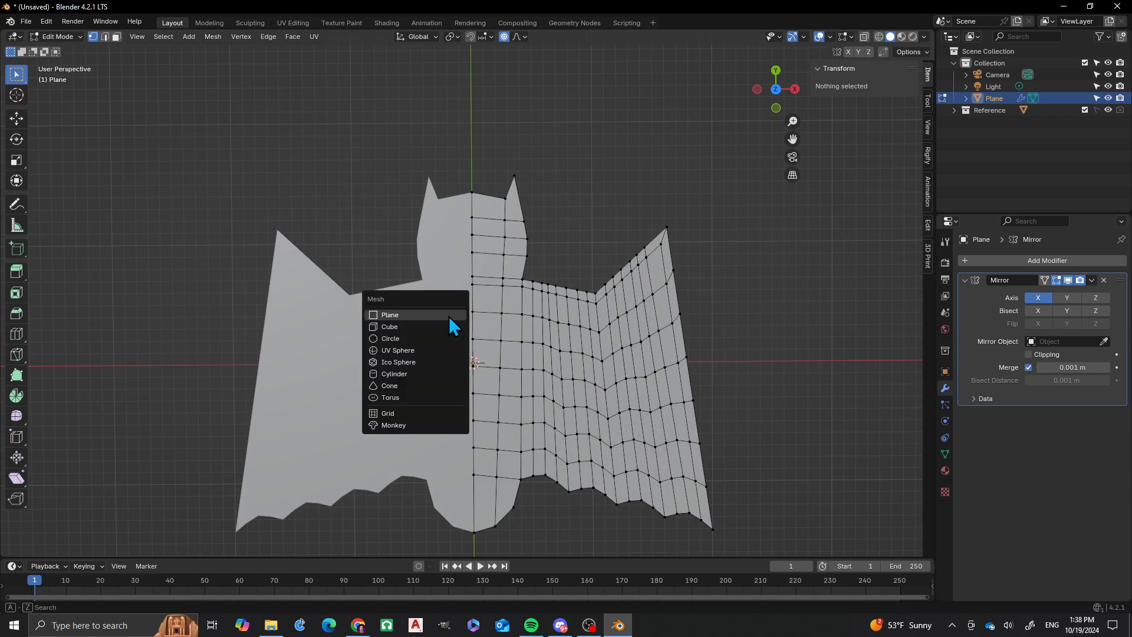
pyautogui.click(417, 338)
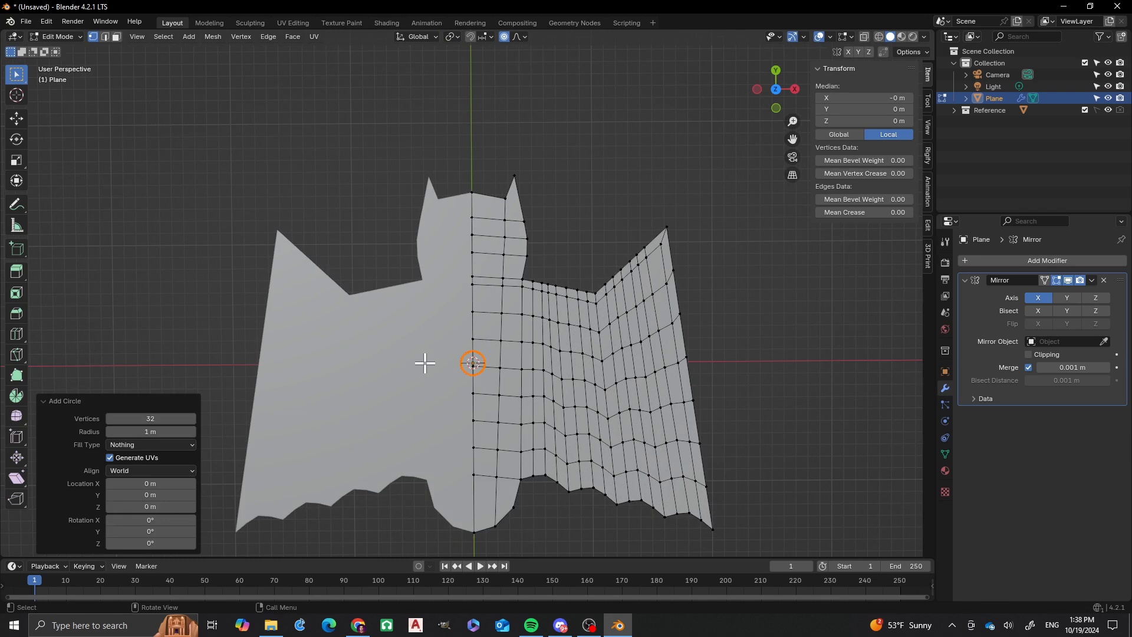
pyautogui.press('o')
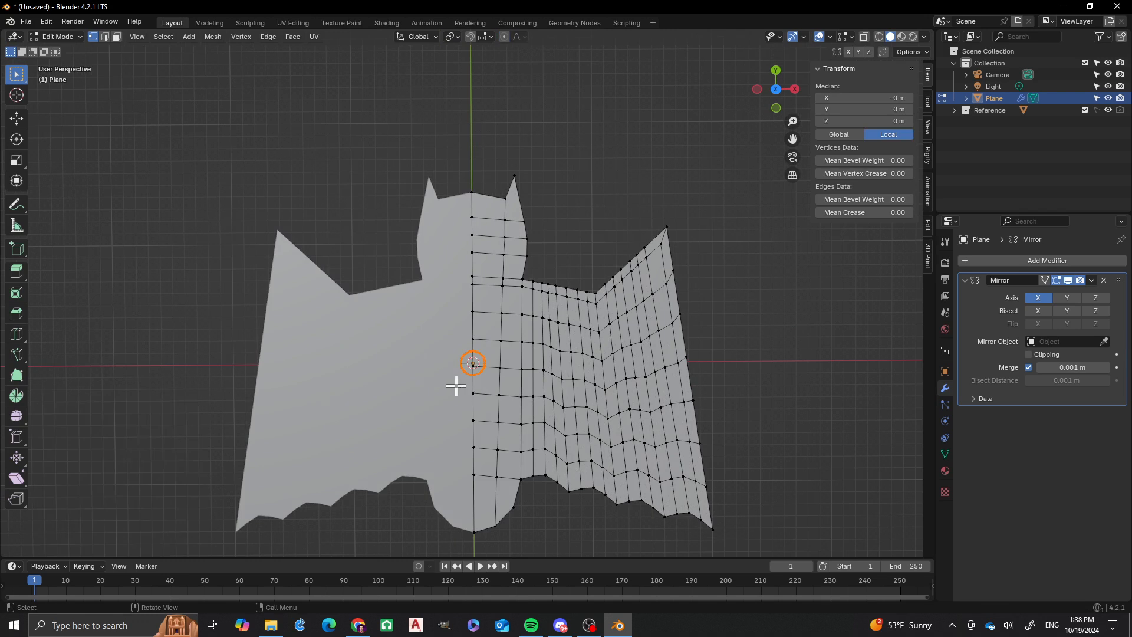
pyautogui.hotkey('ctrl', 'z')
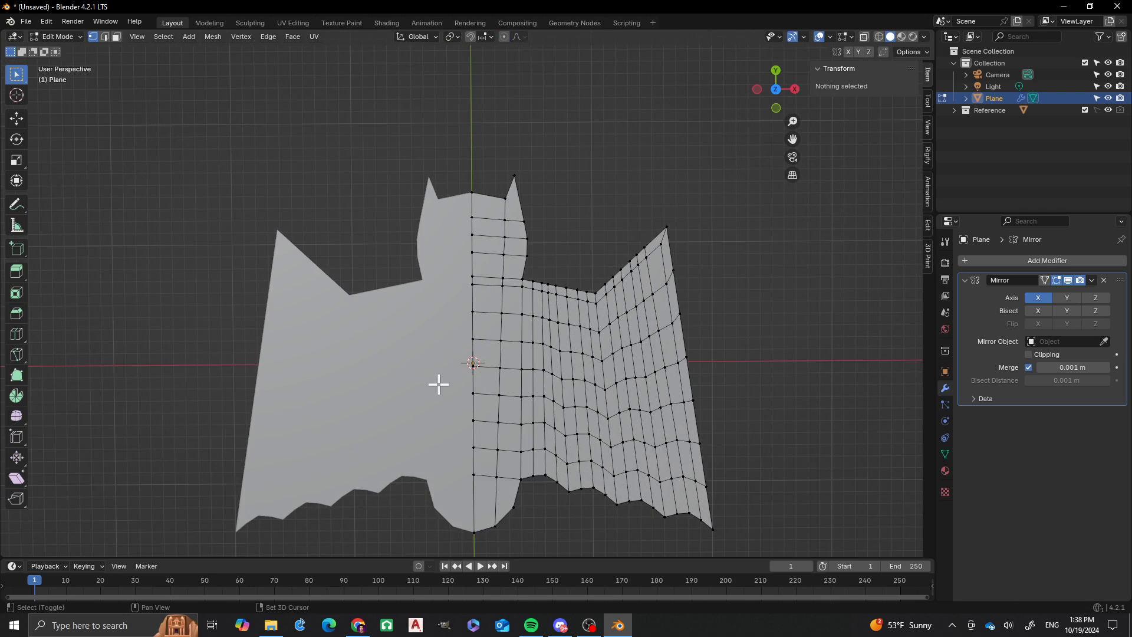
pyautogui.hotkey('shift', 'a')
pyautogui.click(430, 384)
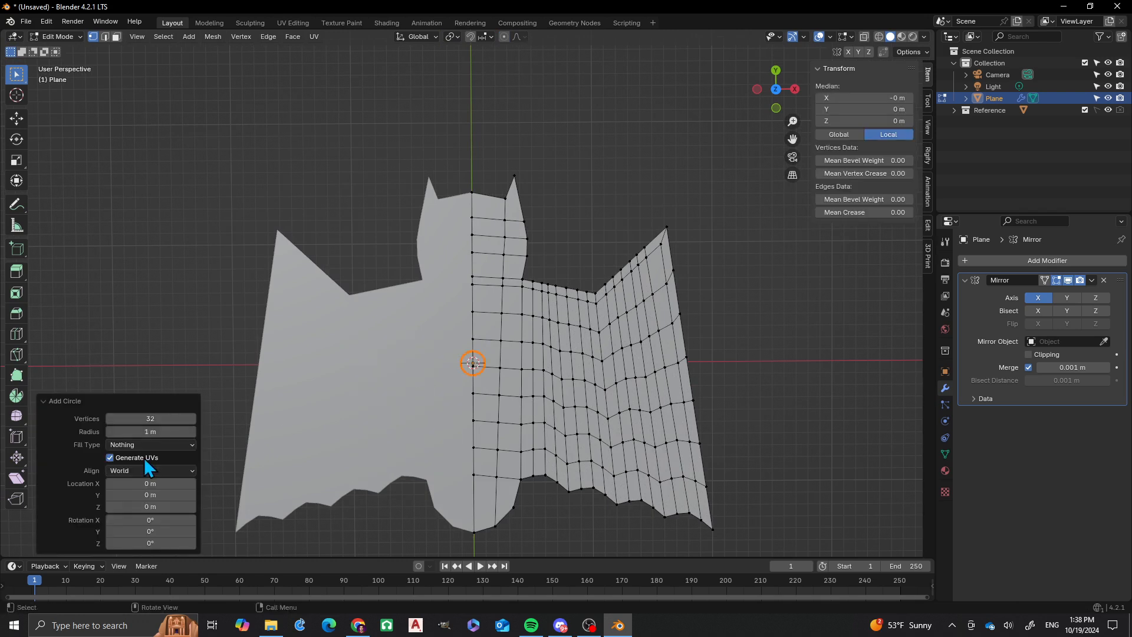
# Set the new circle to 8 vertices with a radius of 2 m
pyautogui.click(159, 418)
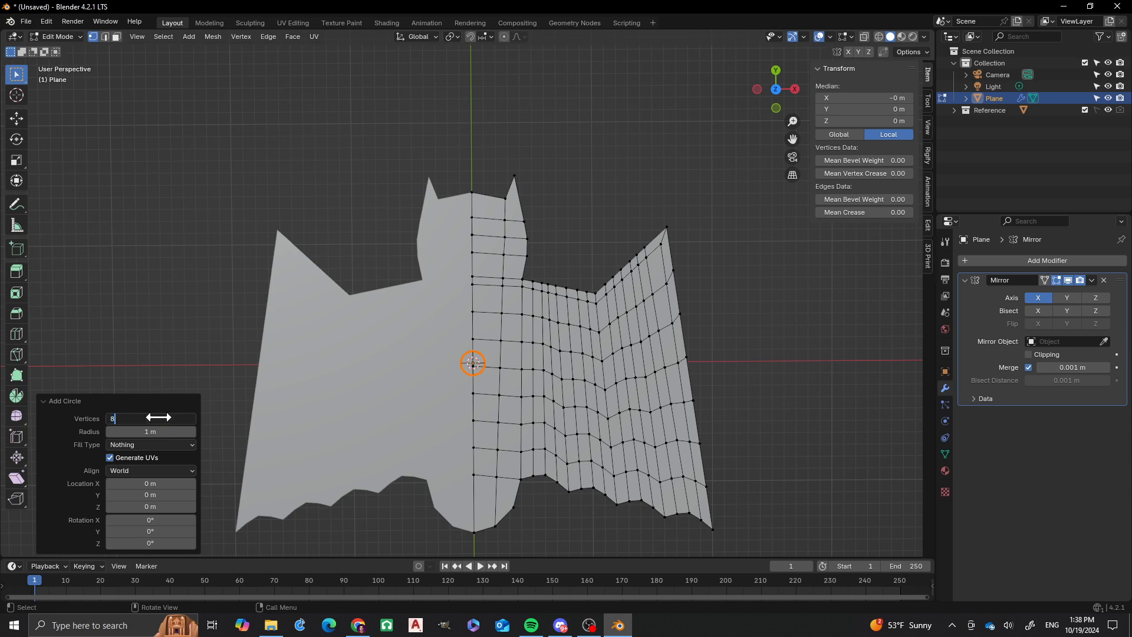
pyautogui.write('8')
pyautogui.press('Return')
pyautogui.scroll(3, 473, 380)
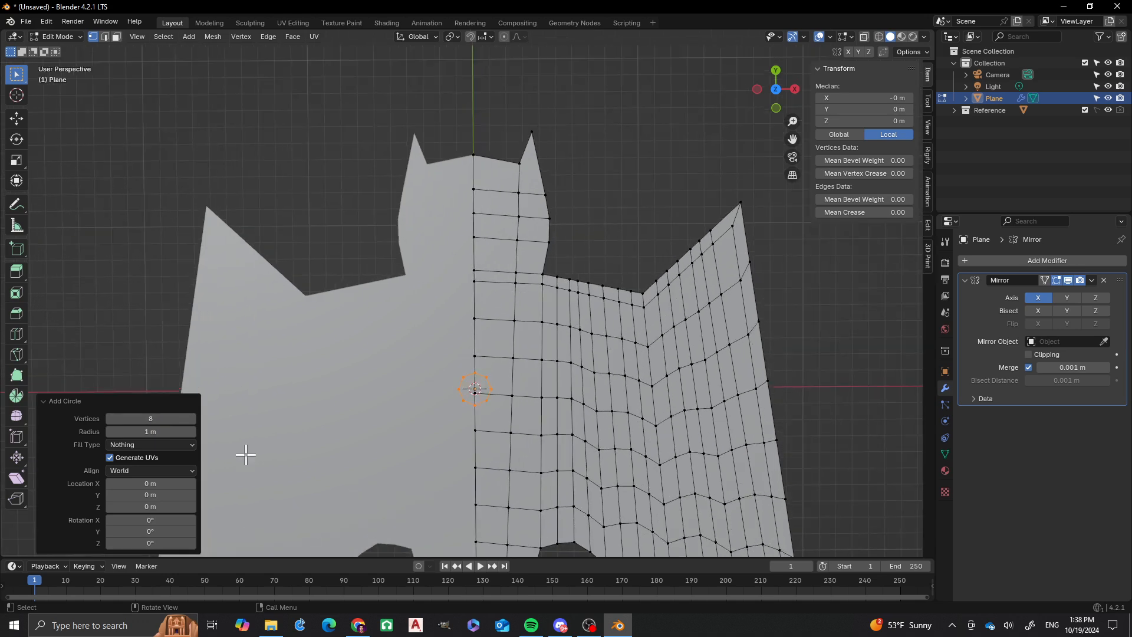
pyautogui.click(150, 432)
pyautogui.write('2')
pyautogui.press('Return')
# Move the circle about 15.42 m along Y so it overlaps the top of the head between the ears
pyautogui.press('g')
pyautogui.press('y')
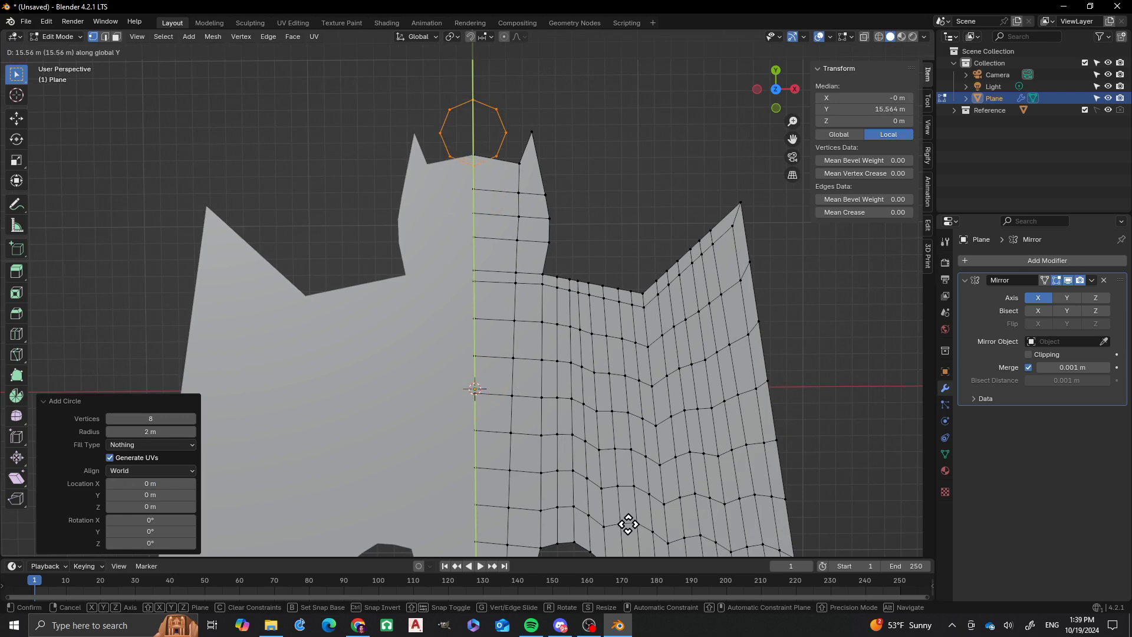
pyautogui.click(628, 524)
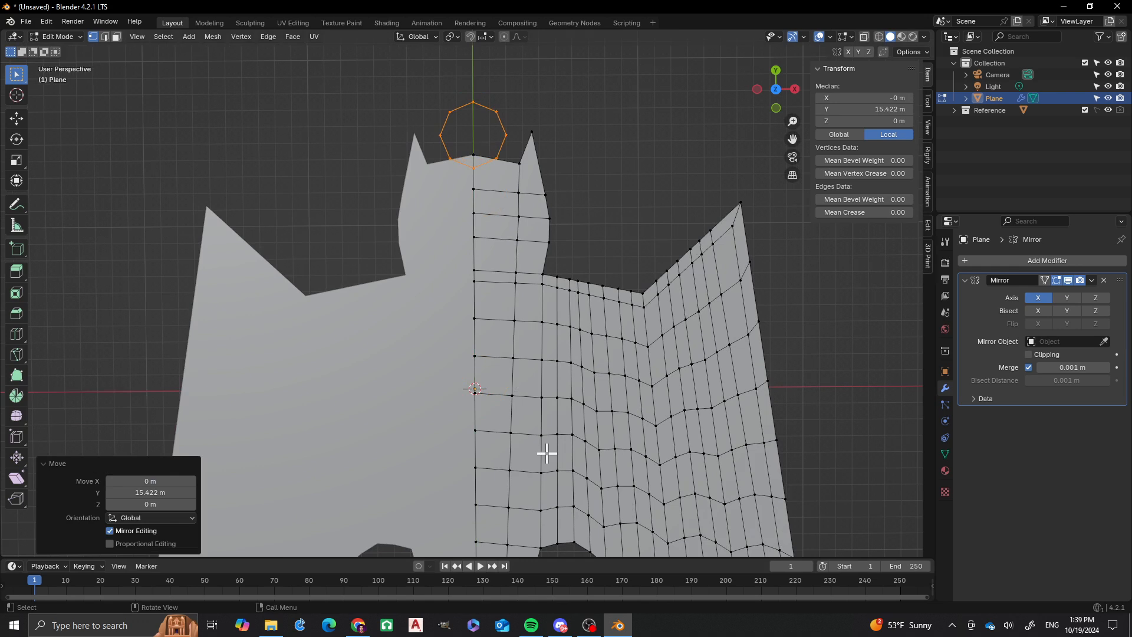
# Extrude the circle's edges and scale them outward by about 1.376 to form a flat ring
pyautogui.scroll(-1, 492, 337)
pyautogui.keyDown('shift'); pyautogui.moveTo(492, 337); pyautogui.dragTo(505, 391, button='middle'); pyautogui.keyUp('shift')
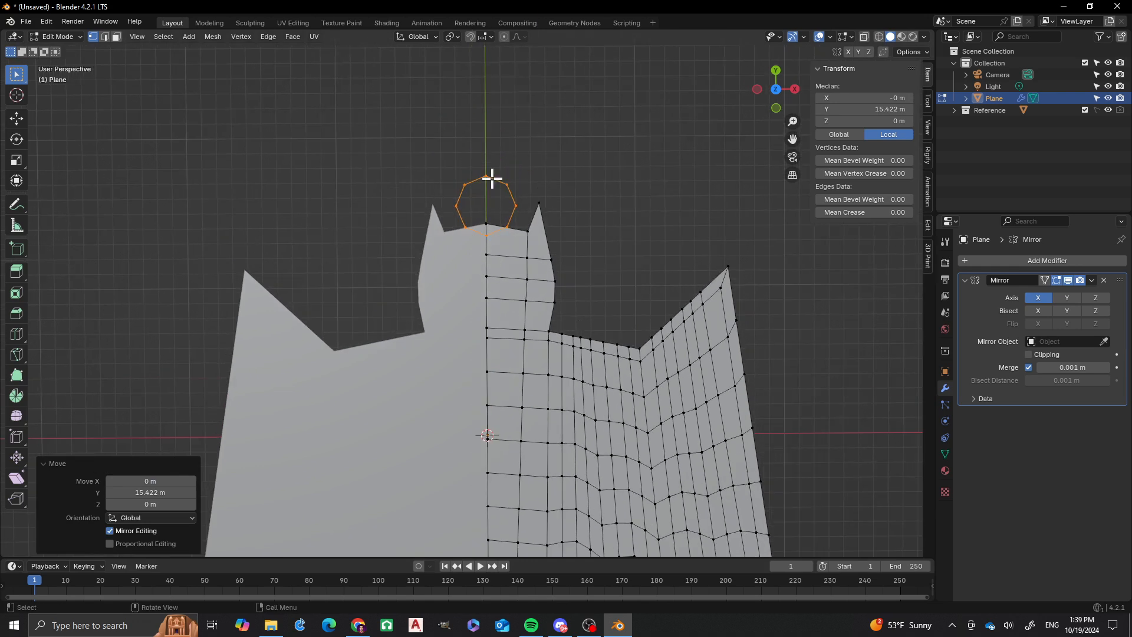
pyautogui.scroll(1, 491, 178)
pyautogui.keyDown('ctrl'); pyautogui.moveTo(492, 178); pyautogui.dragTo(501, 242, button='middle'); pyautogui.keyUp('ctrl')
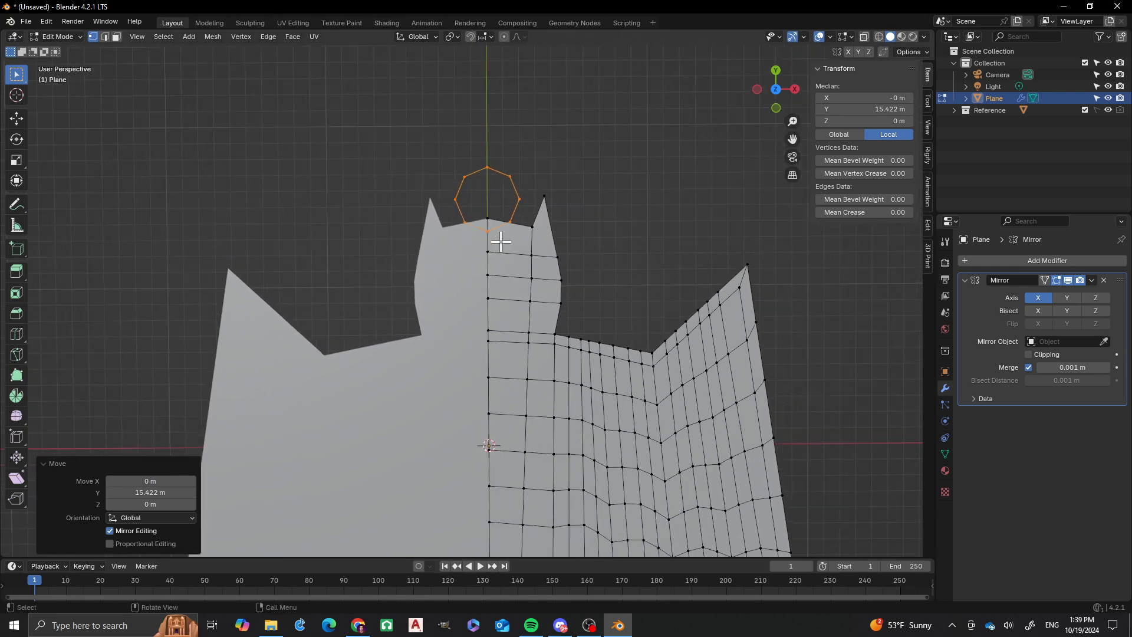
pyautogui.press('s')
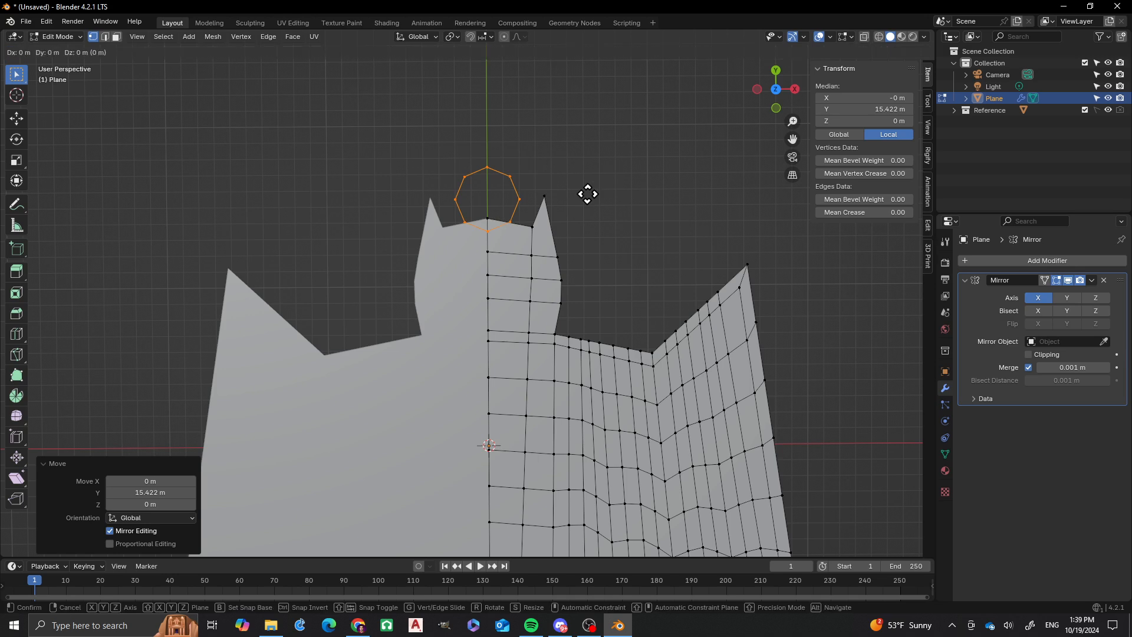
pyautogui.click(623, 196)
# Examine how the ring sits between the ears and how its size compares with the head and whole bat
pyautogui.scroll(-1, 439, 207)
pyautogui.scroll(-4, 469, 213)
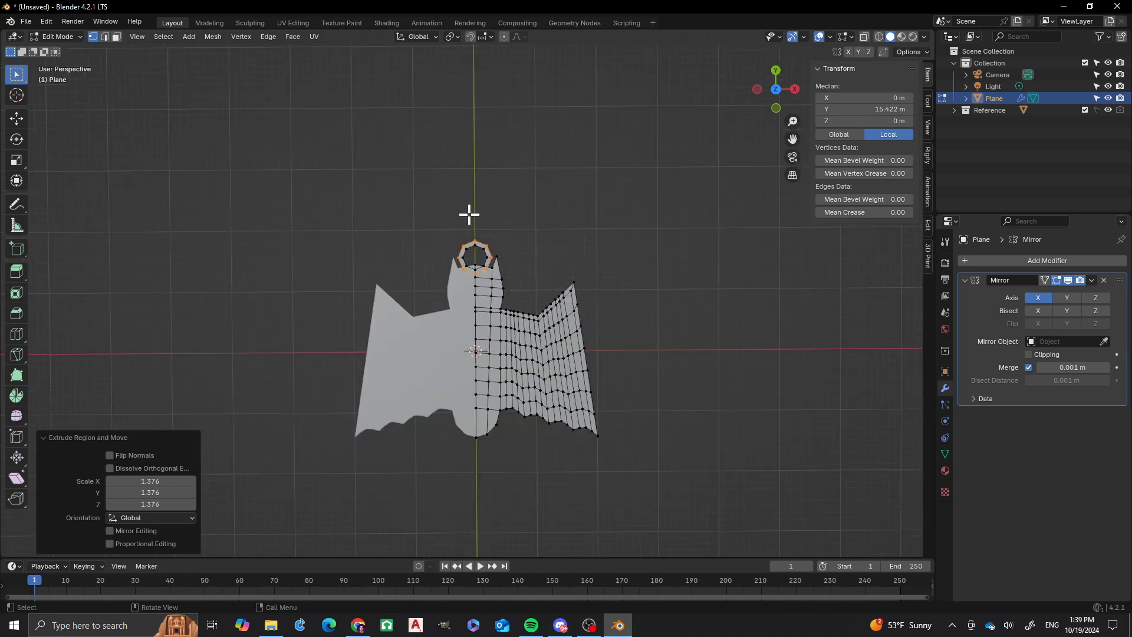
pyautogui.keyDown('shift'); pyautogui.moveTo(451, 274); pyautogui.dragTo(444, 370, button='middle'); pyautogui.keyUp('shift')
pyautogui.scroll(4, 476, 382)
pyautogui.scroll(5, 473, 389)
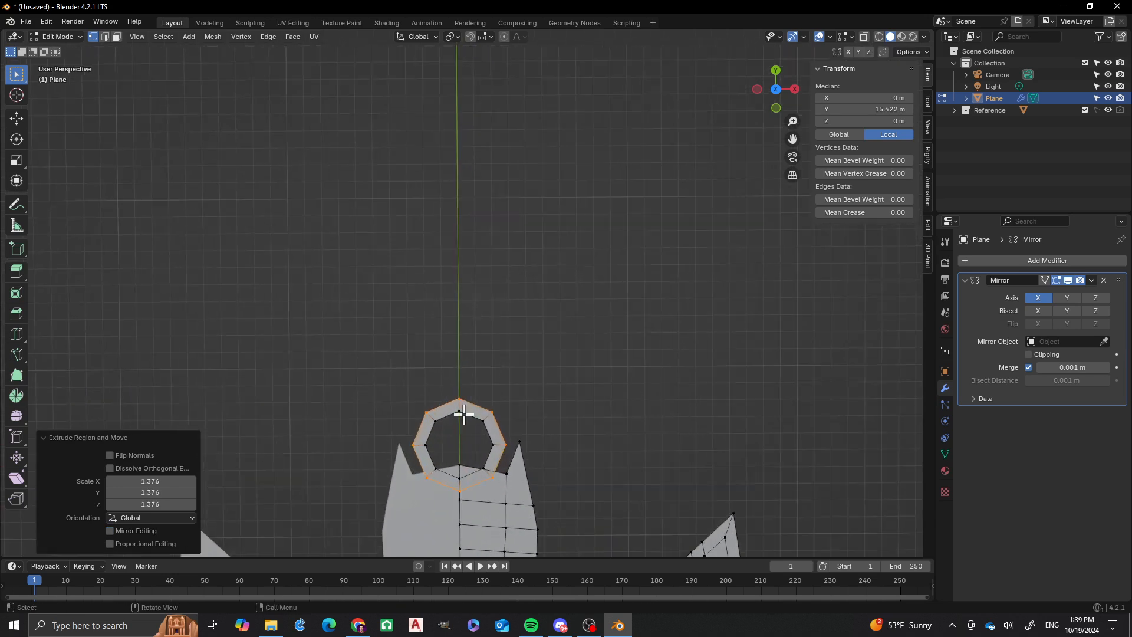
pyautogui.keyDown('shift'); pyautogui.moveTo(462, 429); pyautogui.dragTo(433, 158, button='middle'); pyautogui.keyUp('shift')
pyautogui.moveTo(447, 295)
pyautogui.keyDown('shift'); pyautogui.mouseDown(button='middle')
pyautogui.moveTo(453, 179)
pyautogui.moveTo(440, 152)
pyautogui.mouseUp(button='middle'); pyautogui.keyUp('shift')
pyautogui.keyDown('shift'); pyautogui.moveTo(455, 236); pyautogui.dragTo(450, 207, button='middle'); pyautogui.keyUp('shift')
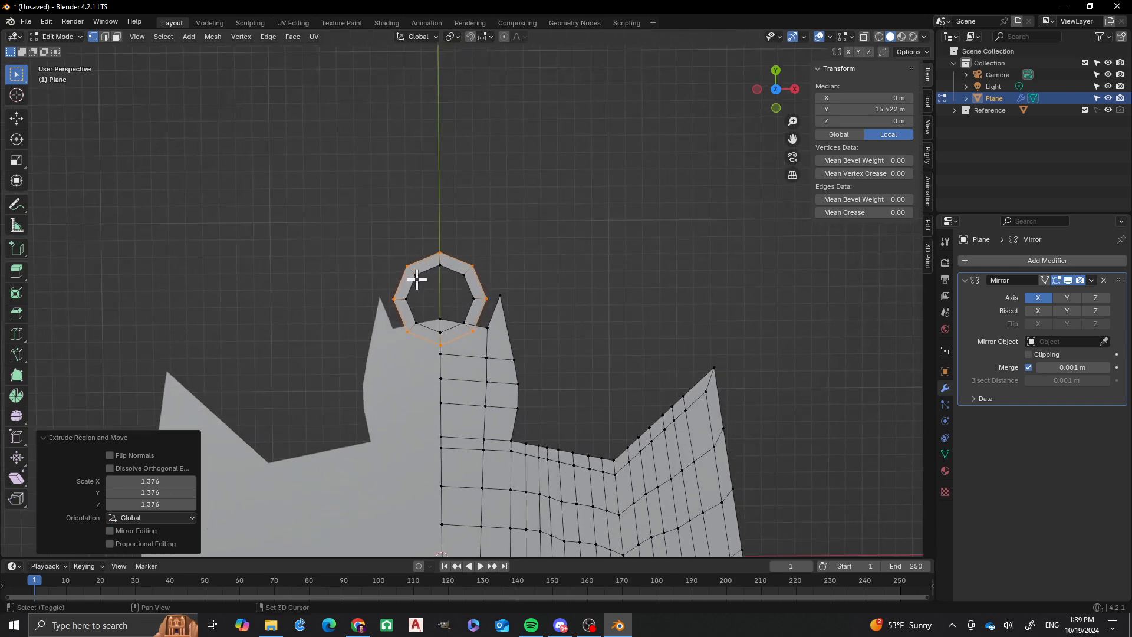
pyautogui.keyDown('shift'); pyautogui.moveTo(425, 250); pyautogui.dragTo(435, 218, button='middle'); pyautogui.keyUp('shift')
pyautogui.scroll(3, 463, 330)
pyautogui.scroll(-1, 443, 335)
pyautogui.scroll(2, 430, 288)
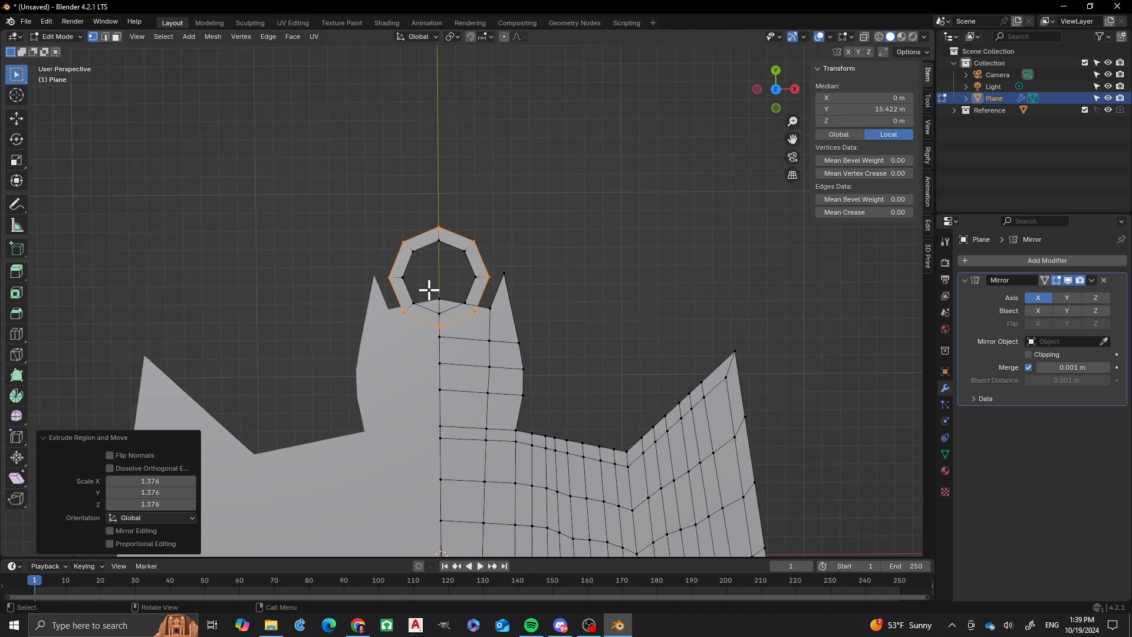
pyautogui.scroll(-5, 430, 287)
pyautogui.keyDown('shift'); pyautogui.moveTo(481, 260); pyautogui.dragTo(477, 165, button='middle'); pyautogui.keyUp('shift')
pyautogui.scroll(4, 466, 166)
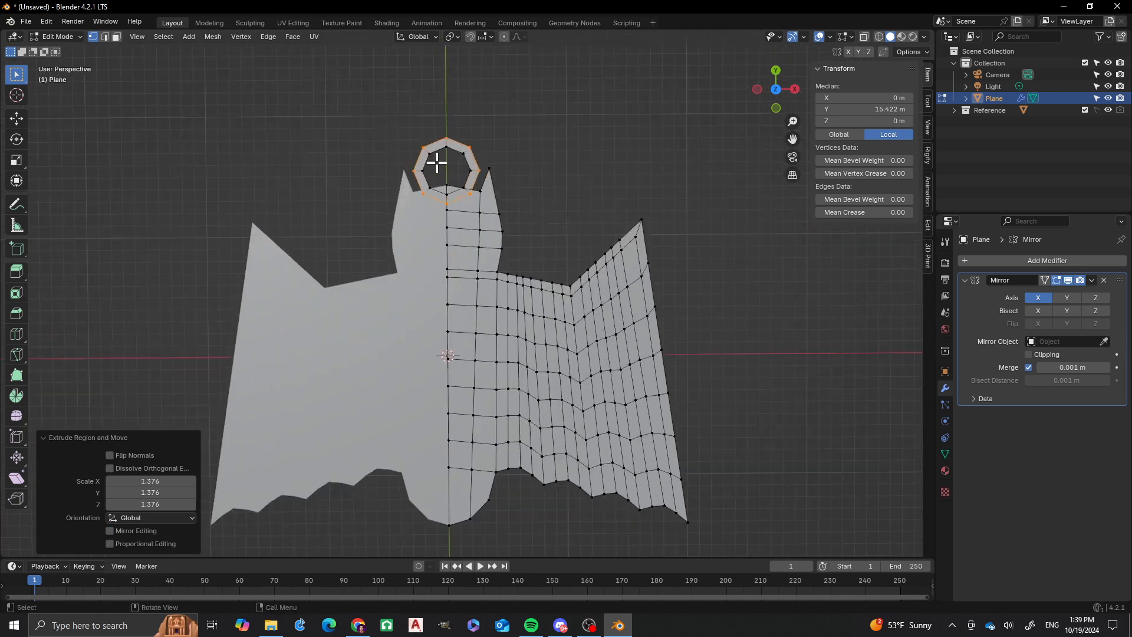
pyautogui.keyDown('shift'); pyautogui.moveTo(441, 352); pyautogui.dragTo(440, 367, button='middle'); pyautogui.keyUp('shift')
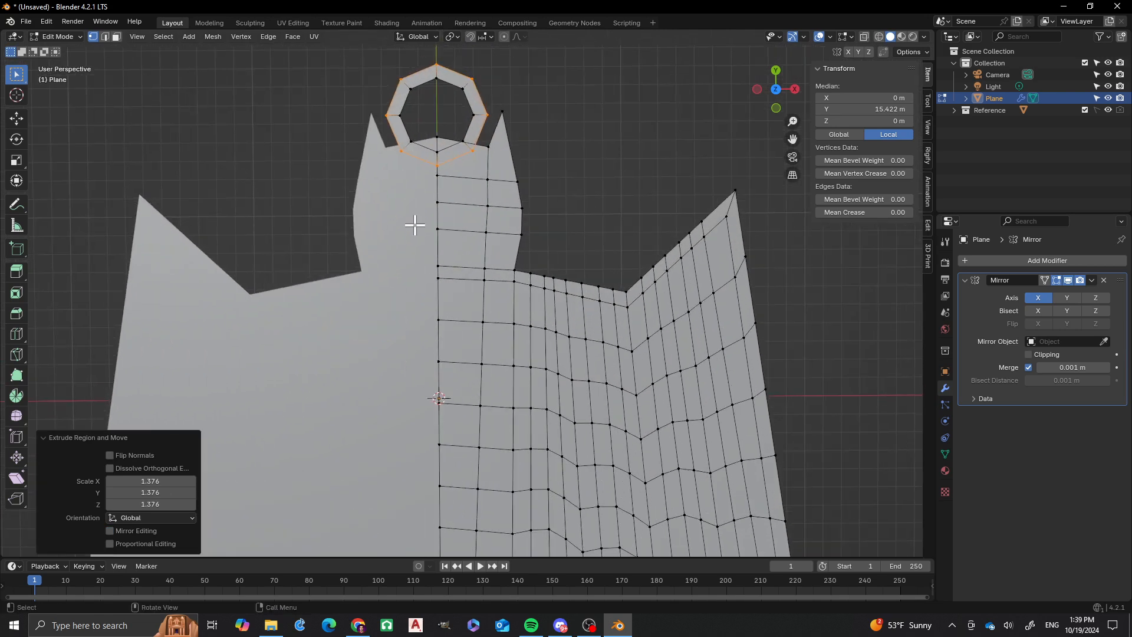
pyautogui.scroll(-1, 413, 222)
pyautogui.keyDown('shift'); pyautogui.moveTo(399, 169); pyautogui.dragTo(415, 331, button='middle'); pyautogui.keyUp('shift')
pyautogui.keyDown('shift'); pyautogui.moveTo(411, 198); pyautogui.dragTo(411, 337, button='middle'); pyautogui.keyUp('shift')
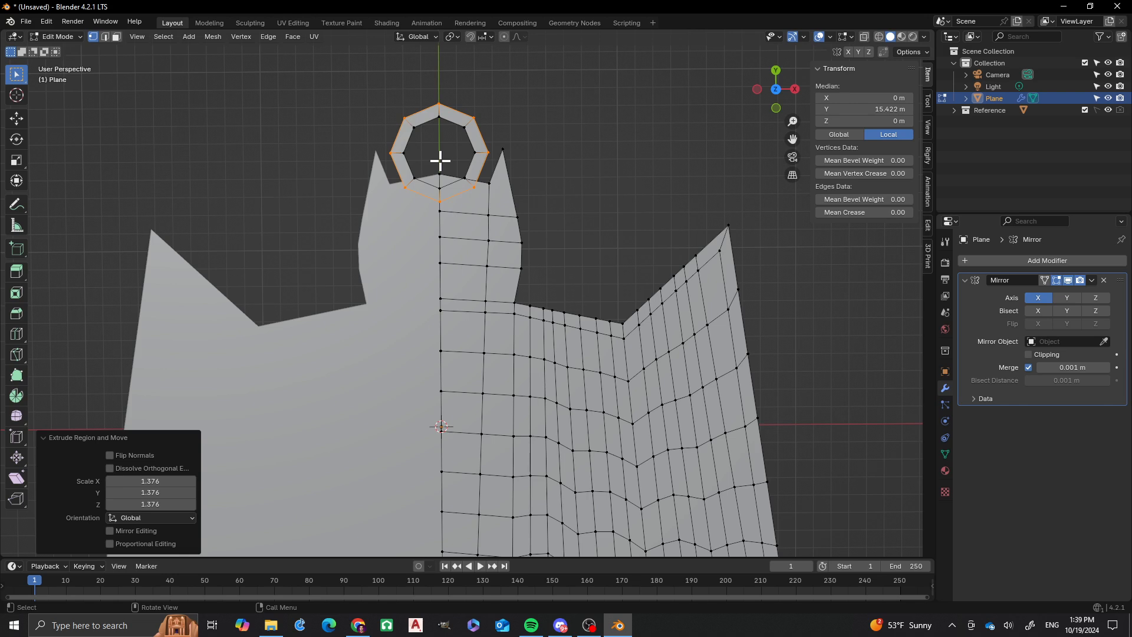
pyautogui.moveTo(445, 166); pyautogui.dragTo(399, 424, button='middle')
pyautogui.scroll(-3, 429, 216)
pyautogui.scroll(4, 496, 371)
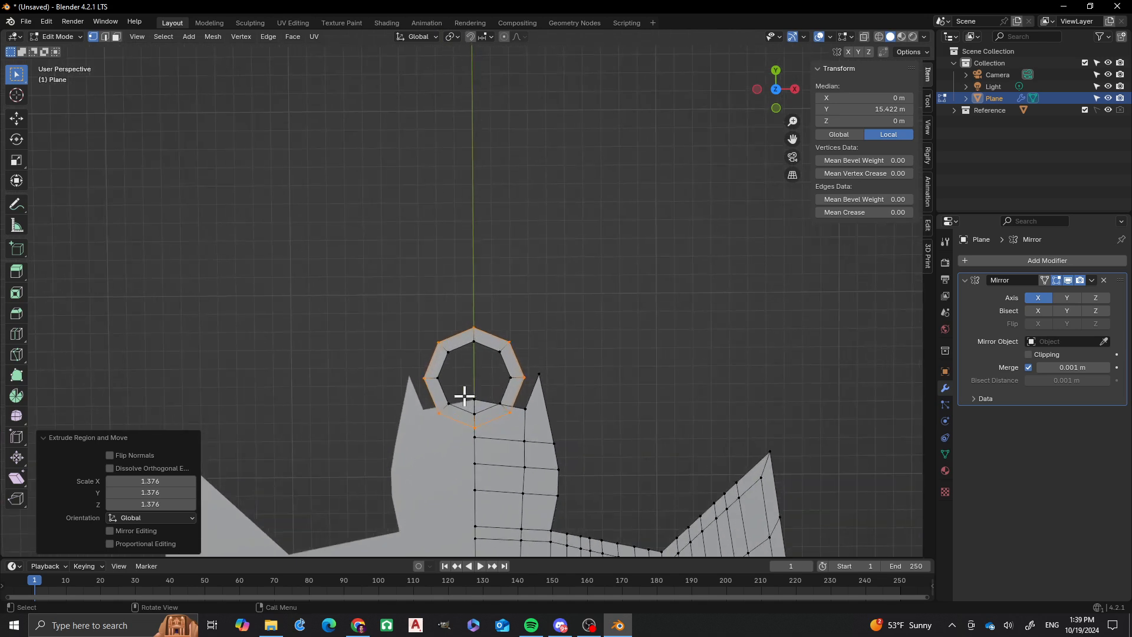
pyautogui.keyDown('shift'); pyautogui.moveTo(456, 324); pyautogui.dragTo(451, 315, button='middle'); pyautogui.keyUp('shift')
pyautogui.scroll(1, 551, 366)
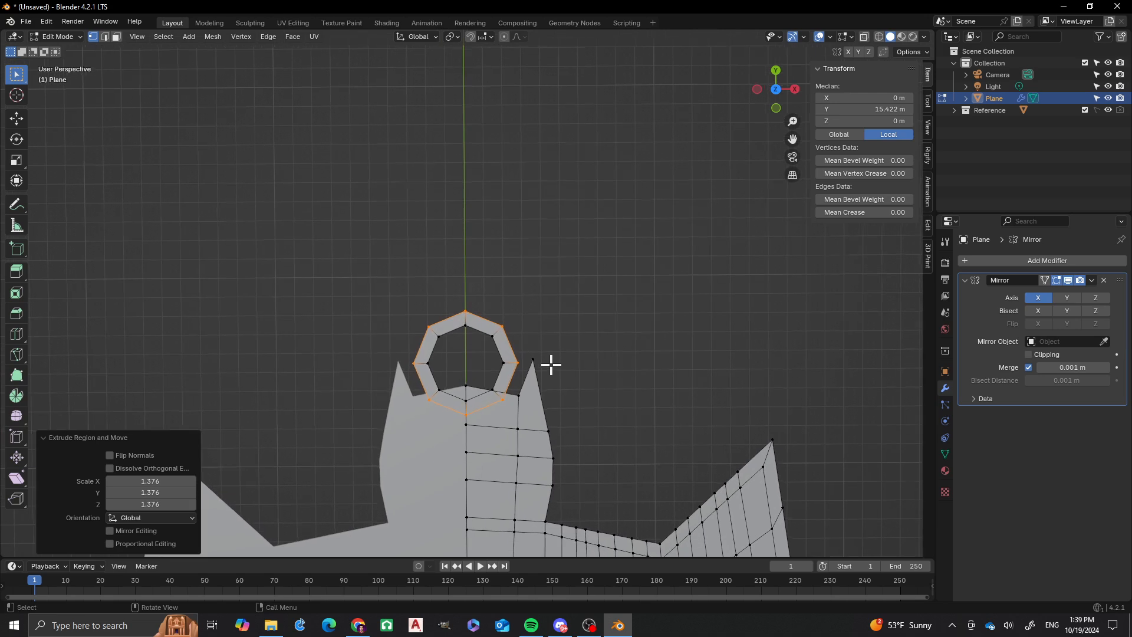
# Clear the selection and isolate the bat mesh in local view
pyautogui.click(580, 342)
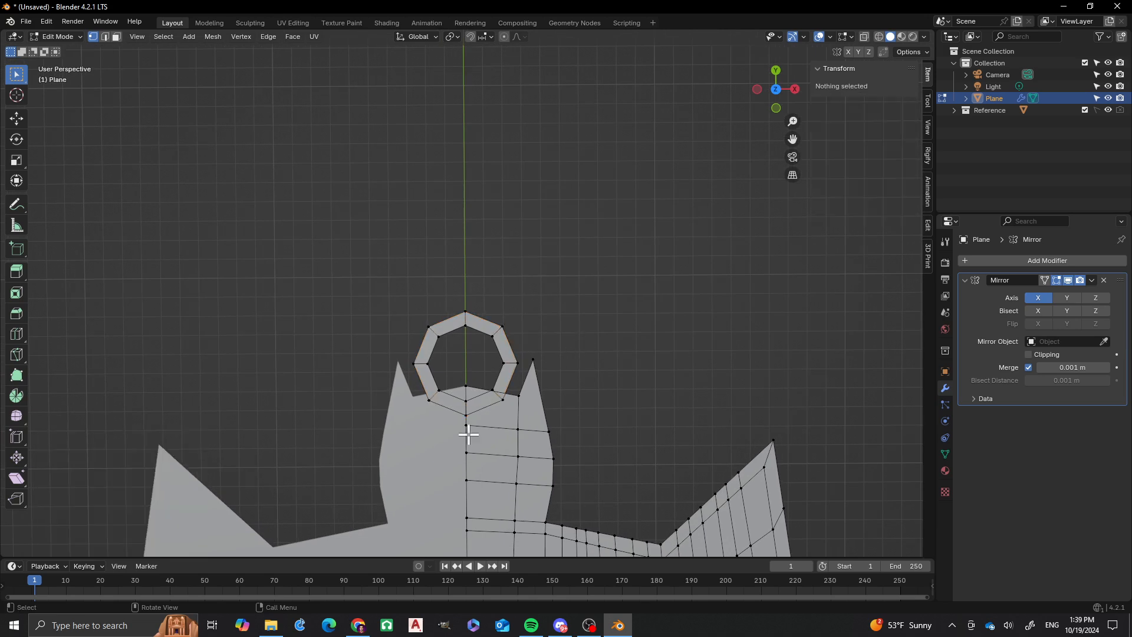
pyautogui.scroll(6, 468, 409)
pyautogui.scroll(-4, 468, 410)
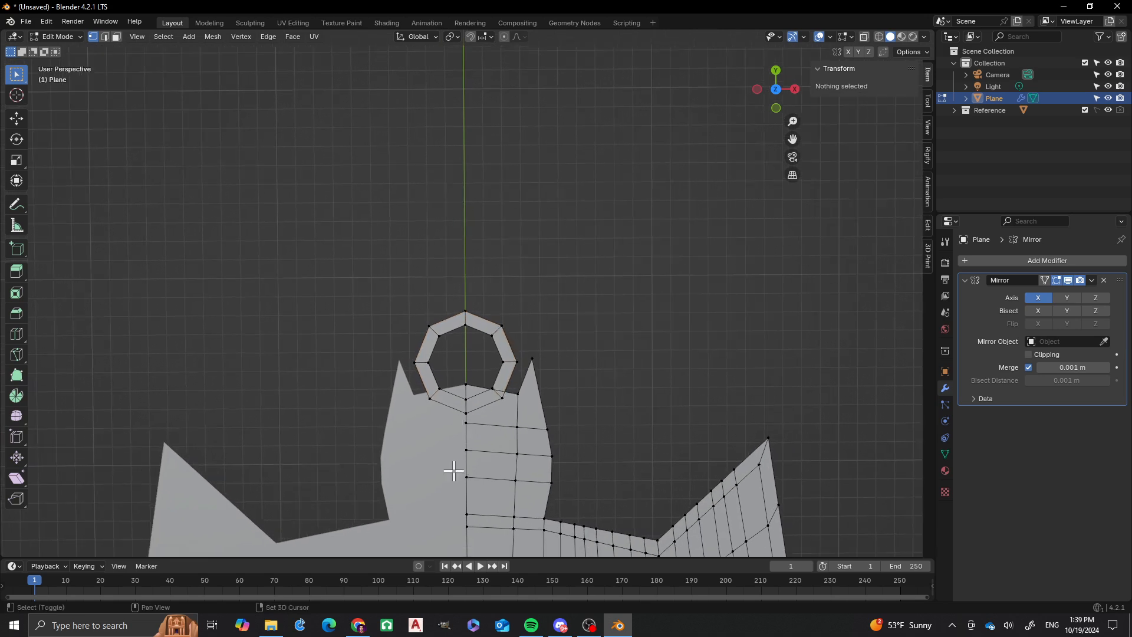
pyautogui.scroll(-5, 434, 286)
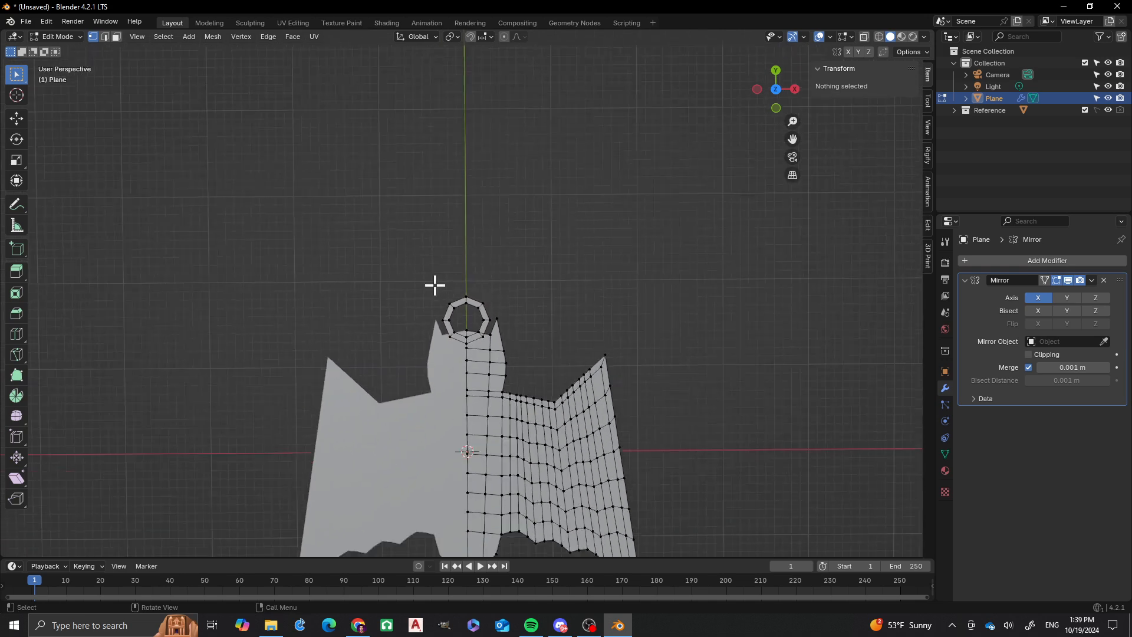
pyautogui.keyDown('shift'); pyautogui.moveTo(431, 318); pyautogui.dragTo(401, 192, button='middle'); pyautogui.keyUp('shift')
pyautogui.scroll(4, 399, 154)
pyautogui.scroll(2, 399, 154)
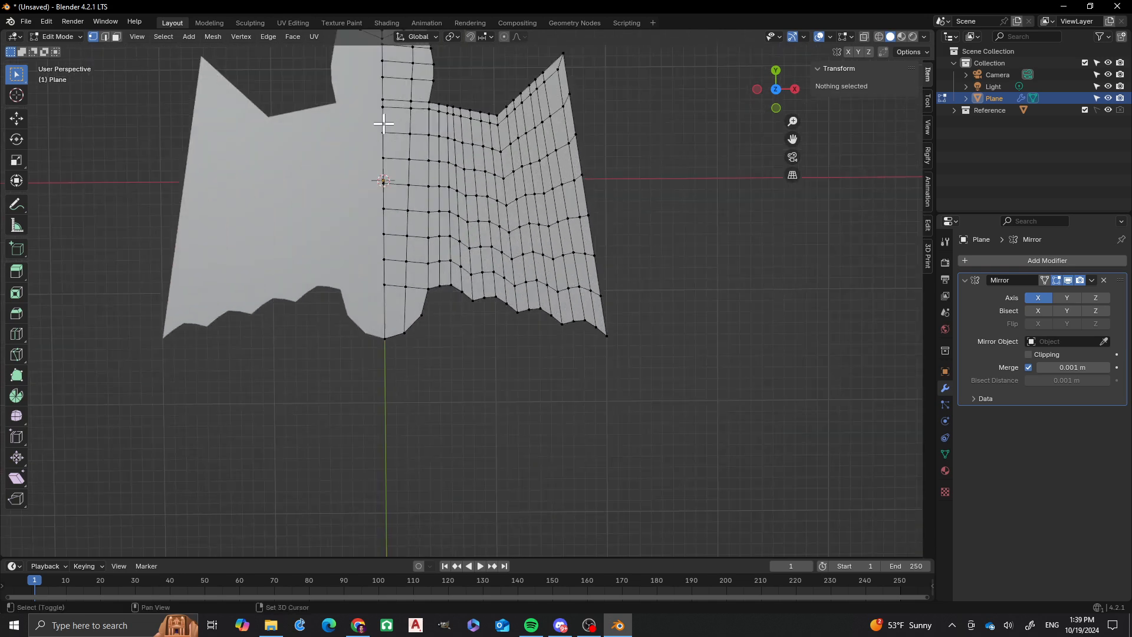
pyautogui.keyDown('shift'); pyautogui.moveTo(384, 126); pyautogui.dragTo(394, 284, button='middle'); pyautogui.keyUp('shift')
pyautogui.keyDown('shift'); pyautogui.moveTo(381, 163); pyautogui.dragTo(454, 342, button='middle'); pyautogui.keyUp('shift')
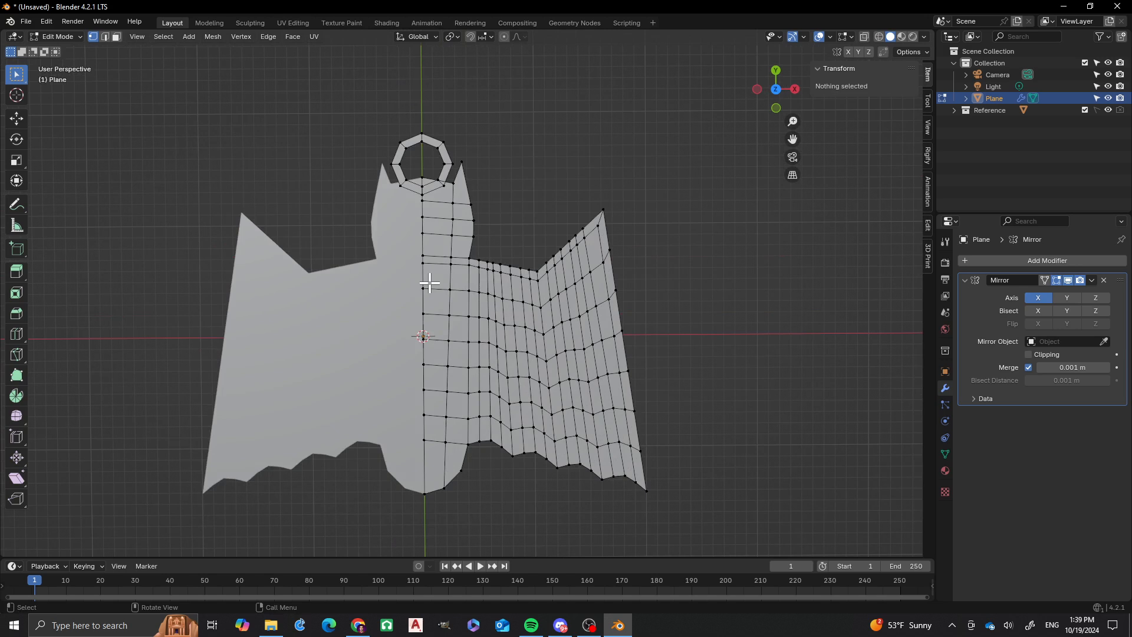
pyautogui.press('/')
# Circle-select the six ring vertices on the negative X side of the centre line and delete them
pyautogui.scroll(8, 451, 168)
pyautogui.scroll(-4, 446, 181)
pyautogui.keyDown('shift'); pyautogui.moveTo(446, 189); pyautogui.dragTo(452, 288, button='middle'); pyautogui.keyUp('shift')
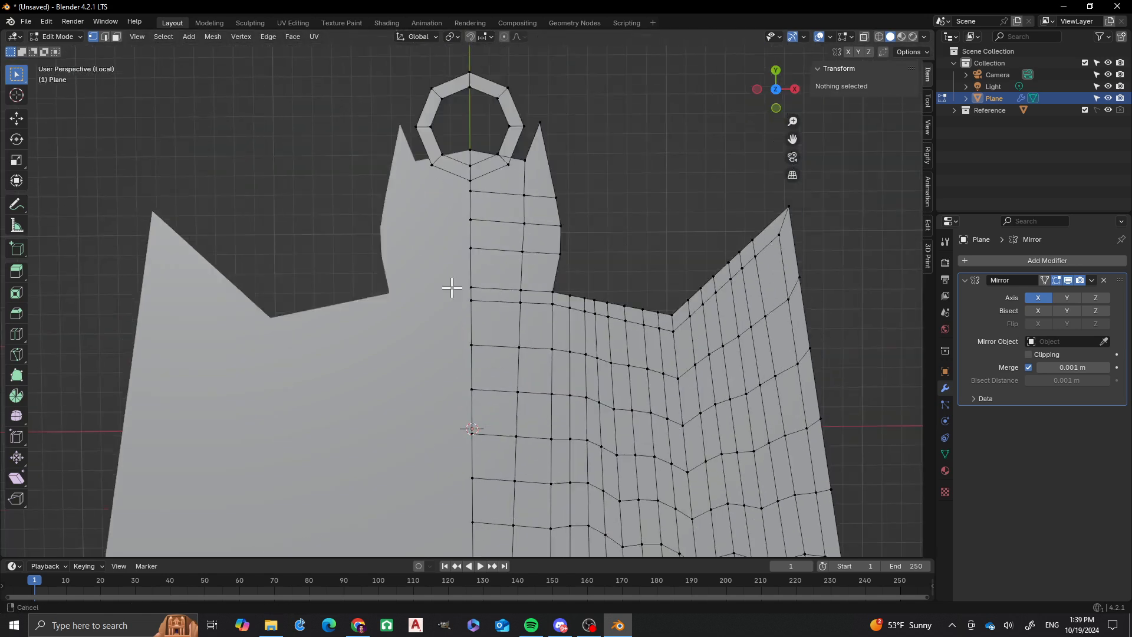
pyautogui.scroll(5, 470, 174)
pyautogui.keyDown('shift'); pyautogui.moveTo(457, 118); pyautogui.dragTo(434, 313, button='middle'); pyautogui.keyUp('shift')
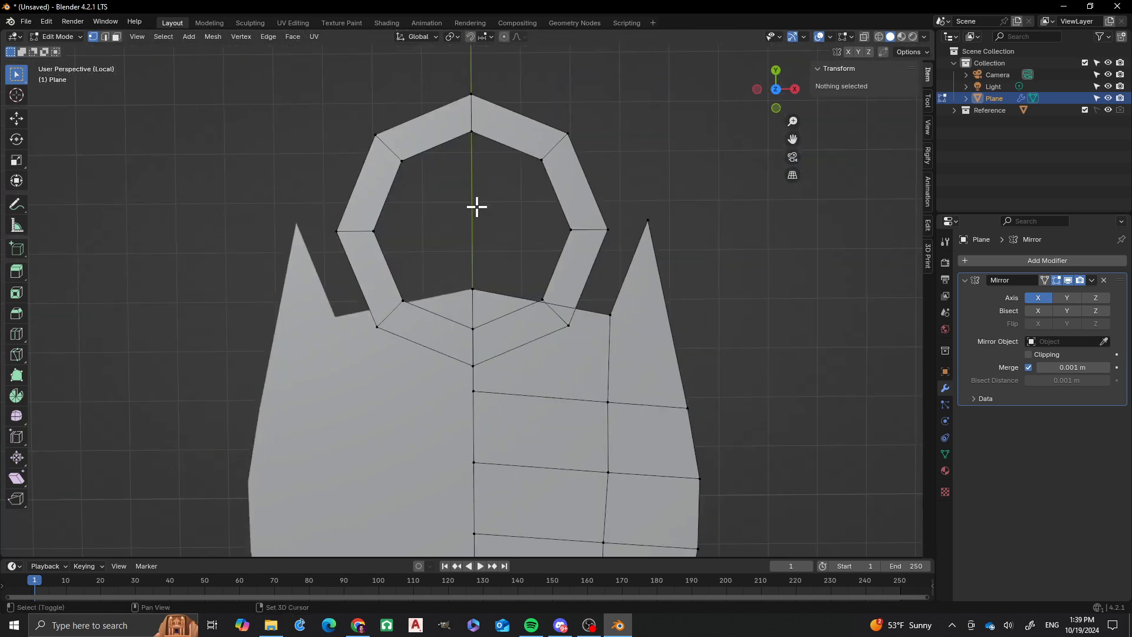
pyautogui.scroll(2, 472, 230)
pyautogui.scroll(1, 498, 324)
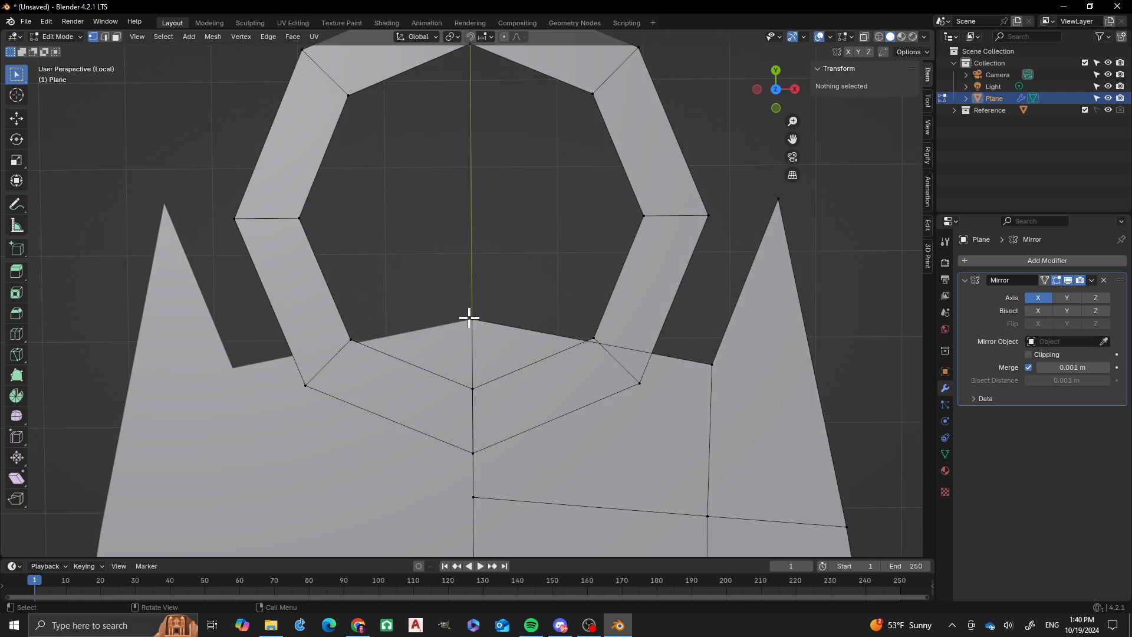
pyautogui.keyDown('shift'); pyautogui.moveTo(475, 458); pyautogui.dragTo(484, 406, button='middle'); pyautogui.keyUp('shift')
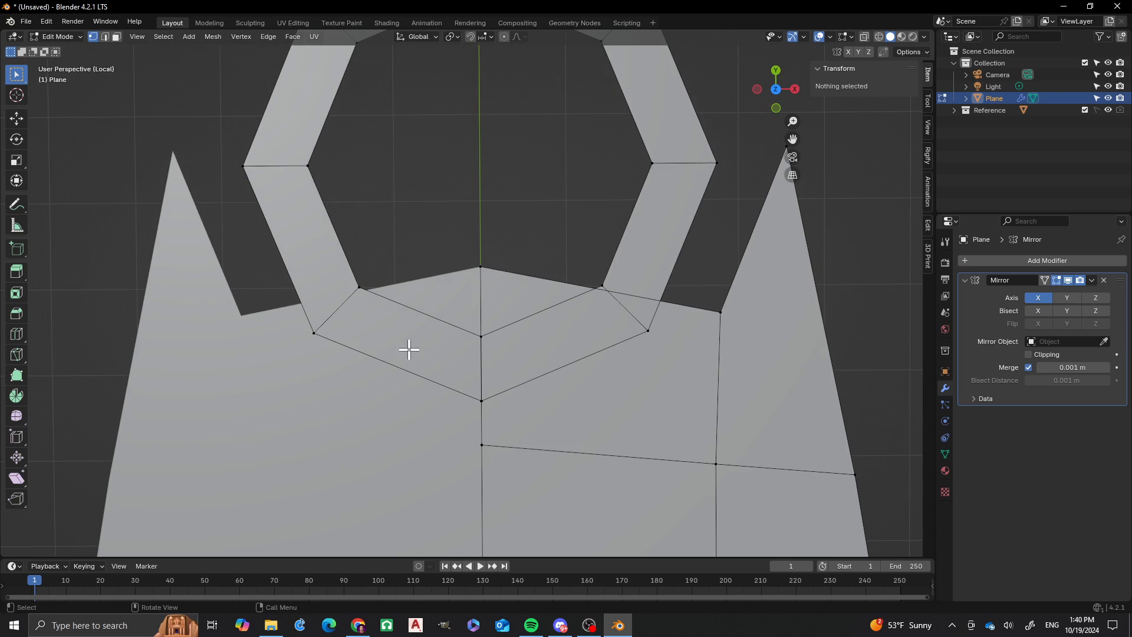
pyautogui.scroll(-2, 393, 322)
pyautogui.press('c')
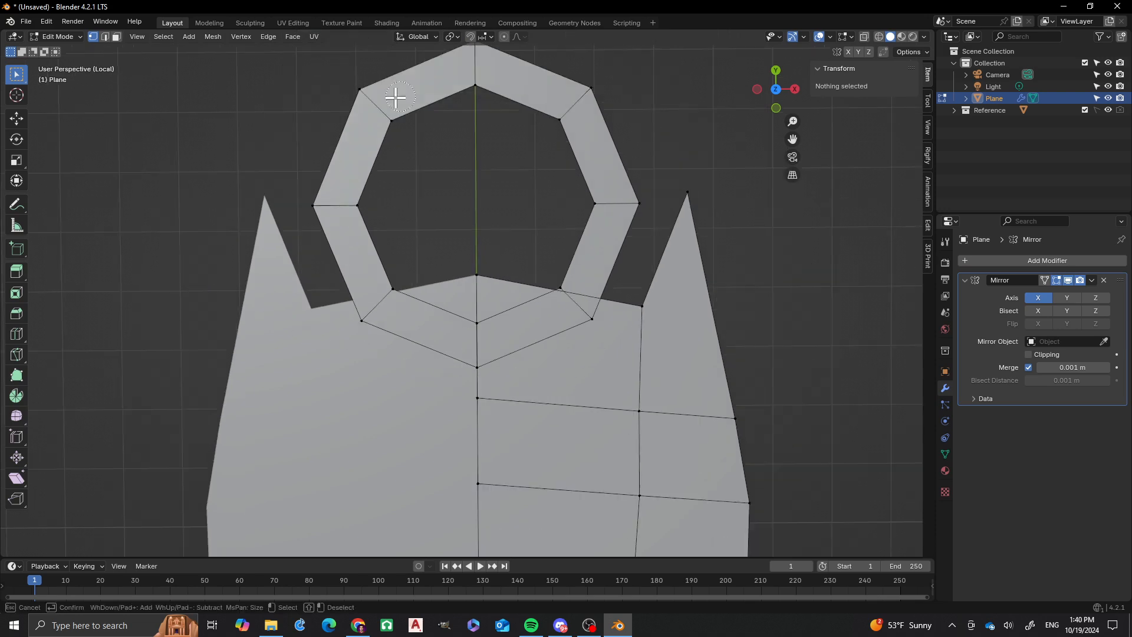
pyautogui.moveTo(358, 80)
pyautogui.mouseDown()
pyautogui.moveTo(379, 165)
pyautogui.moveTo(319, 218)
pyautogui.moveTo(356, 313)
pyautogui.moveTo(400, 278)
pyautogui.moveTo(394, 267)
pyautogui.mouseUp()
pyautogui.press('Escape')
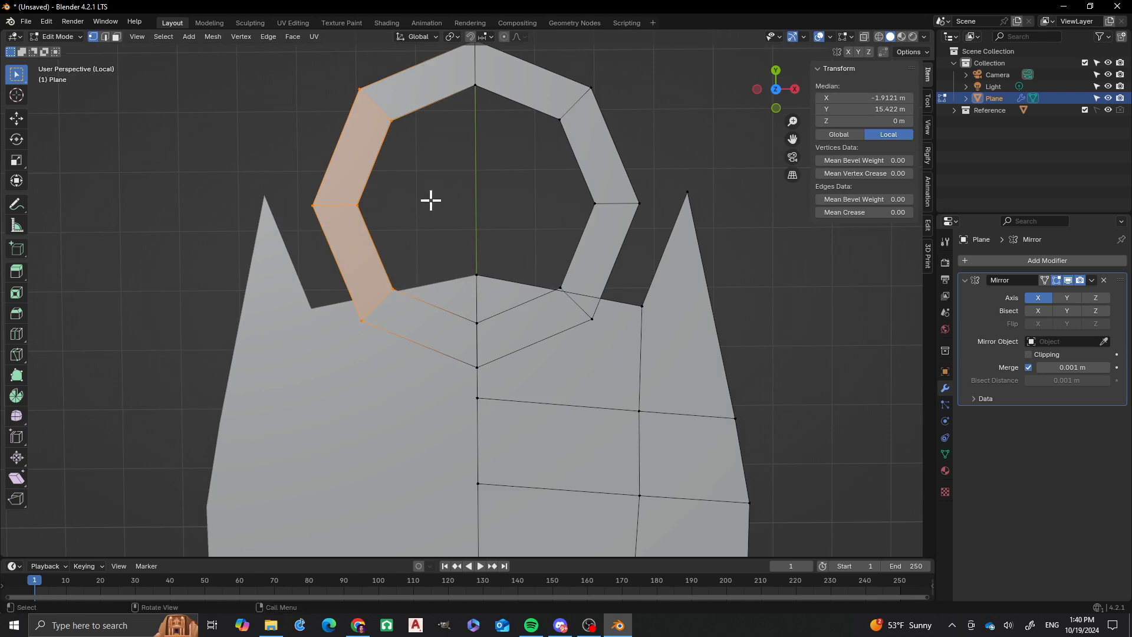
pyautogui.press('x')
pyautogui.click(437, 195)
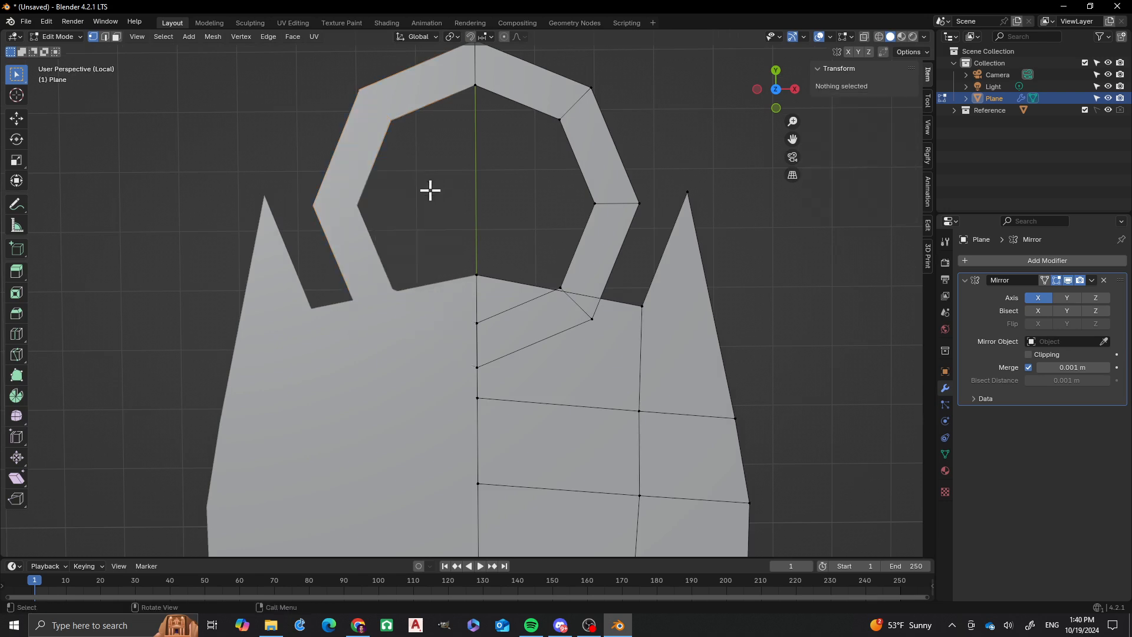
# Enable Clipping on the Mirror modifier and subdivide the half head's top edge between the centre line and the ear with one cut
pyautogui.scroll(-2, 430, 189)
pyautogui.keyDown('shift'); pyautogui.moveTo(487, 185); pyautogui.dragTo(467, 250, button='middle'); pyautogui.keyUp('shift')
pyautogui.scroll(2, 448, 218)
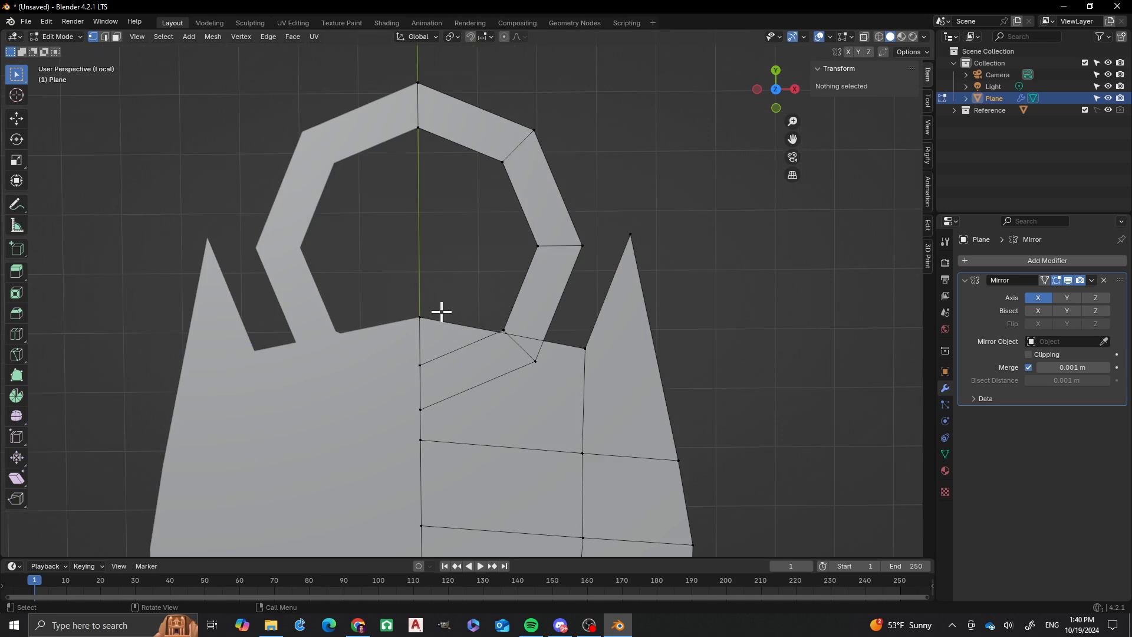
pyautogui.scroll(1, 437, 315)
pyautogui.keyDown('shift'); pyautogui.moveTo(400, 346); pyautogui.dragTo(408, 248, button='middle'); pyautogui.keyUp('shift')
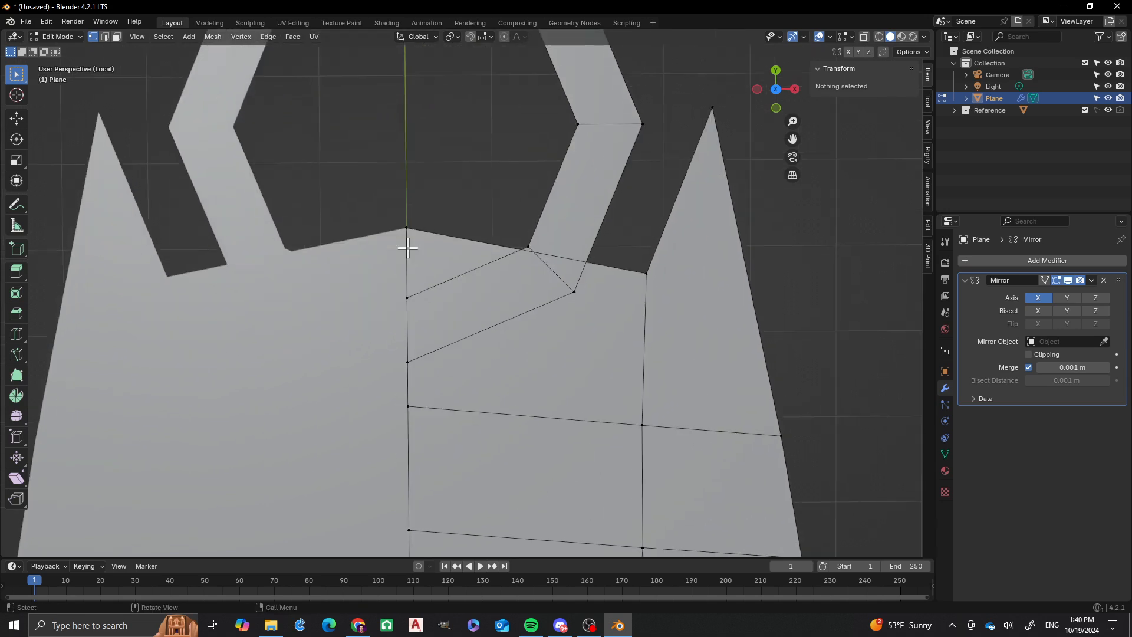
pyautogui.click(424, 225)
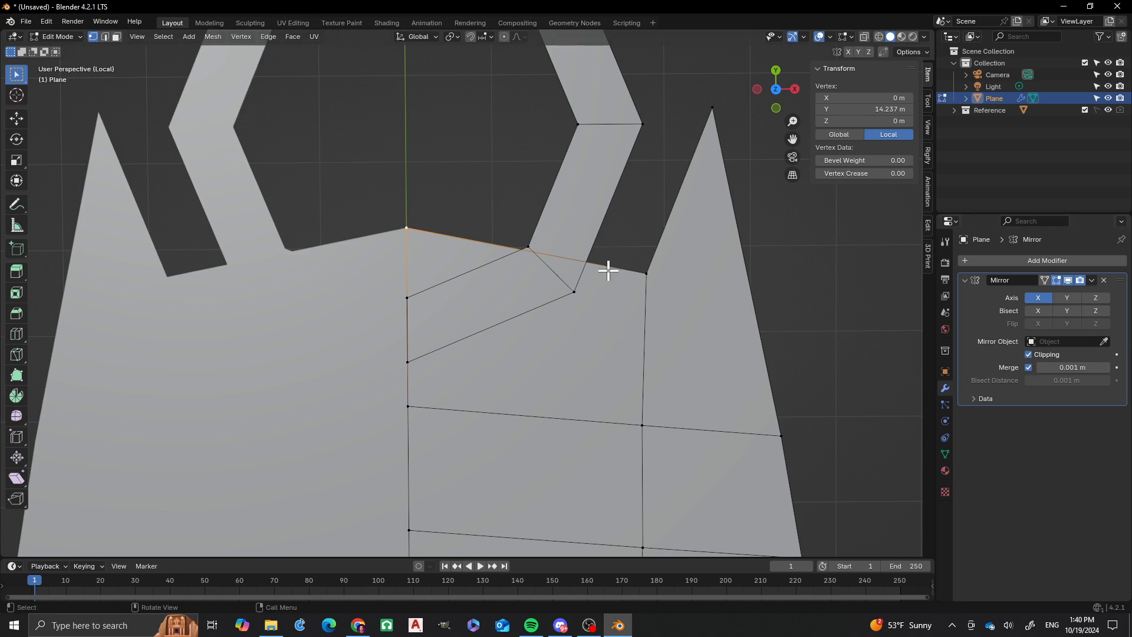
pyautogui.keyDown('shift'); pyautogui.click(639, 274); pyautogui.keyUp('shift')
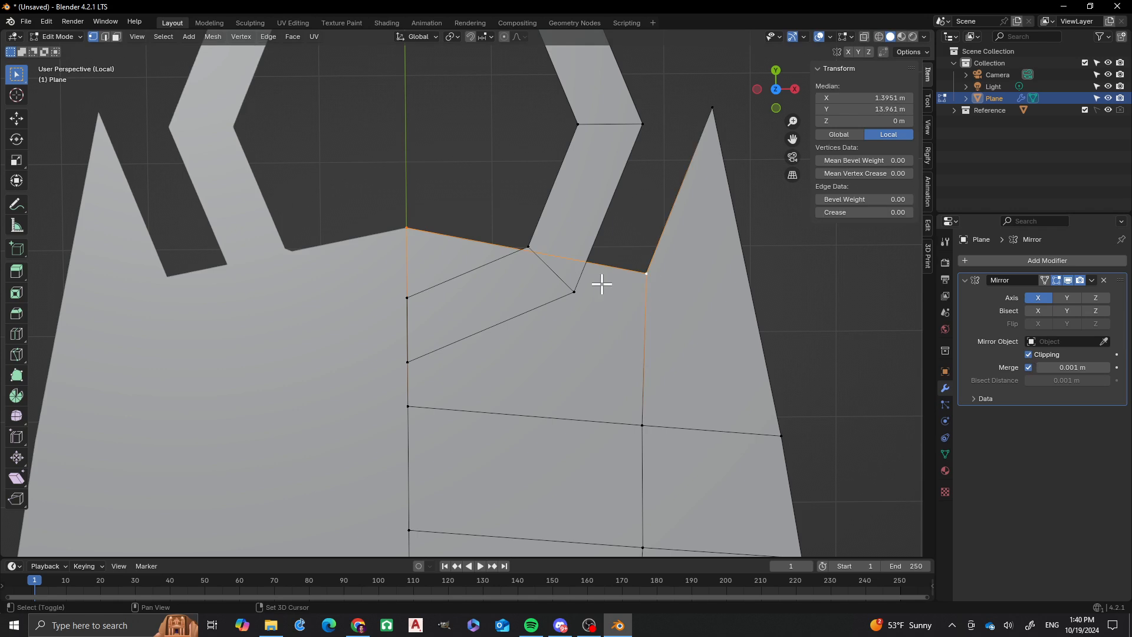
pyautogui.rightClick(460, 241)
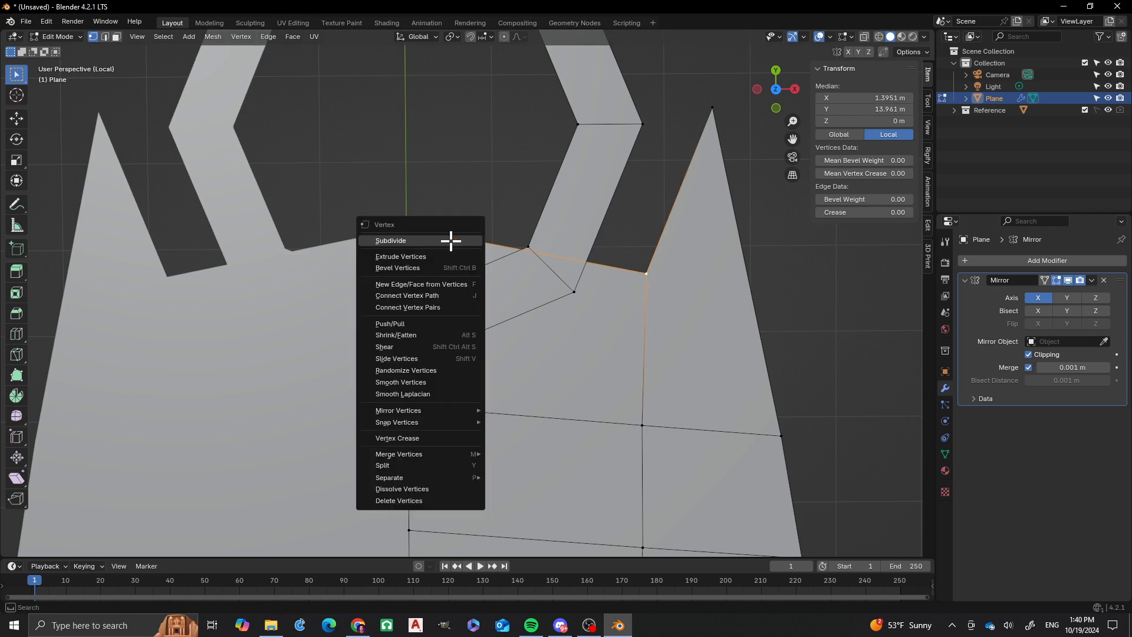
pyautogui.click(451, 241)
# Change the snap target from increments to Edge
pyautogui.scroll(2, 466, 122)
pyautogui.click(490, 35)
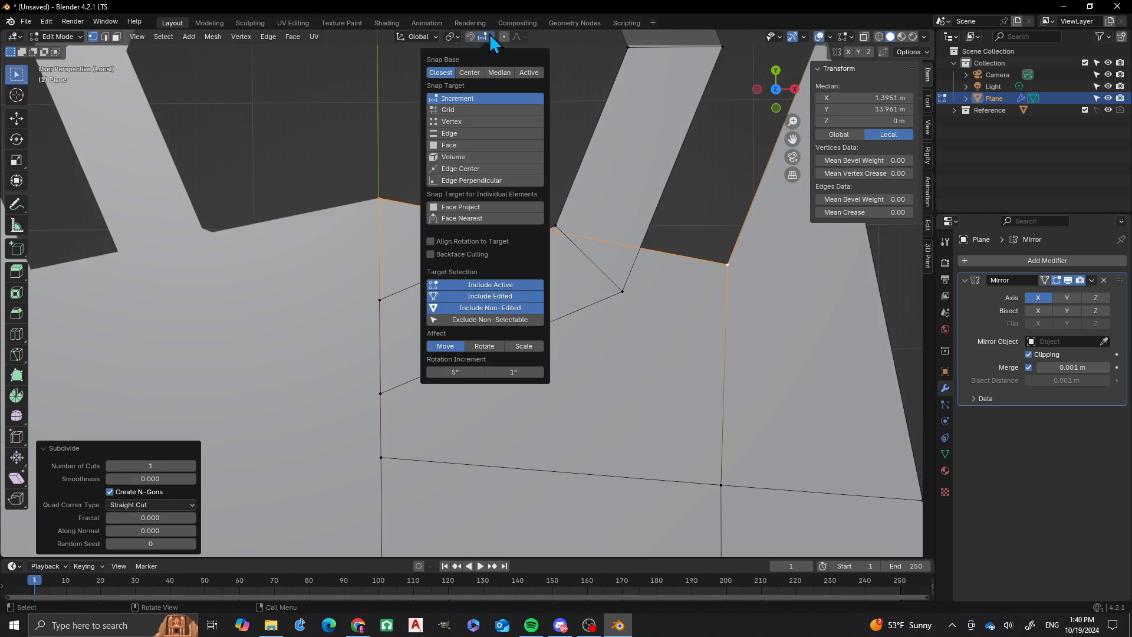
pyautogui.click(466, 134)
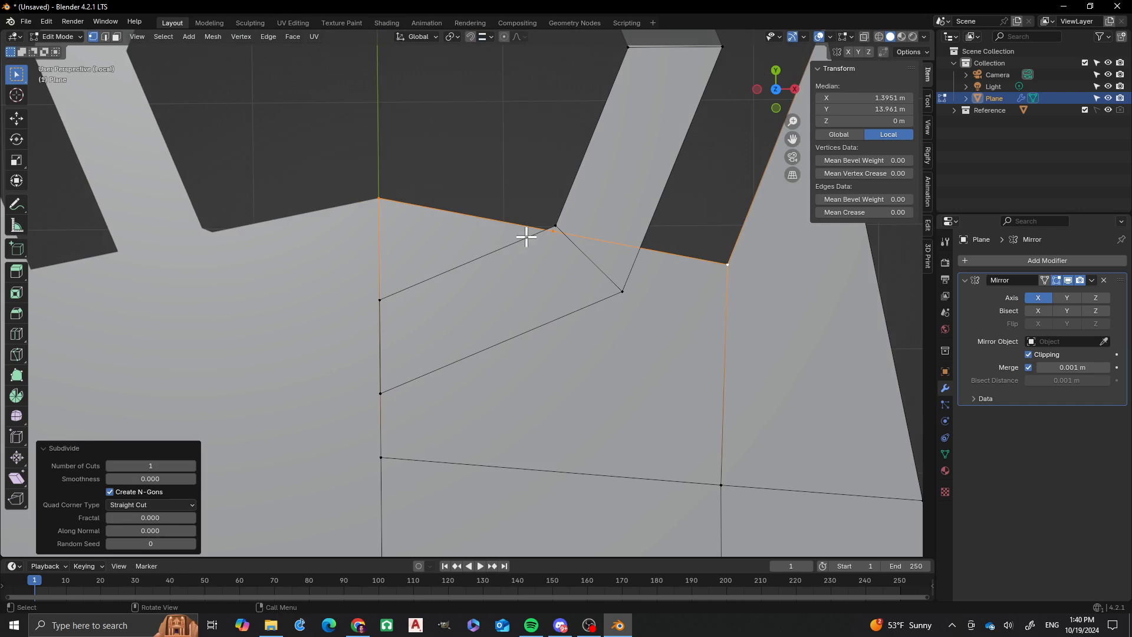
# Slide the new vertex on the head's top edge along that edge to the ring's outer side, at a factor of about 0.498
pyautogui.click(551, 233)
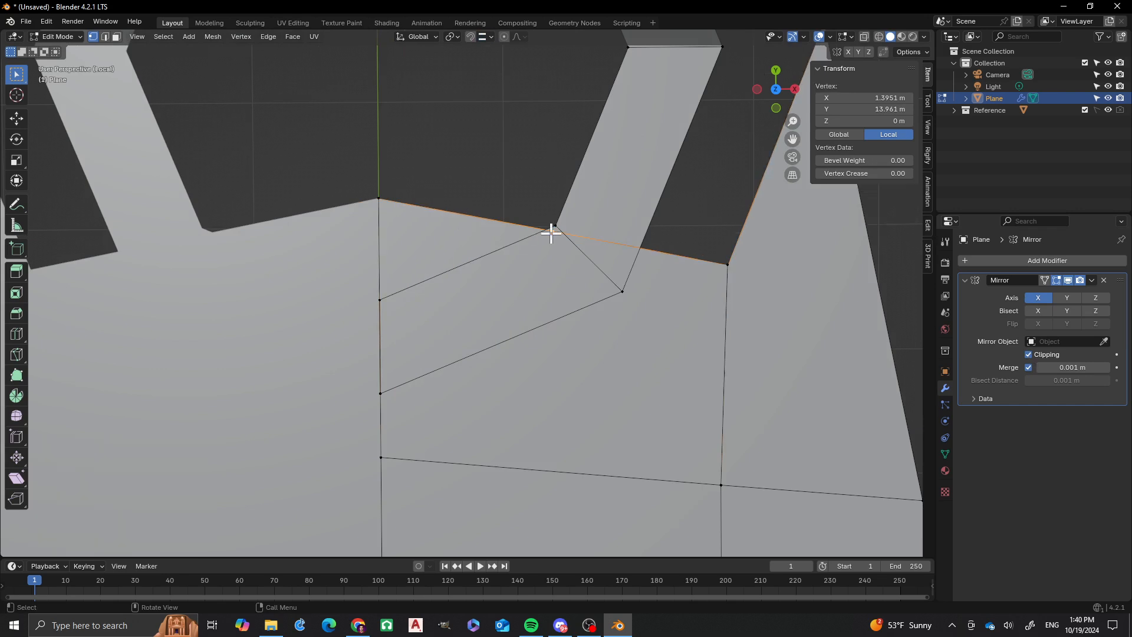
pyautogui.hotkey('shift', 'v')
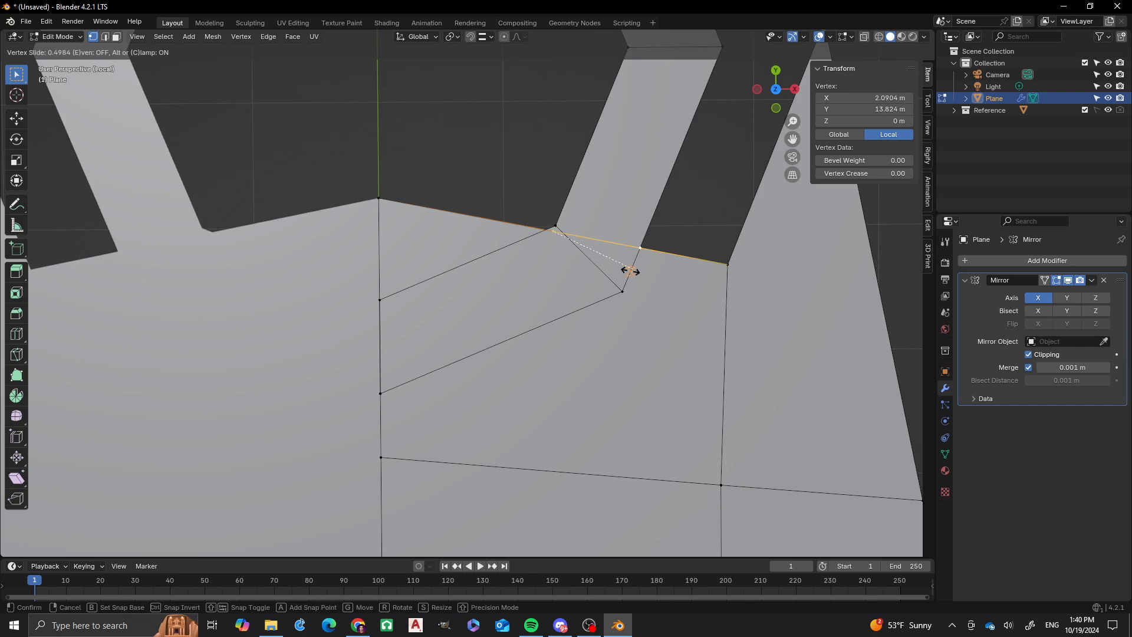
pyautogui.click(632, 270)
pyautogui.scroll(1, 560, 206)
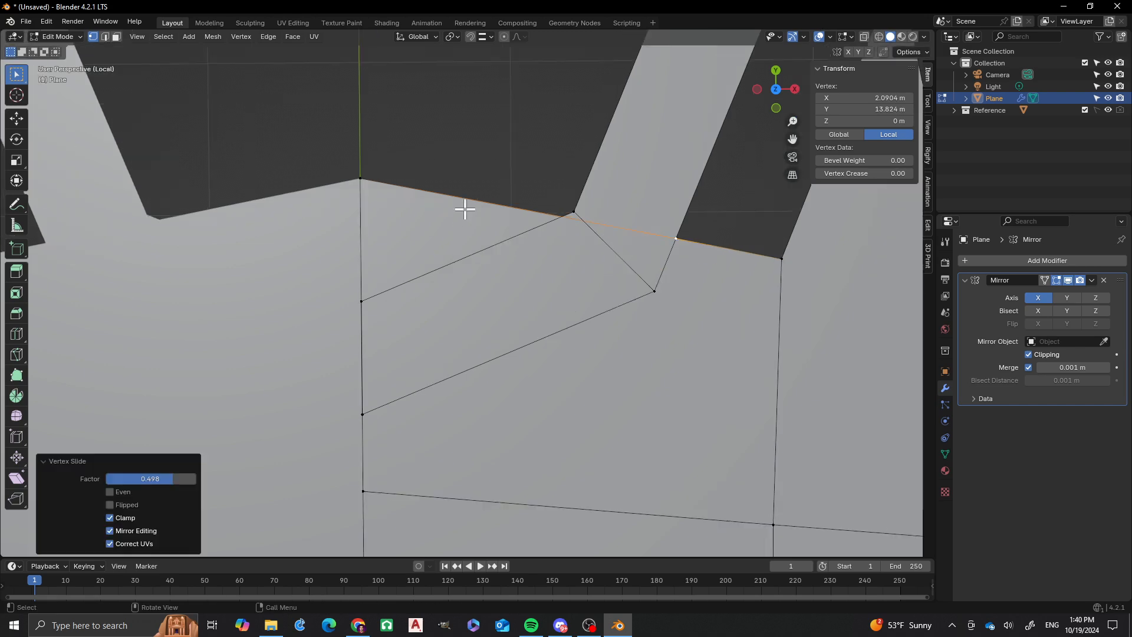
pyautogui.keyDown('shift'); pyautogui.moveTo(378, 359); pyautogui.dragTo(387, 313, button='middle'); pyautogui.keyUp('shift')
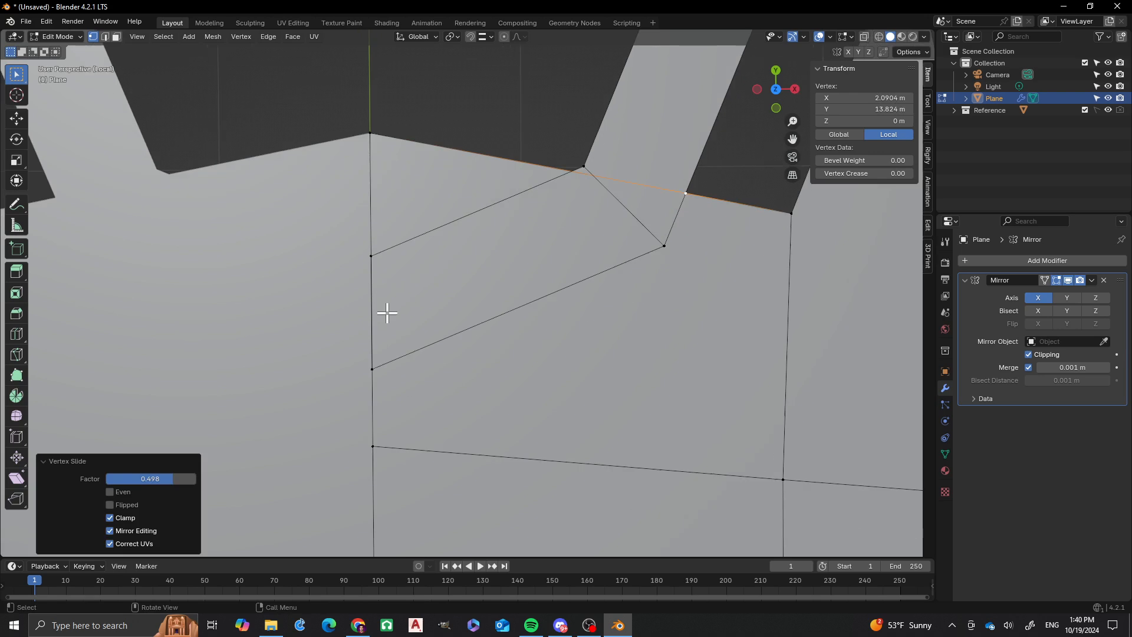
# Delete the head's top vertex on the centre line, which overlaps the ring
pyautogui.click(379, 132)
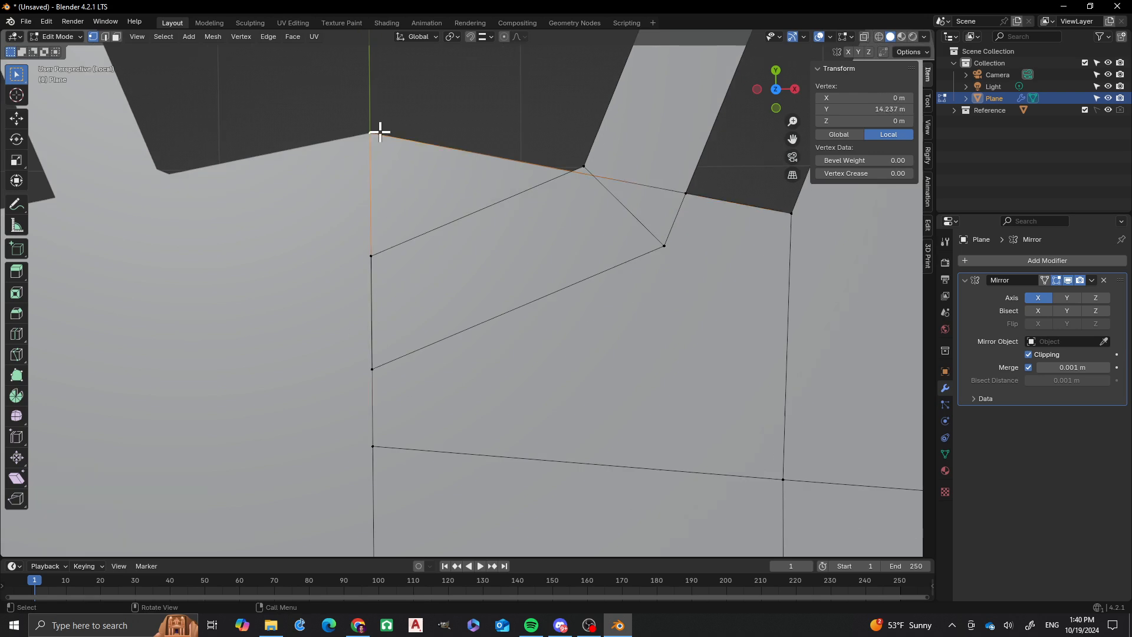
pyautogui.press('x')
pyautogui.click(379, 132)
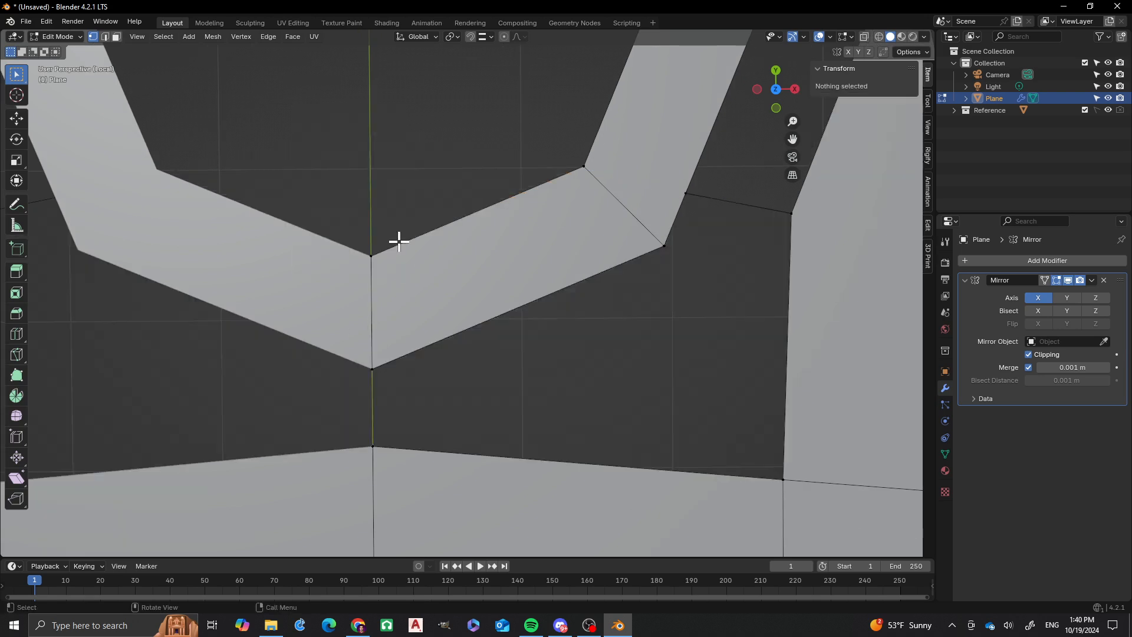
# Extrude the head's topmost centre-line vertex about 0.53 m along Y, snapping it to the ring's lowest outer vertex
pyautogui.scroll(-1, 518, 243)
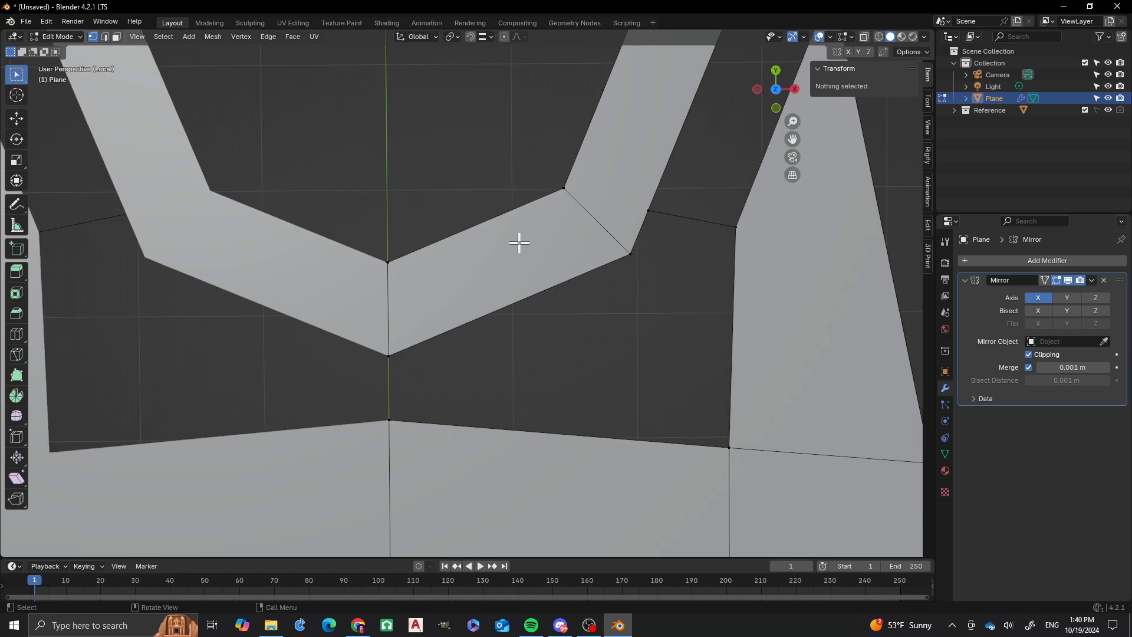
pyautogui.click(390, 419)
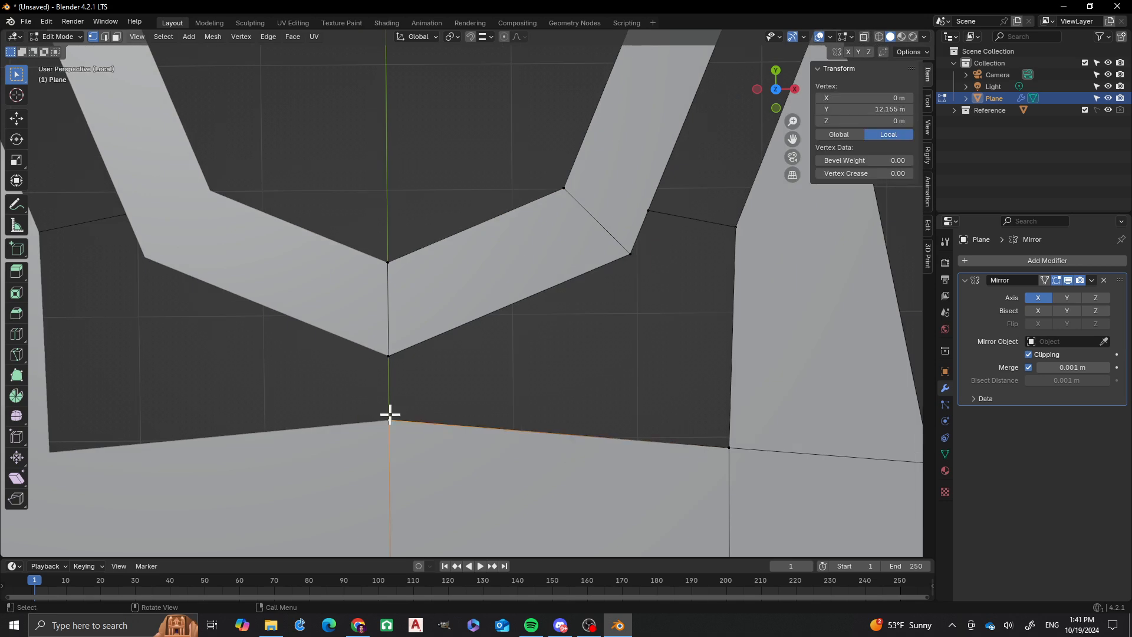
pyautogui.press('g')
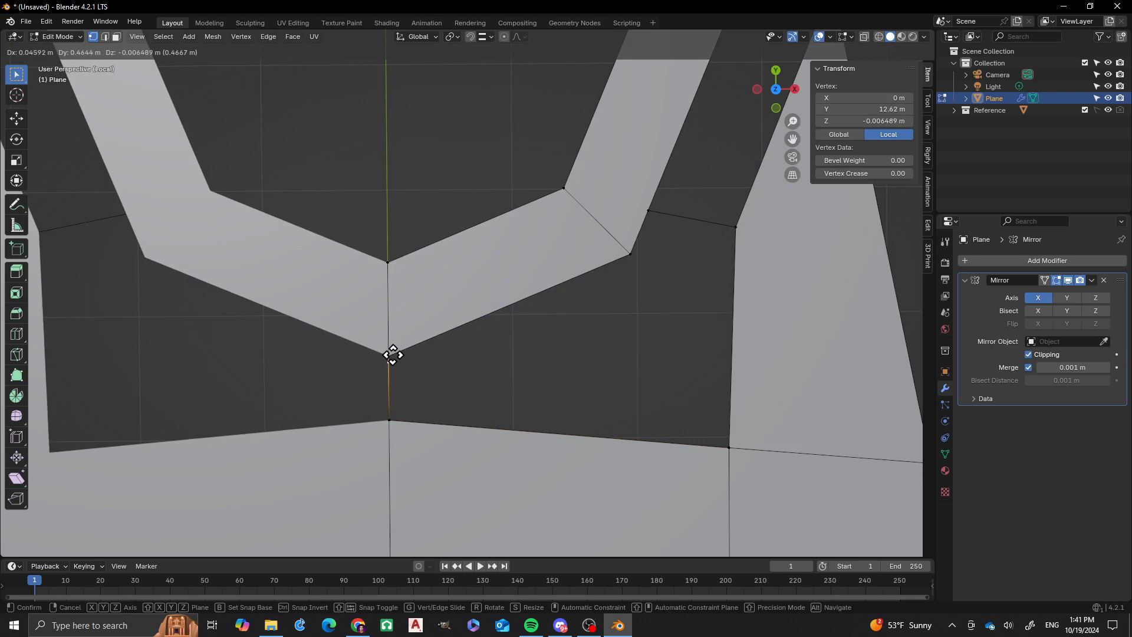
pyautogui.press('ctrl')
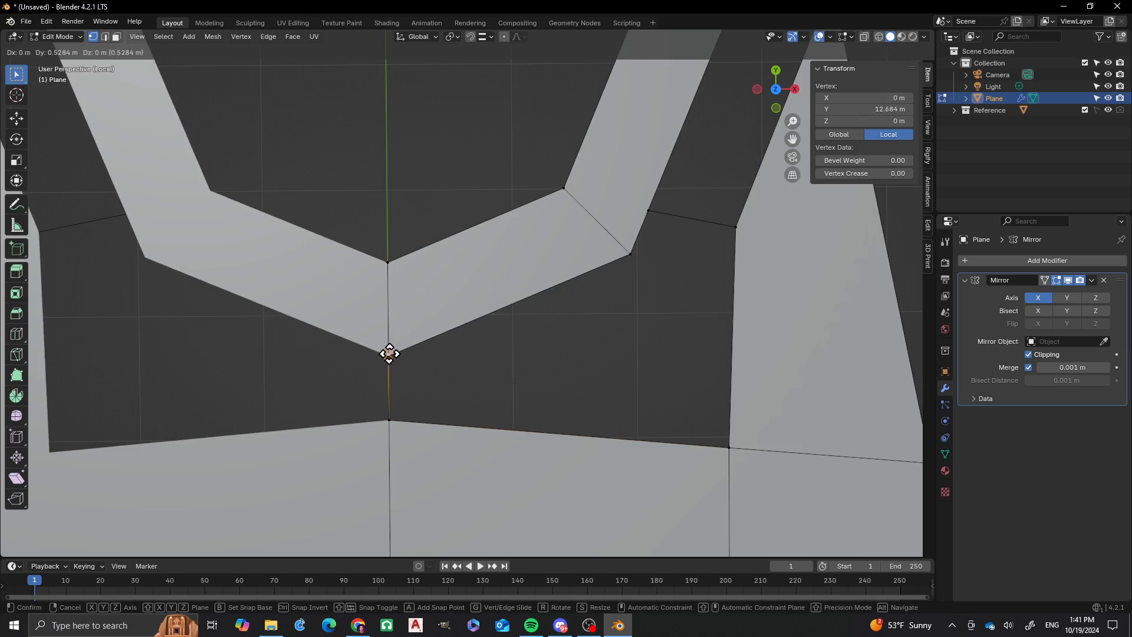
pyautogui.click(389, 354)
pyautogui.scroll(-3, 489, 348)
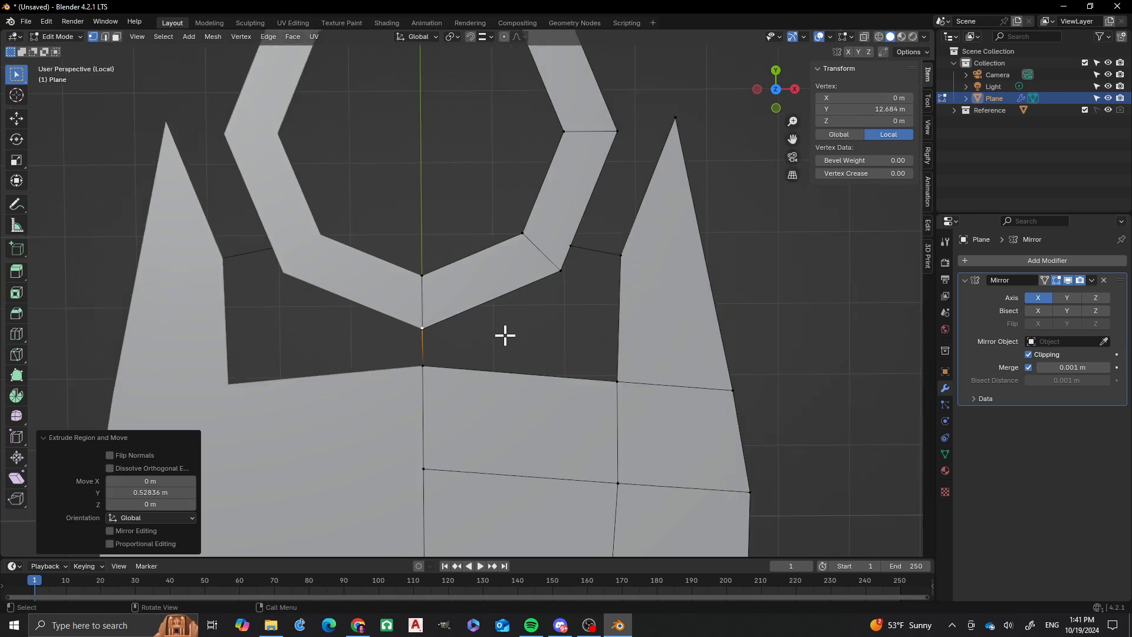
pyautogui.scroll(1, 549, 284)
pyautogui.keyDown('shift'); pyautogui.moveTo(587, 285); pyautogui.dragTo(542, 312, button='middle'); pyautogui.keyUp('shift')
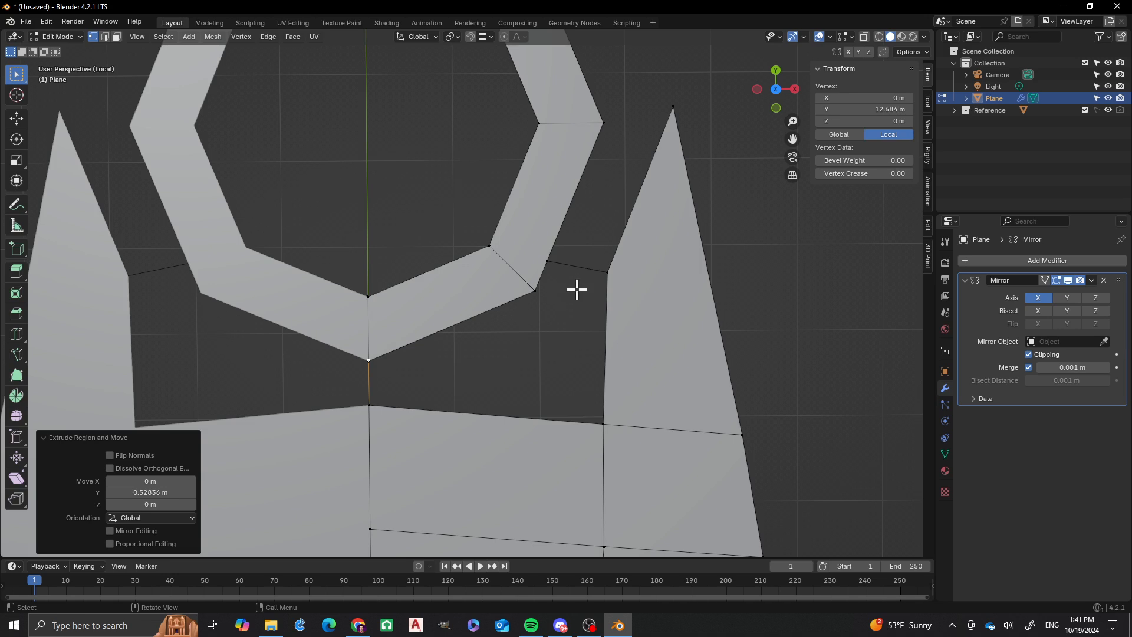
# Add one loop cut across the ear and slide it towards the tip at a factor of about 0.447
pyautogui.hotkey('ctrl', 'r')
pyautogui.click(622, 299)
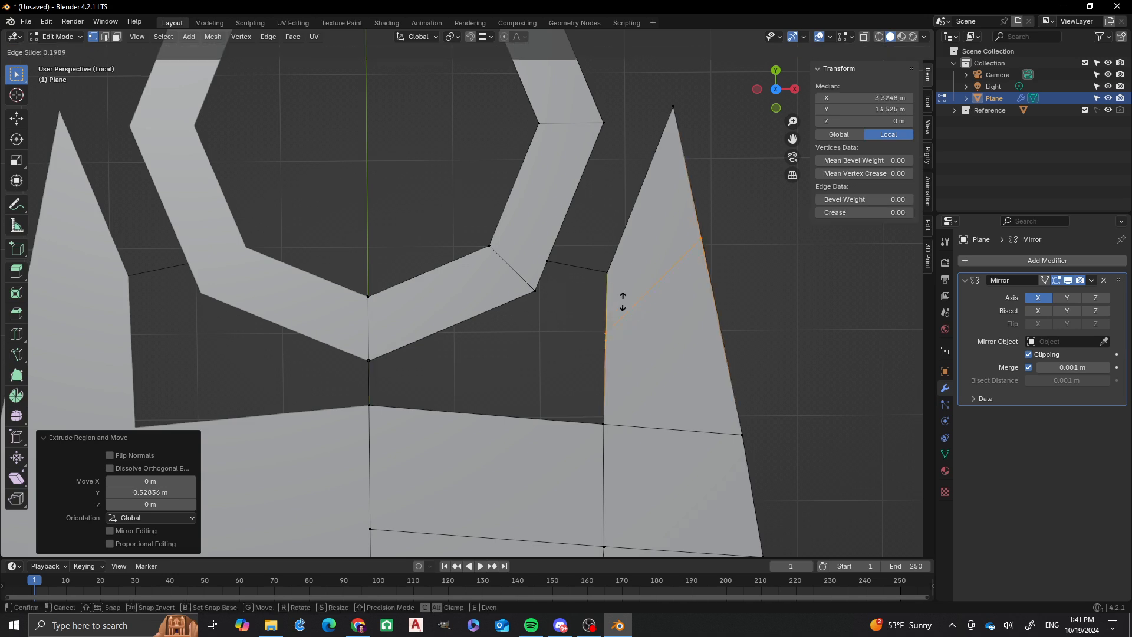
pyautogui.click(641, 283)
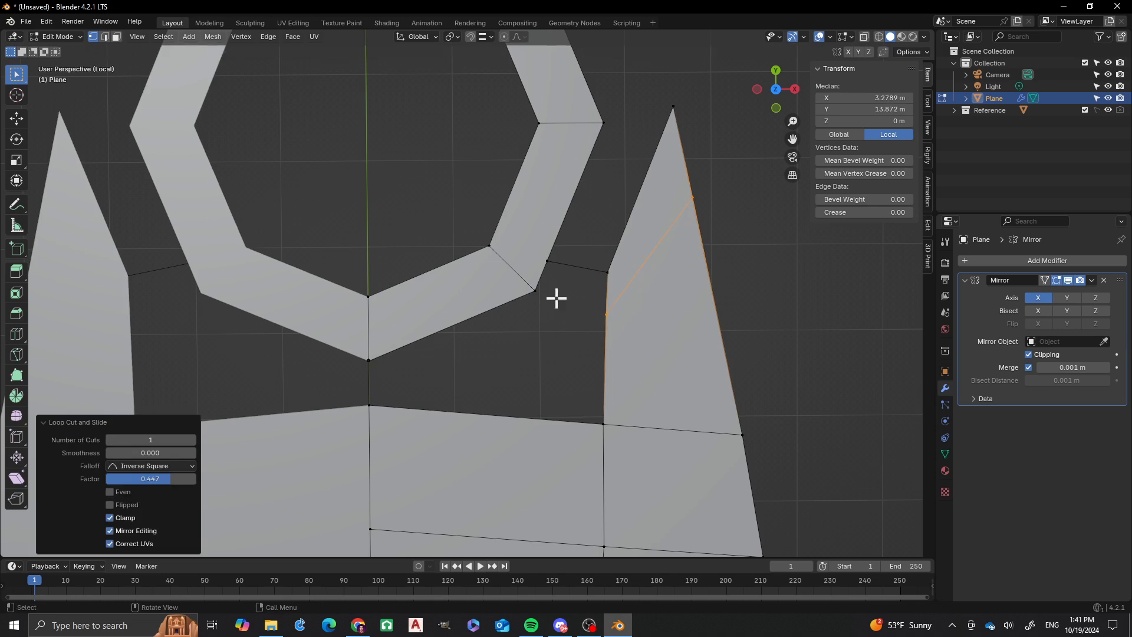
# Subdivide the ring's lower inner side edge with one cut and select the new midpoint vertex
pyautogui.click(536, 293)
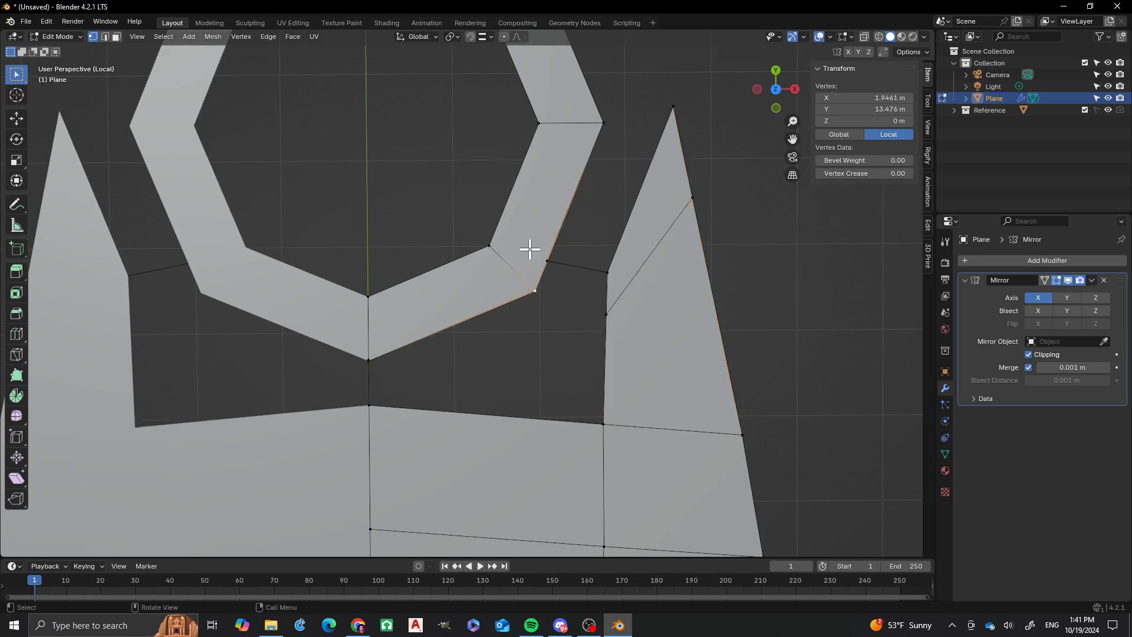
pyautogui.scroll(3, 529, 249)
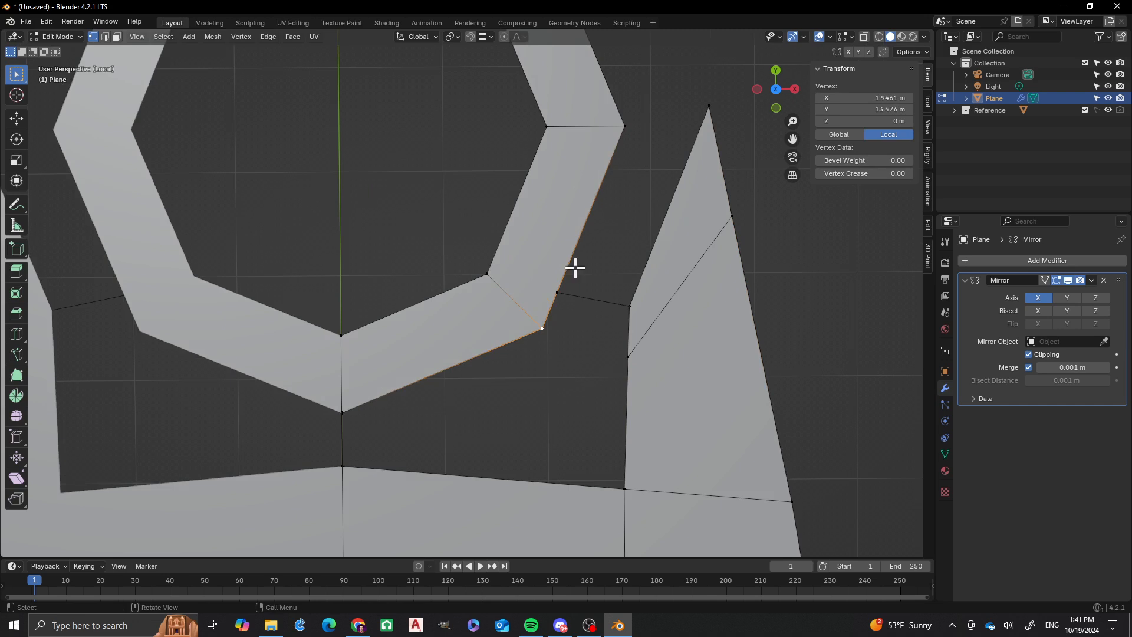
pyautogui.click(487, 273)
pyautogui.keyDown('shift'); pyautogui.click(546, 126); pyautogui.keyUp('shift')
pyautogui.rightClick(536, 171)
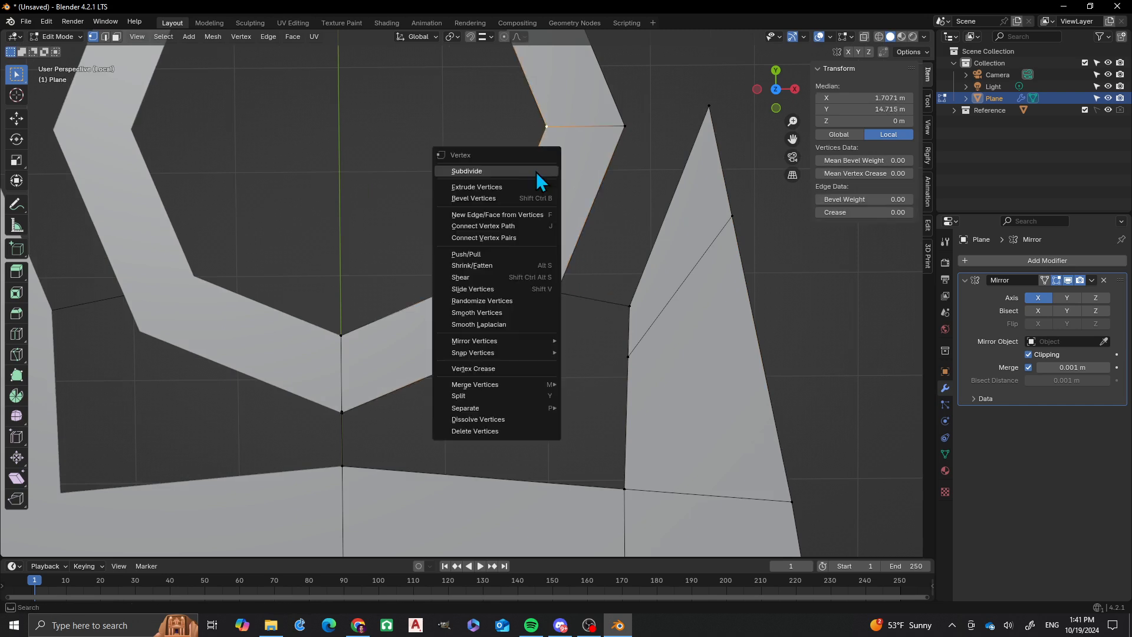
pyautogui.click(520, 173)
pyautogui.click(517, 201)
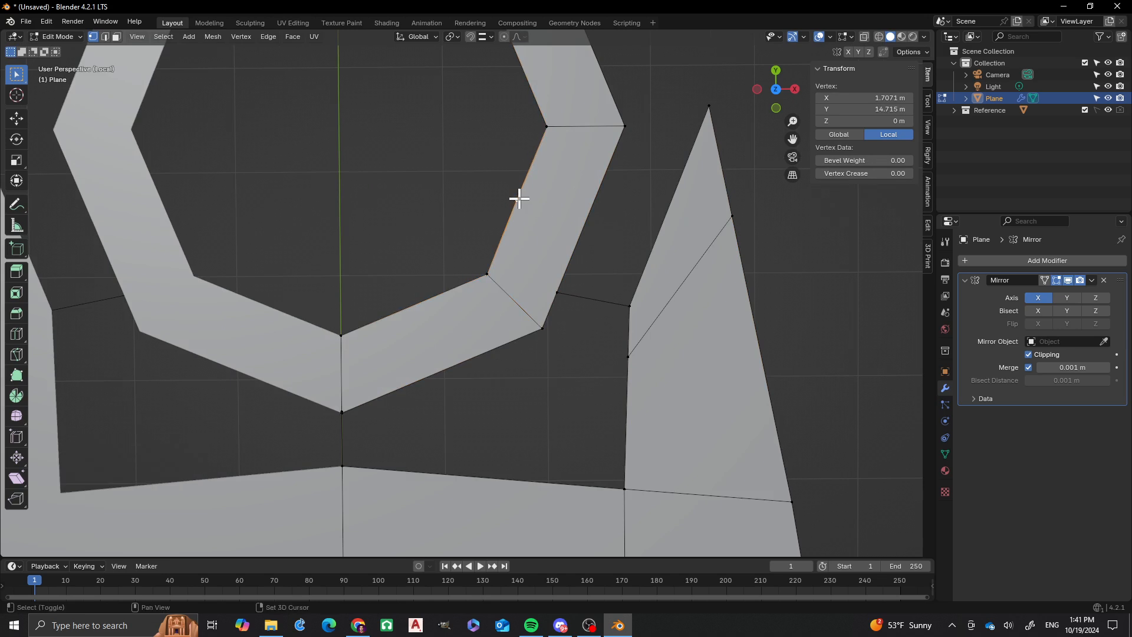
# Switch the snap target from Edge to Vertex for sliding the ring's new inner vertex
pyautogui.hotkey('shift', 'v')
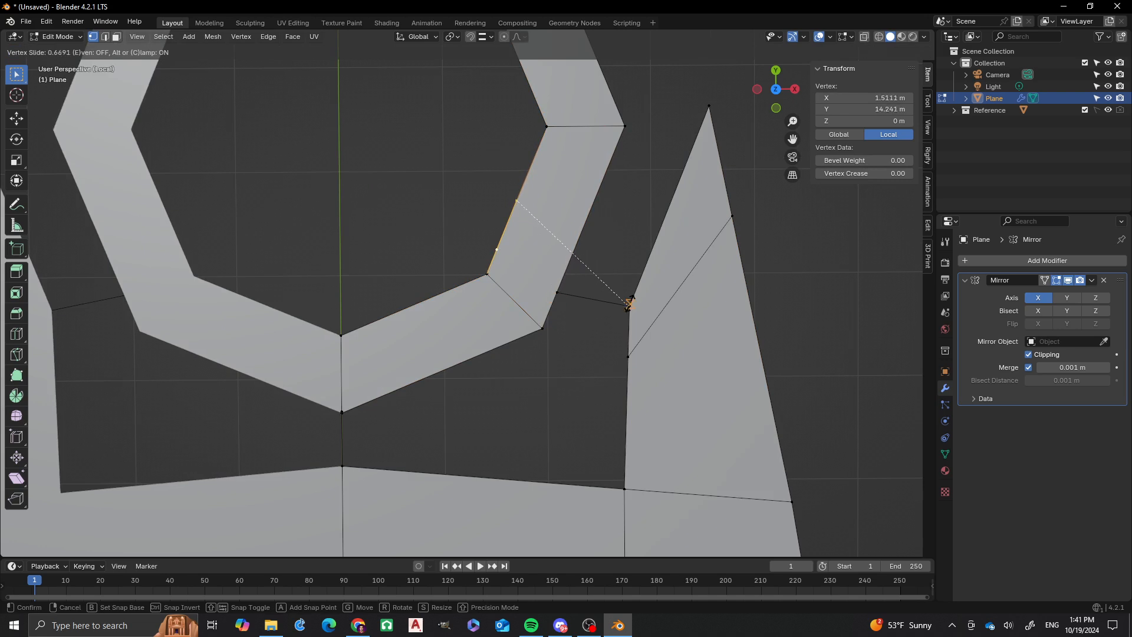
pyautogui.rightClick(602, 298)
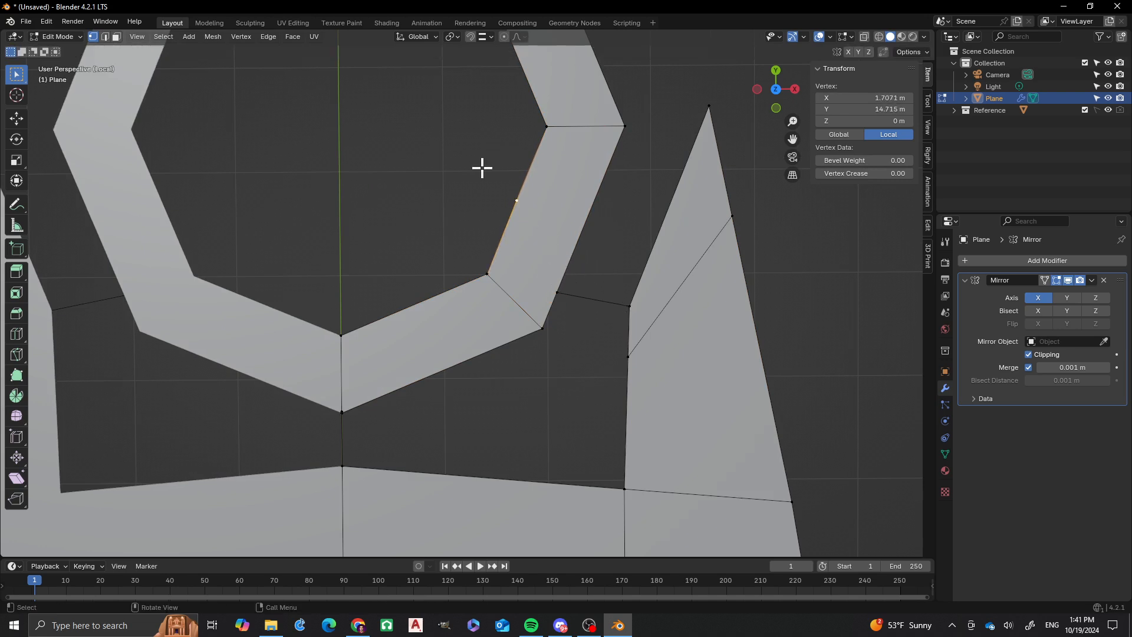
pyautogui.click(490, 36)
pyautogui.click(454, 124)
# Slide the new inner ring vertex down by a factor of about 0.884 and connect it to the loose edge's end vertex on the ring's outer side
pyautogui.hotkey('shift', 'v')
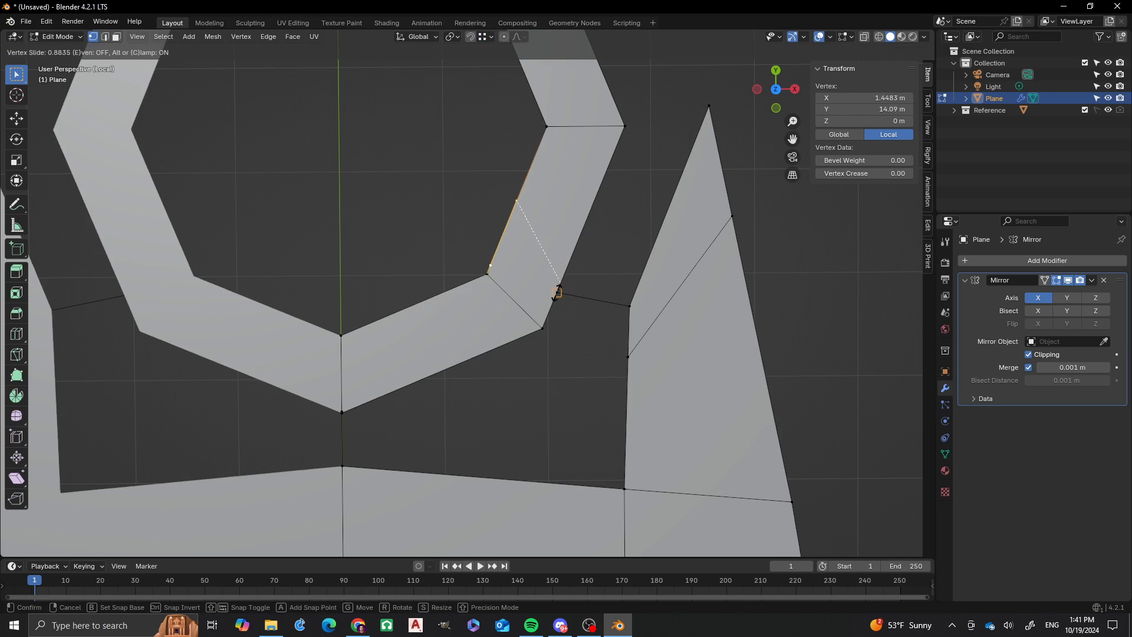
pyautogui.click(530, 283)
pyautogui.scroll(1, 463, 215)
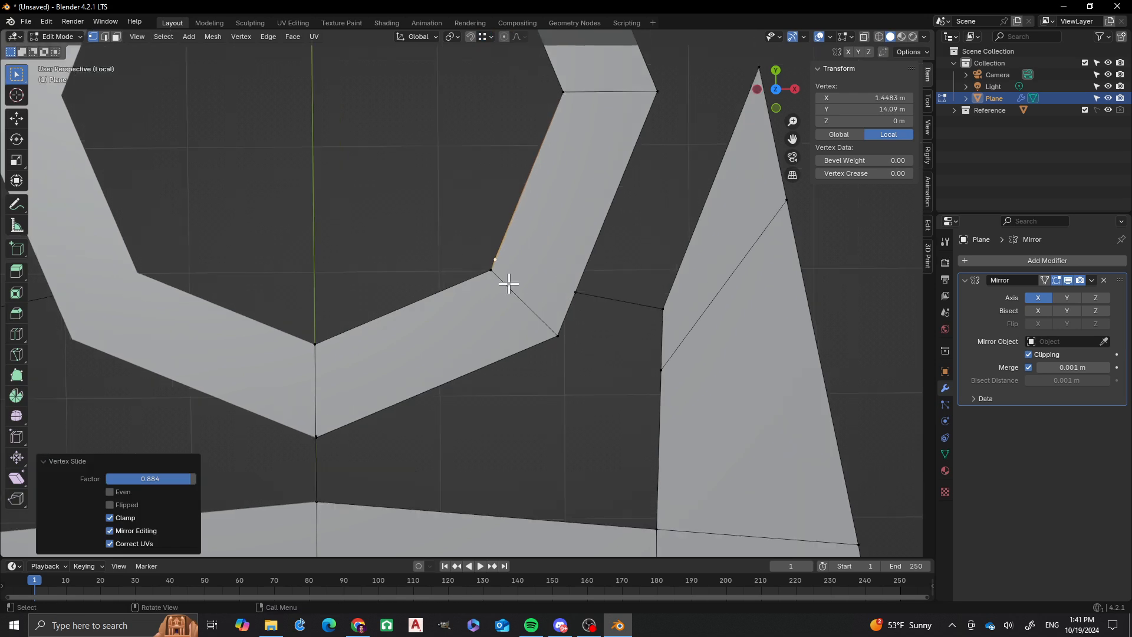
pyautogui.keyDown('shift'); pyautogui.click(576, 293); pyautogui.keyUp('shift')
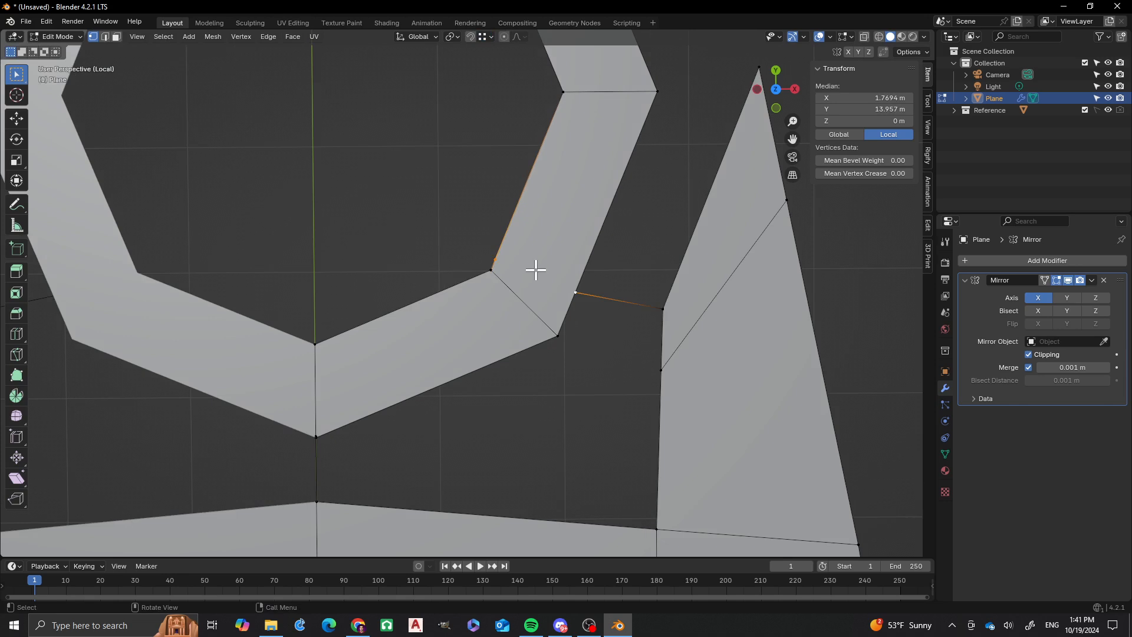
pyautogui.press('j')
# Try to delete the ring's lower outer corner vertex and undo the deletion
pyautogui.click(558, 336)
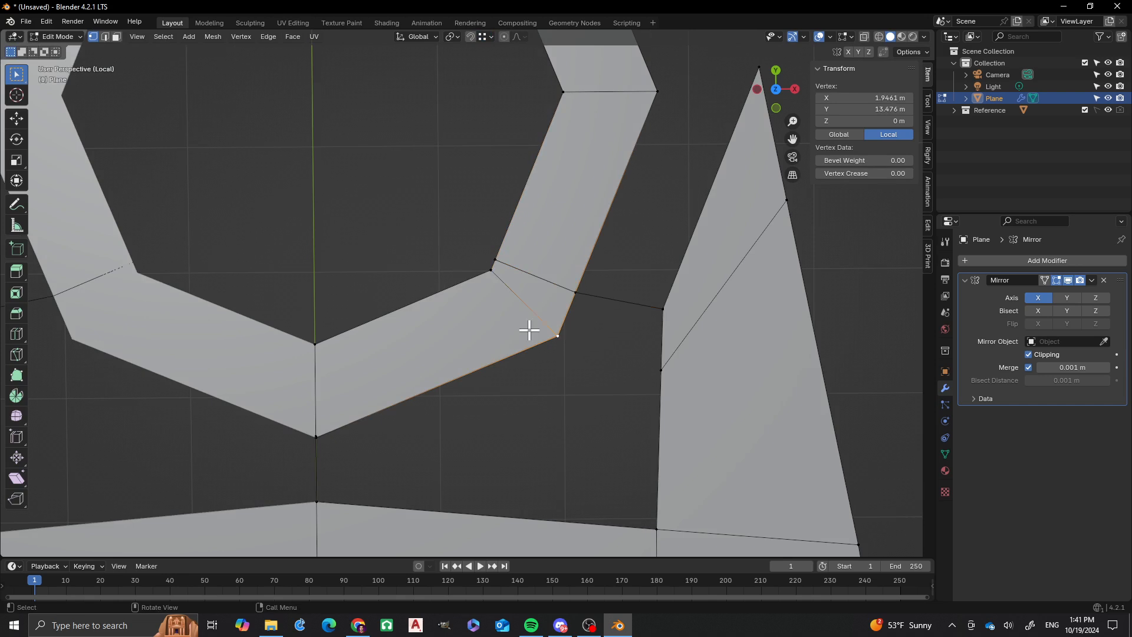
pyautogui.press('x')
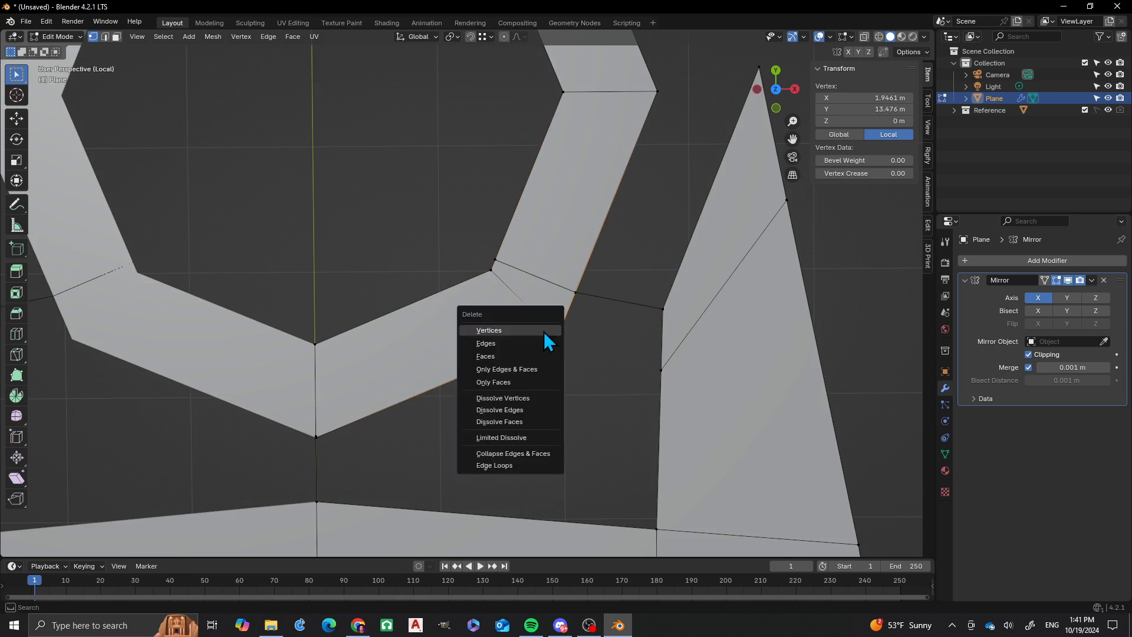
pyautogui.click(544, 331)
pyautogui.scroll(-2, 551, 257)
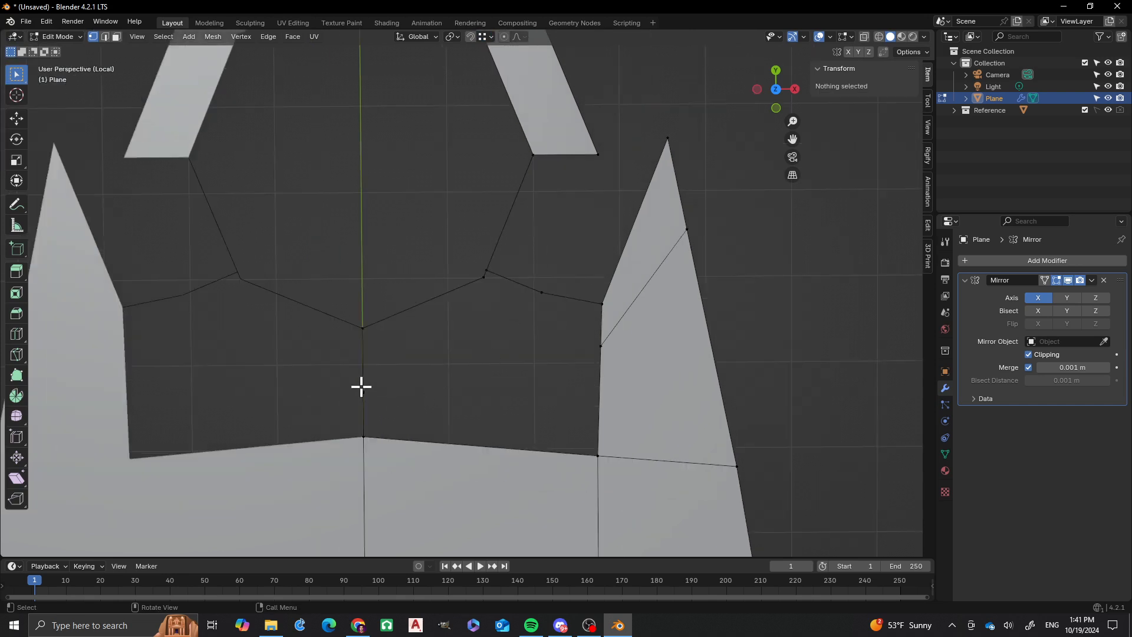
pyautogui.hotkey('ctrl', 'z')
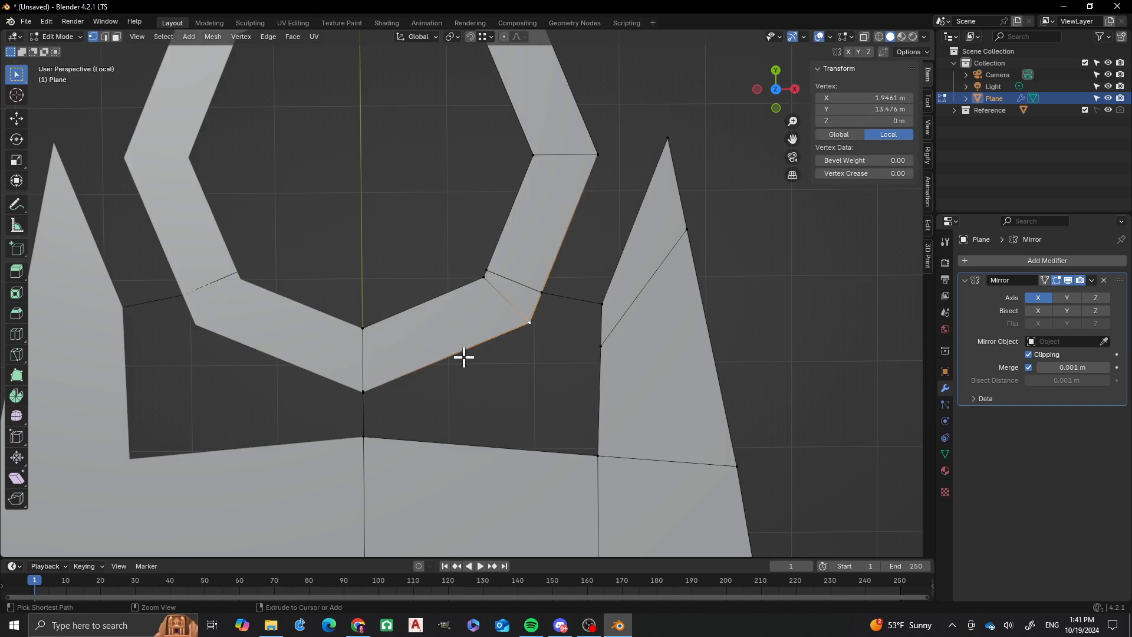
# Subdivide the ring's lower outer side edge once and slide the new vertex onto the connecting edge's junction, at a factor of about 0.642
pyautogui.scroll(2, 512, 321)
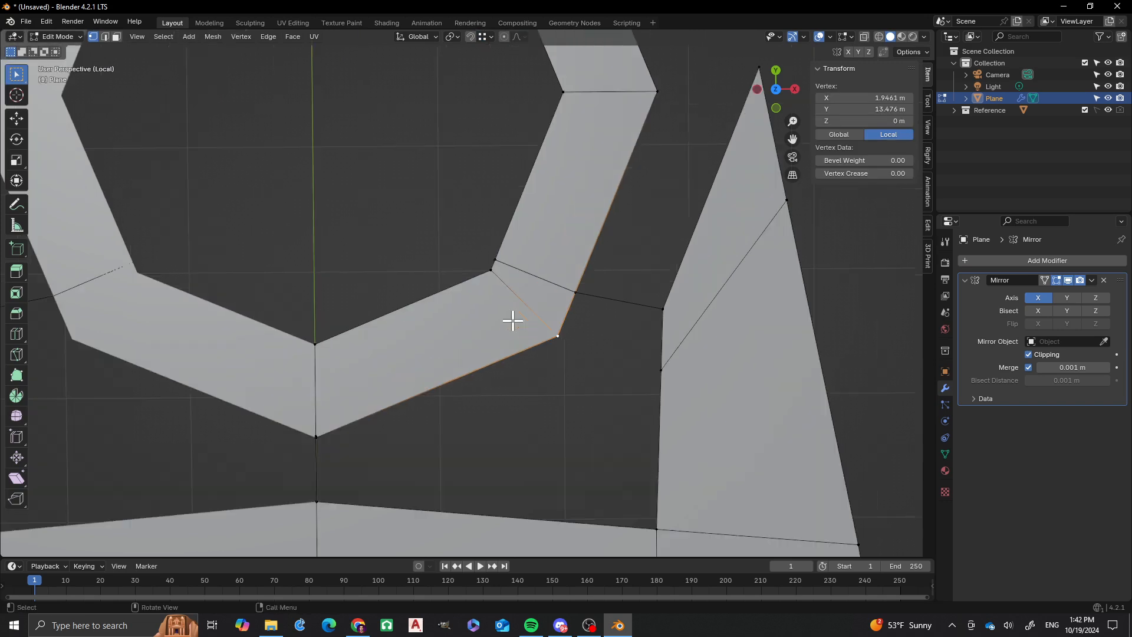
pyautogui.keyDown('shift'); pyautogui.click(657, 92); pyautogui.keyUp('shift')
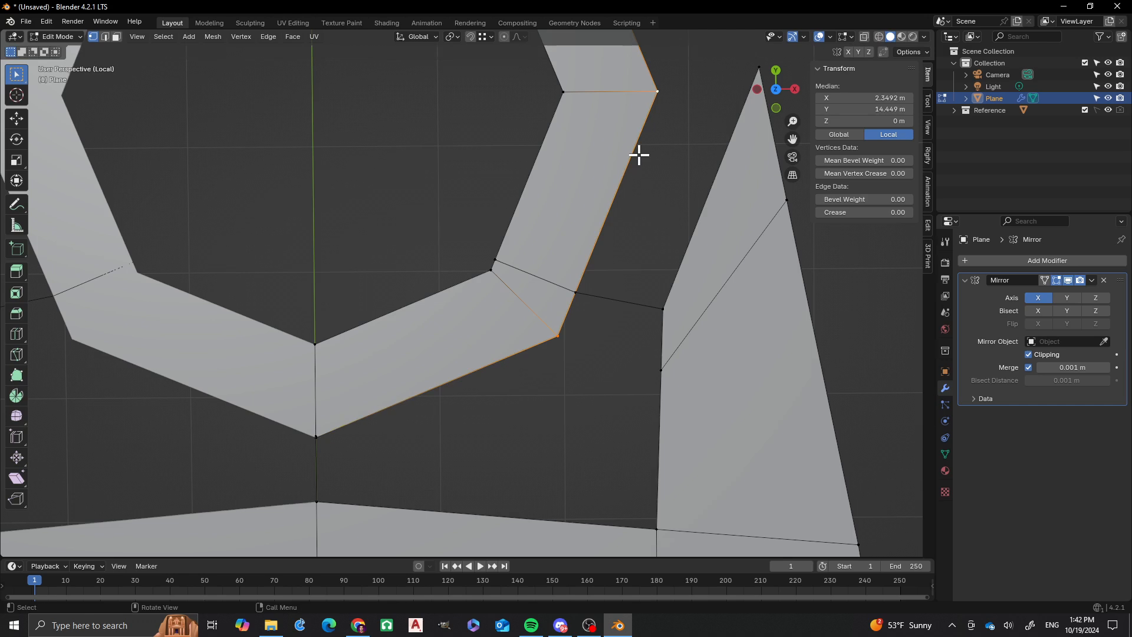
pyautogui.rightClick(624, 179)
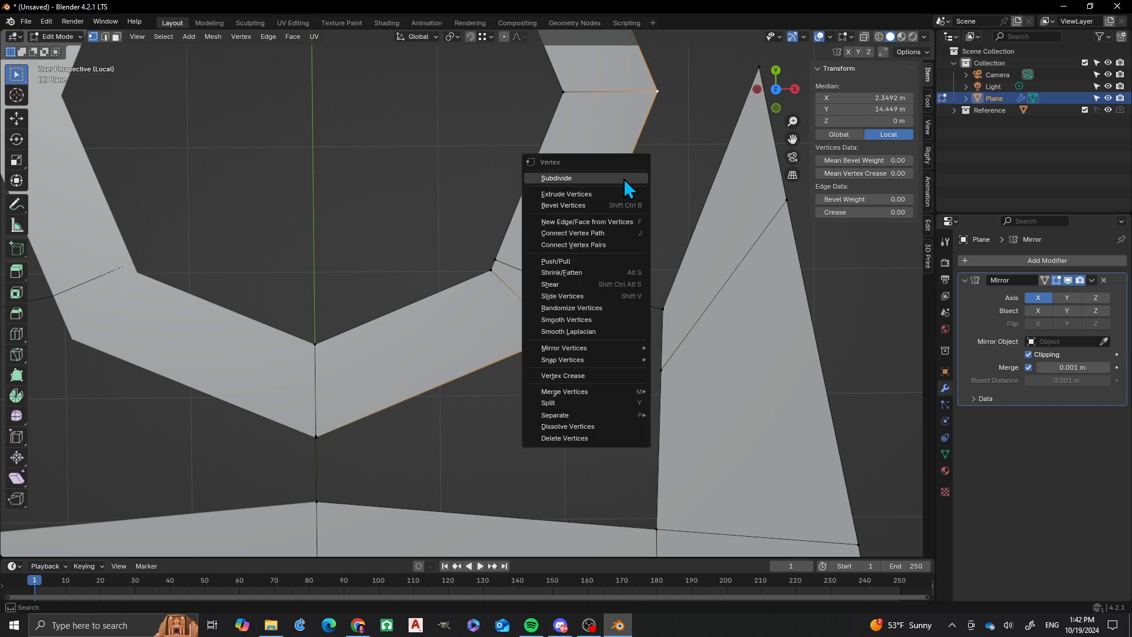
pyautogui.click(596, 178)
pyautogui.click(607, 216)
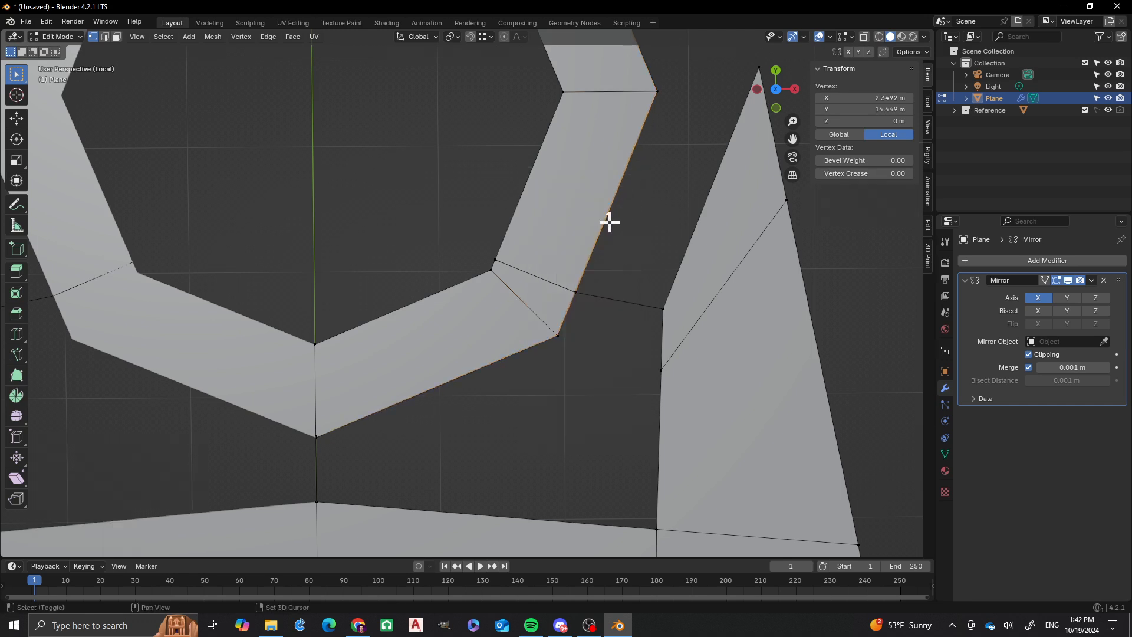
pyautogui.hotkey('shift', 'v')
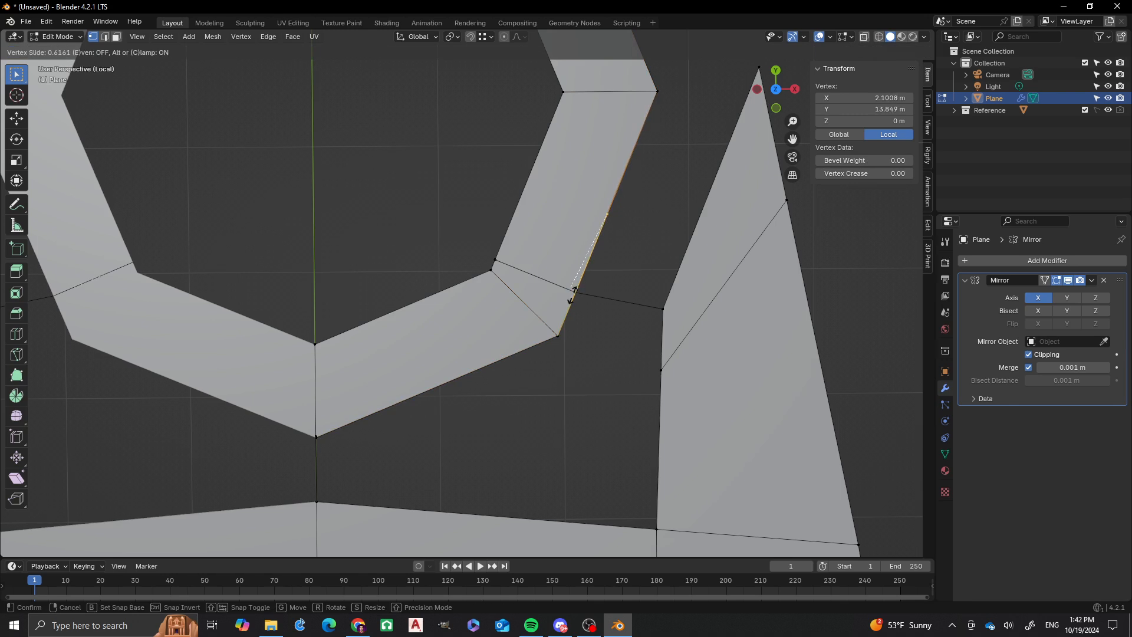
pyautogui.click(576, 294)
pyautogui.scroll(2, 576, 296)
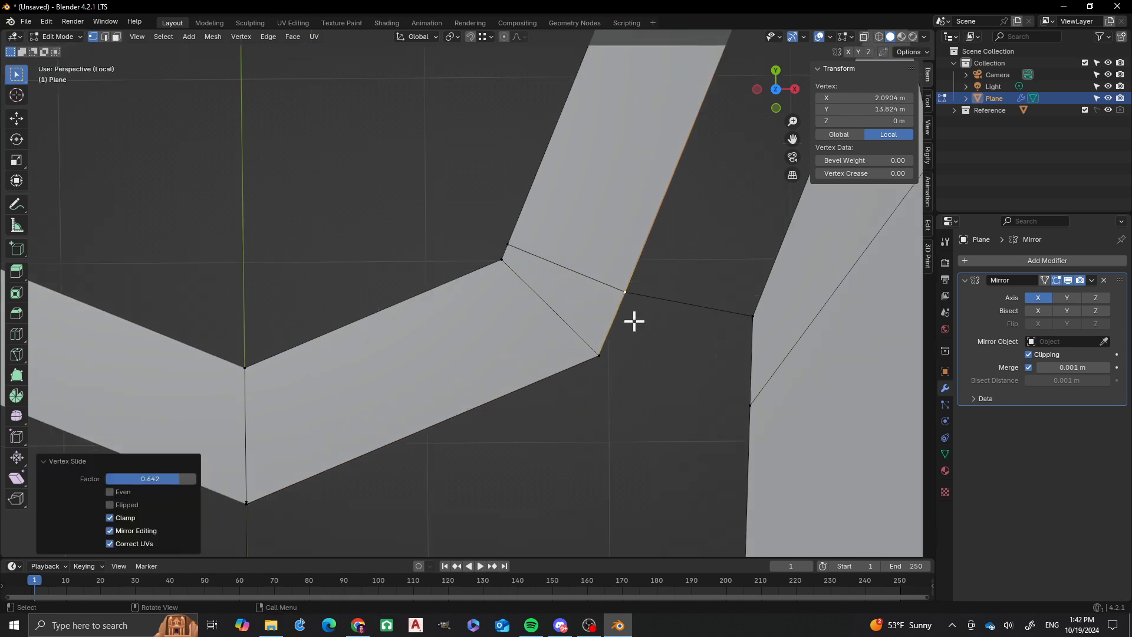
# Delete the ring's lower outer corner vertex below the new junction
pyautogui.click(601, 356)
pyautogui.press('x')
pyautogui.click(600, 357)
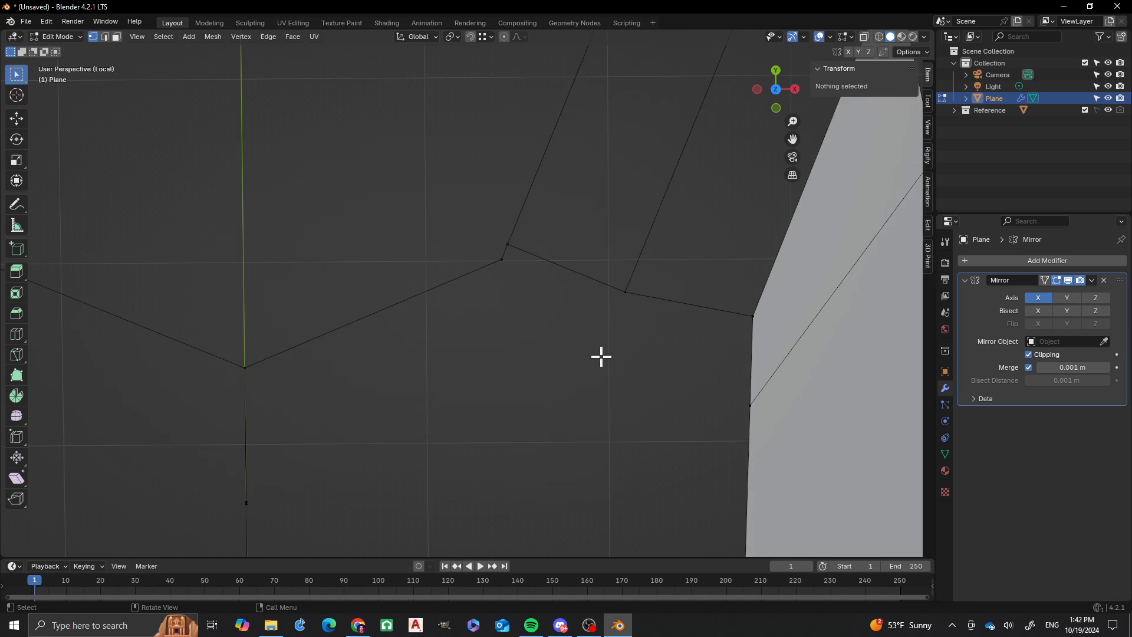
pyautogui.scroll(-5, 562, 282)
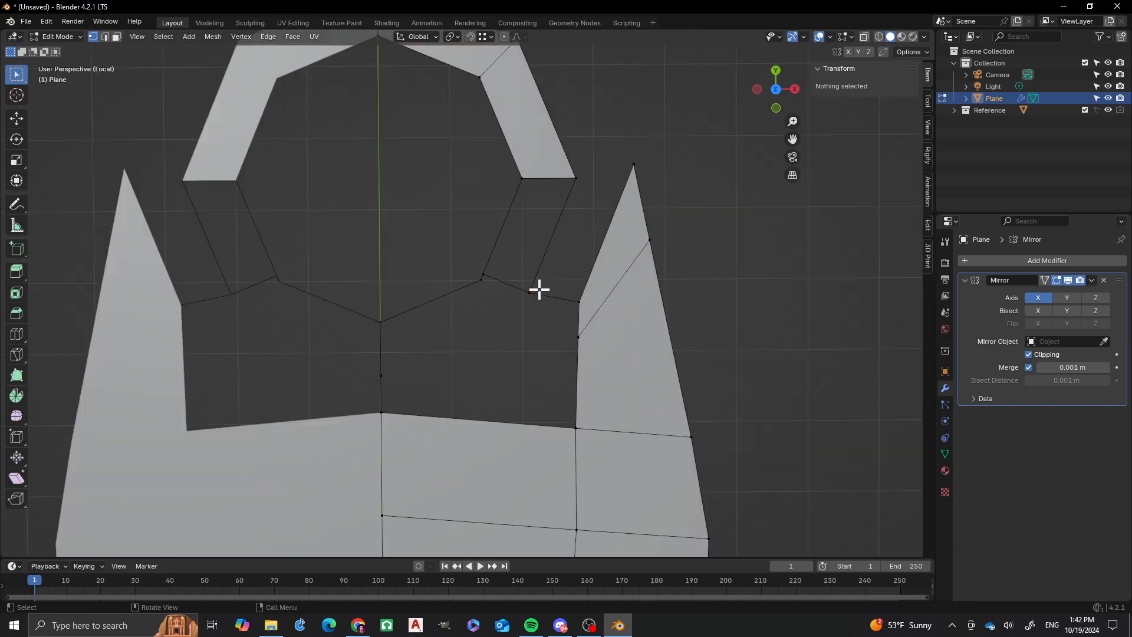
# Merge all vertices of the mesh by distance, using a 0.0001 m threshold
pyautogui.press('a')
pyautogui.press('m')
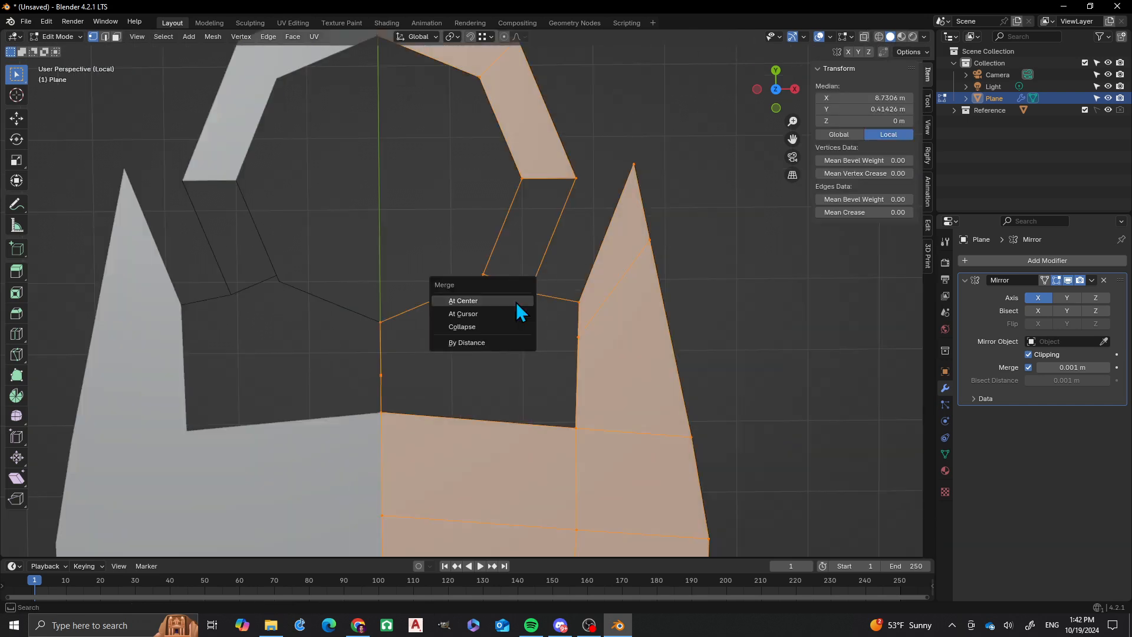
pyautogui.click(472, 348)
pyautogui.scroll(2, 473, 336)
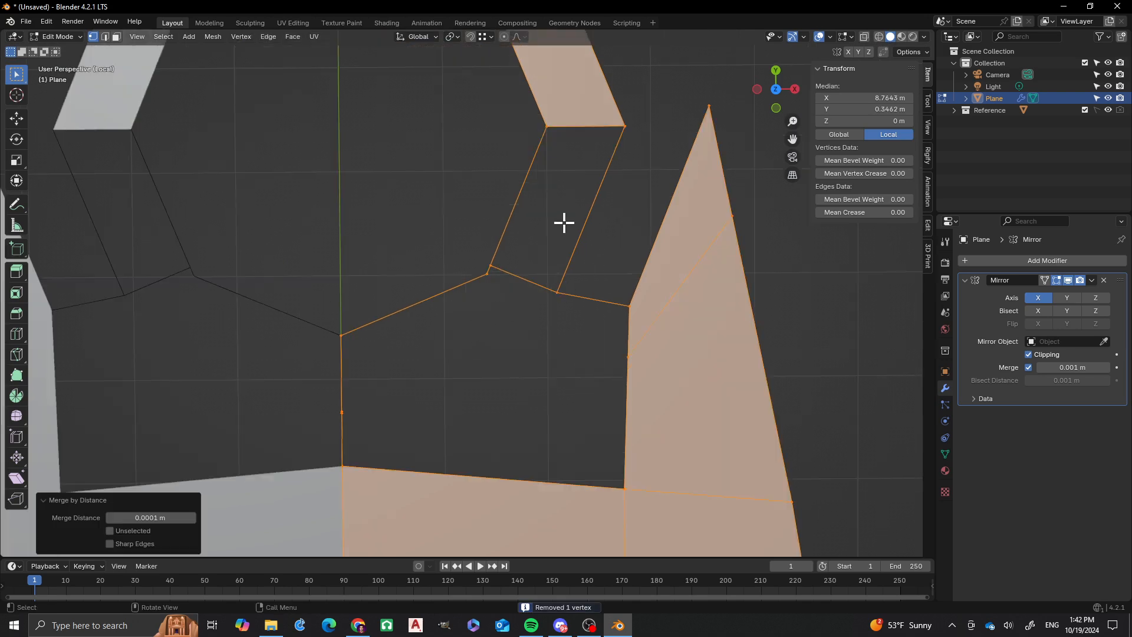
# Fill a face between the inner and outer edges of the ring's open lower side segment
pyautogui.click(495, 264)
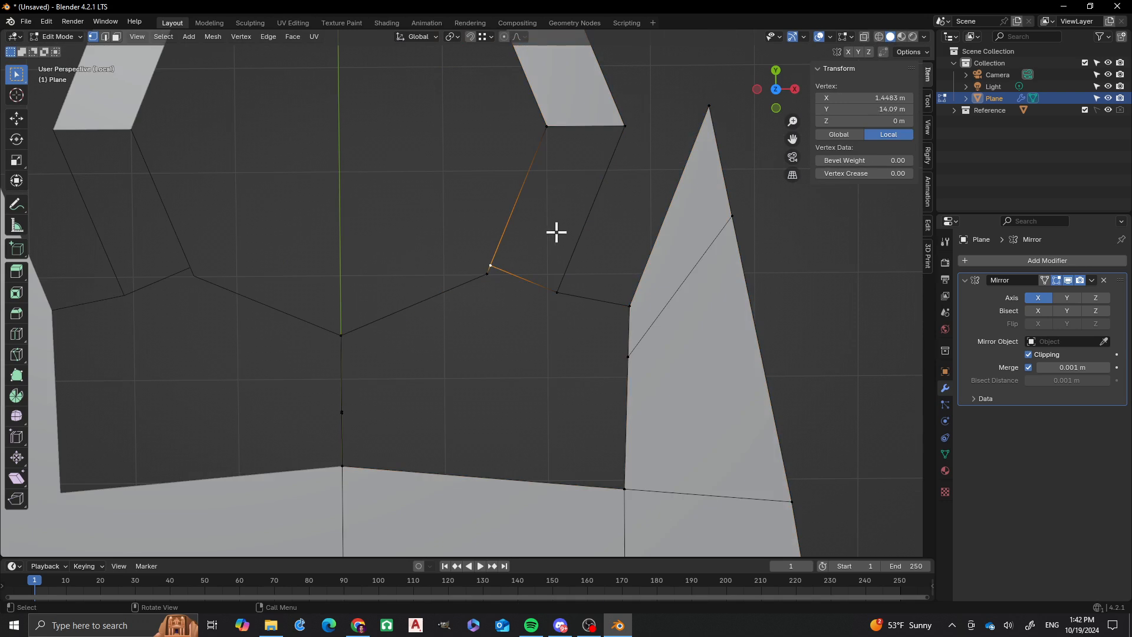
pyautogui.press('2')
pyautogui.click(519, 195)
pyautogui.keyDown('shift'); pyautogui.click(590, 222); pyautogui.keyUp('shift')
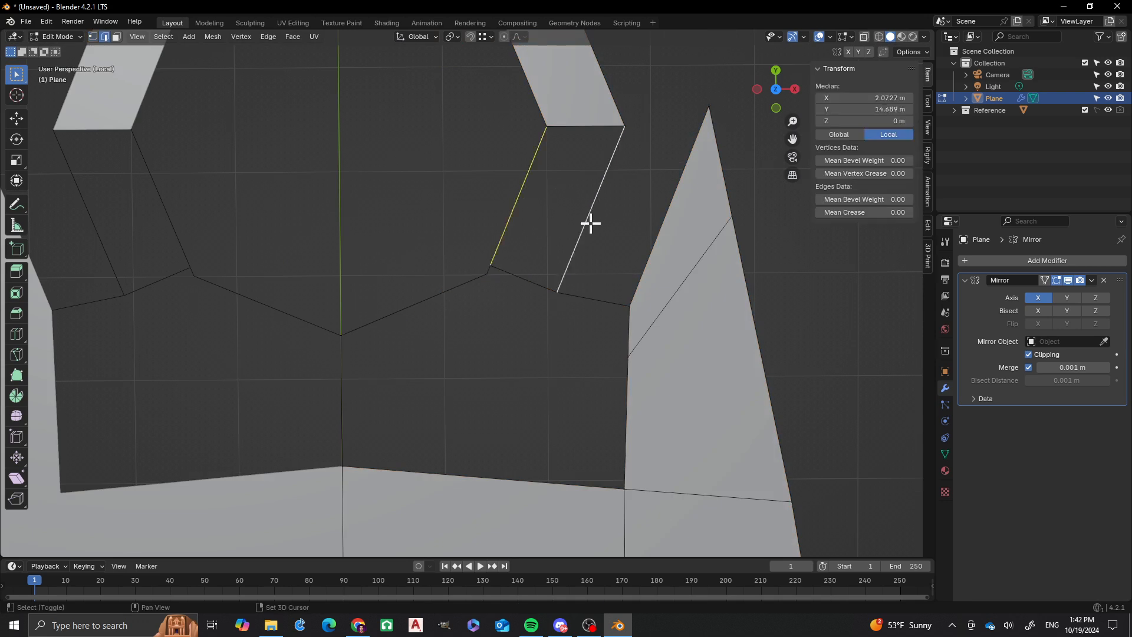
pyautogui.press('f')
pyautogui.scroll(2, 495, 281)
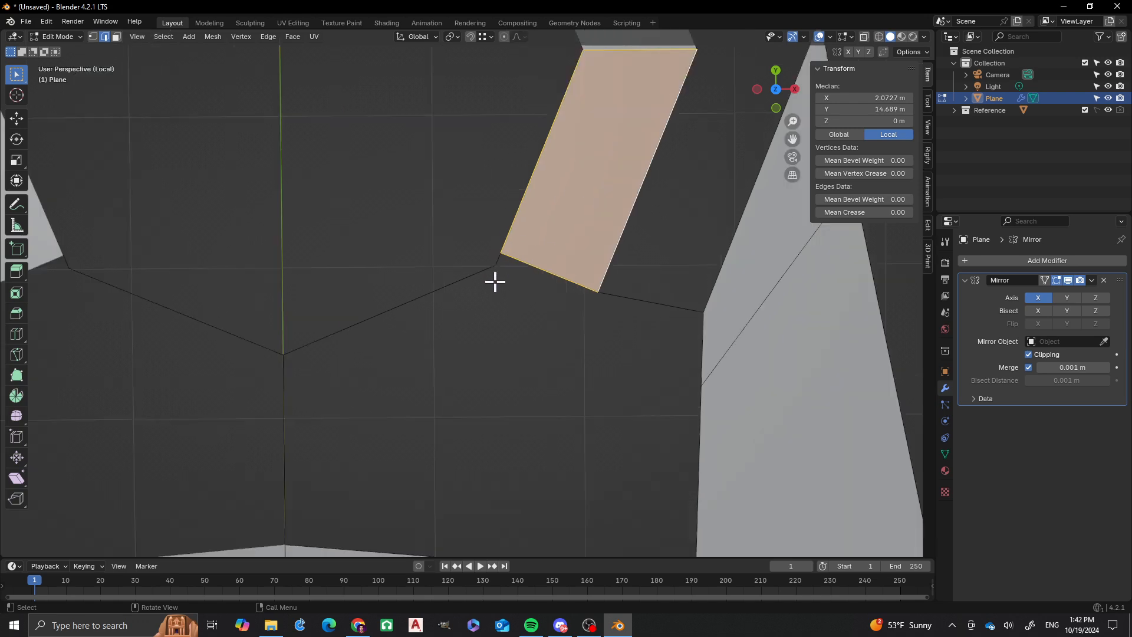
pyautogui.scroll(-3, 495, 281)
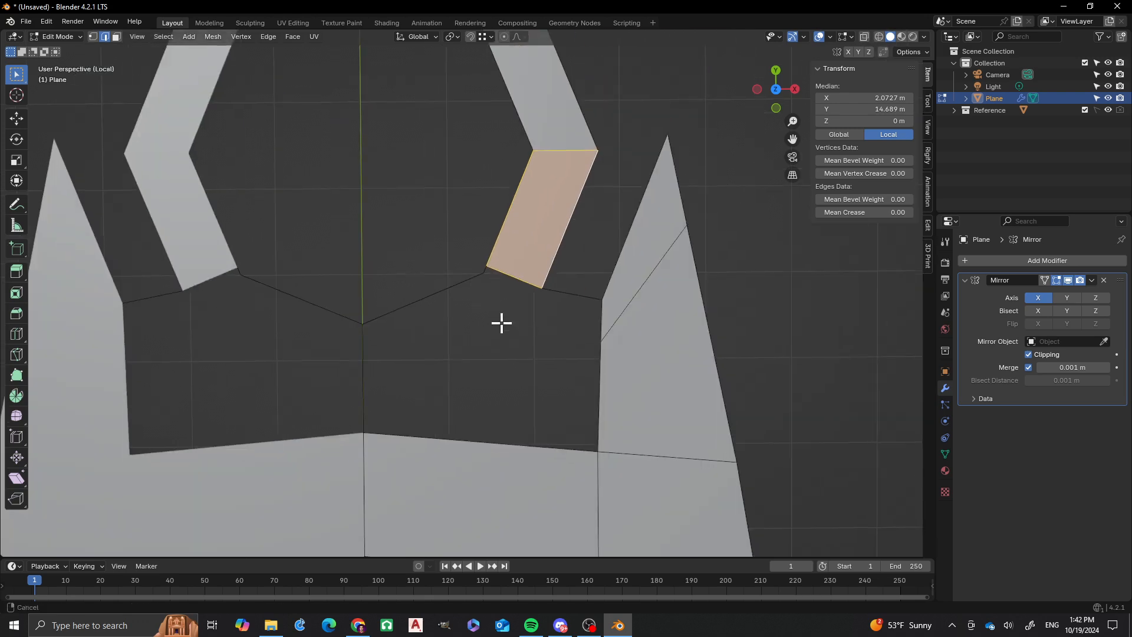
pyautogui.scroll(1, 492, 241)
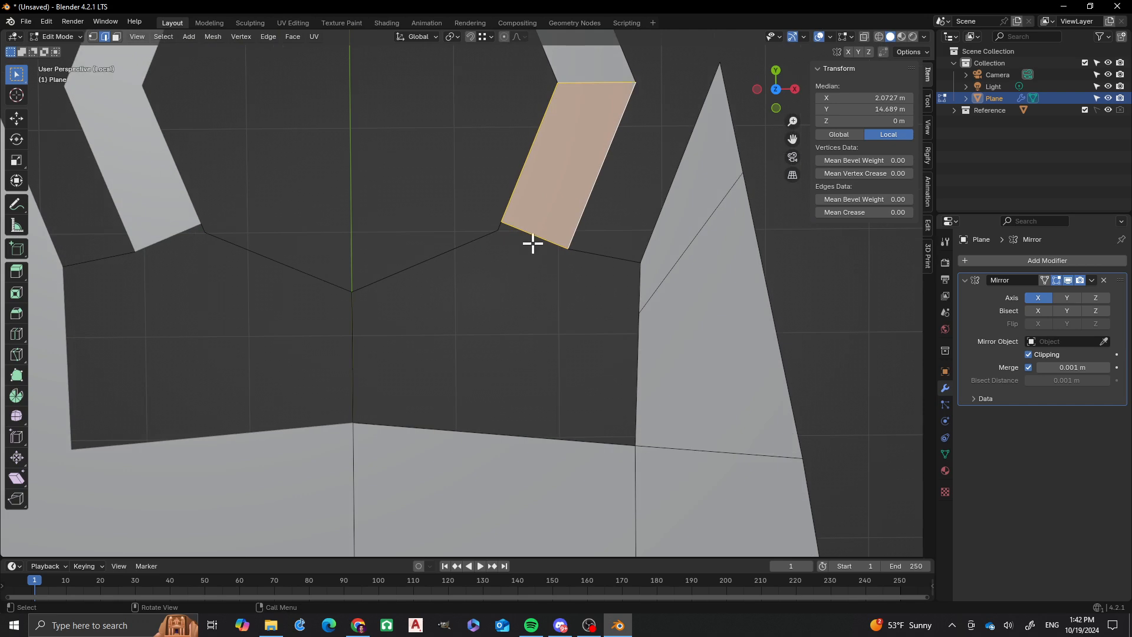
# Extrude a vertex outward and down from the loose lower inner ring vertex and fill the corner face up to the outer junction
pyautogui.press('1')
pyautogui.click(500, 232)
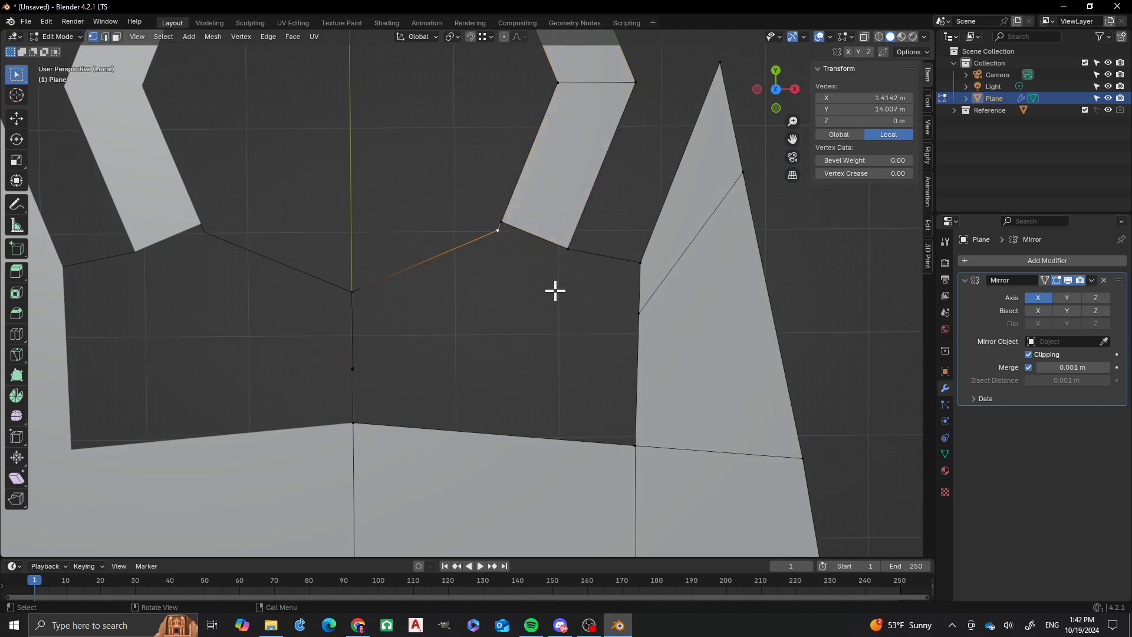
pyautogui.keyDown('ctrl'); pyautogui.rightClick(547, 287); pyautogui.keyUp('ctrl')
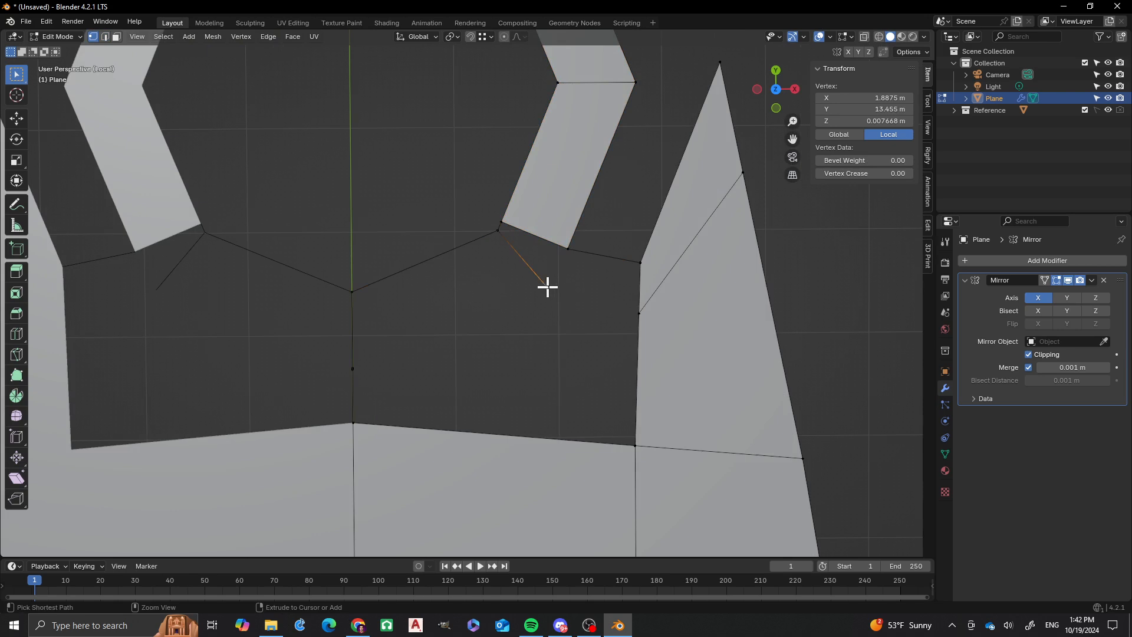
pyautogui.keyDown('ctrl'); pyautogui.click(566, 248); pyautogui.keyUp('ctrl')
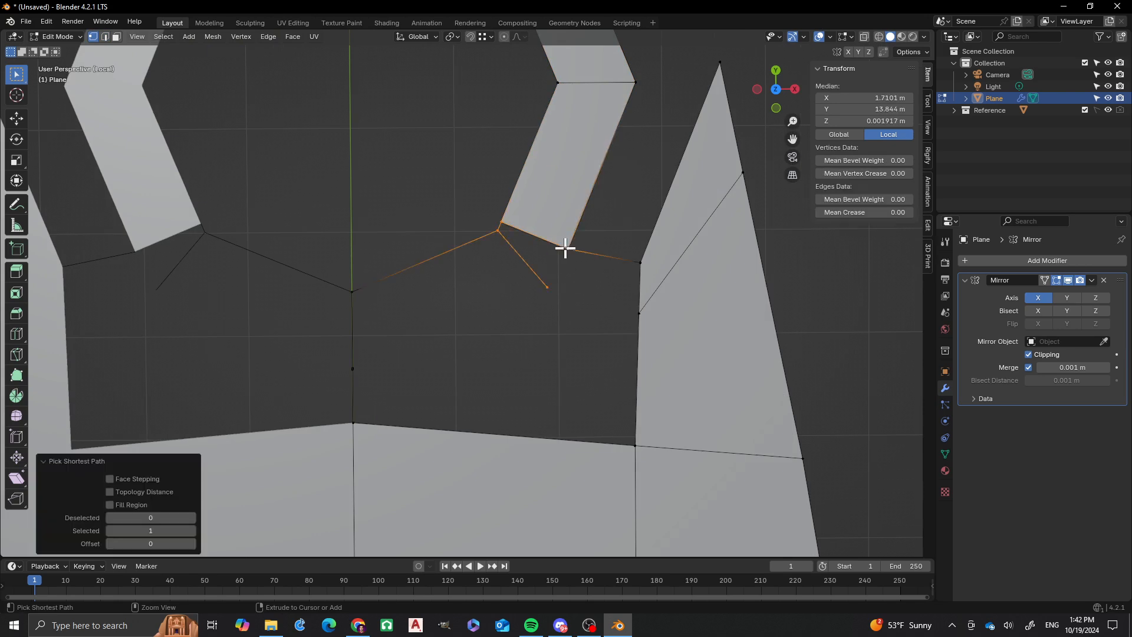
pyautogui.press('f')
# Fill the face between the new lower ring vertex and the lower vertex on the ear's inner edge
pyautogui.click(545, 288)
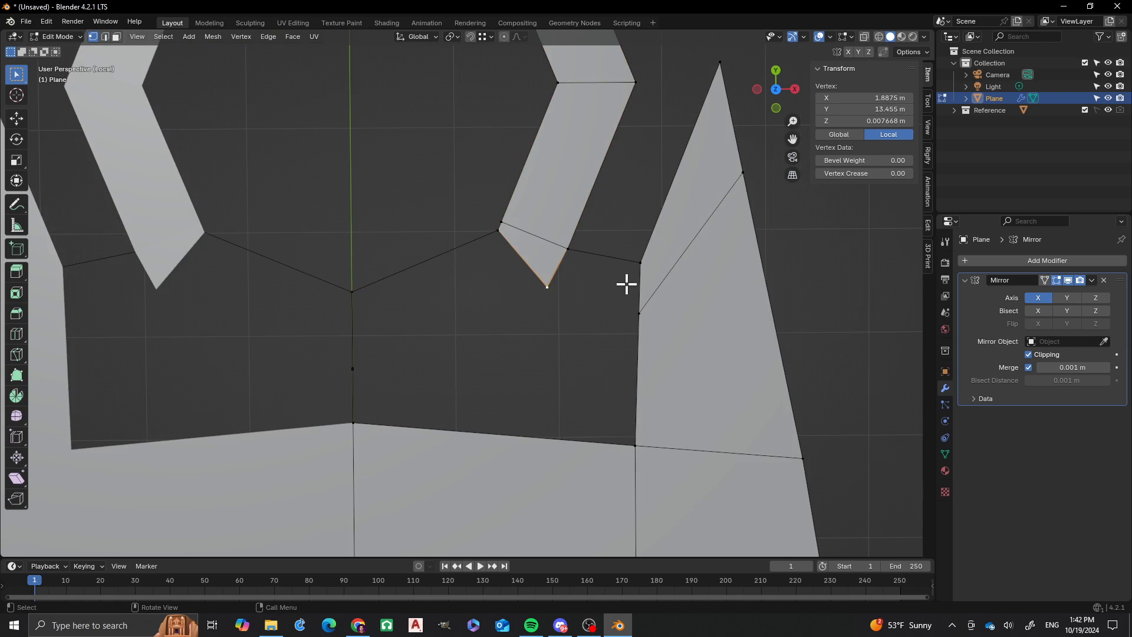
pyautogui.keyDown('ctrl'); pyautogui.click(629, 303); pyautogui.keyUp('ctrl')
pyautogui.press('f')
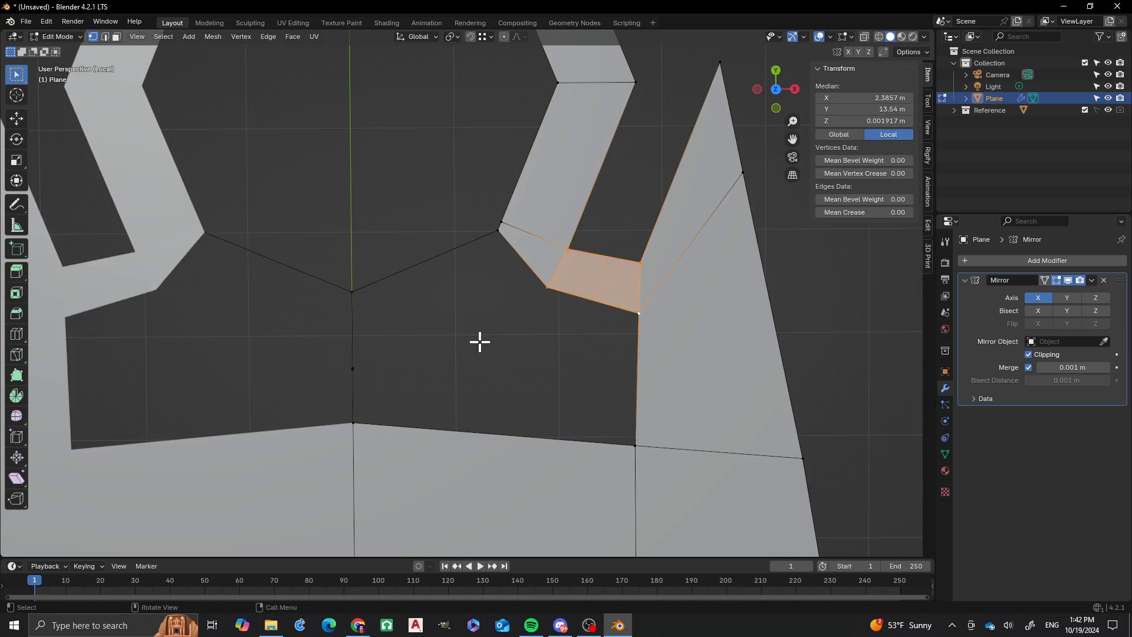
# Try to select the shortest path from the middle centre-line vertex to the new lower ring vertex
pyautogui.click(353, 368)
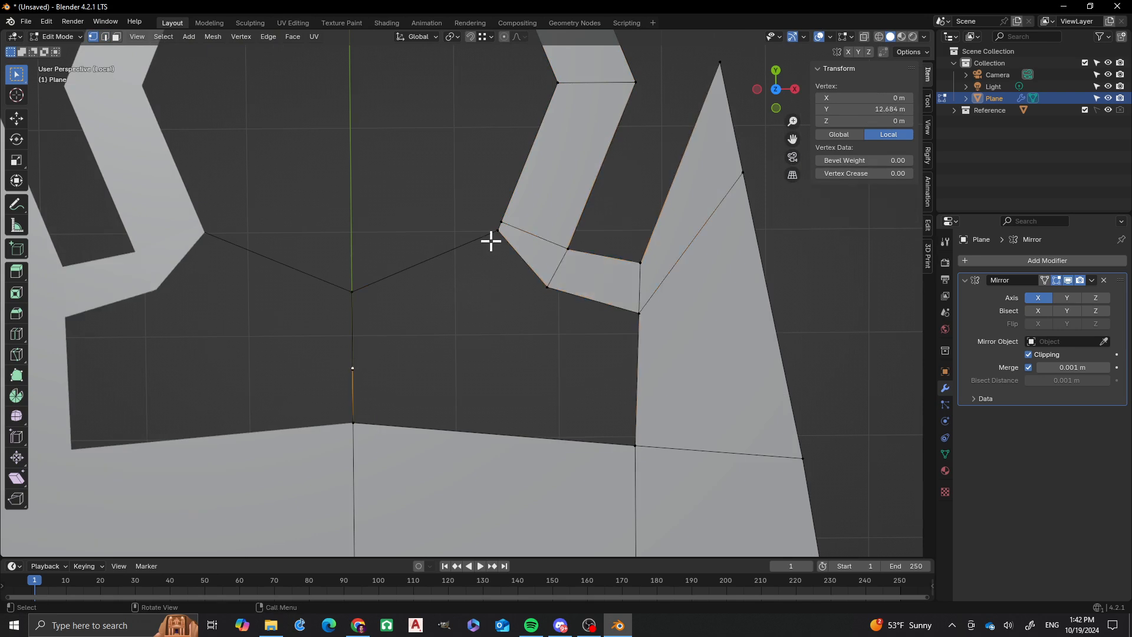
pyautogui.keyDown('ctrl'); pyautogui.click(542, 289); pyautogui.keyUp('ctrl')
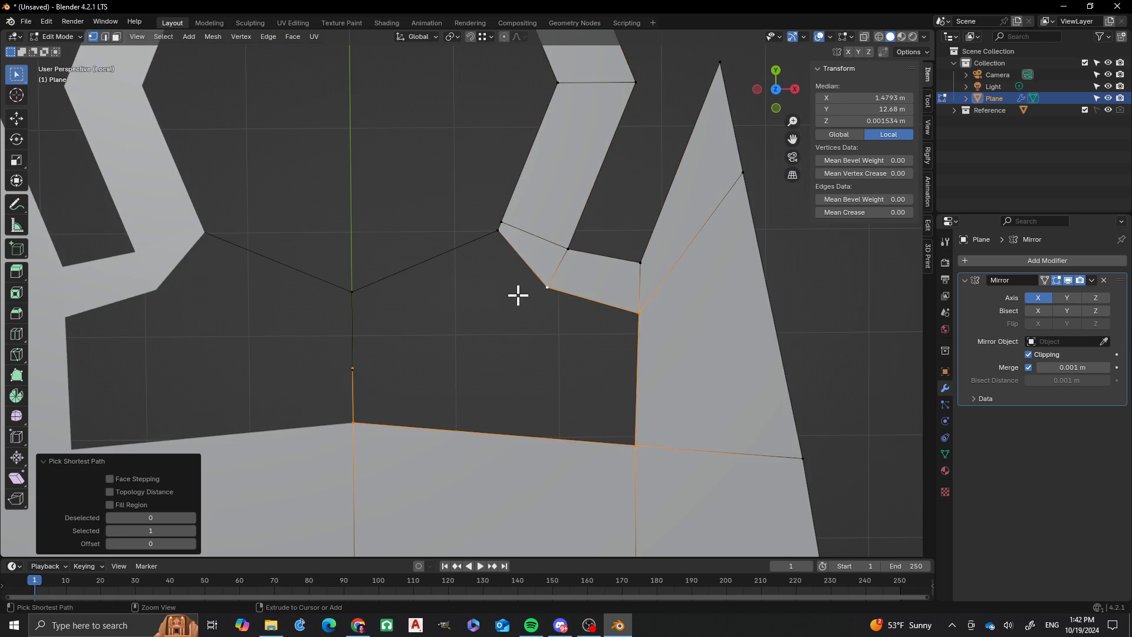
pyautogui.click(495, 348)
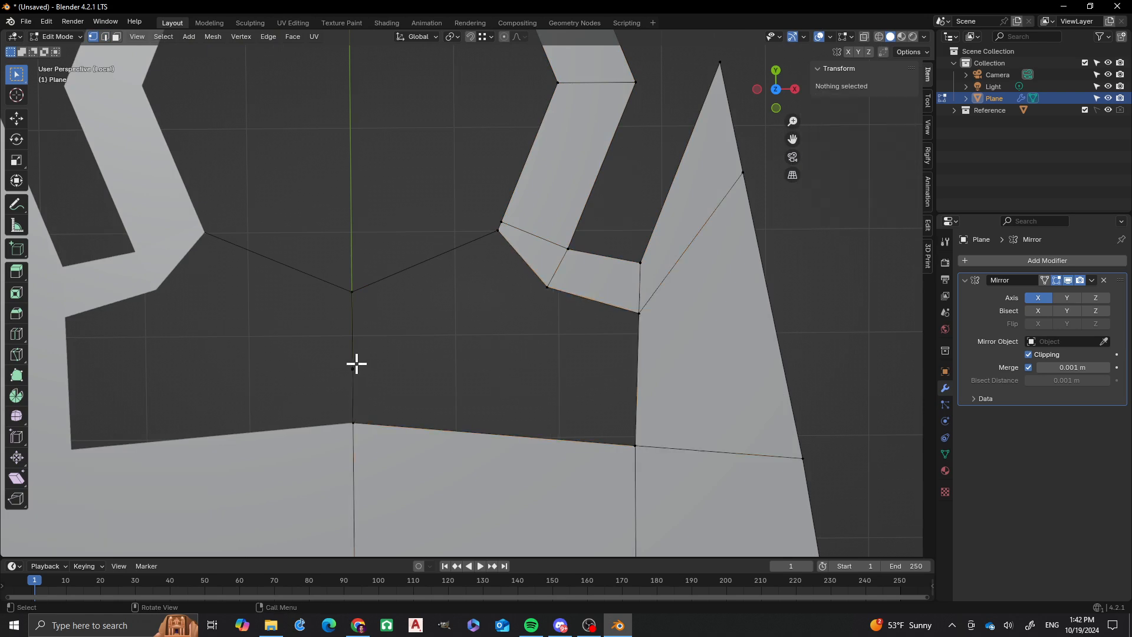
# Check how the centre-line vertices connect to the rest of the mesh by selecting linked geometry
pyautogui.click(354, 366)
pyautogui.keyDown('shift'); pyautogui.click(354, 292); pyautogui.keyUp('shift')
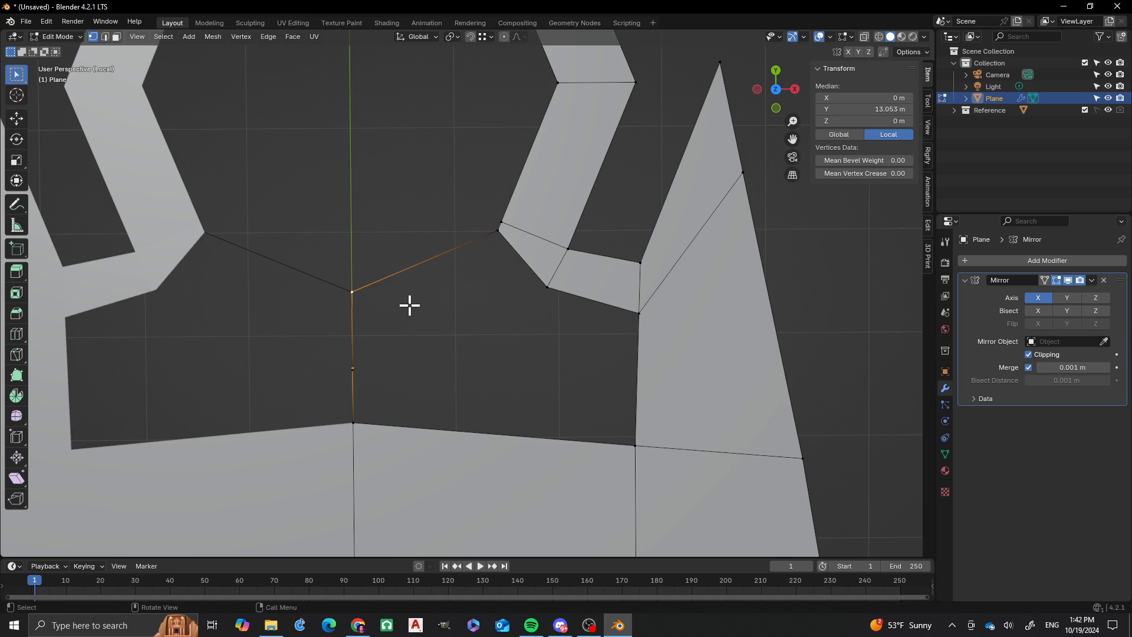
pyautogui.click(360, 369)
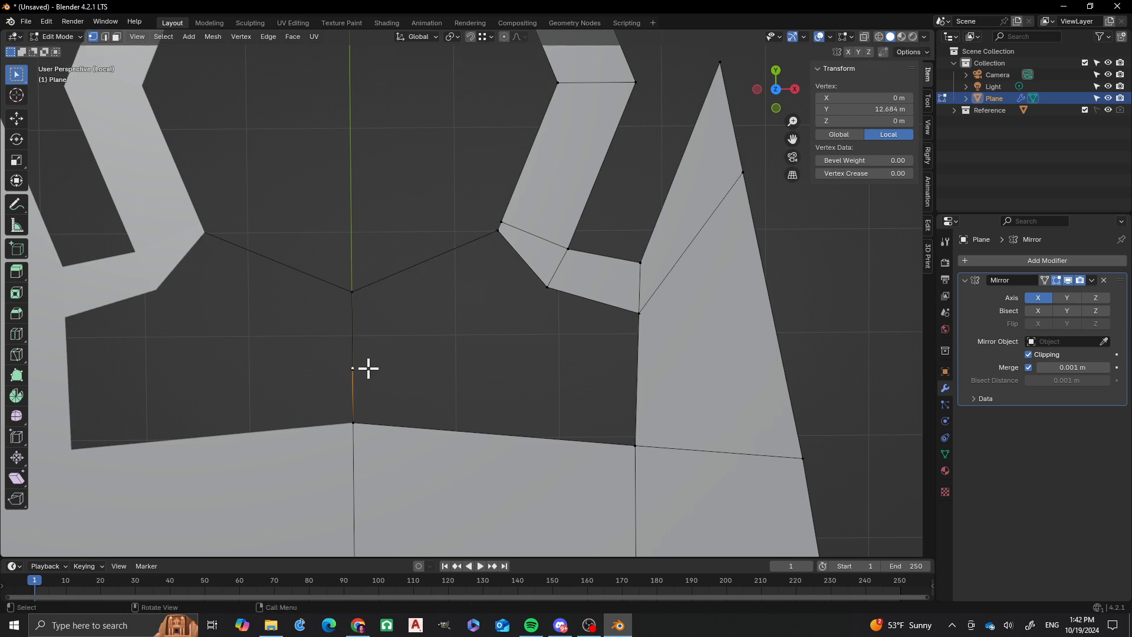
pyautogui.hotkey('ctrl', 'l')
pyautogui.scroll(1, 341, 383)
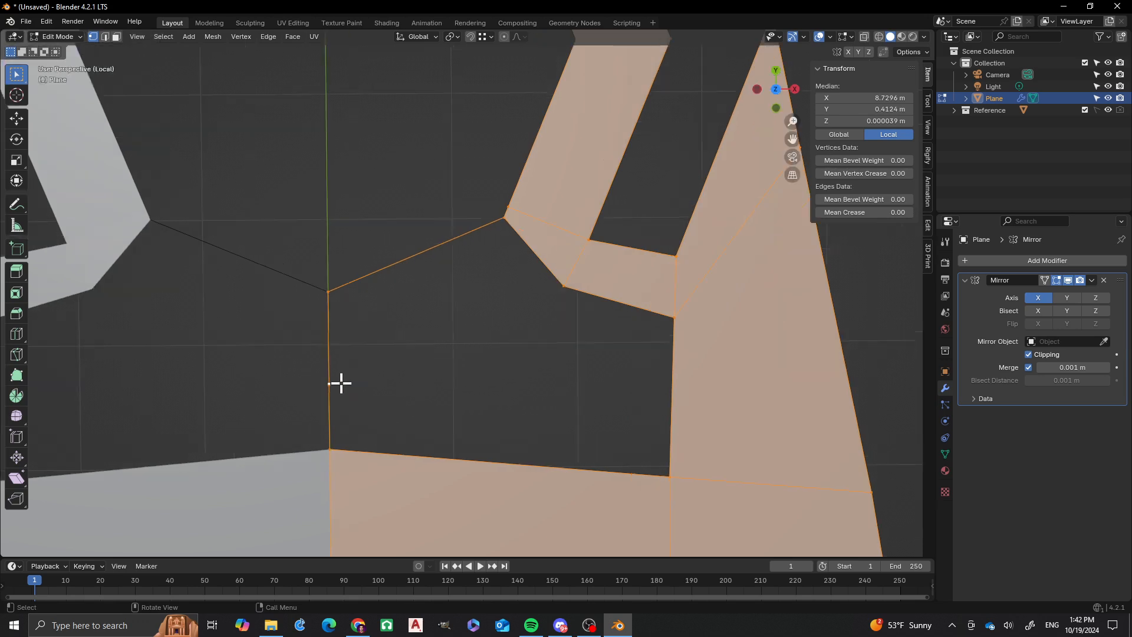
# Move the stray centre-line vertex down along the Y axis onto the vertex just below it
pyautogui.scroll(6, 277, 408)
pyautogui.keyDown('shift'); pyautogui.moveTo(278, 409); pyautogui.dragTo(417, 283, button='middle'); pyautogui.keyUp('shift')
pyautogui.scroll(-3, 328, 361)
pyautogui.scroll(3, 329, 373)
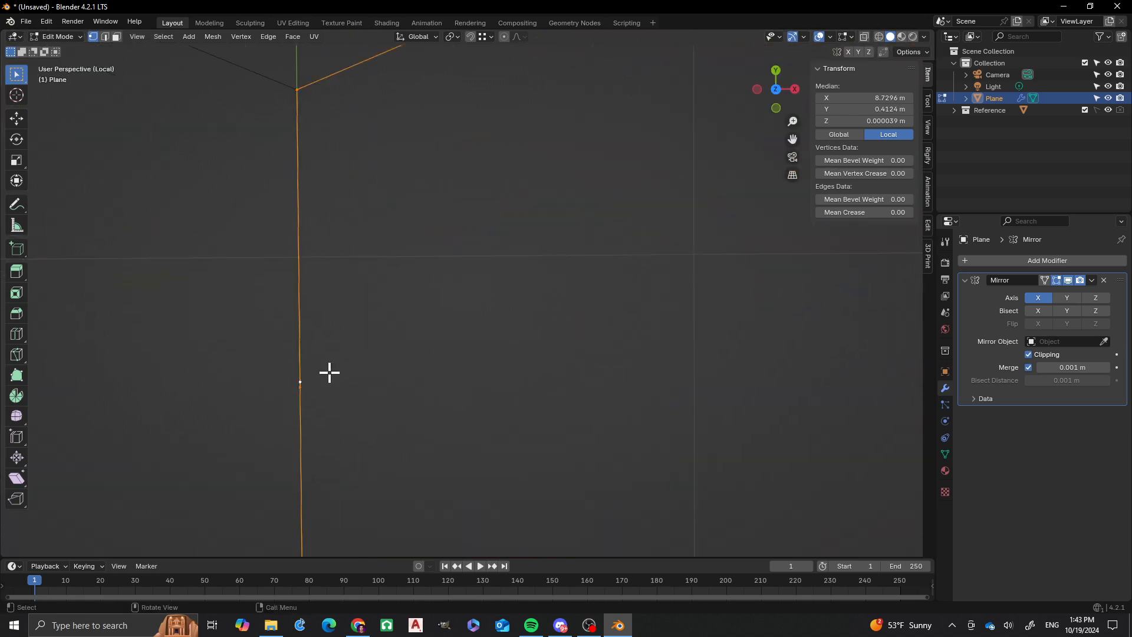
pyautogui.keyDown('shift'); pyautogui.moveTo(300, 410); pyautogui.dragTo(384, 311, button='middle'); pyautogui.keyUp('shift')
pyautogui.scroll(5, 366, 283)
pyautogui.scroll(3, 279, 277)
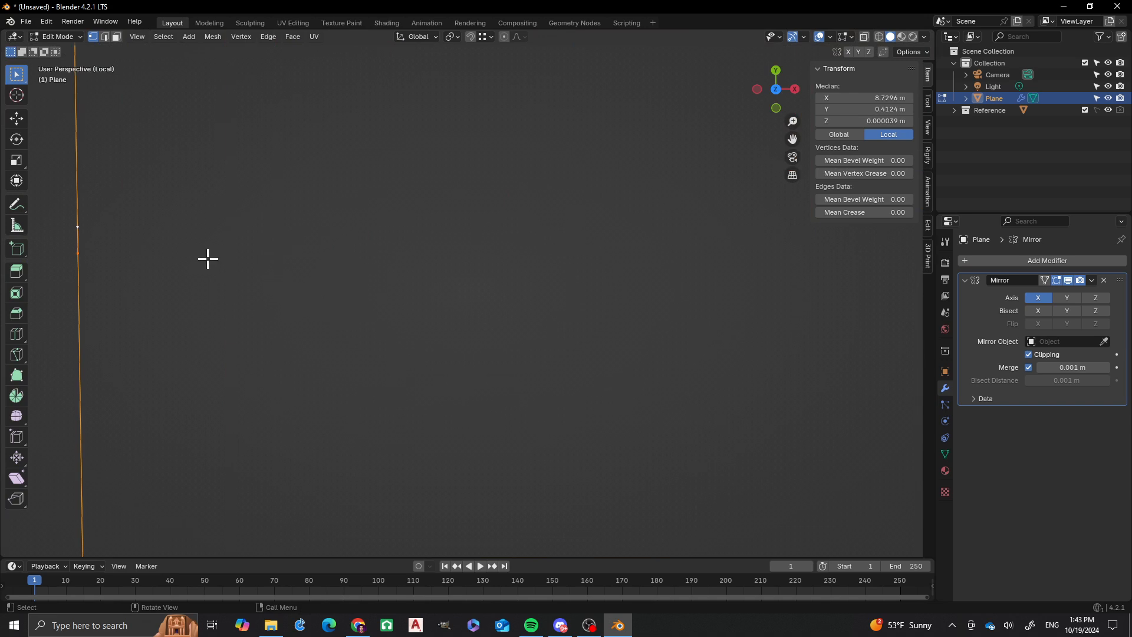
pyautogui.click(77, 226)
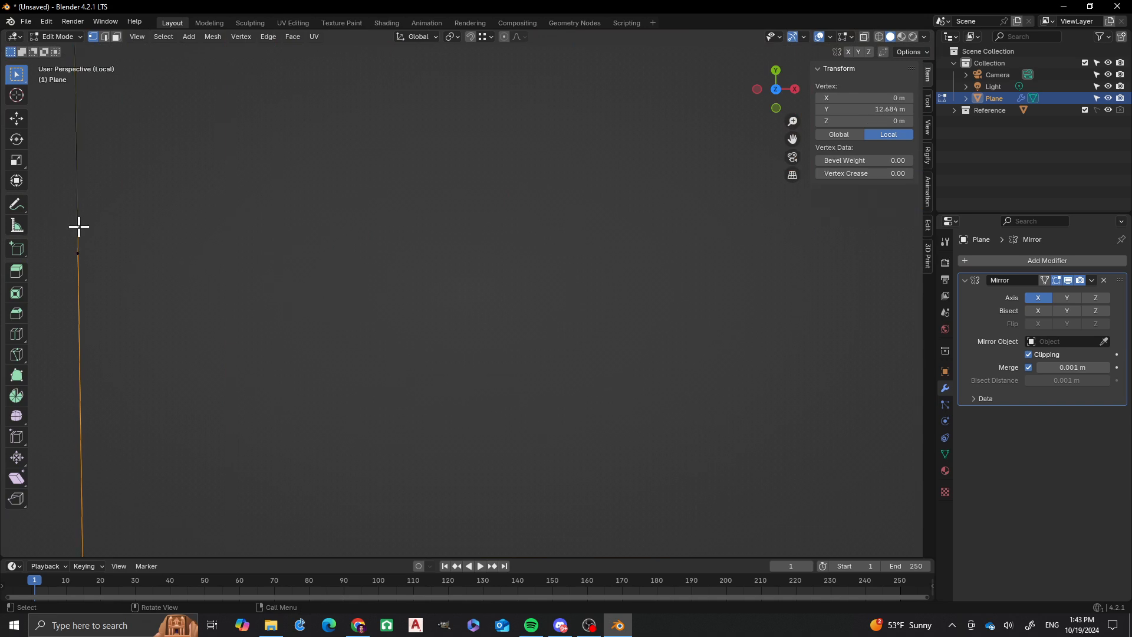
pyautogui.press('g')
pyautogui.press('z')
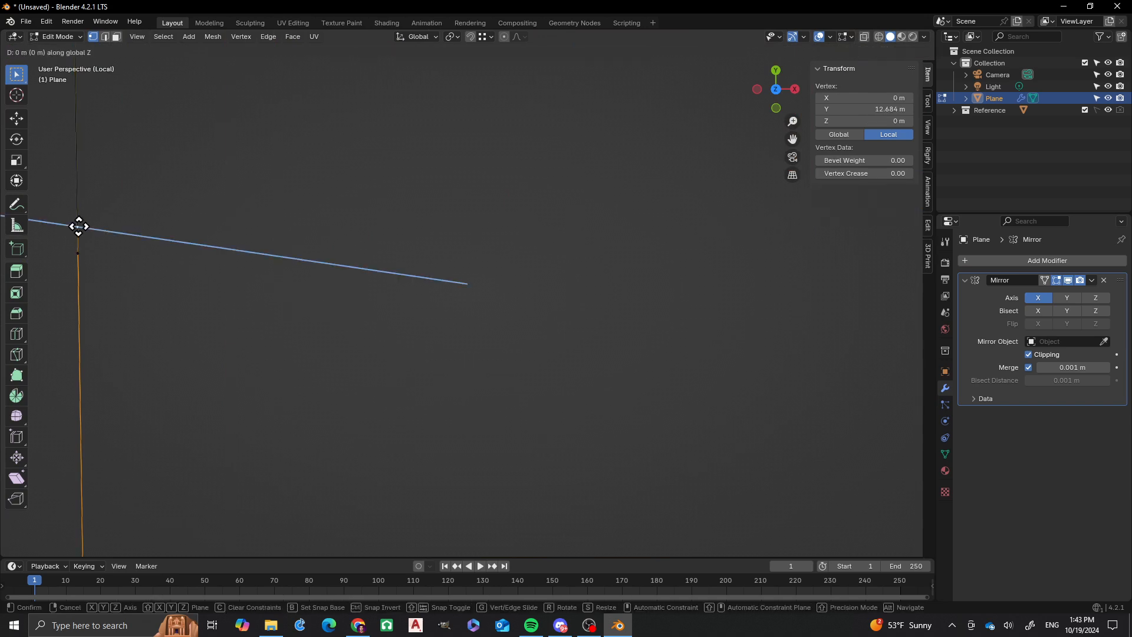
pyautogui.press('y')
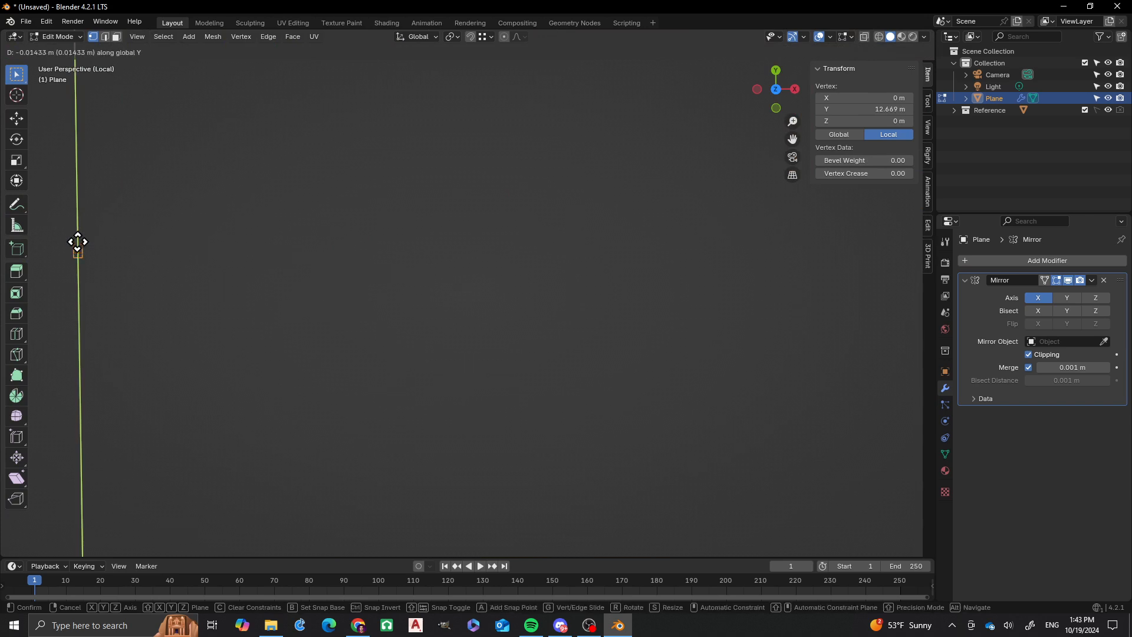
pyautogui.click(77, 245)
# Merge all vertices by distance at 0.0001 m to join the overlapping centre-line vertices
pyautogui.press('a')
pyautogui.press('m')
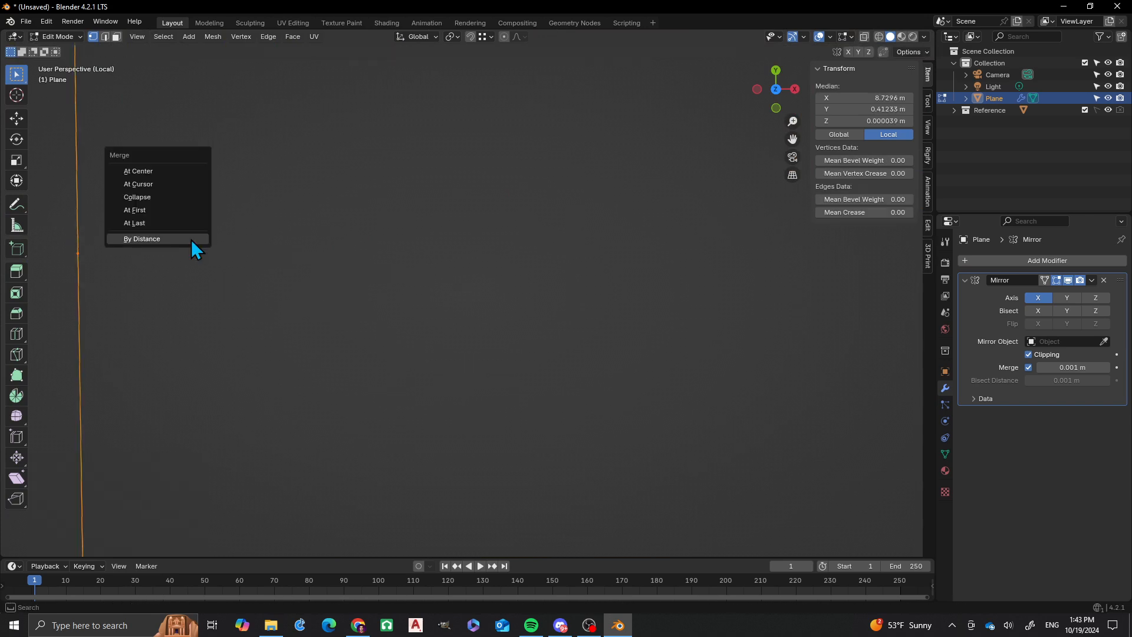
pyautogui.click(183, 238)
pyautogui.press('KP_Decimal')
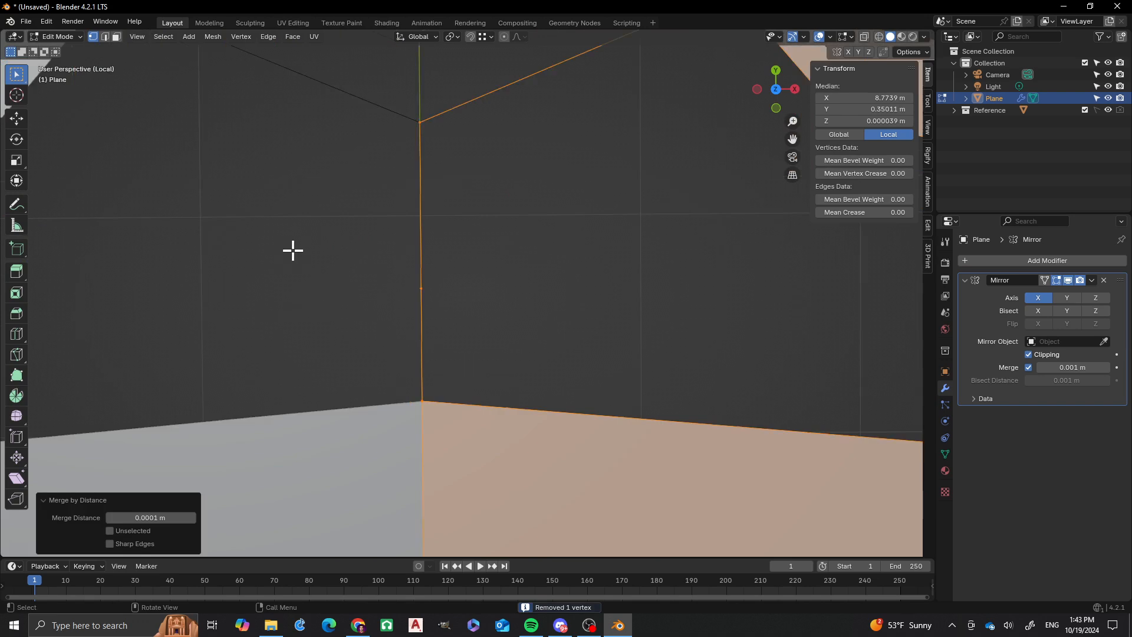
# Fill the ring's bottom face between the middle centre-line vertex and the new lower ring vertex
pyautogui.keyDown('shift'); pyautogui.moveTo(458, 207); pyautogui.dragTo(425, 251, button='middle'); pyautogui.keyUp('shift')
pyautogui.click(472, 278)
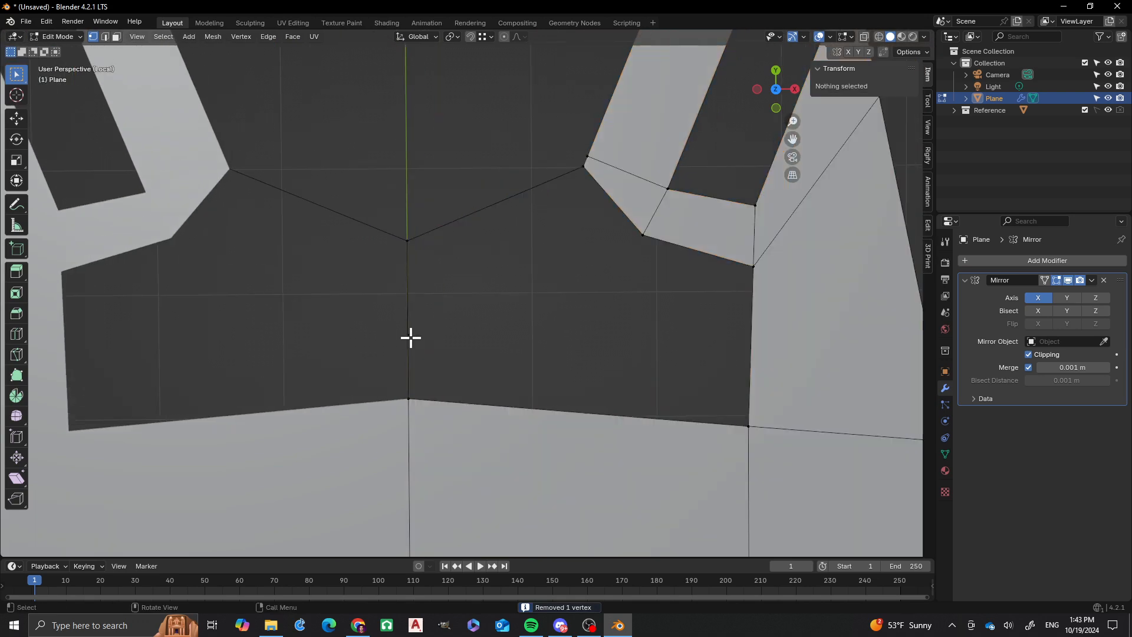
pyautogui.click(410, 336)
pyautogui.keyDown('ctrl'); pyautogui.click(638, 239); pyautogui.keyUp('ctrl')
pyautogui.press('f')
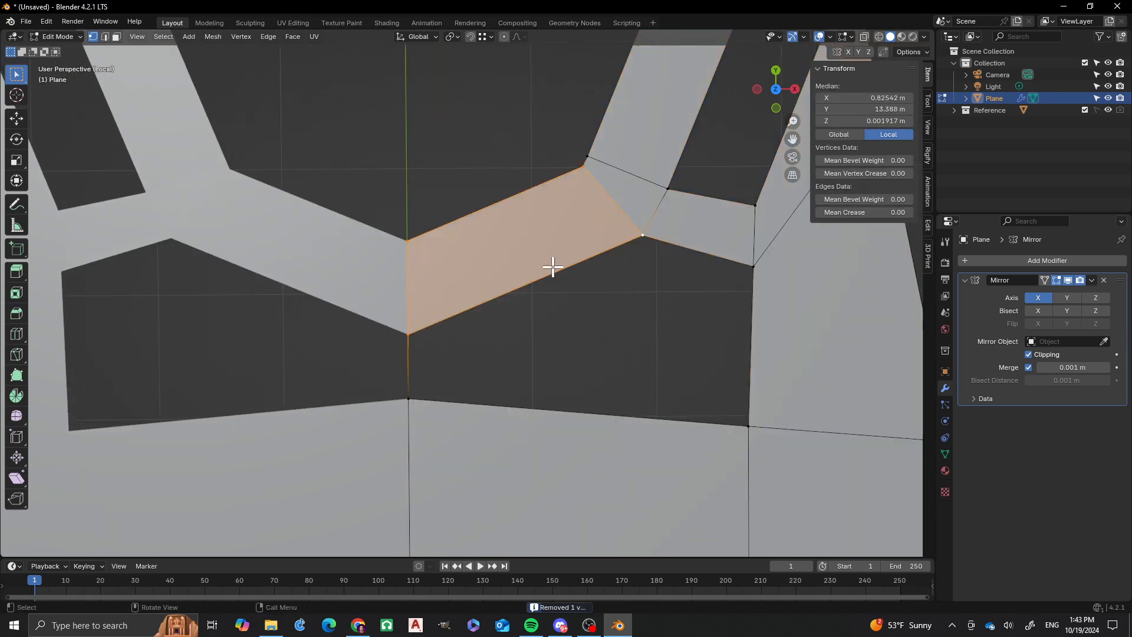
# Examine the topology joining the ring to the head, including the ear's diagonal edge and the remaining gap, ending in face selection mode
pyautogui.scroll(-3, 652, 281)
pyautogui.scroll(1, 549, 271)
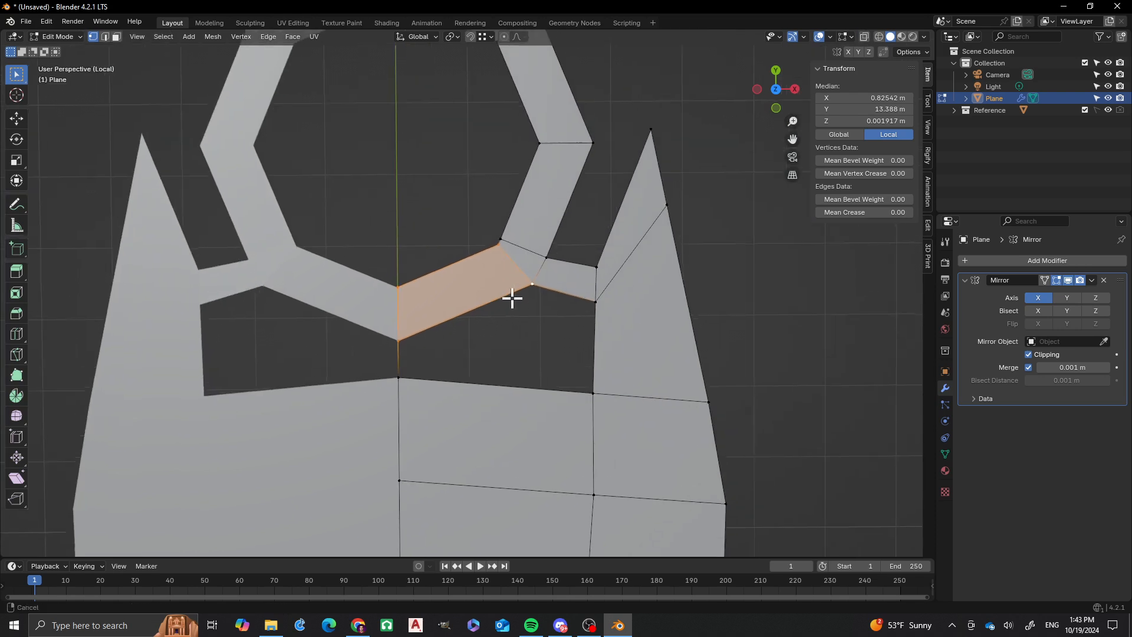
pyautogui.scroll(-3, 526, 287)
pyautogui.keyDown('shift'); pyautogui.moveTo(503, 338); pyautogui.dragTo(516, 230, button='middle'); pyautogui.keyUp('shift')
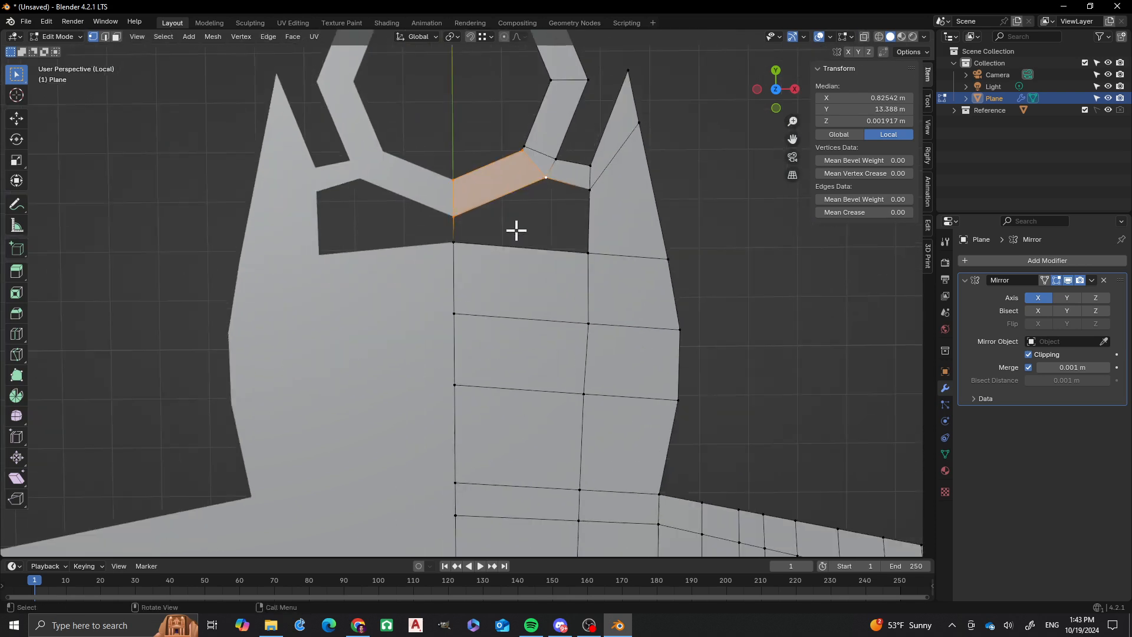
pyautogui.scroll(-2, 514, 253)
pyautogui.scroll(3, 514, 273)
pyautogui.click(614, 215)
pyautogui.scroll(-3, 538, 192)
pyautogui.scroll(2, 539, 224)
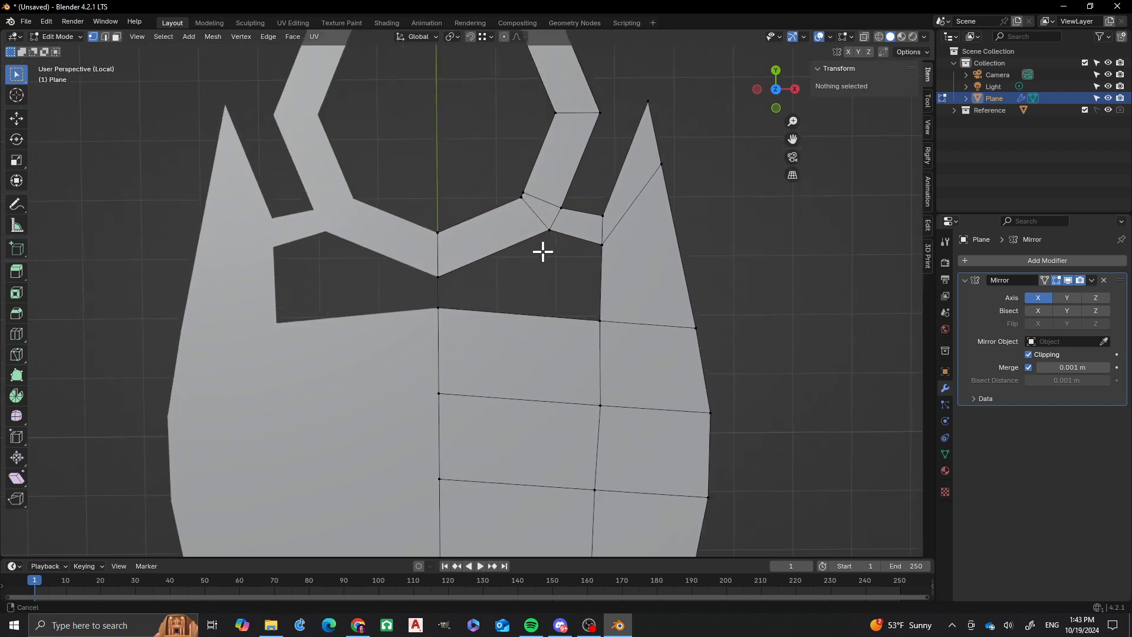
pyautogui.keyDown('shift'); pyautogui.moveTo(543, 250); pyautogui.dragTo(518, 274, button='middle'); pyautogui.keyUp('shift')
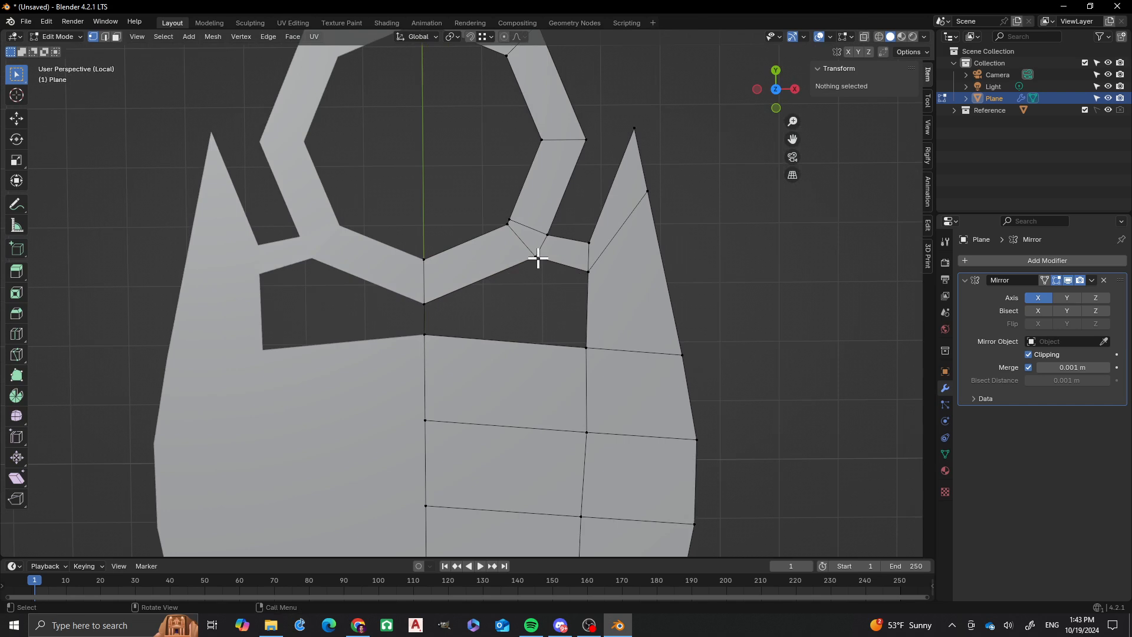
pyautogui.click(643, 204)
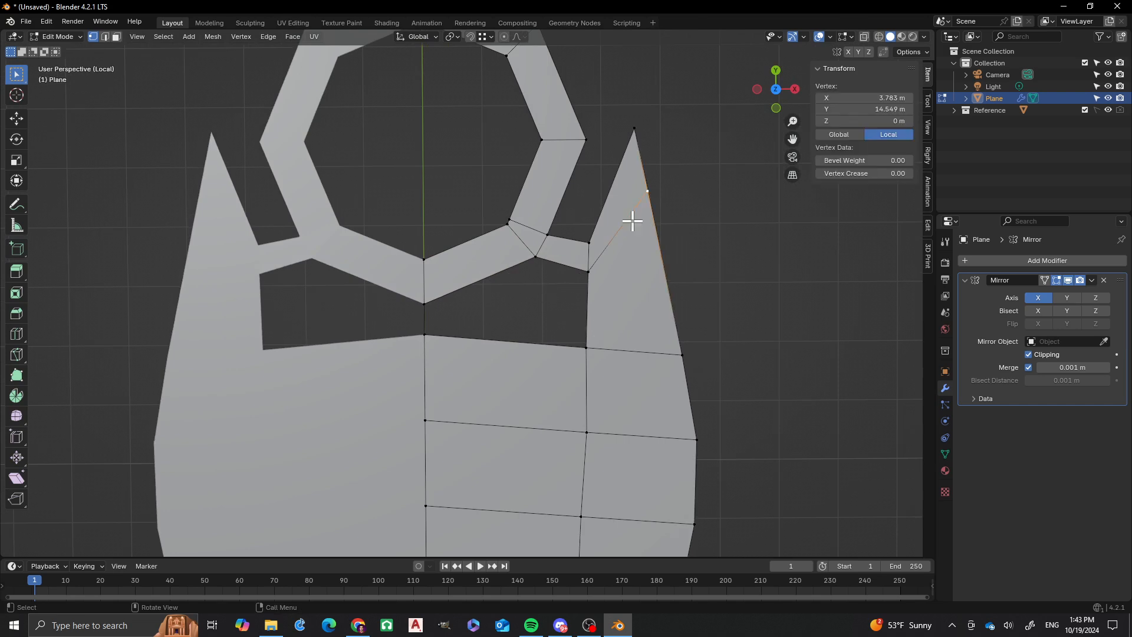
pyautogui.keyDown('shift'); pyautogui.click(589, 270); pyautogui.keyUp('shift')
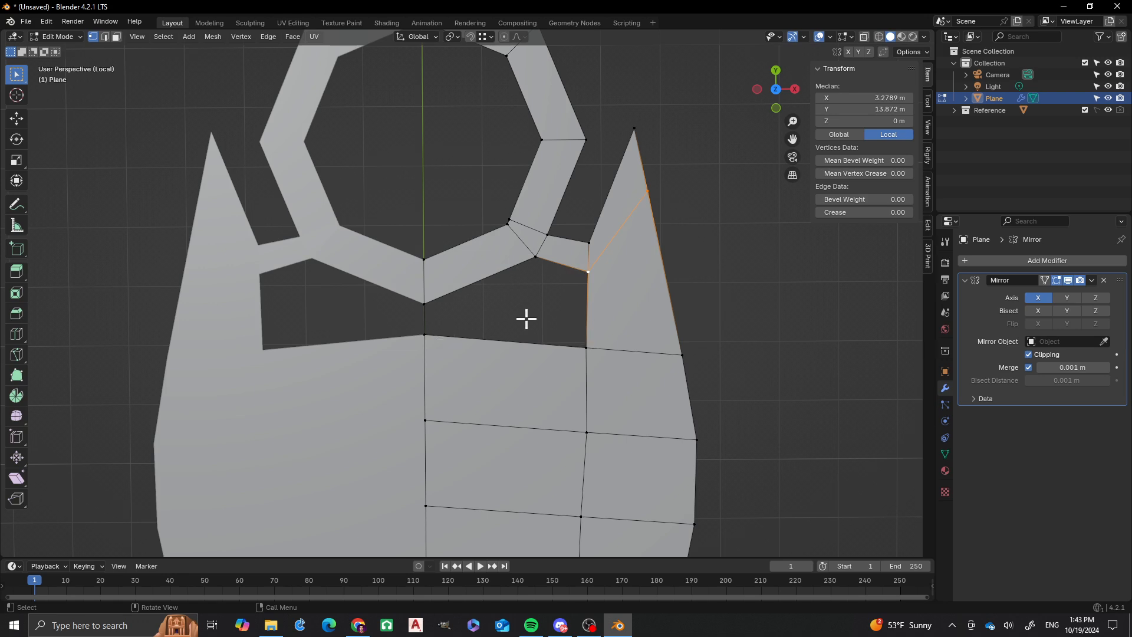
pyautogui.hotkey('alt', 'a')
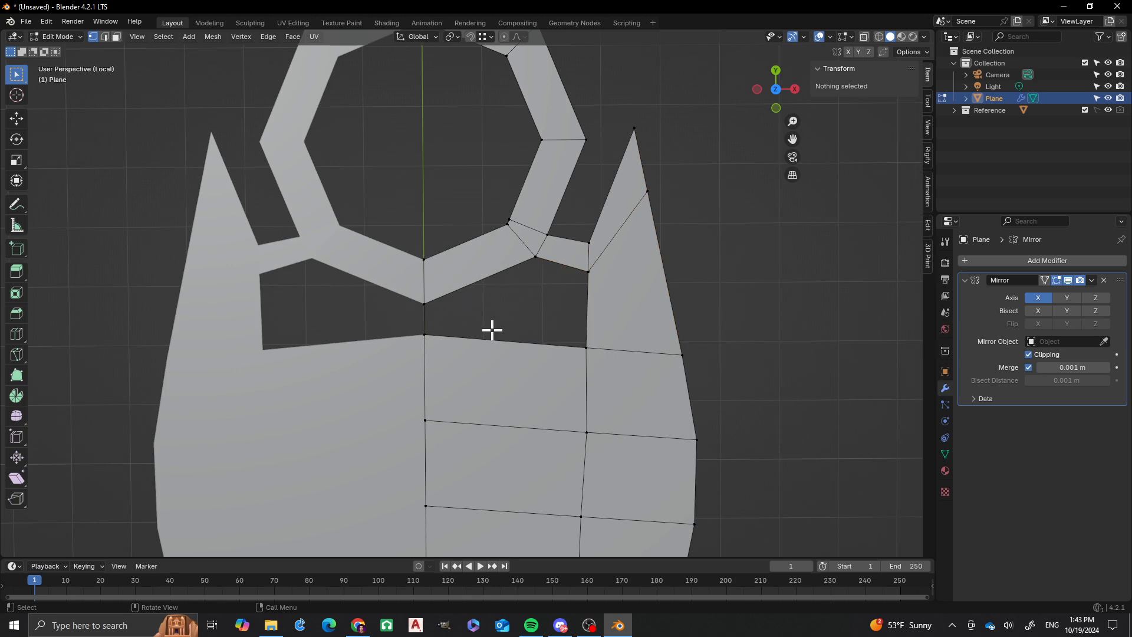
pyautogui.press('3')
pyautogui.scroll(1, 495, 301)
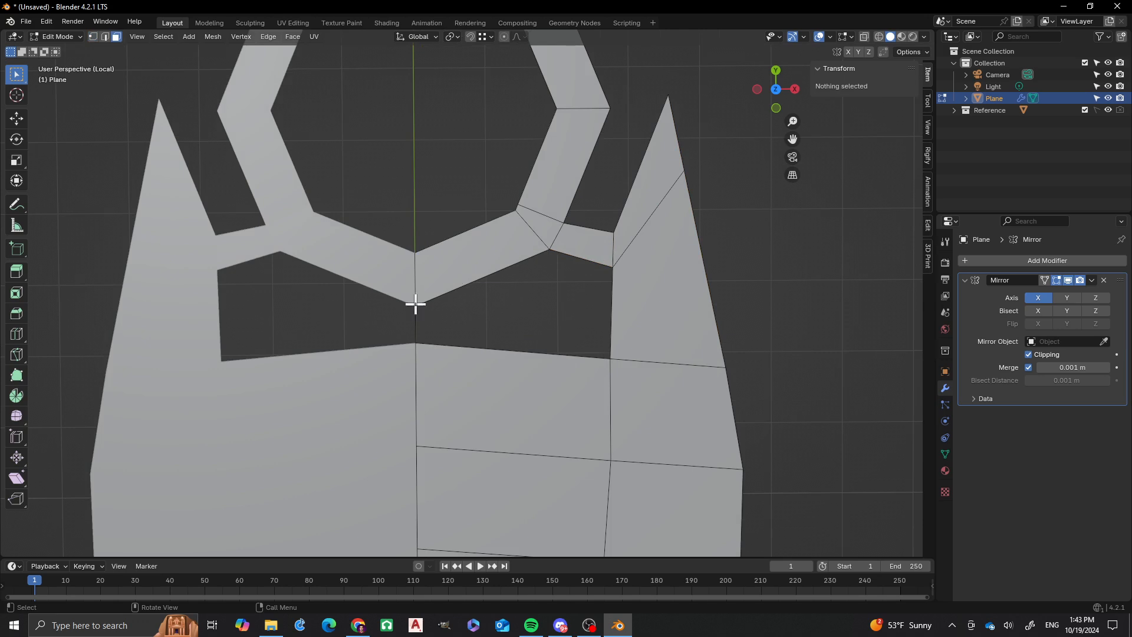
# Merge the ear's diagonal-edge vertex on the outer outline At First into the outline vertex below it
pyautogui.keyDown('shift'); pyautogui.moveTo(566, 272); pyautogui.dragTo(523, 299, button='middle'); pyautogui.keyUp('shift')
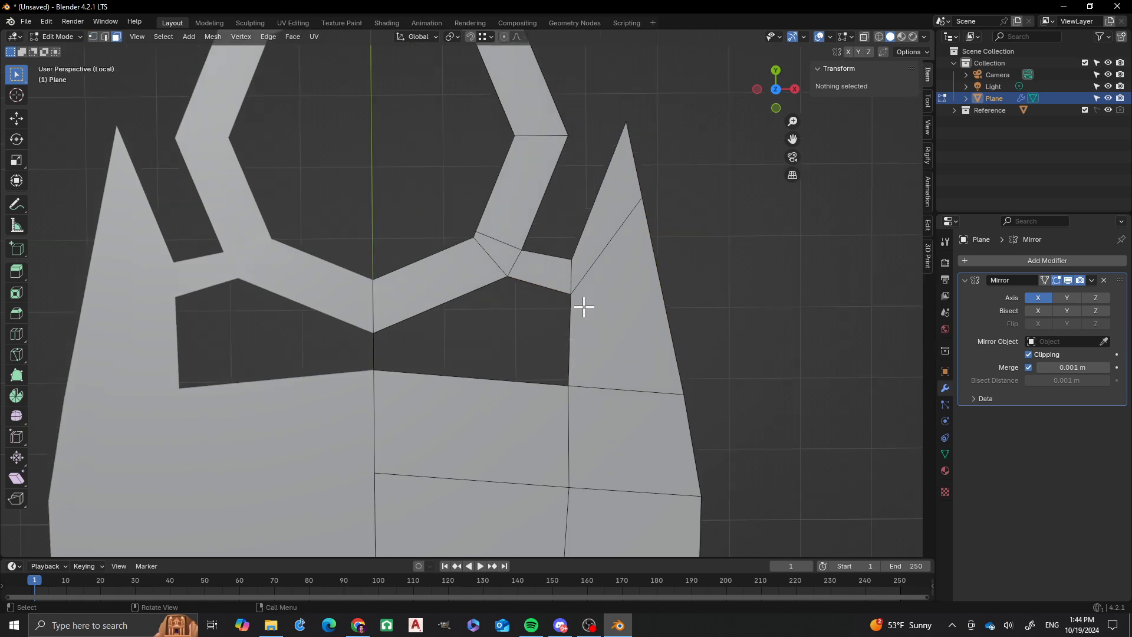
pyautogui.press('1')
pyautogui.click(684, 395)
pyautogui.keyDown('shift'); pyautogui.click(642, 200); pyautogui.keyUp('shift')
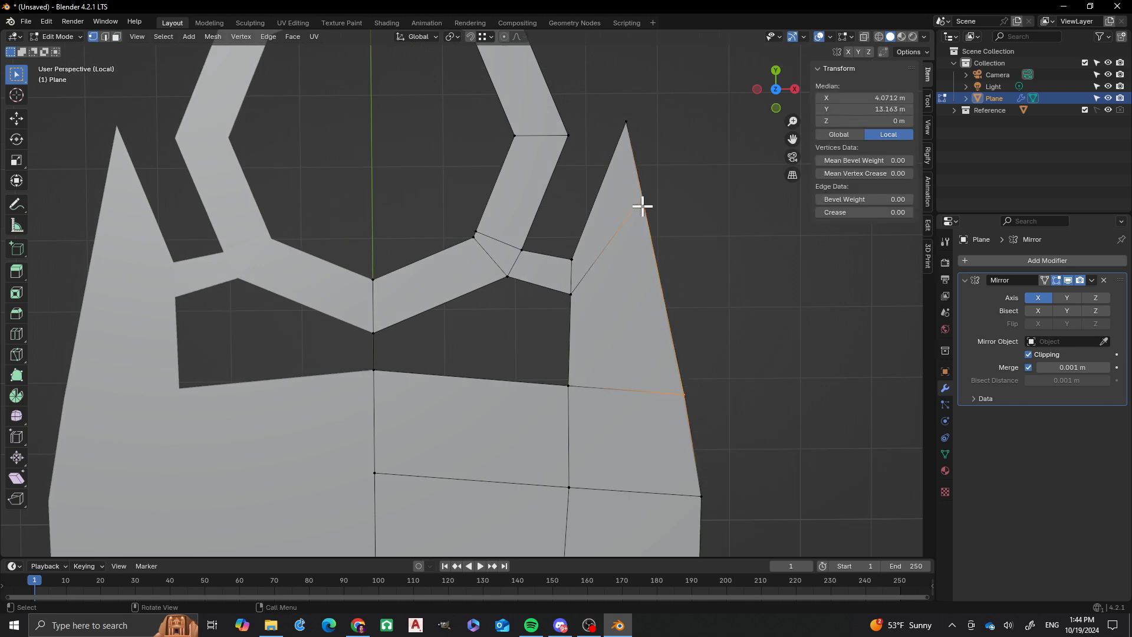
pyautogui.press('m')
pyautogui.click(624, 175)
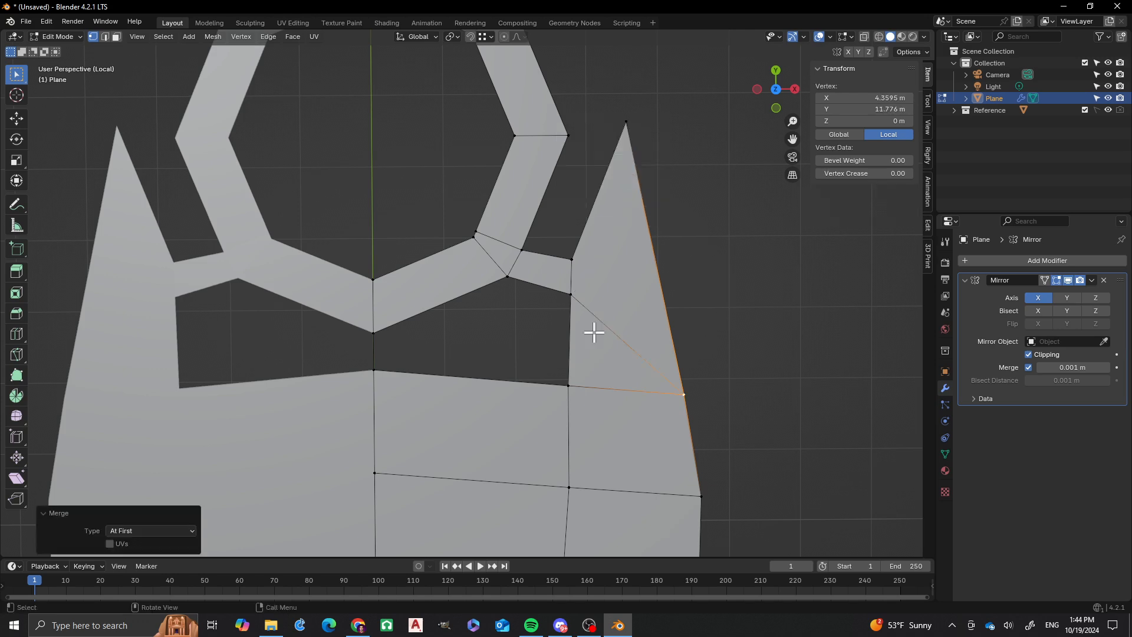
# Merge the lower inner ear vertex At First into the head's corner vertex directly below it
pyautogui.click(570, 386)
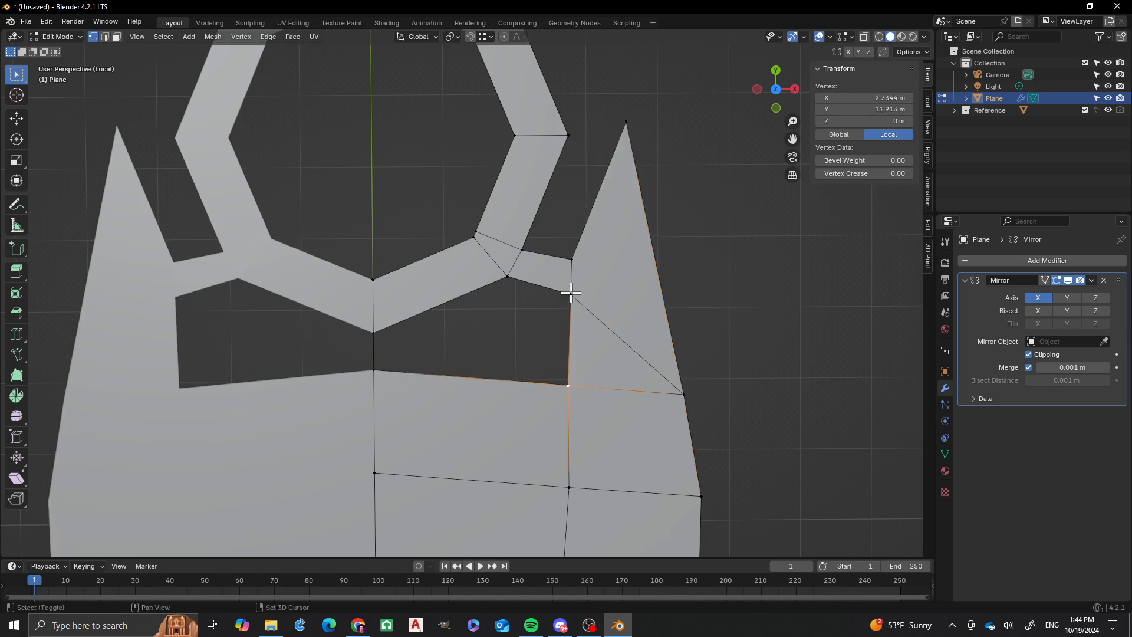
pyautogui.keyDown('shift'); pyautogui.click(571, 295); pyautogui.keyUp('shift')
pyautogui.press('m')
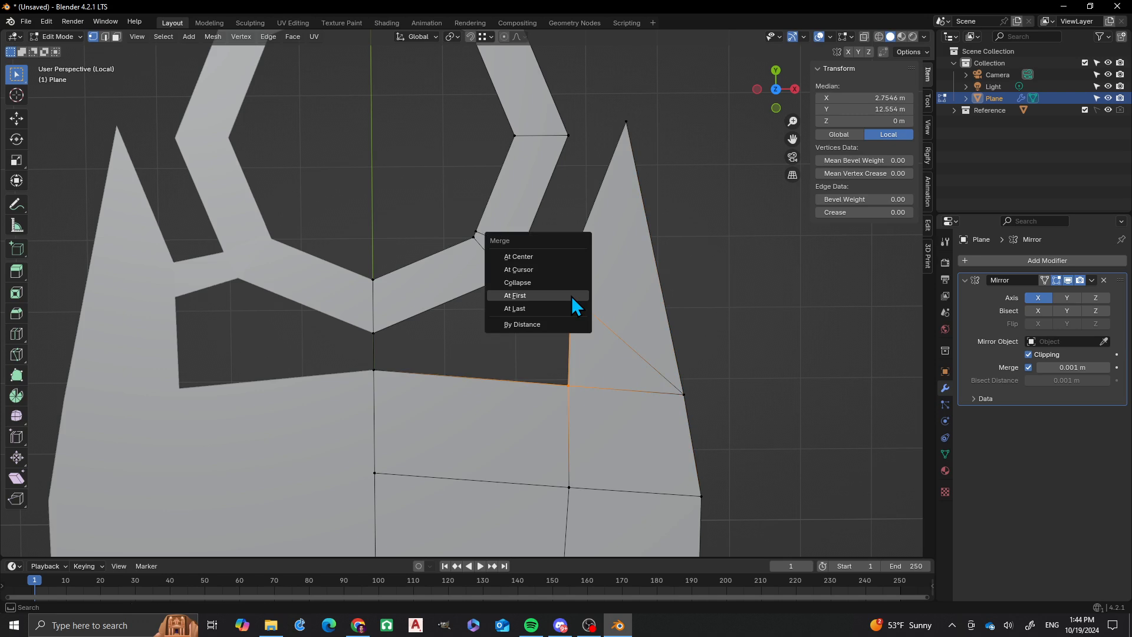
pyautogui.click(571, 296)
pyautogui.scroll(-2, 477, 283)
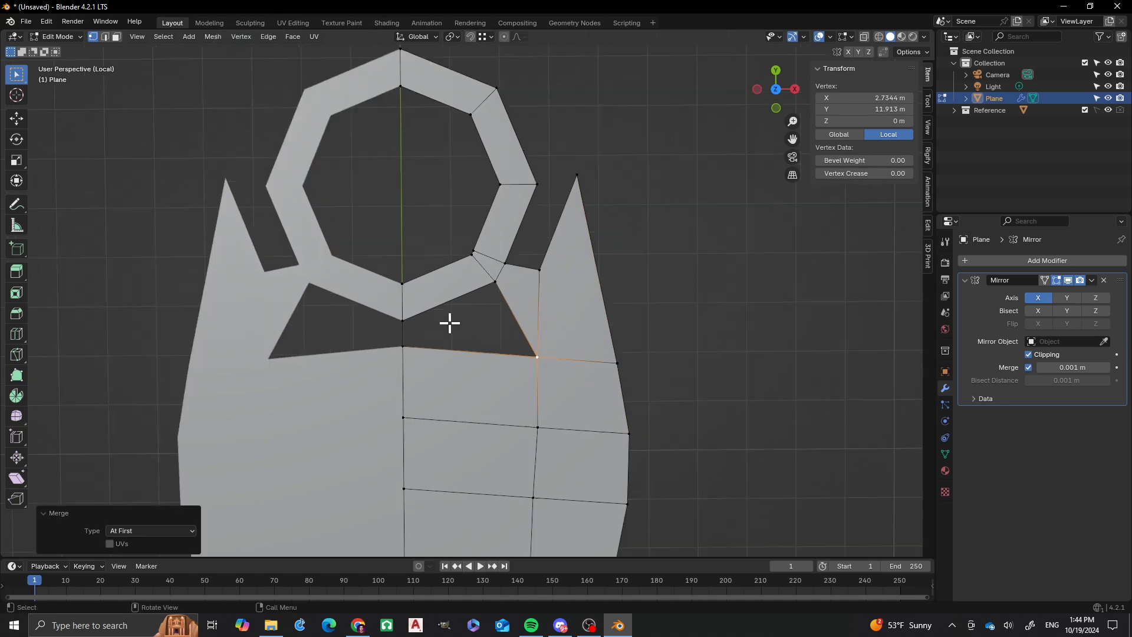
# Fill a face between the ring's lower edge and the head's top edge, then return to Object Mode
pyautogui.scroll(2, 449, 322)
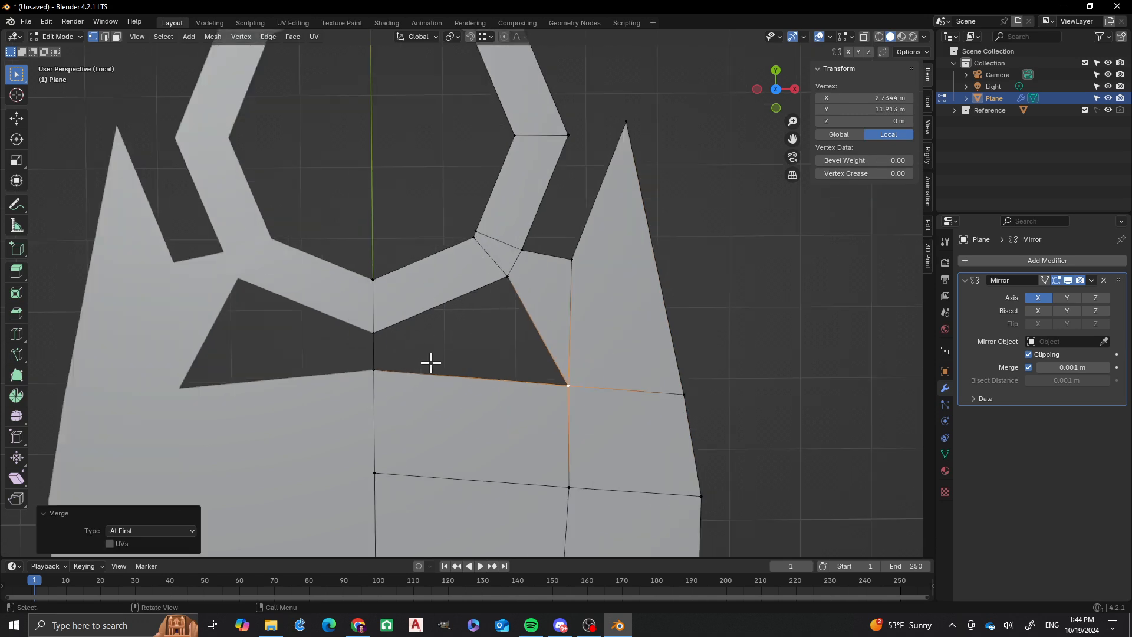
pyautogui.press('2')
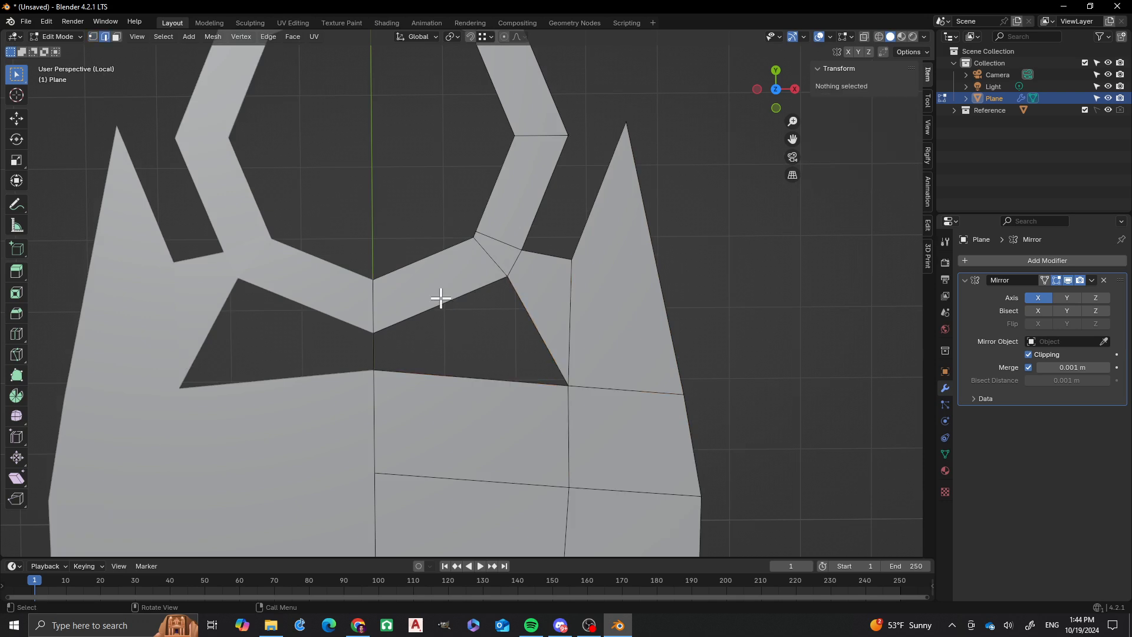
pyautogui.click(439, 299)
pyautogui.keyDown('shift'); pyautogui.click(467, 381); pyautogui.keyUp('shift')
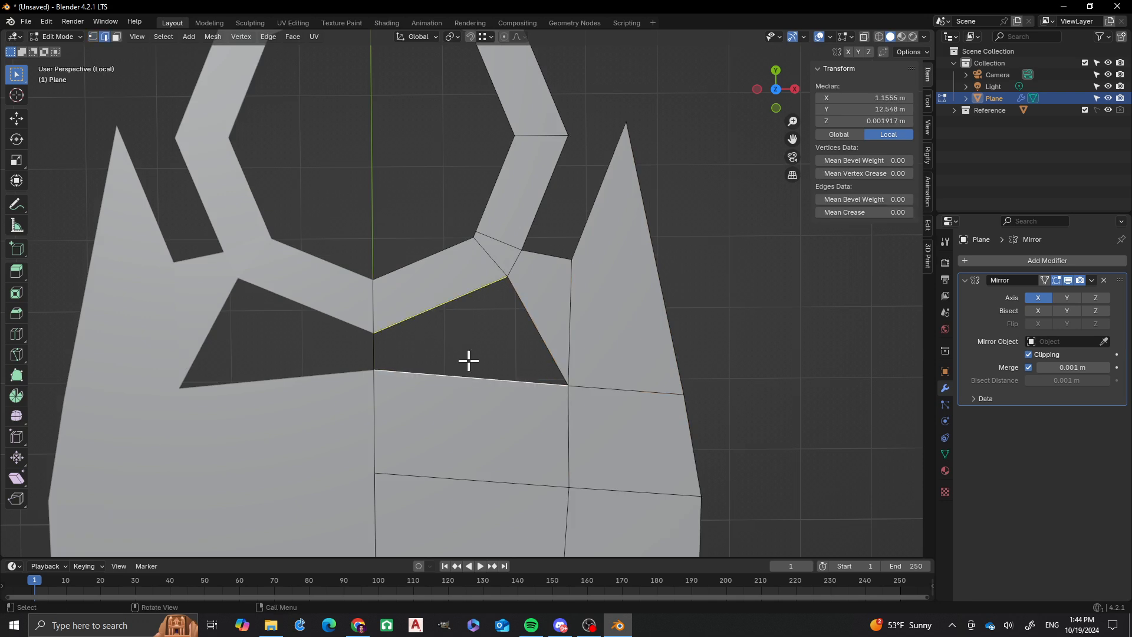
pyautogui.press('f')
pyautogui.scroll(-12, 455, 271)
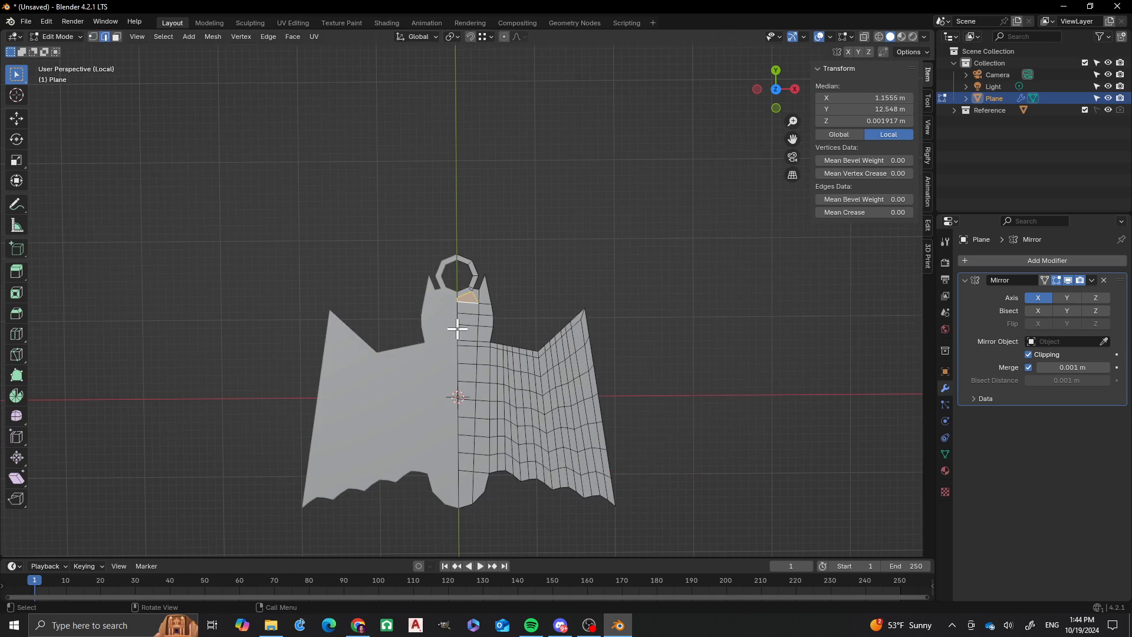
pyautogui.keyDown('shift'); pyautogui.moveTo(474, 393); pyautogui.dragTo(472, 317, button='middle'); pyautogui.keyUp('shift')
pyautogui.click(535, 251)
pyautogui.press('Tab')
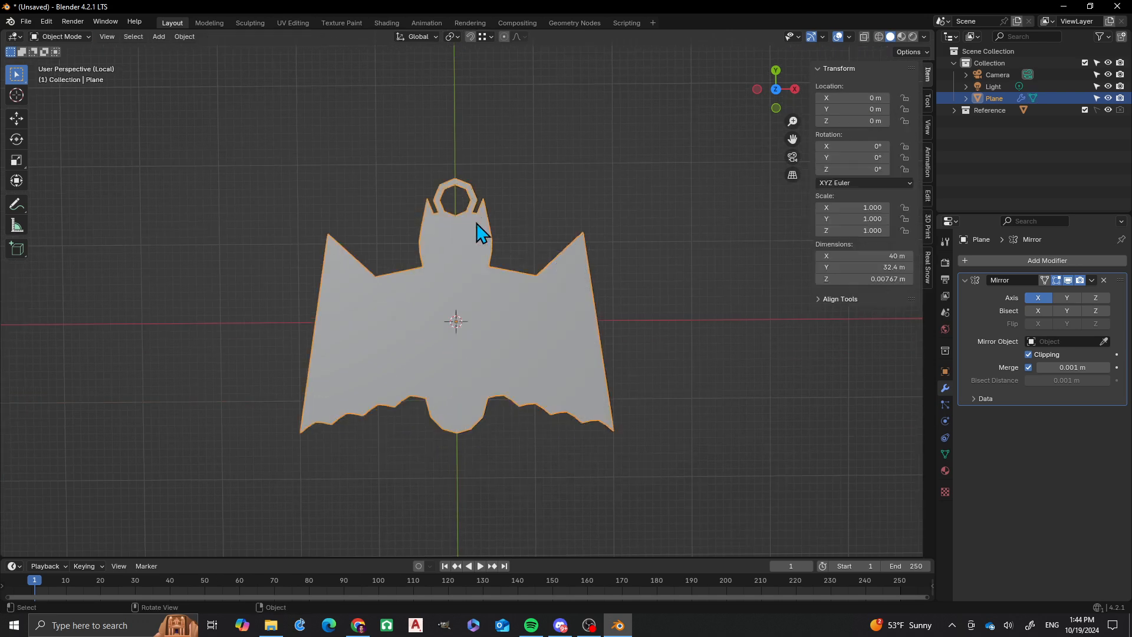
pyautogui.scroll(3, 480, 233)
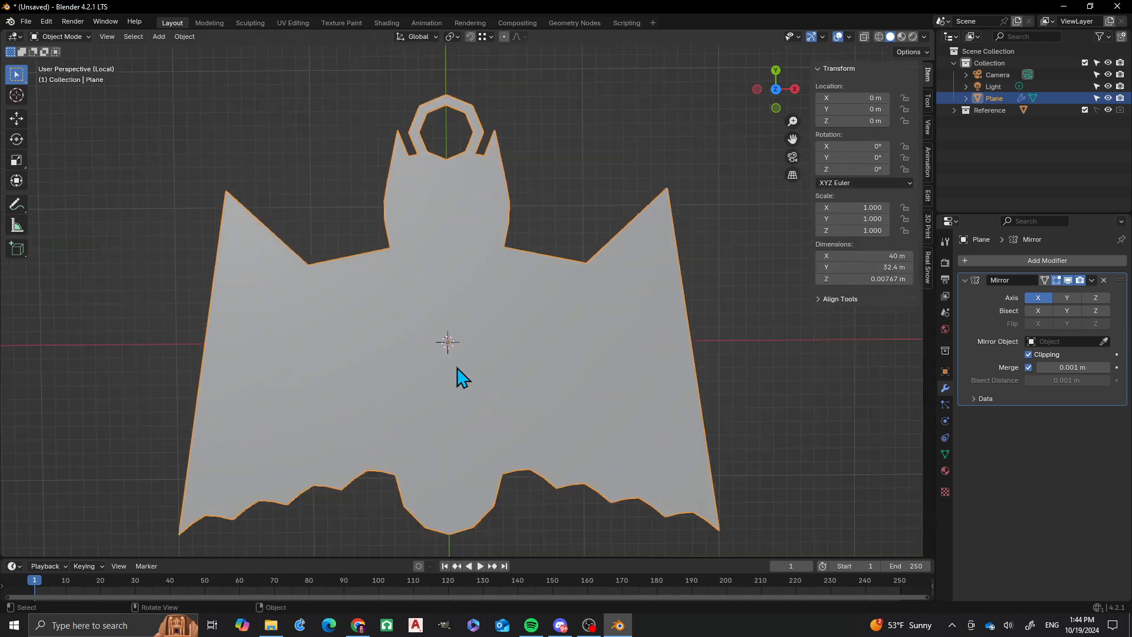
# Add a Subdivision Surface modifier to the bat and set its viewport level to 2
pyautogui.click(975, 260)
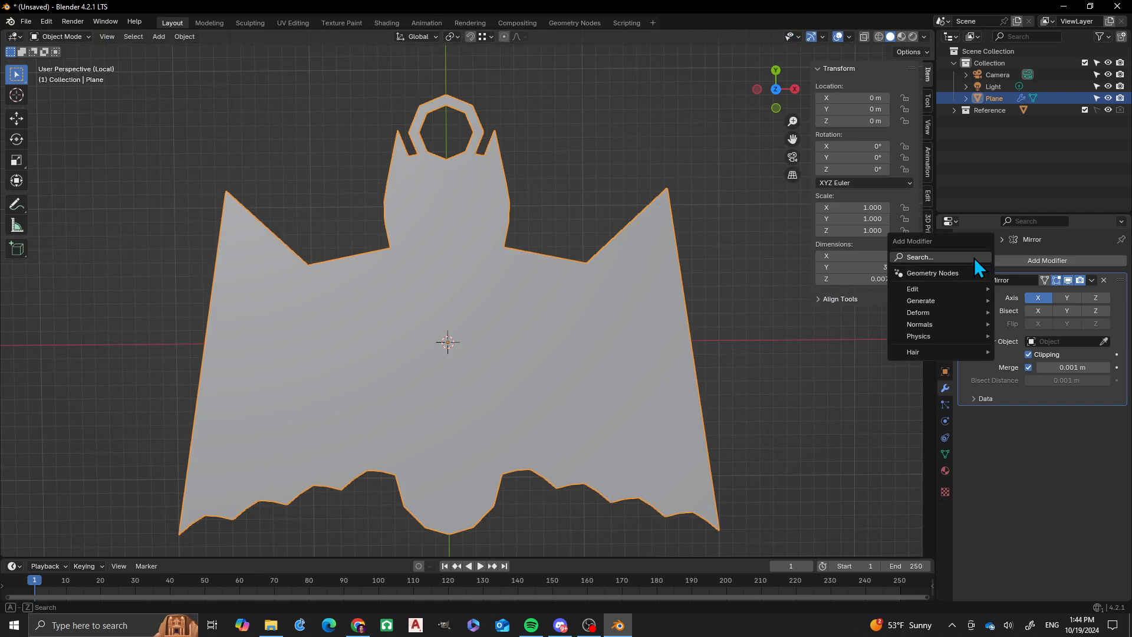
pyautogui.click(974, 257)
pyautogui.write('subvi')
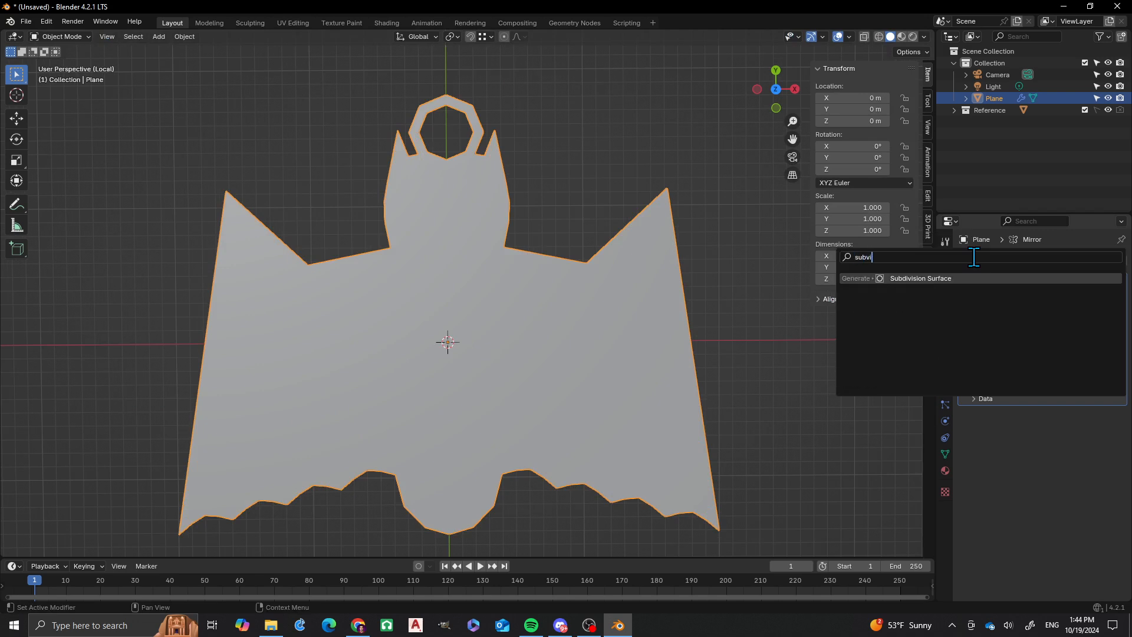
pyautogui.press('BackSpace')
pyautogui.press('BackSpace')
pyautogui.write('d')
pyautogui.press('Return')
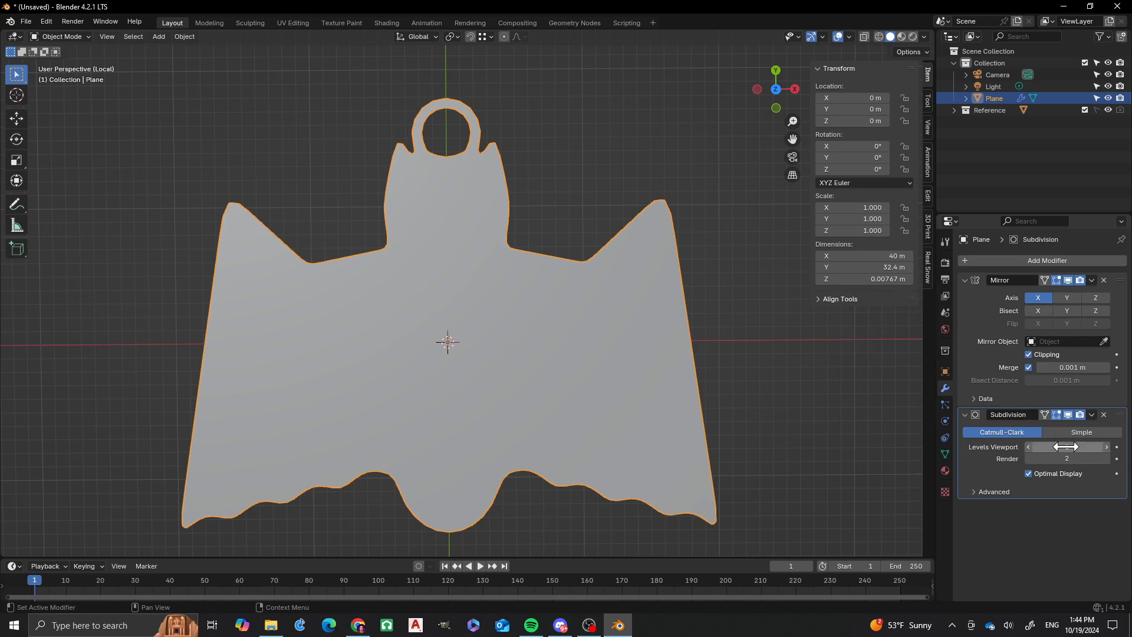
pyautogui.click(1106, 447)
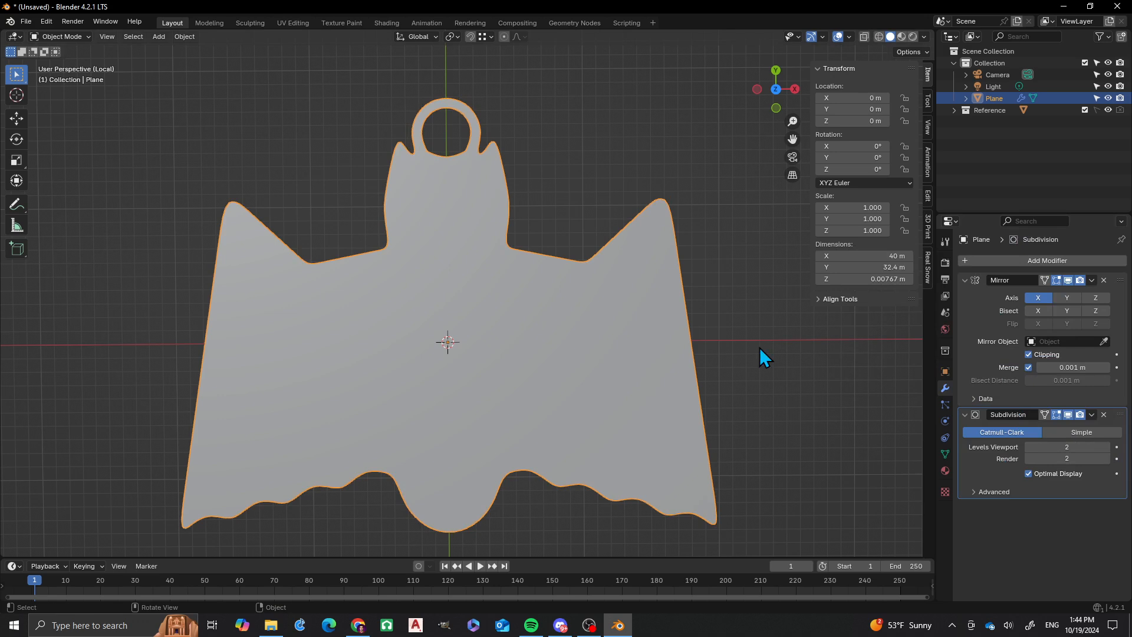
pyautogui.scroll(-3, 492, 251)
pyautogui.scroll(2, 512, 292)
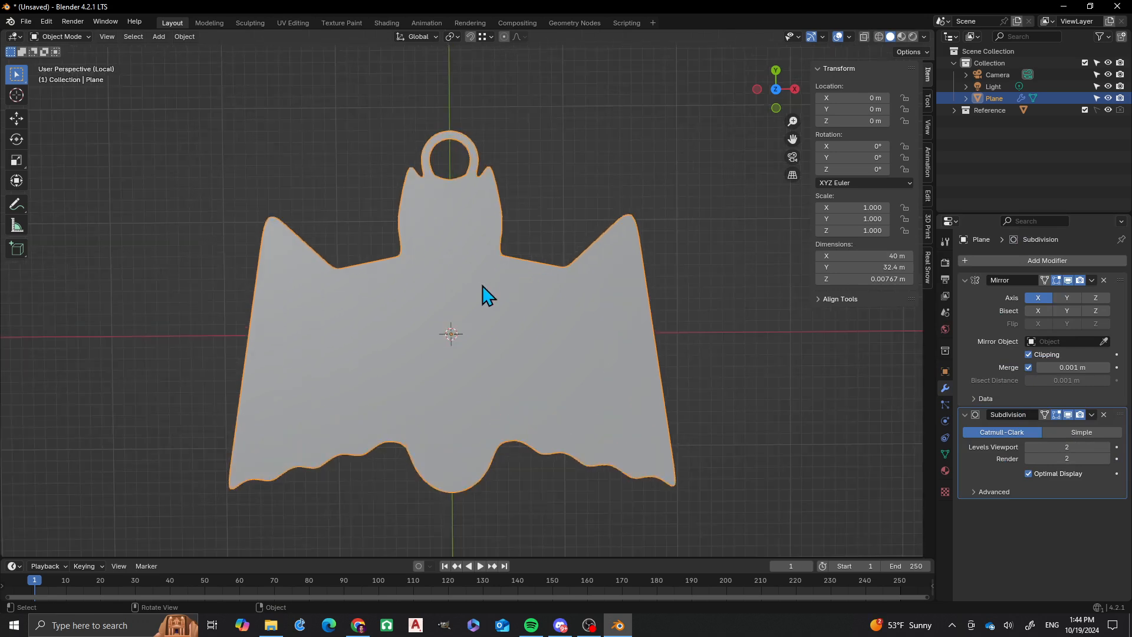
# Add a Solidify modifier to the bat with a thickness of 2 m
pyautogui.click(1018, 261)
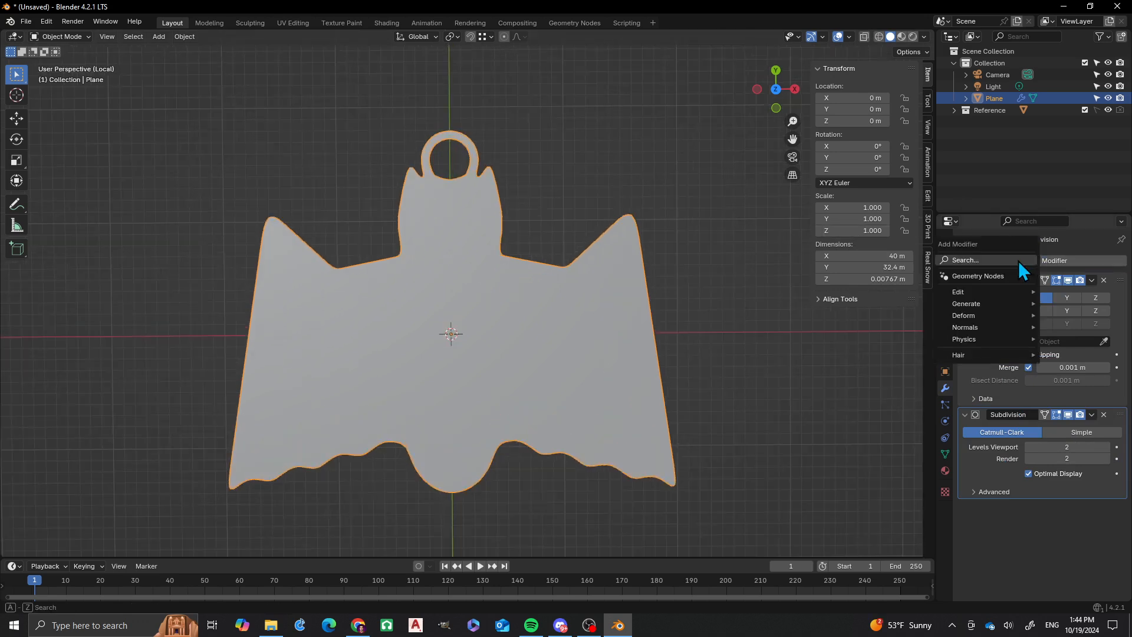
pyautogui.click(986, 258)
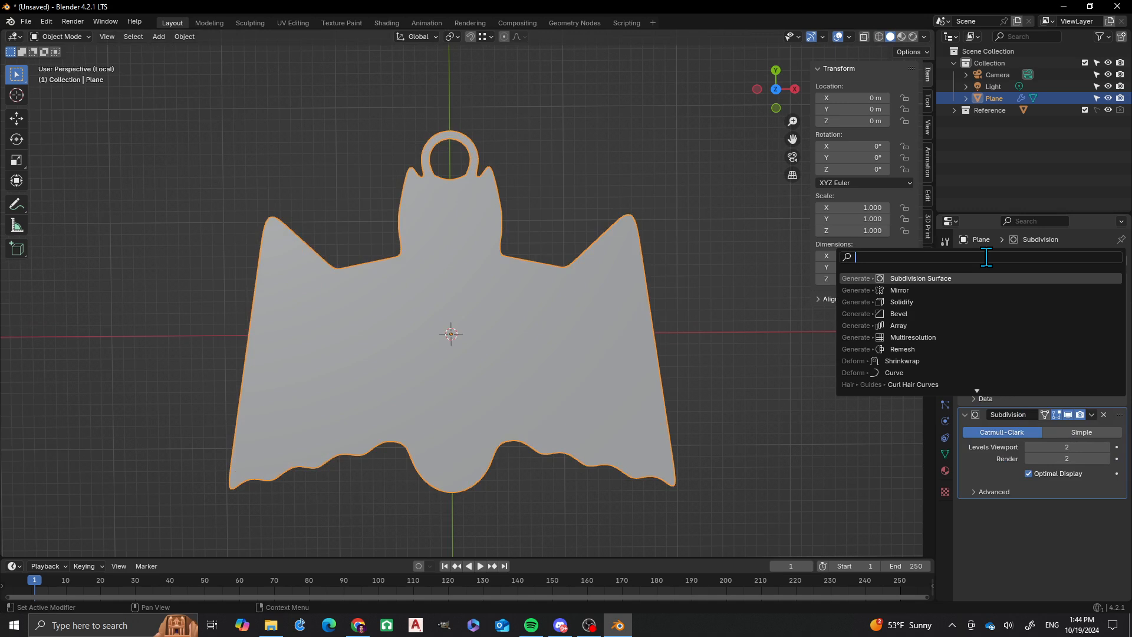
pyautogui.write('solidi')
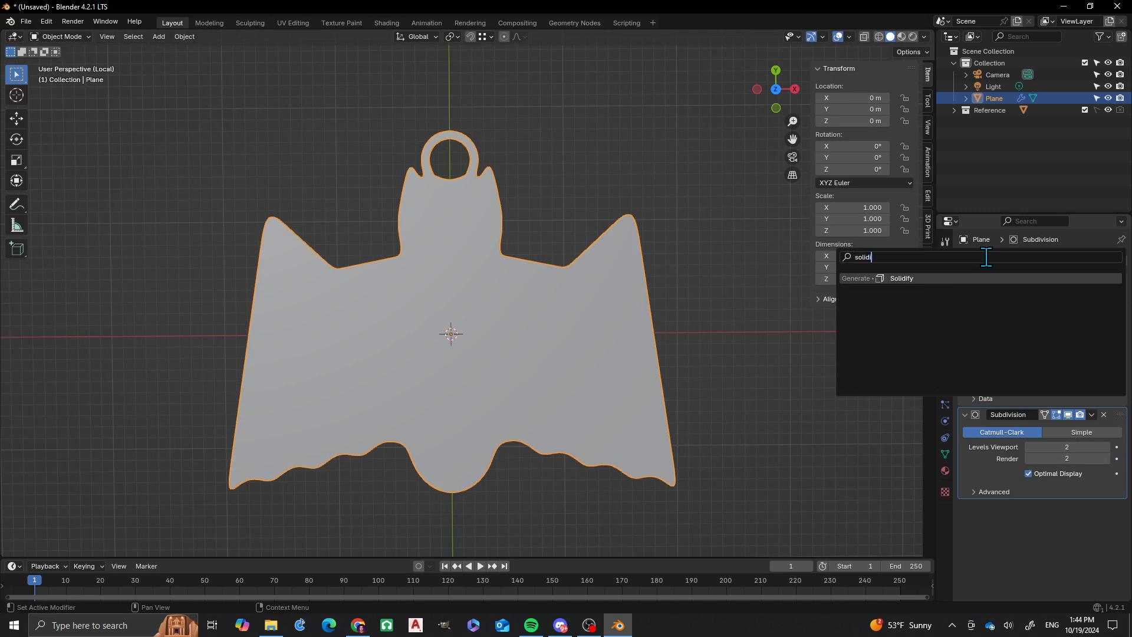
pyautogui.press('Return')
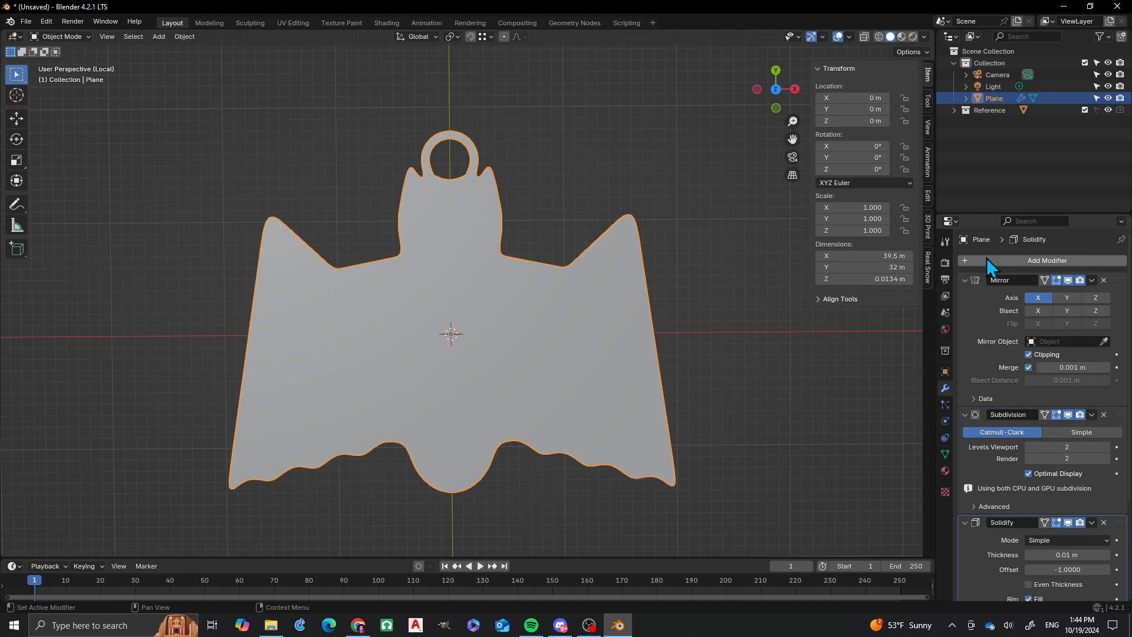
pyautogui.click(1063, 555)
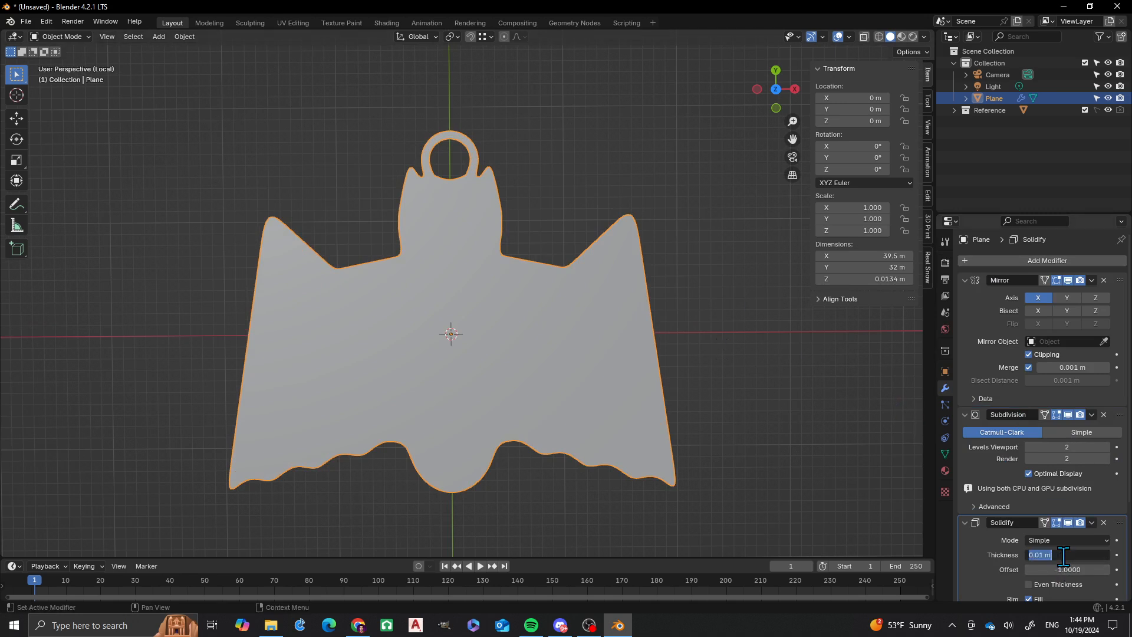
pyautogui.write('2')
pyautogui.press('Return')
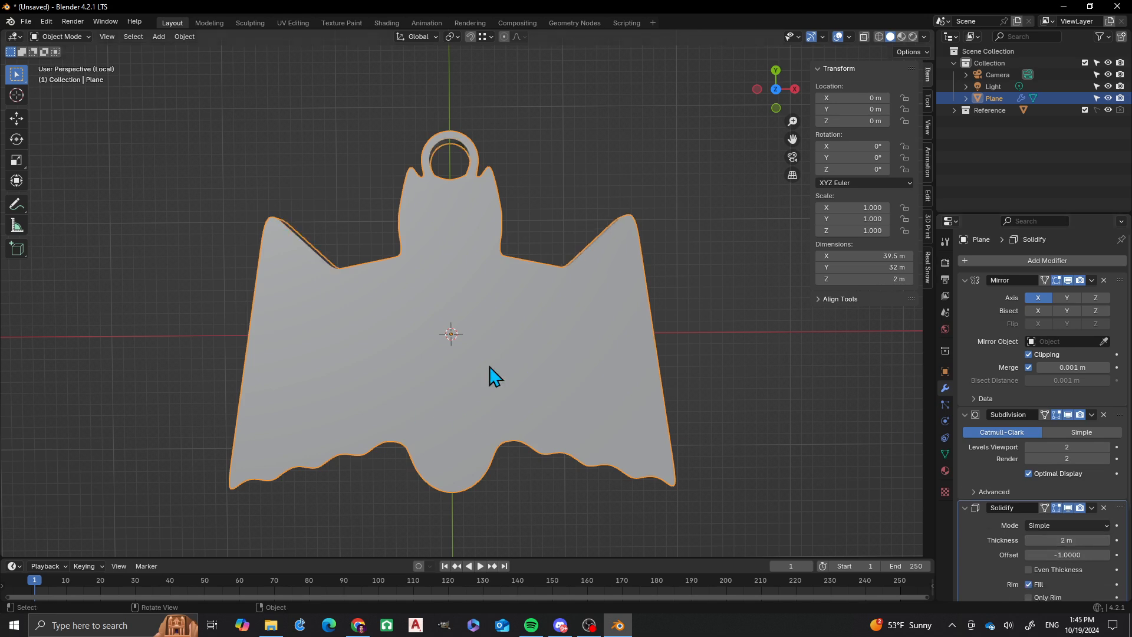
# Examine the solidified bat's thickness and edges from several angles
pyautogui.scroll(-5, 488, 324)
pyautogui.moveTo(493, 368); pyautogui.dragTo(457, 366, button='middle')
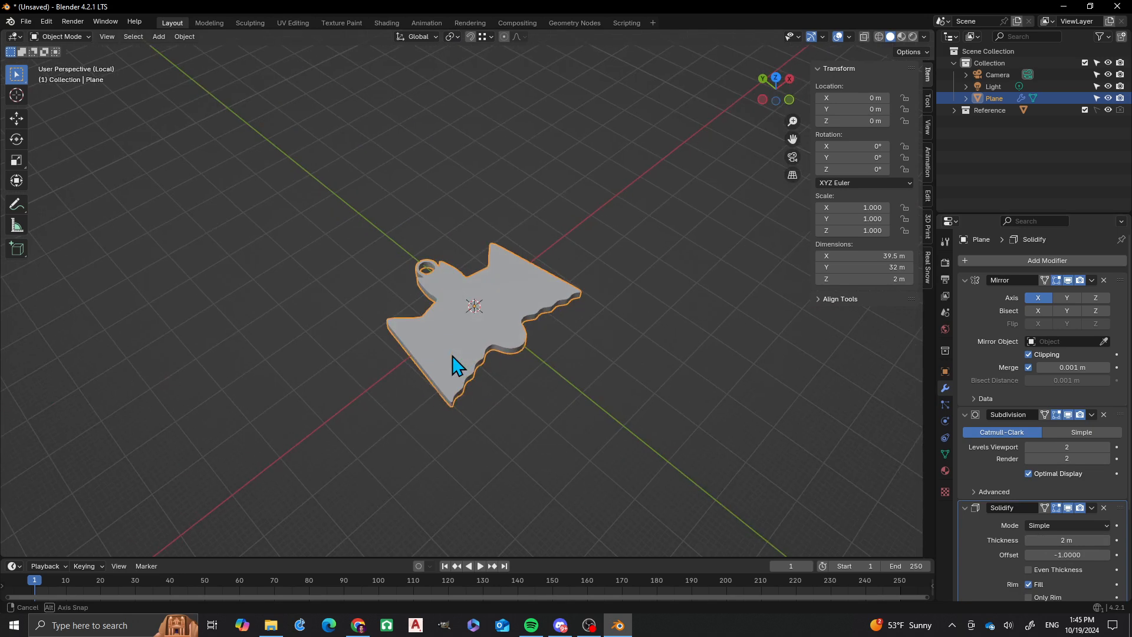
pyautogui.moveTo(599, 419); pyautogui.dragTo(401, 383, button='middle')
pyautogui.scroll(8, 408, 303)
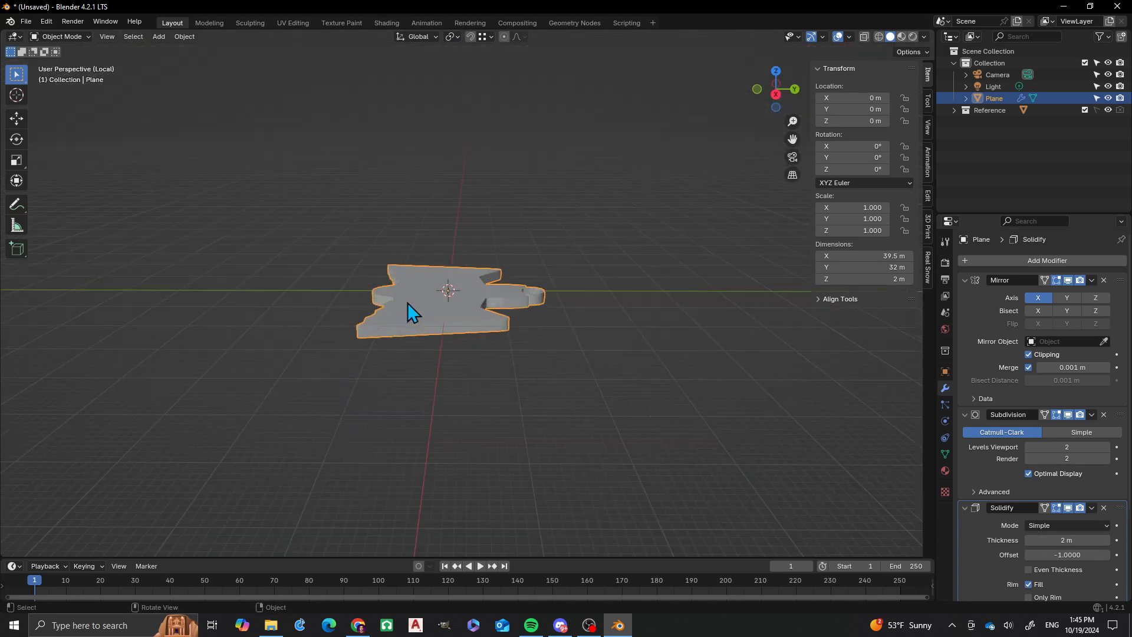
pyautogui.scroll(-3, 469, 320)
pyautogui.moveTo(469, 320); pyautogui.dragTo(483, 263, button='middle')
pyautogui.scroll(1, 484, 263)
pyautogui.scroll(-7, 462, 252)
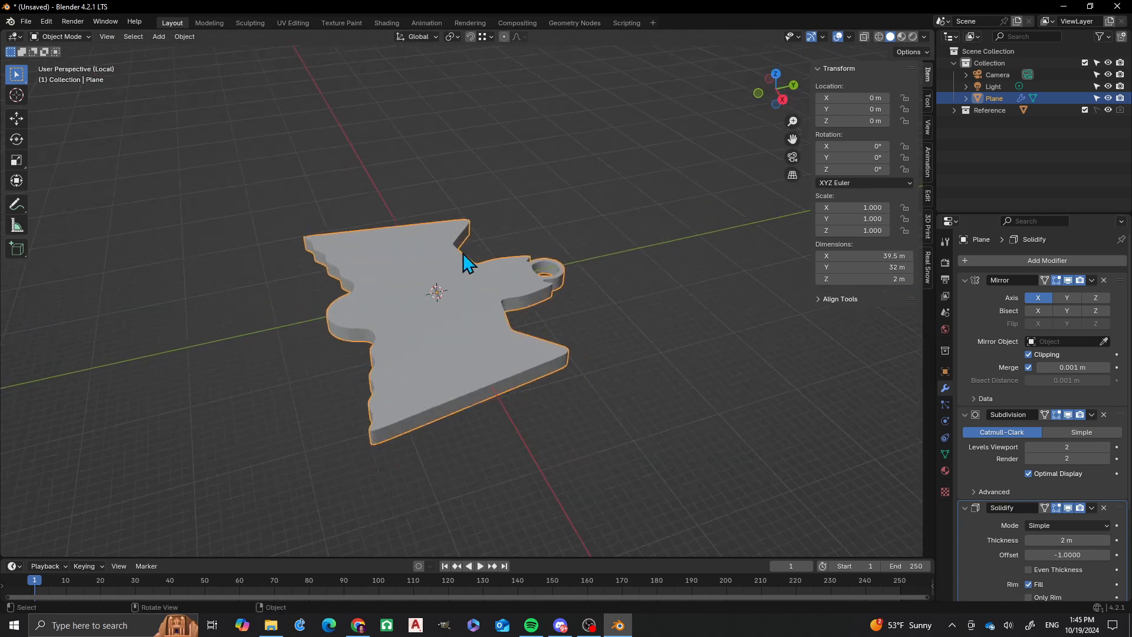
# Leave local view and set the Solidify offset to 1.0000 so the thickness extends above the ground plane
pyautogui.press('KP_Divide')
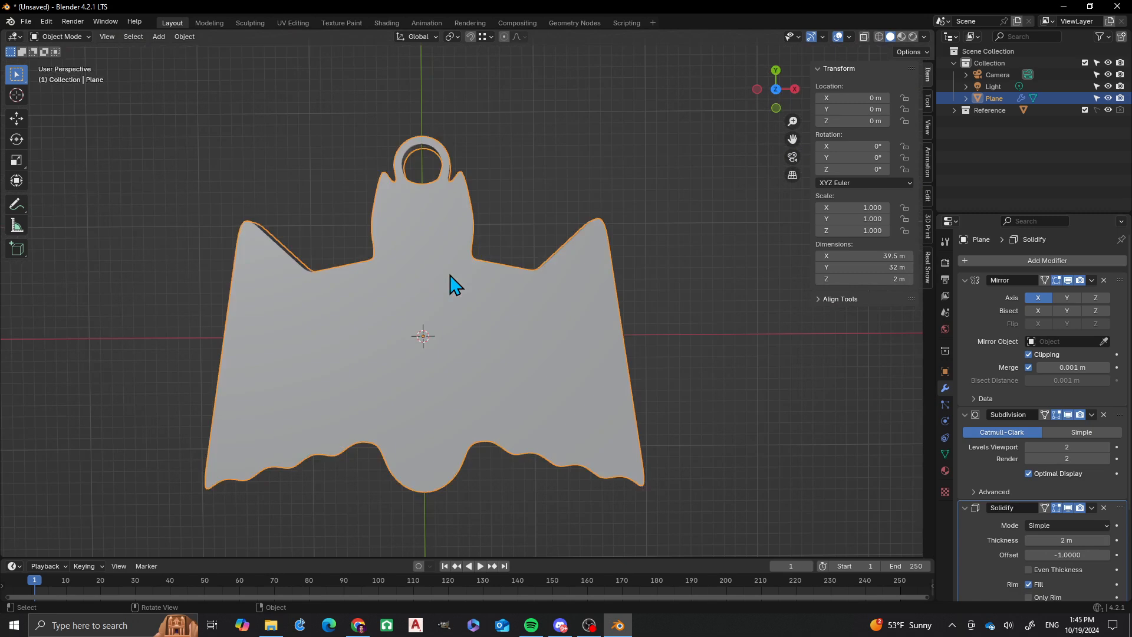
pyautogui.scroll(-8, 466, 253)
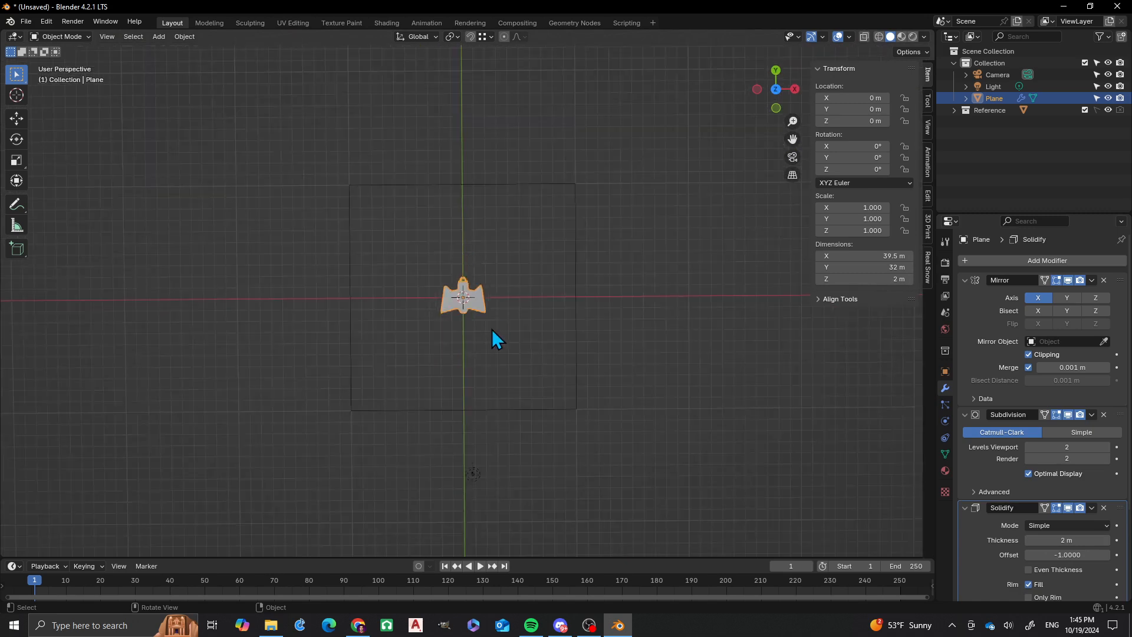
pyautogui.moveTo(495, 338); pyautogui.dragTo(395, 321, button='middle')
pyautogui.scroll(4, 518, 315)
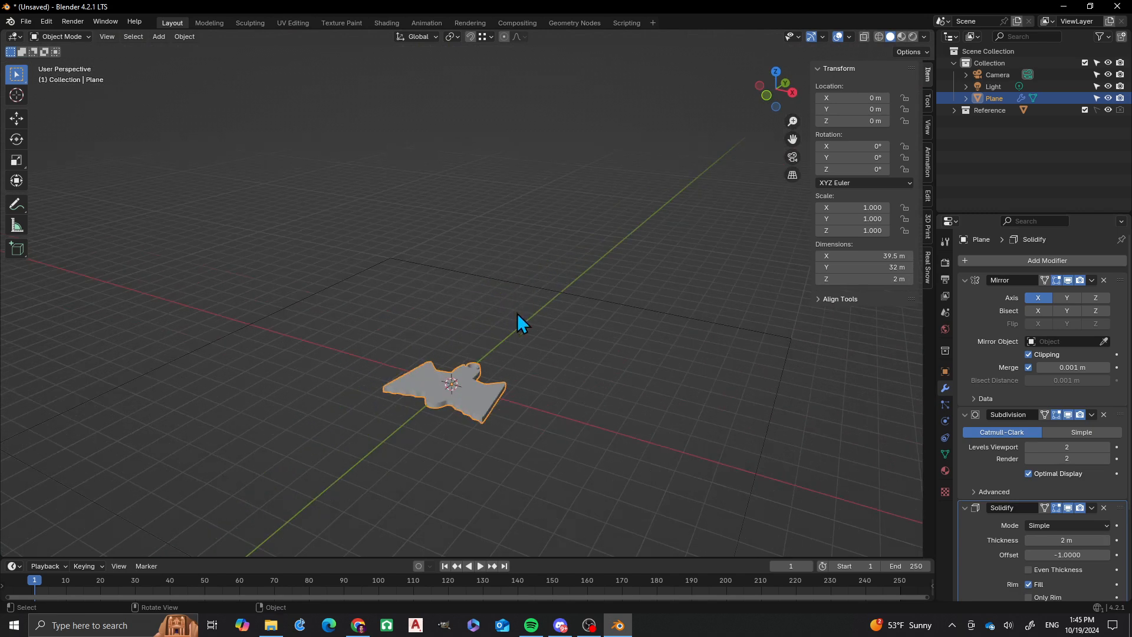
pyautogui.moveTo(422, 411); pyautogui.dragTo(440, 355, button='middle')
pyautogui.scroll(3, 439, 355)
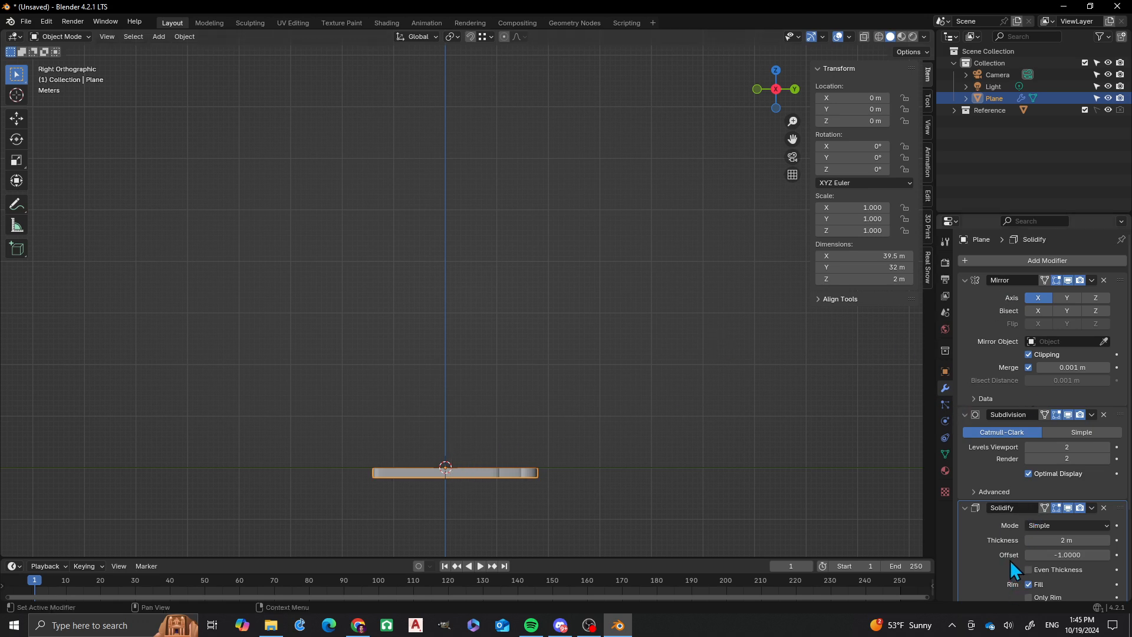
pyautogui.moveTo(1035, 557); pyautogui.dragTo(1120, 558)
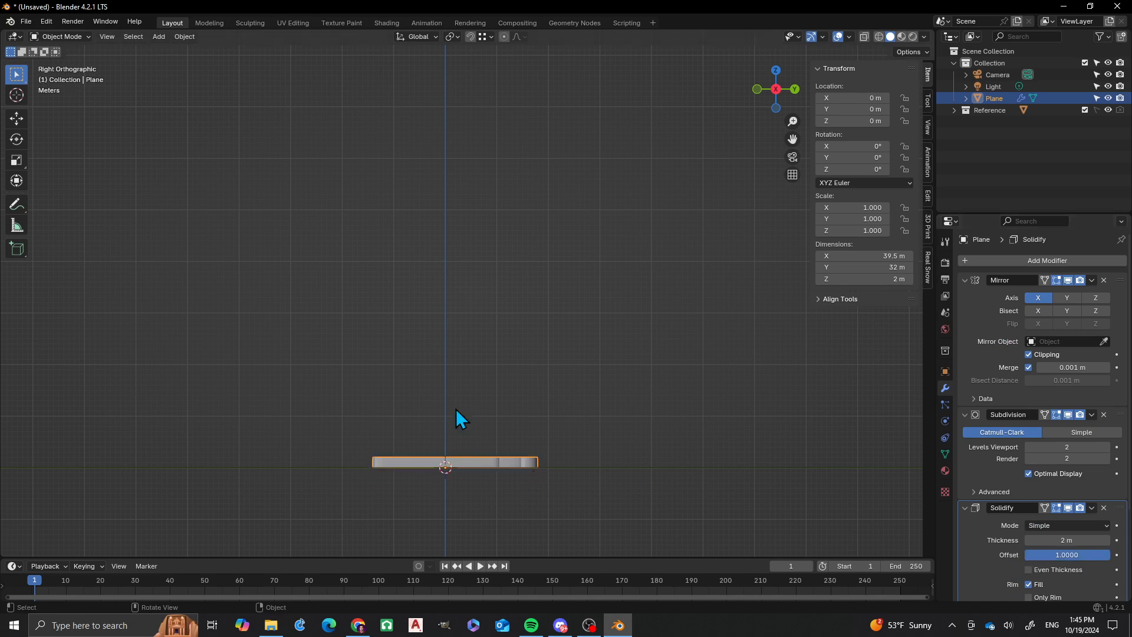
# Inspect the whole offset bat in perspective and from directly above
pyautogui.moveTo(458, 417); pyautogui.dragTo(423, 416, button='middle')
pyautogui.scroll(2, 437, 390)
pyautogui.scroll(3, 437, 388)
pyautogui.keyDown('shift'); pyautogui.moveTo(500, 375); pyautogui.dragTo(319, 338, button='middle'); pyautogui.keyUp('shift')
pyautogui.scroll(-2, 360, 329)
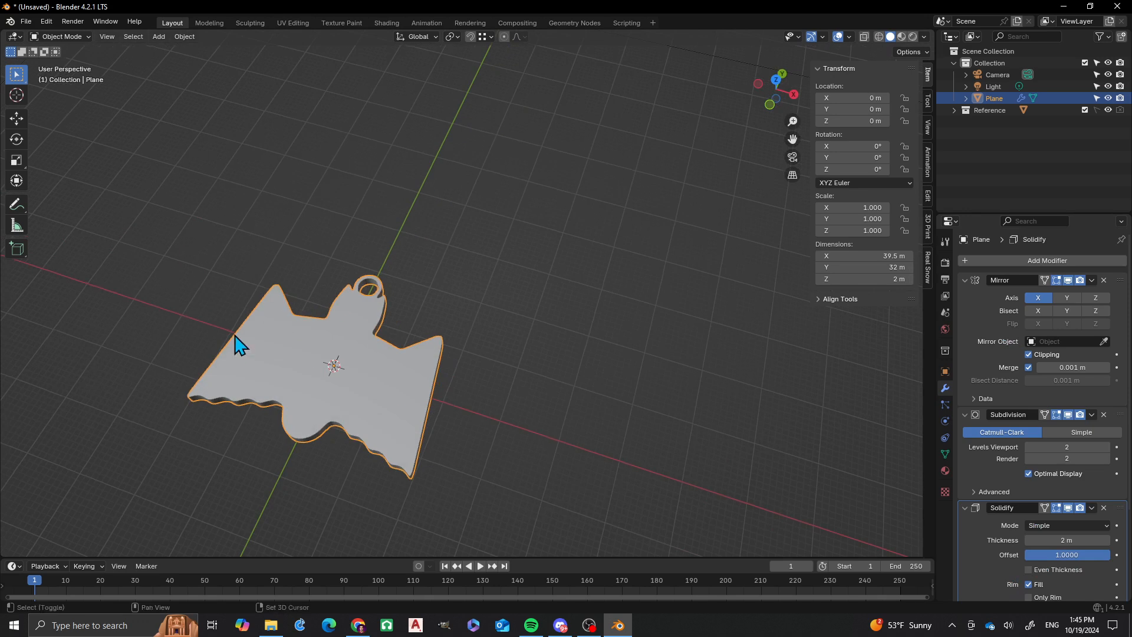
pyautogui.keyDown('shift'); pyautogui.moveTo(239, 343); pyautogui.dragTo(245, 369, button='middle'); pyautogui.keyUp('shift')
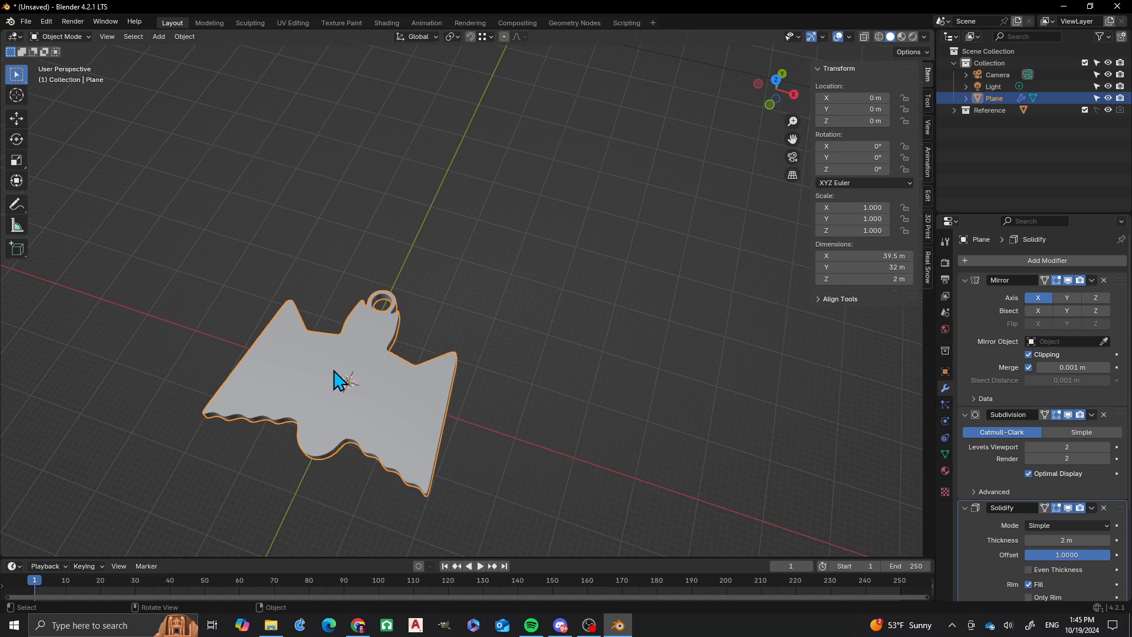
pyautogui.moveTo(331, 372); pyautogui.dragTo(366, 400, button='middle')
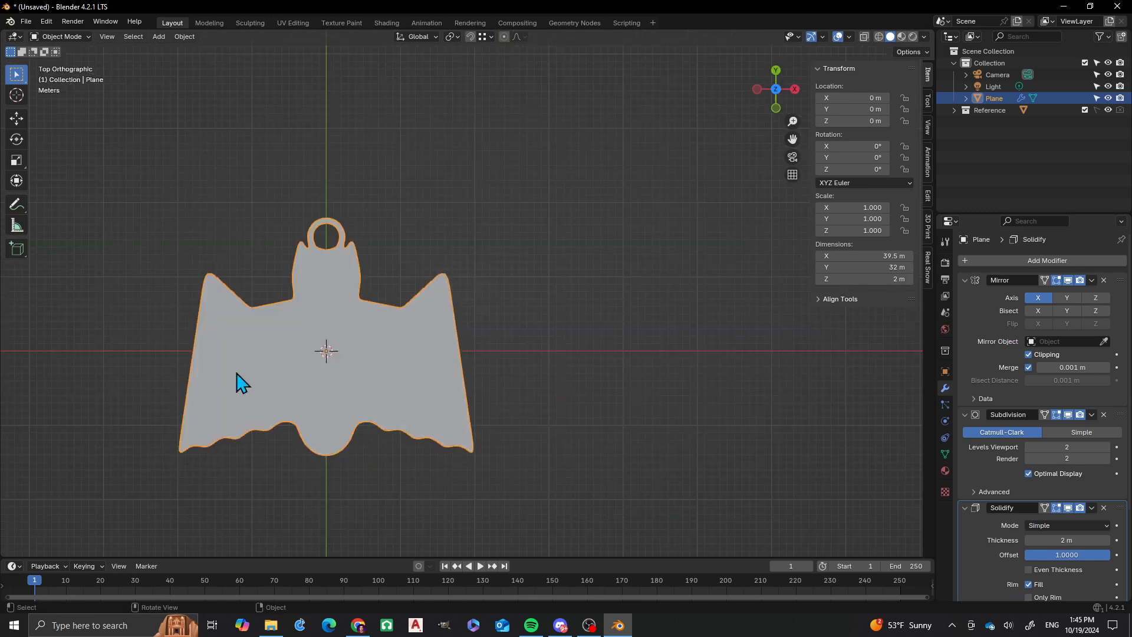